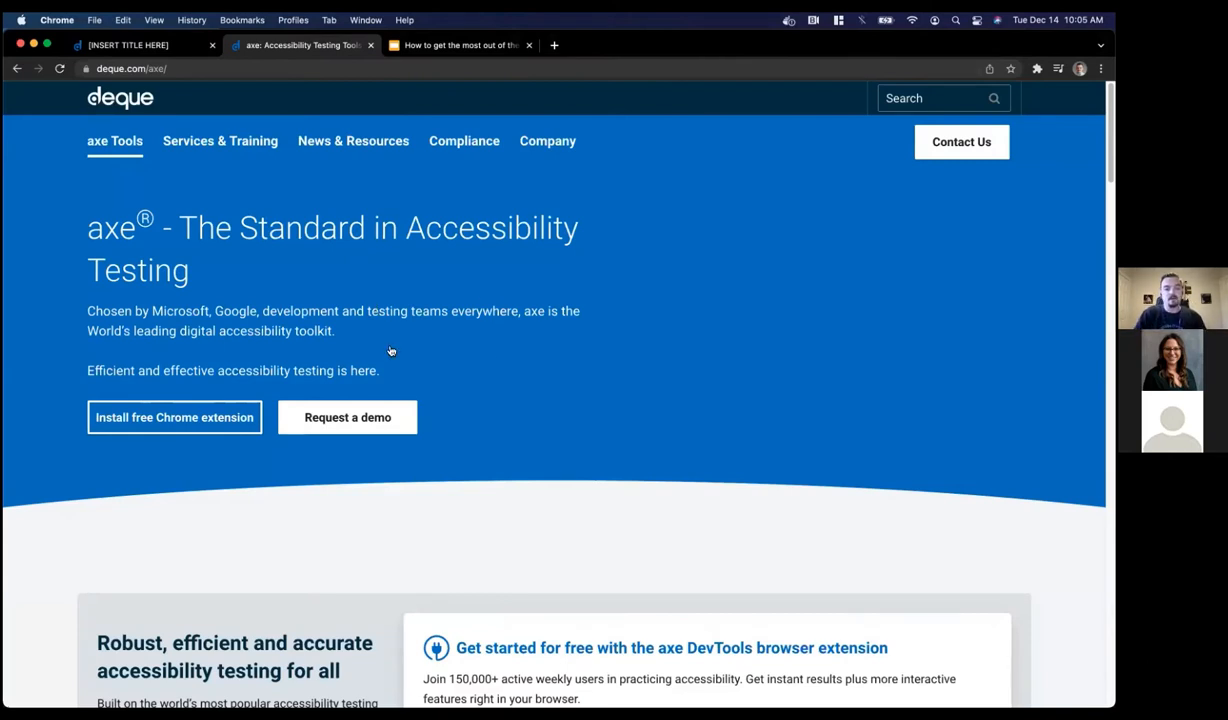
Switch to the localhost recipe tab, review the axe DevTools options, and run 'Scan ALL of my page'
{"action": "scroll", "coordinate": [391, 350], "scroll_direction": "down", "scroll_amount": 2}
{"action": "scroll", "coordinate": [391, 350], "scroll_direction": "up", "scroll_amount": 2}
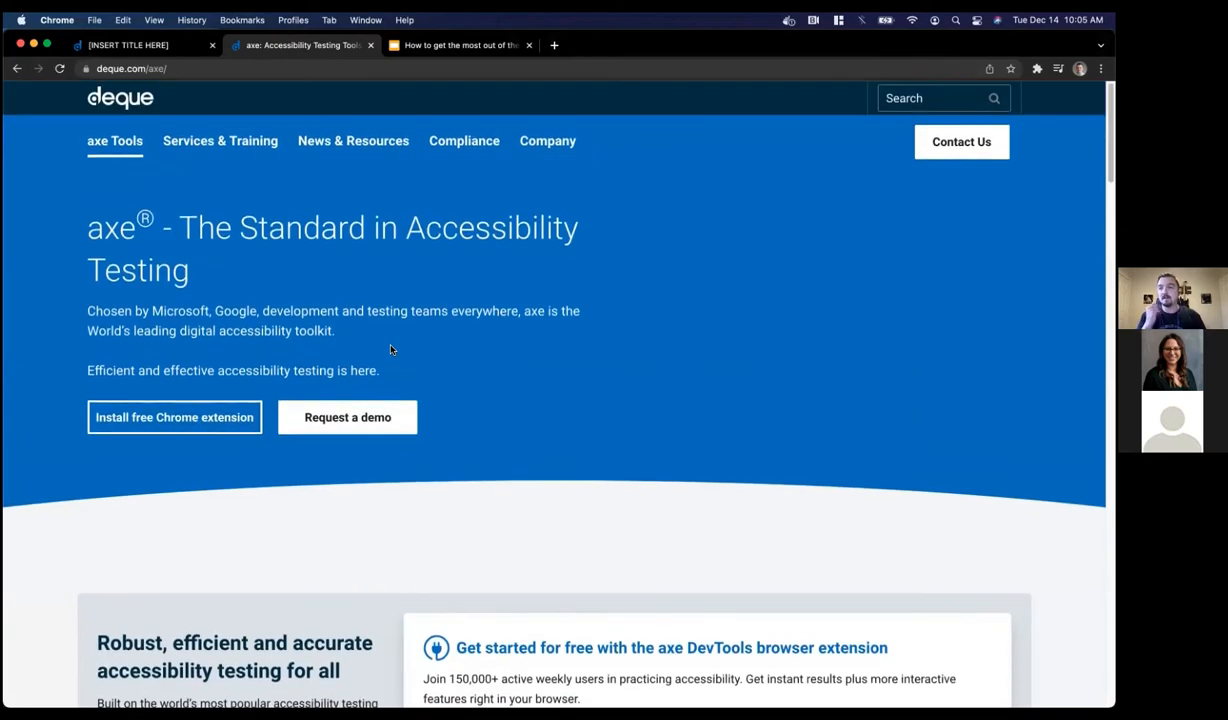
{"action": "left_click", "coordinate": [183, 55]}
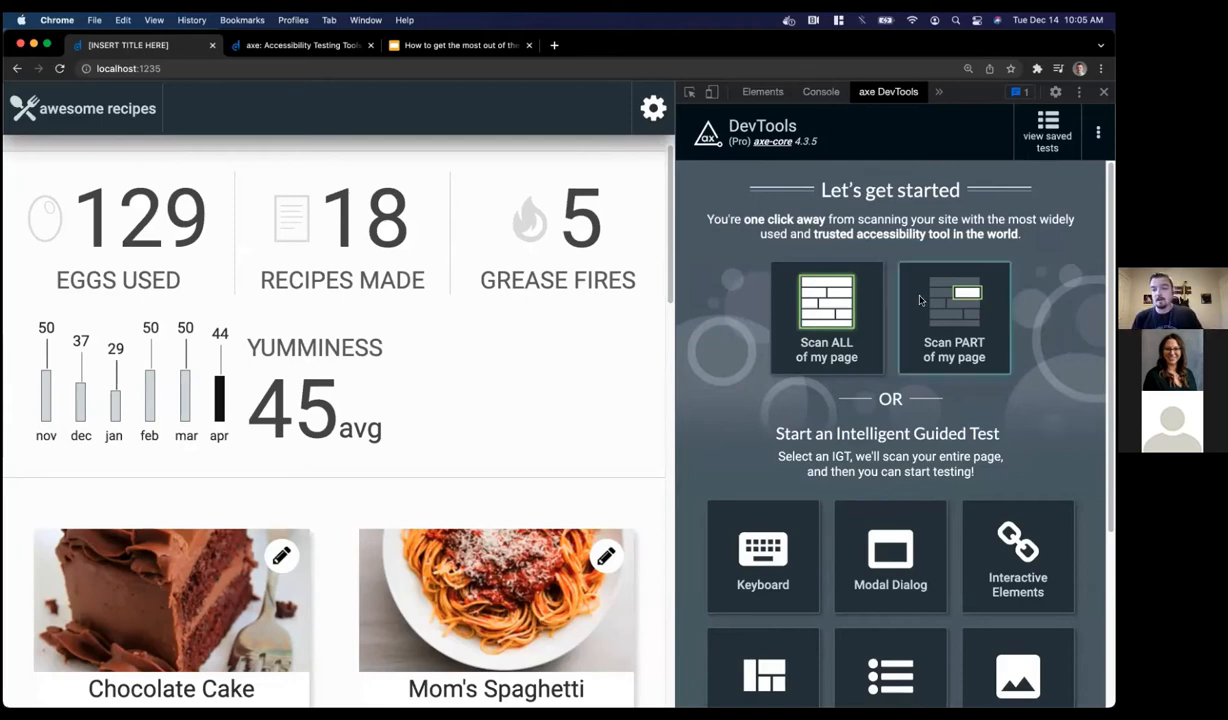
{"action": "left_click", "coordinate": [772, 236]}
{"action": "scroll", "coordinate": [772, 236], "scroll_direction": "down", "scroll_amount": 1}
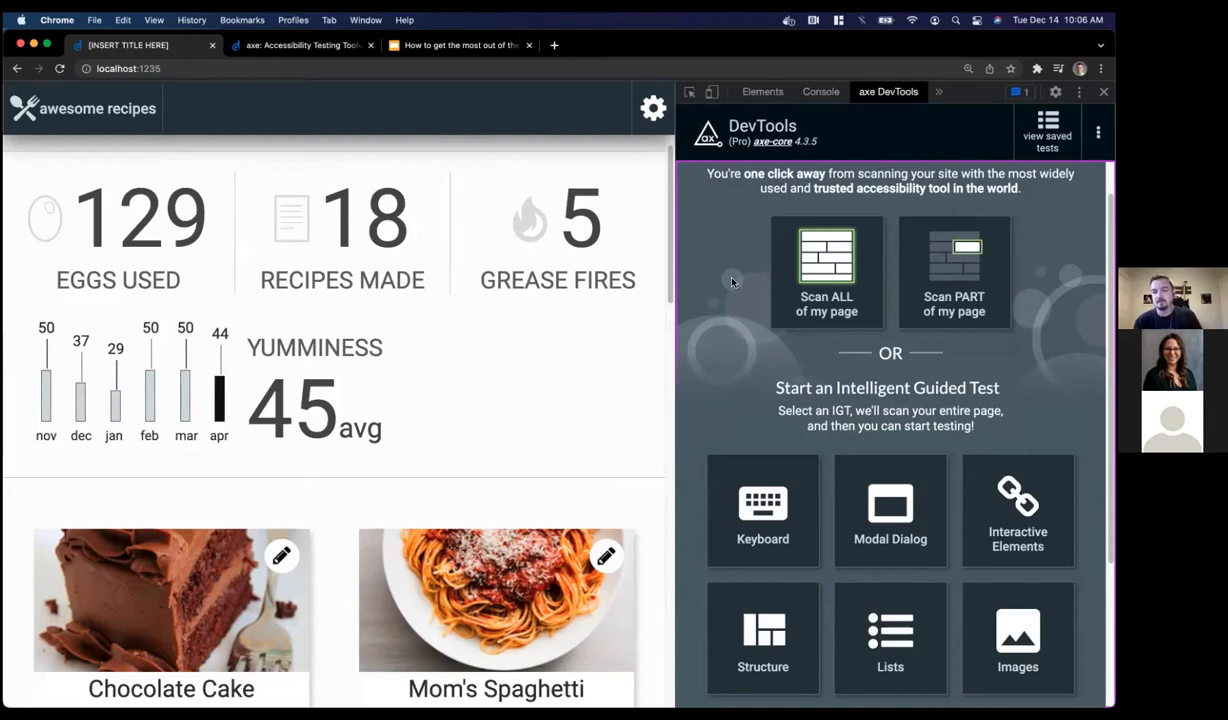
{"action": "scroll", "coordinate": [733, 282], "scroll_direction": "down", "scroll_amount": 3}
{"action": "scroll", "coordinate": [733, 282], "scroll_direction": "down", "scroll_amount": 1}
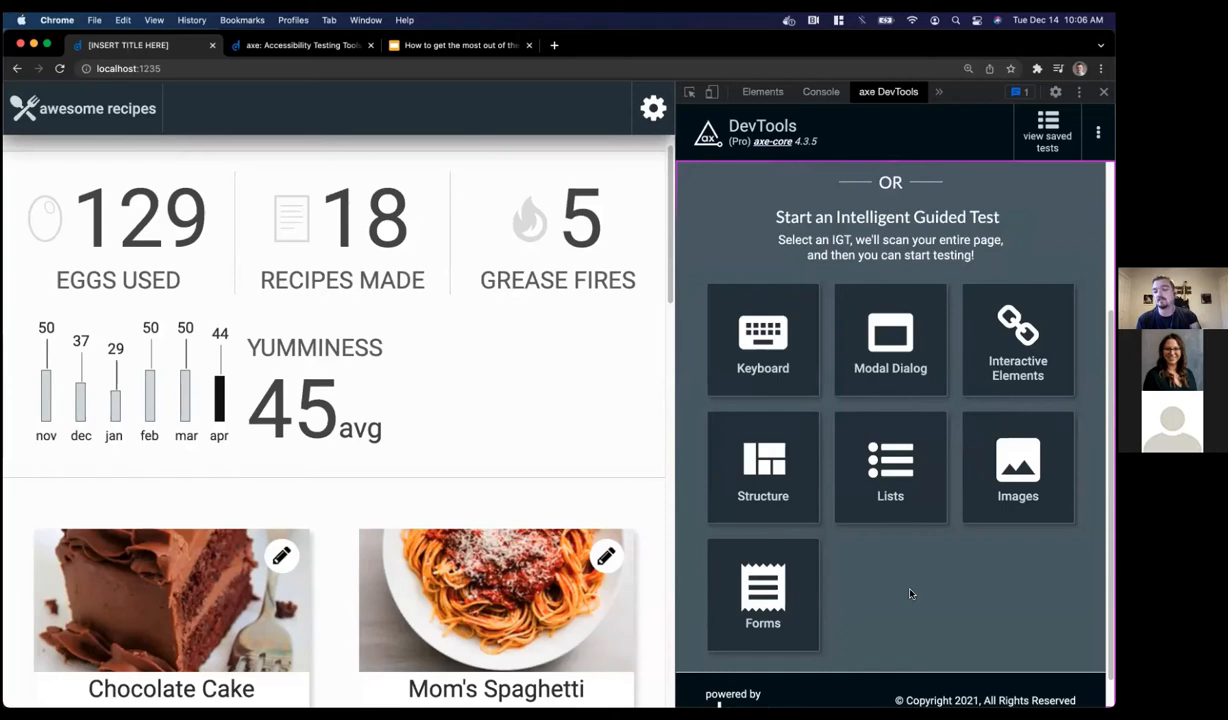
{"action": "scroll", "coordinate": [910, 594], "scroll_direction": "up", "scroll_amount": 4}
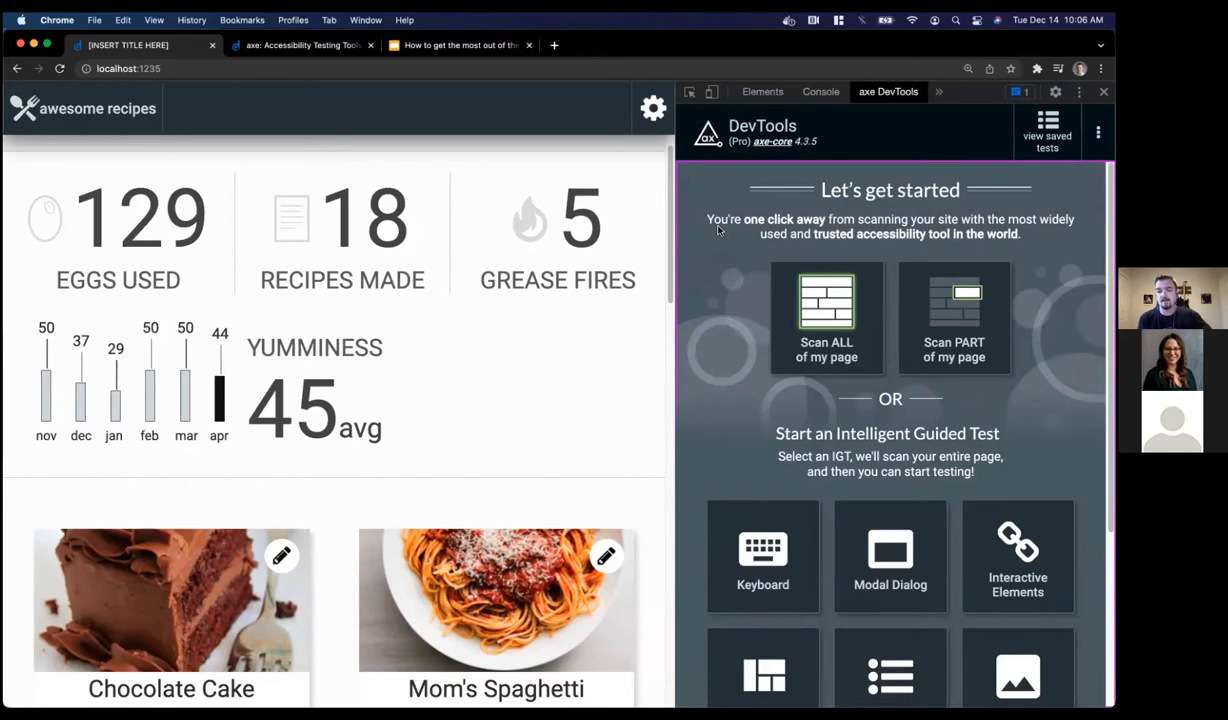
{"action": "left_click", "coordinate": [830, 310]}
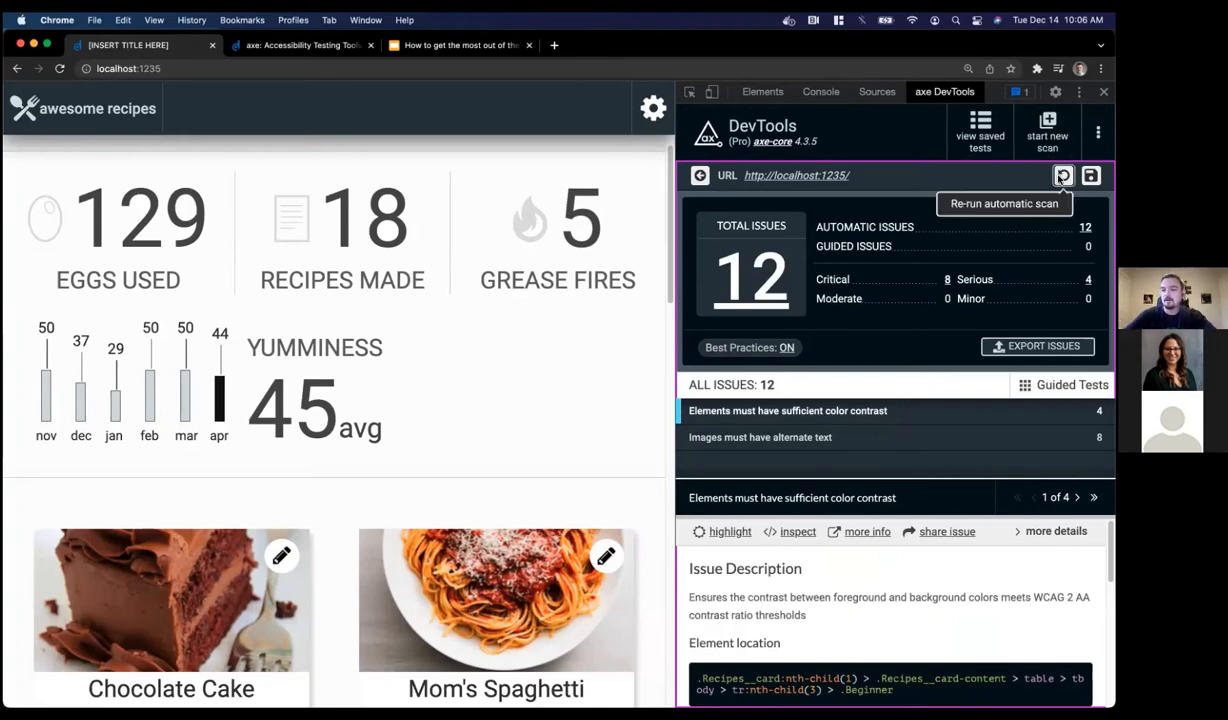
Re-run the automatic scan and scroll the recipe page while reviewing the 12 issues (8 critical, 4 serious)
{"action": "left_click", "coordinate": [1060, 178]}
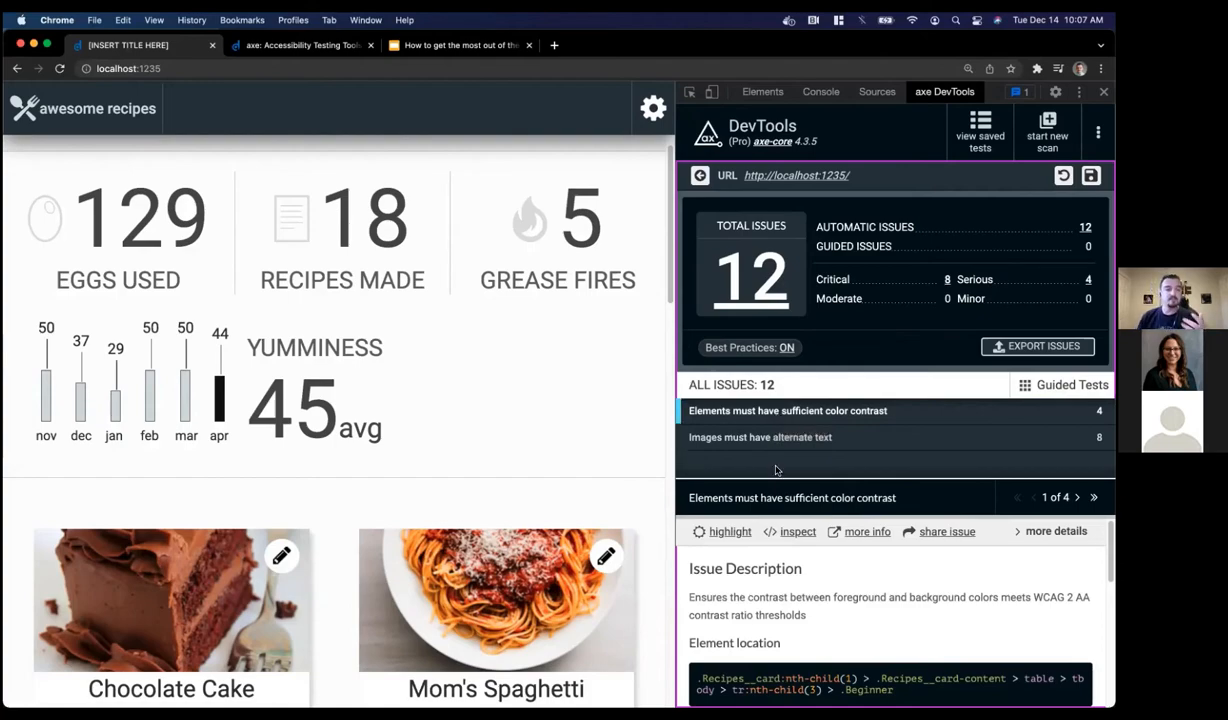
{"action": "scroll", "coordinate": [233, 351], "scroll_direction": "up", "scroll_amount": 1}
{"action": "scroll", "coordinate": [232, 352], "scroll_direction": "down", "scroll_amount": 5}
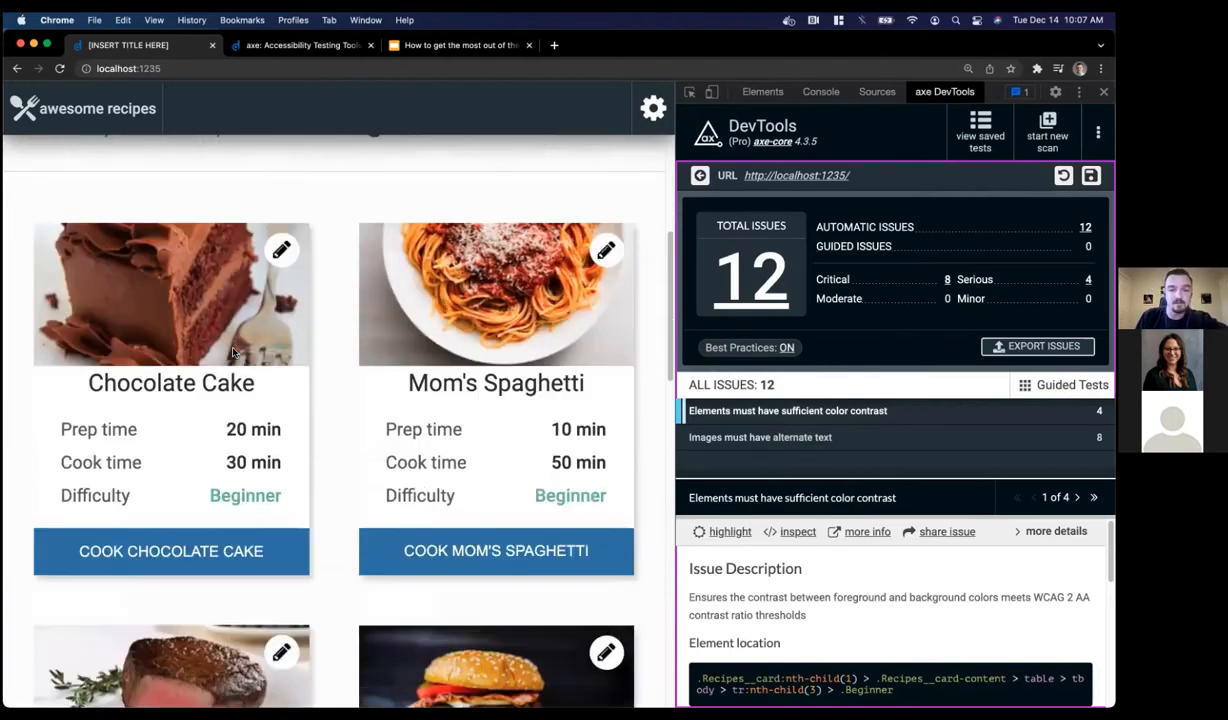
{"action": "scroll", "coordinate": [233, 351], "scroll_direction": "down", "scroll_amount": 10}
{"action": "scroll", "coordinate": [233, 351], "scroll_direction": "up", "scroll_amount": 12}
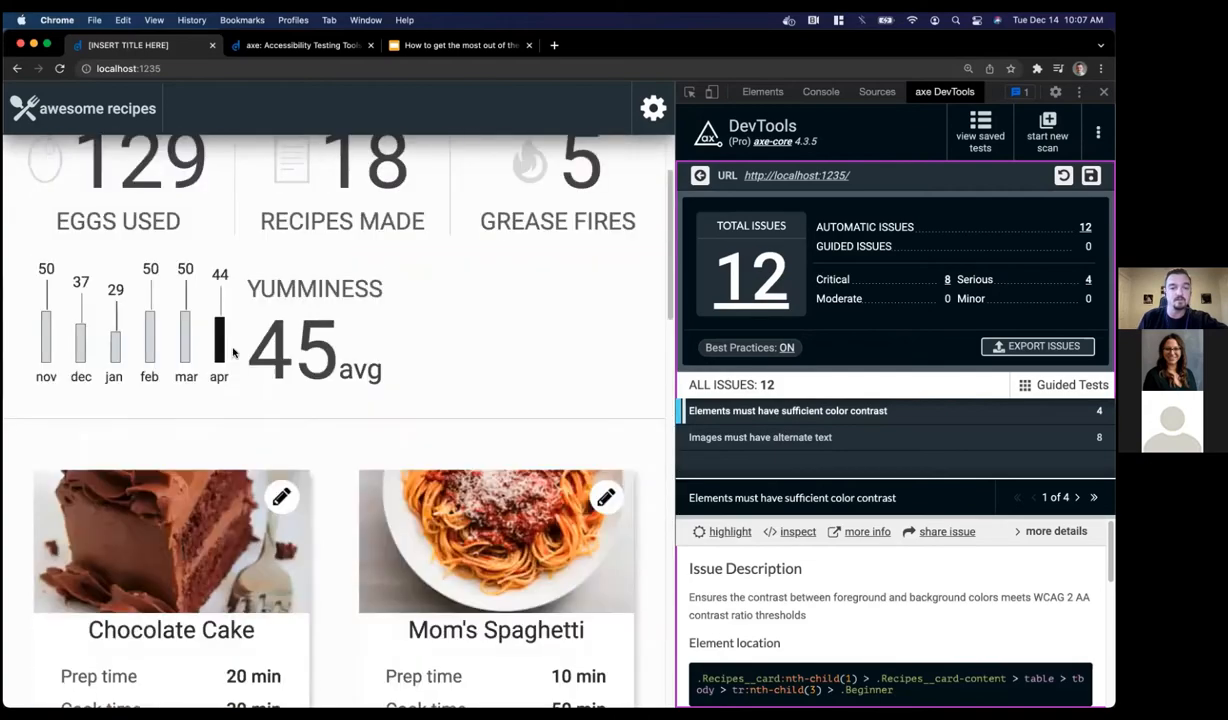
{"action": "scroll", "coordinate": [233, 351], "scroll_direction": "up", "scroll_amount": 2}
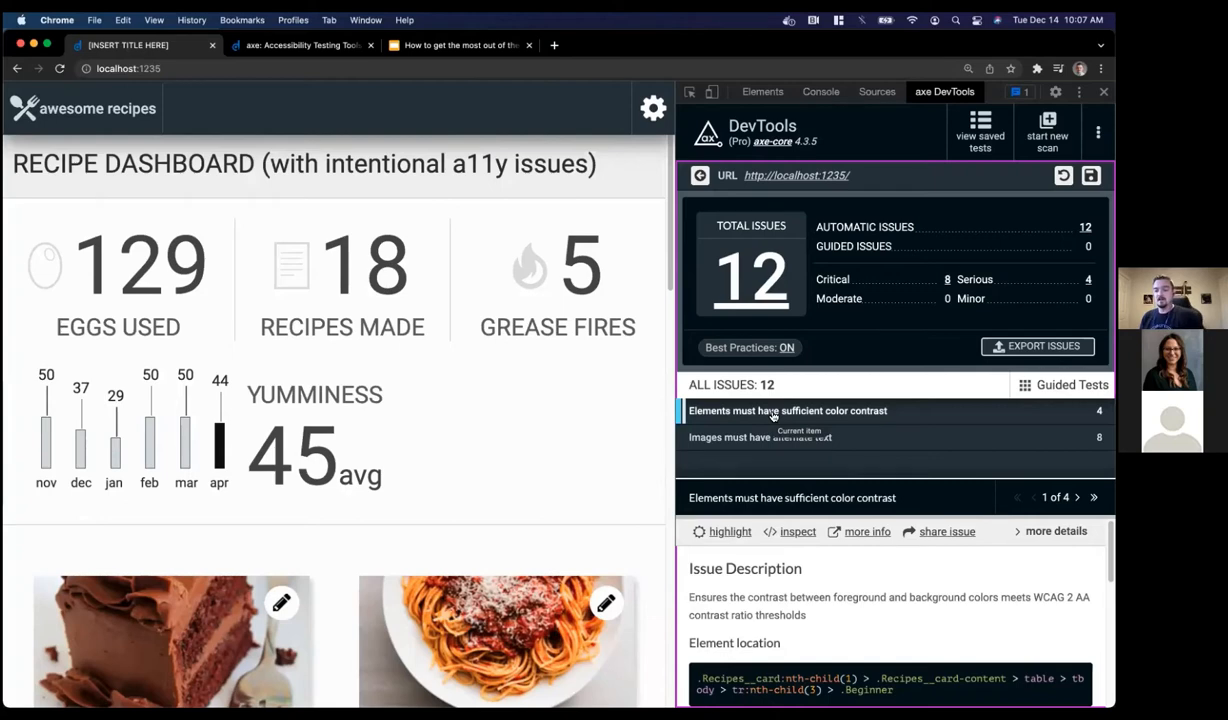
Open the color contrast issue and highlight the Chocolate Cake 'Beginner' cell failing at 2.17
{"action": "left_click", "coordinate": [760, 446]}
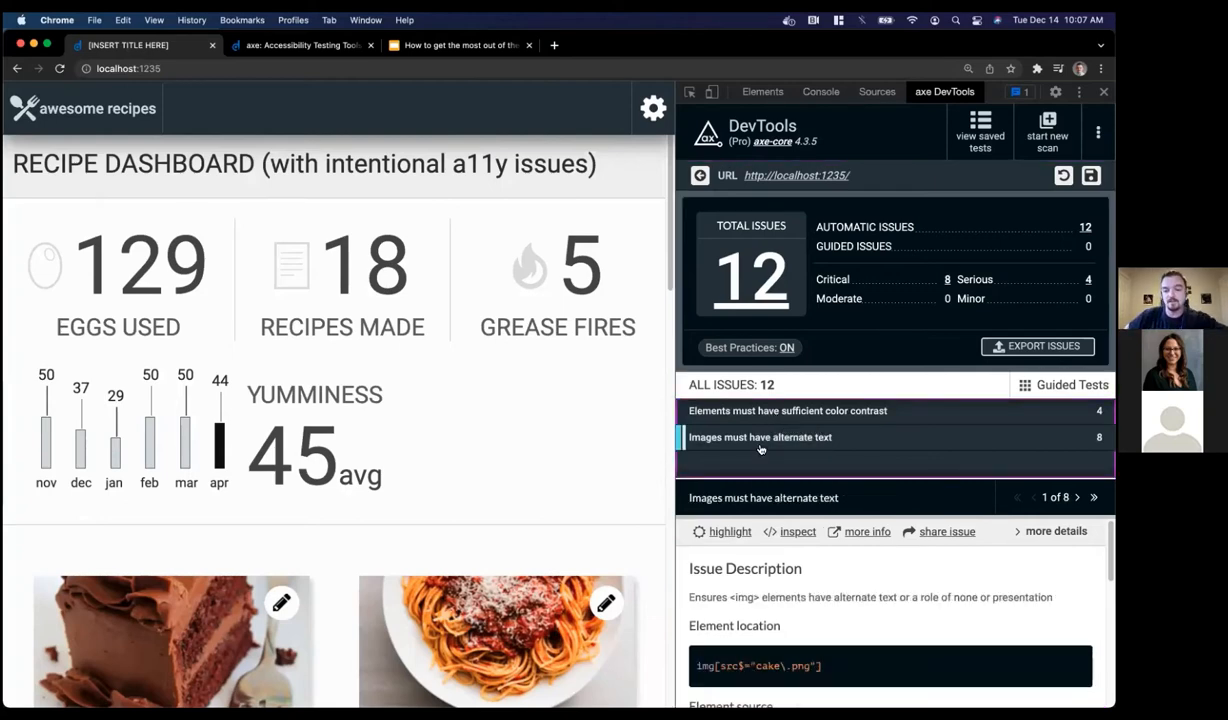
{"action": "left_click", "coordinate": [746, 419]}
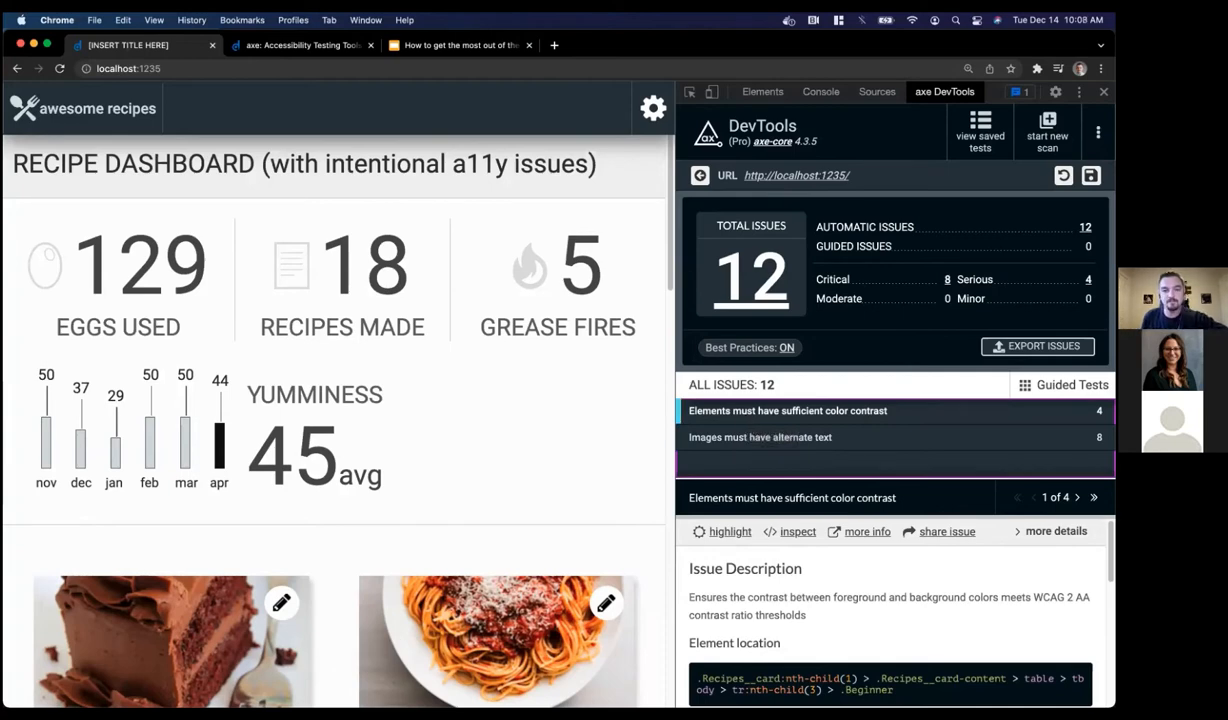
{"action": "scroll", "coordinate": [772, 583], "scroll_direction": "down", "scroll_amount": 1}
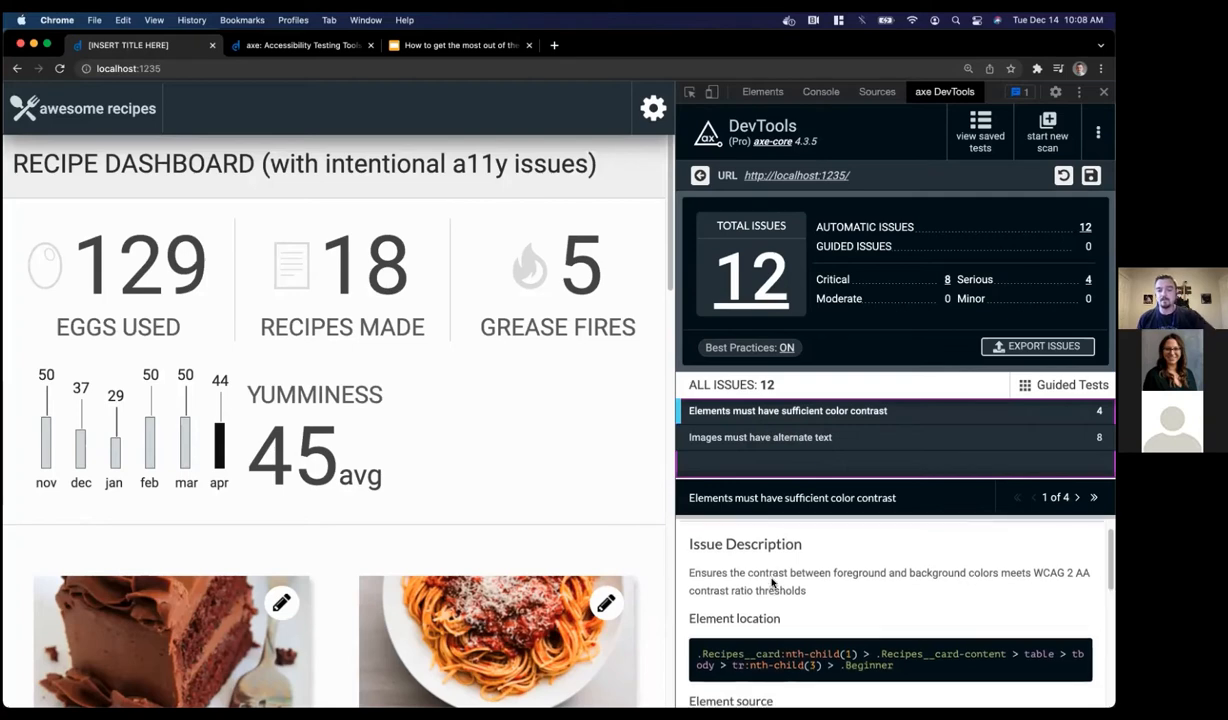
{"action": "scroll", "coordinate": [772, 583], "scroll_direction": "up", "scroll_amount": 1}
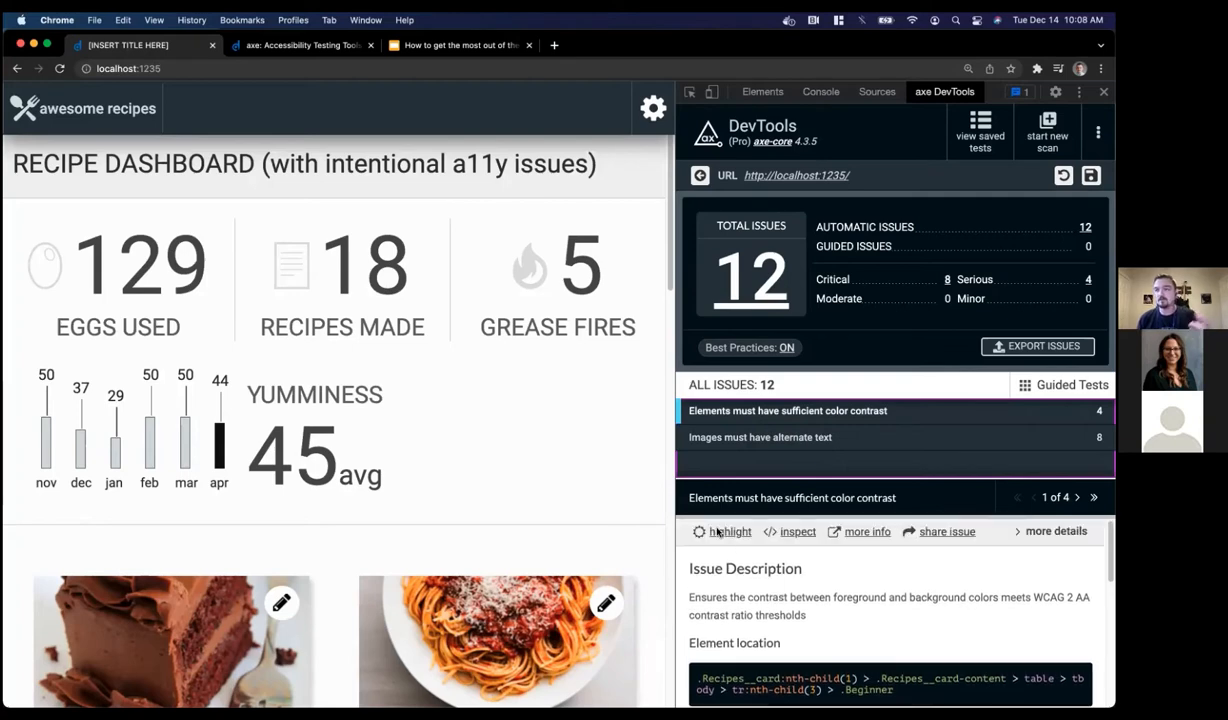
{"action": "left_click", "coordinate": [717, 532]}
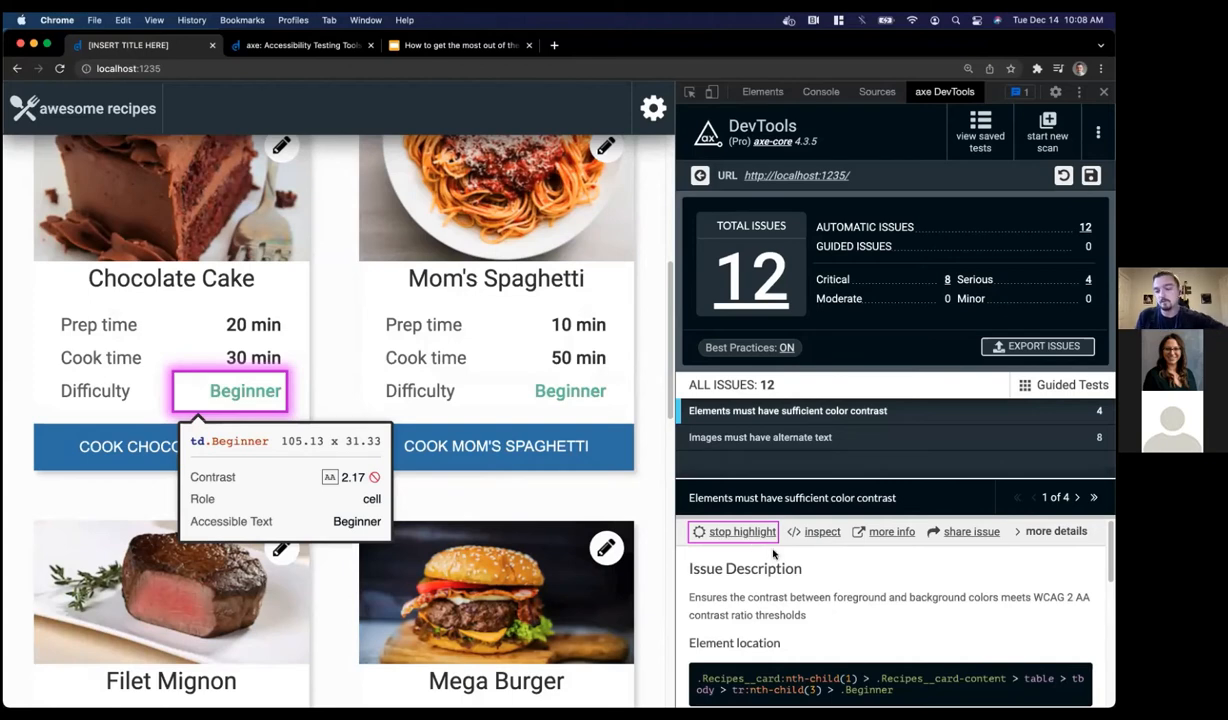
Stop the highlight and inspect the failing Beginner cell's markup and styles in Elements
{"action": "scroll", "coordinate": [776, 563], "scroll_direction": "down", "scroll_amount": 1}
{"action": "scroll", "coordinate": [776, 563], "scroll_direction": "up", "scroll_amount": 1}
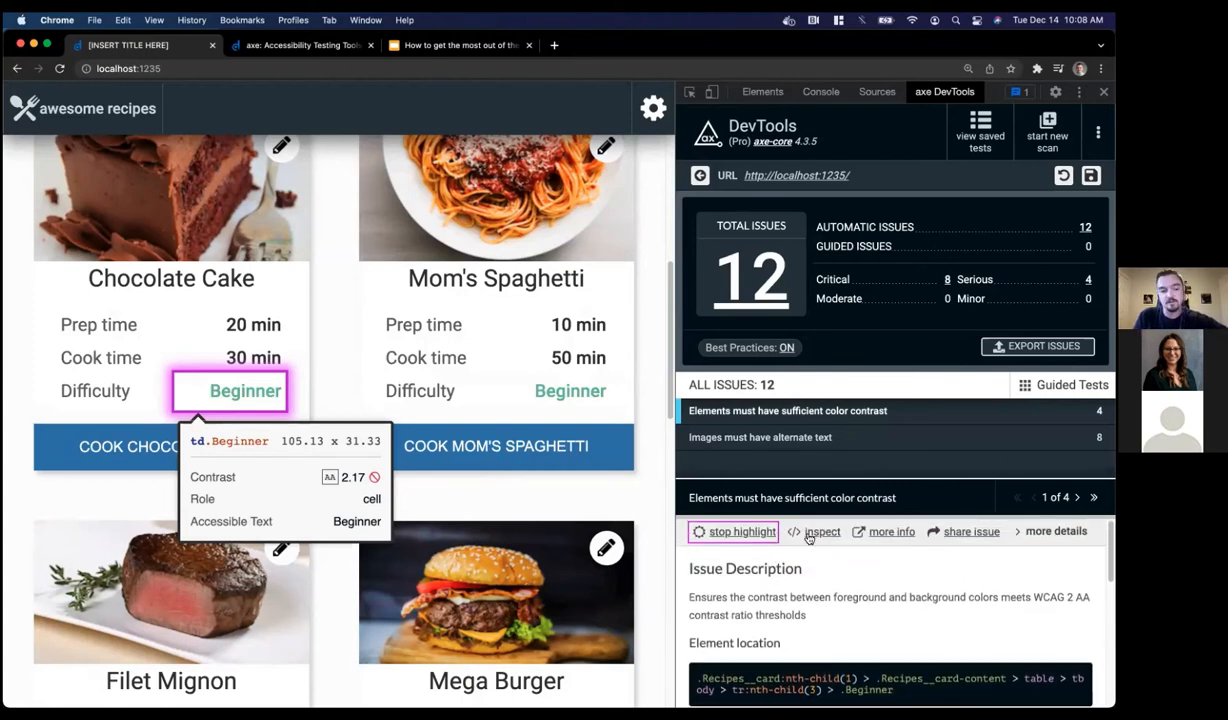
{"action": "left_click", "coordinate": [735, 531]}
{"action": "left_click", "coordinate": [795, 531]}
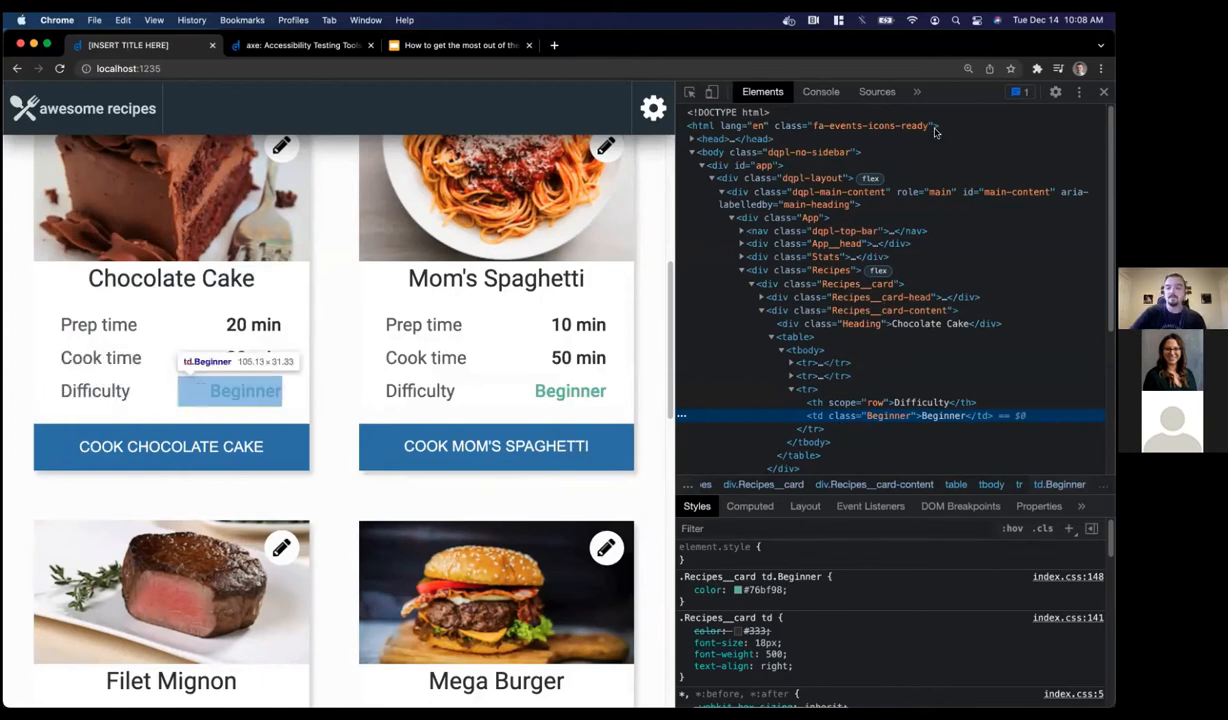
Return to axe DevTools and open the color-contrast rule's Deque University reference page
{"action": "left_click", "coordinate": [916, 92]}
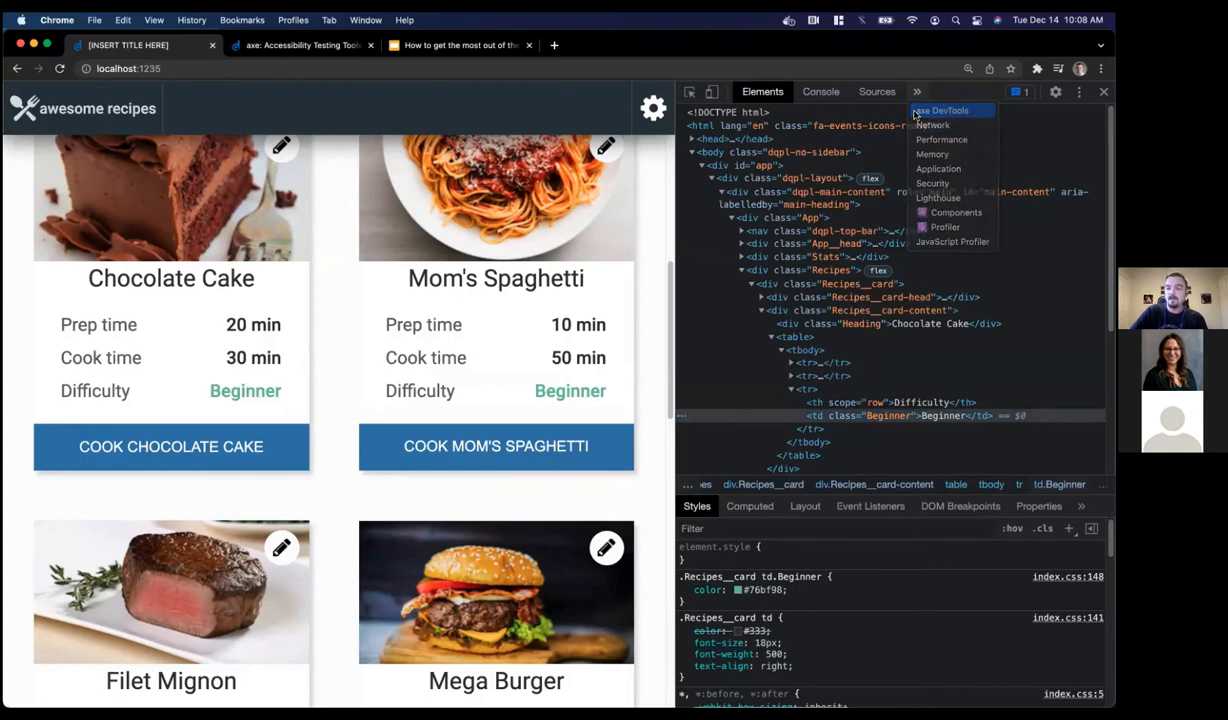
{"action": "left_click", "coordinate": [935, 110]}
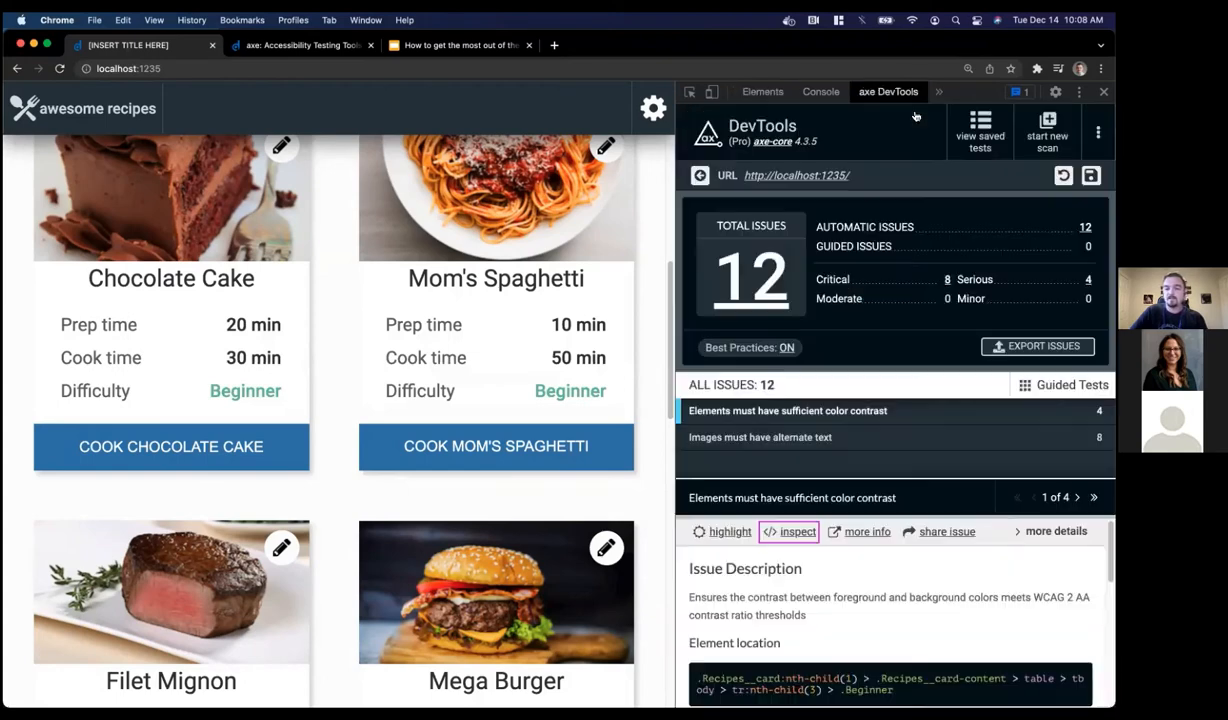
{"action": "left_click", "coordinate": [858, 532]}
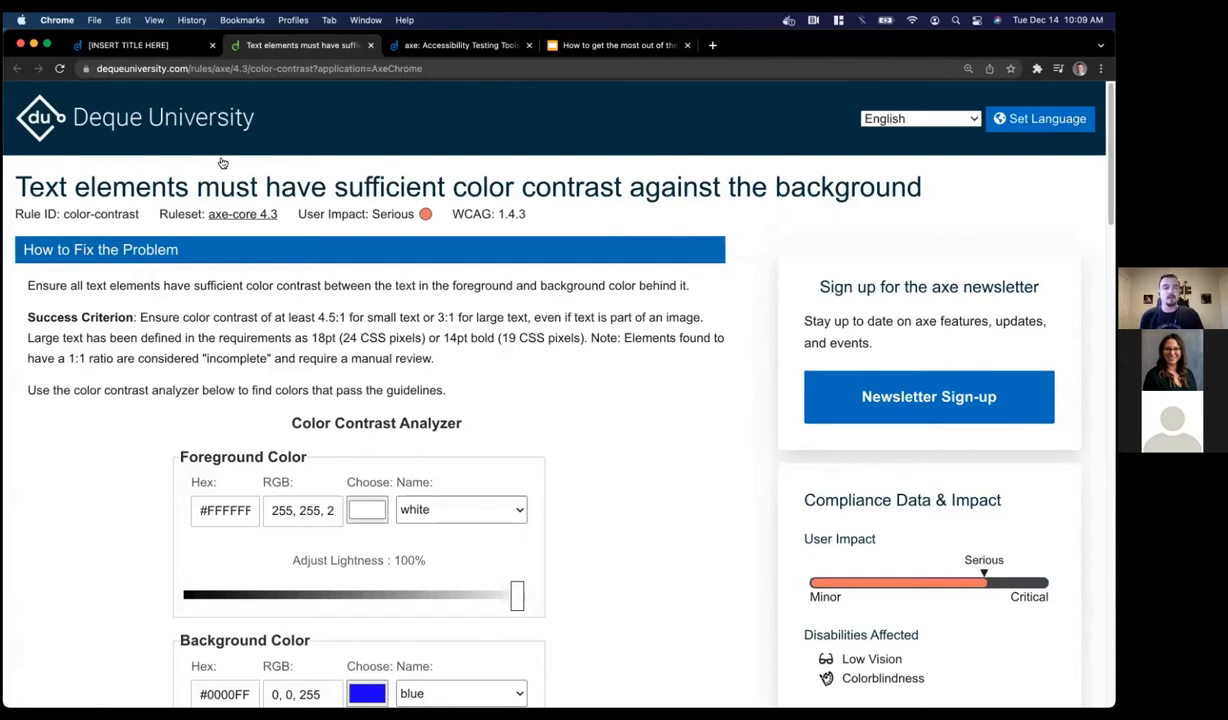
Read through the Deque University color-contrast guidance on the 4.5:1 ratio, then close that tab
{"action": "scroll", "coordinate": [192, 260], "scroll_direction": "down", "scroll_amount": 2}
{"action": "scroll", "coordinate": [192, 260], "scroll_direction": "down", "scroll_amount": 1}
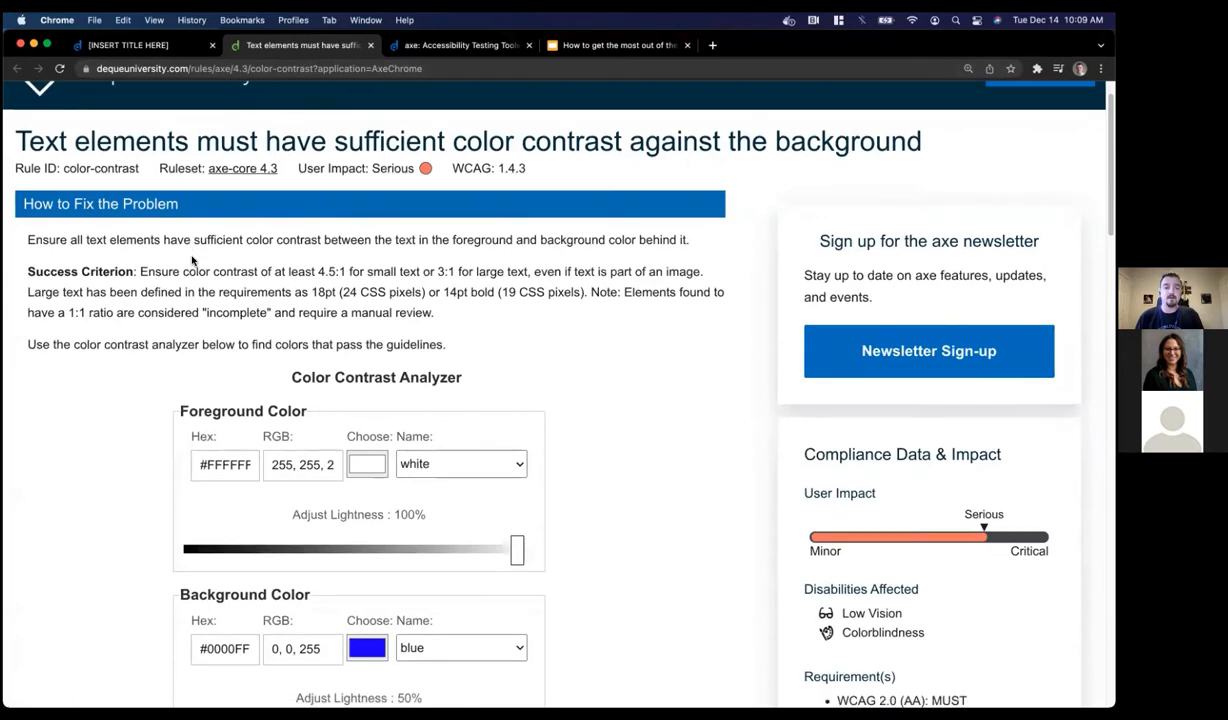
{"action": "scroll", "coordinate": [192, 260], "scroll_direction": "down", "scroll_amount": 5}
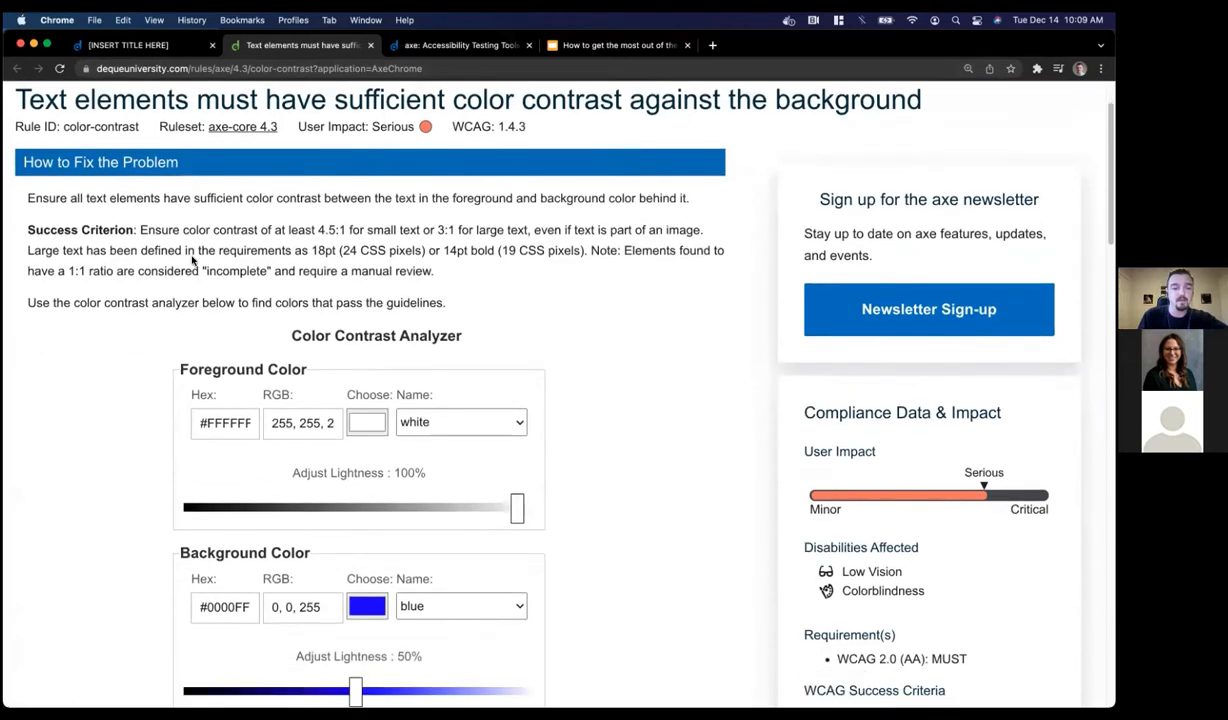
{"action": "scroll", "coordinate": [192, 257], "scroll_direction": "down", "scroll_amount": 2}
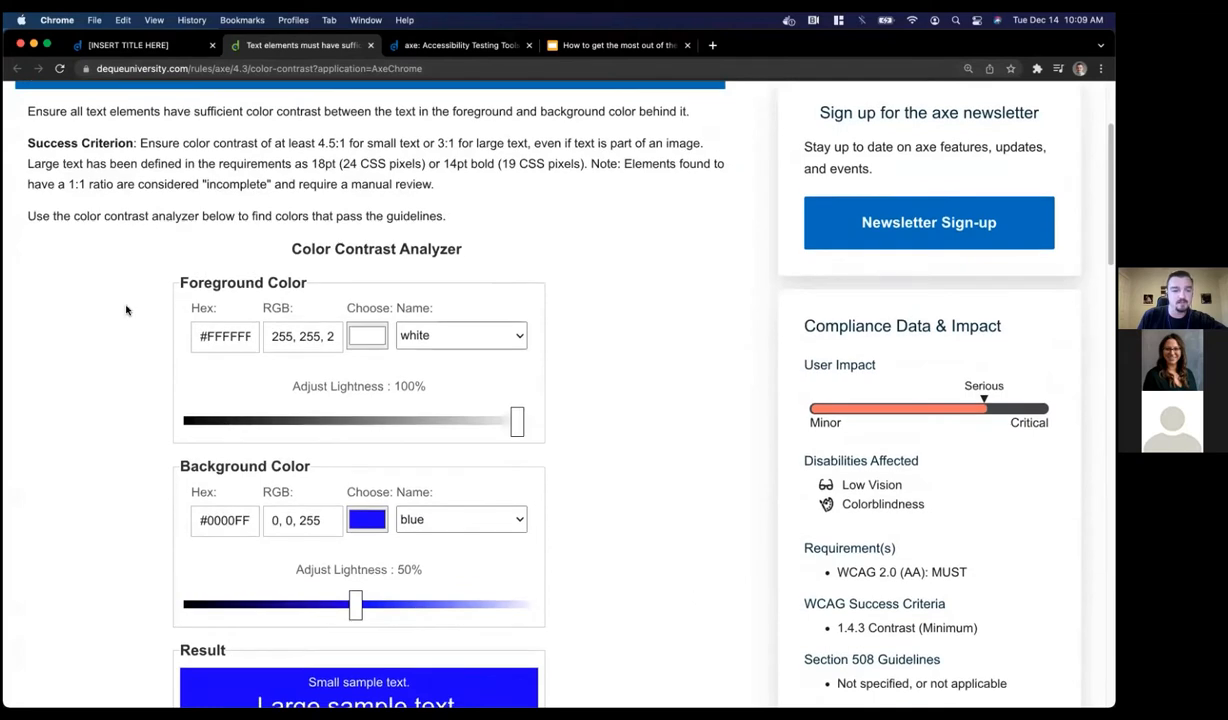
{"action": "scroll", "coordinate": [122, 300], "scroll_direction": "down", "scroll_amount": 2}
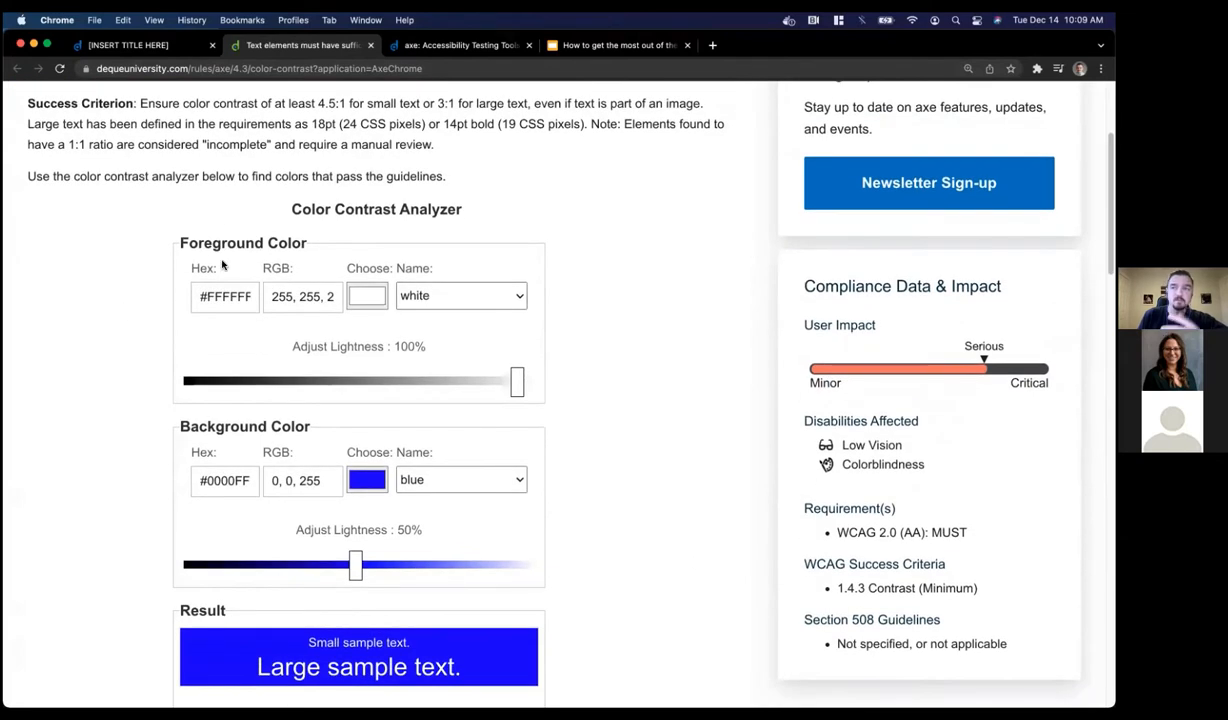
{"action": "scroll", "coordinate": [222, 265], "scroll_direction": "down", "scroll_amount": 7}
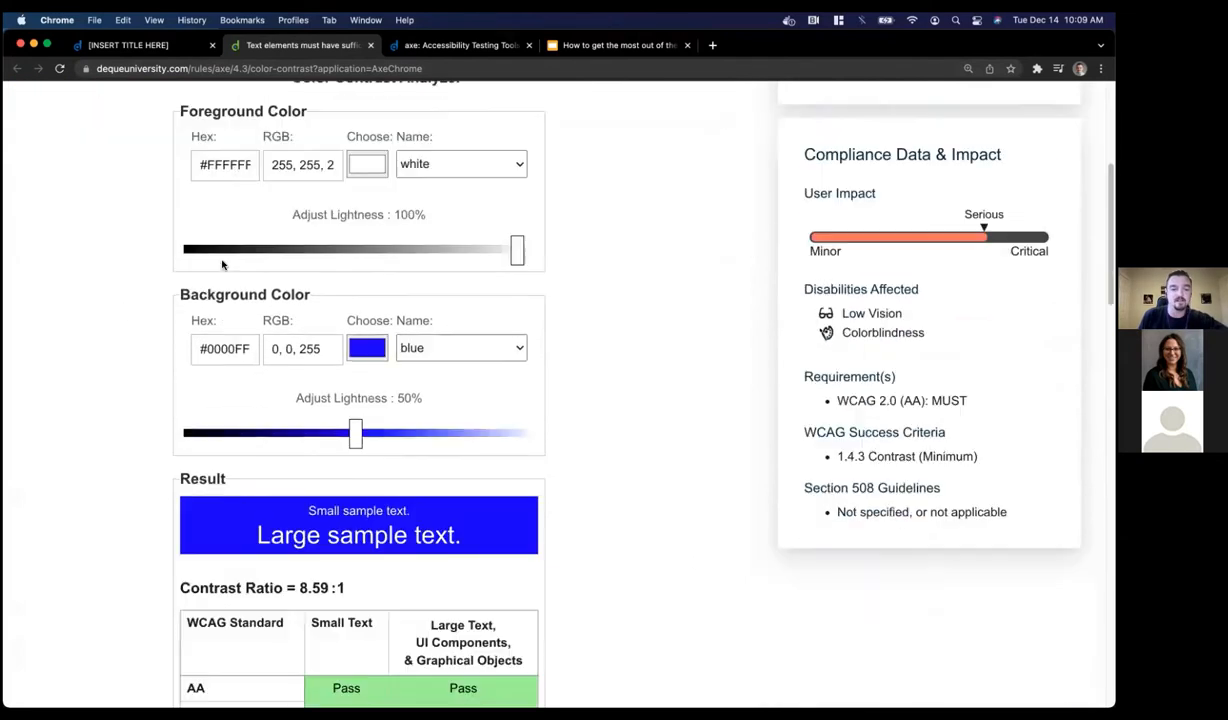
{"action": "scroll", "coordinate": [90, 276], "scroll_direction": "down", "scroll_amount": 15}
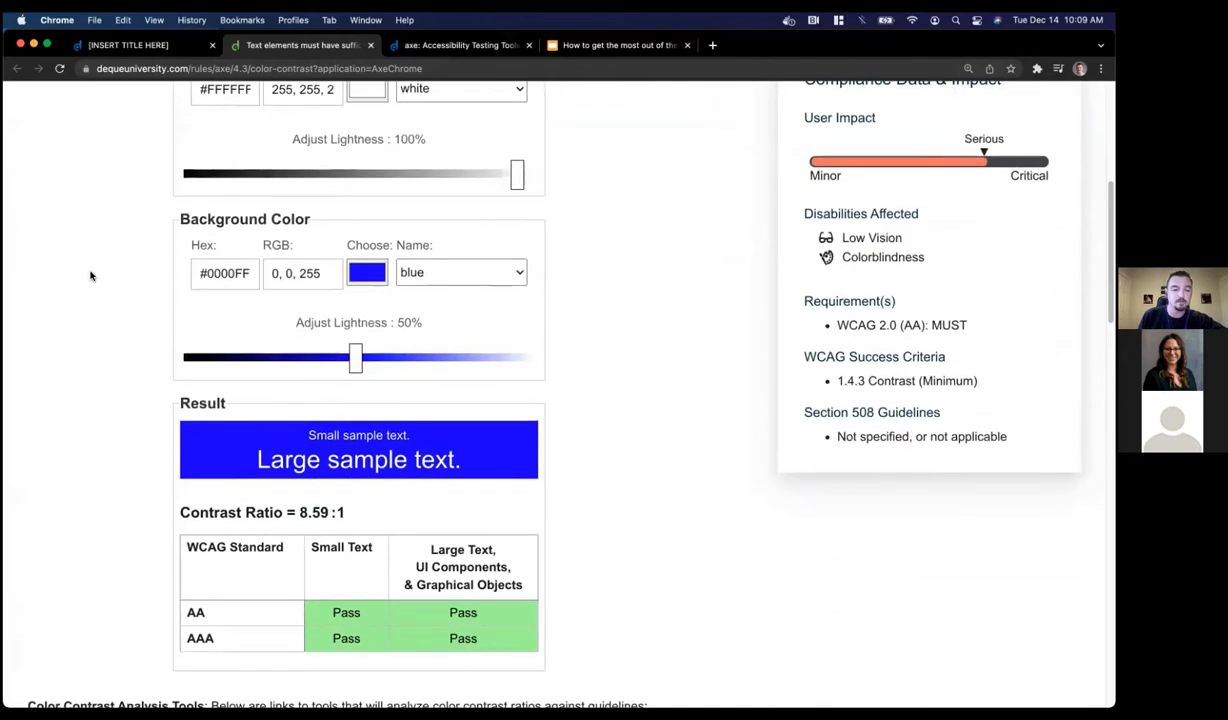
{"action": "scroll", "coordinate": [90, 276], "scroll_direction": "down", "scroll_amount": 20}
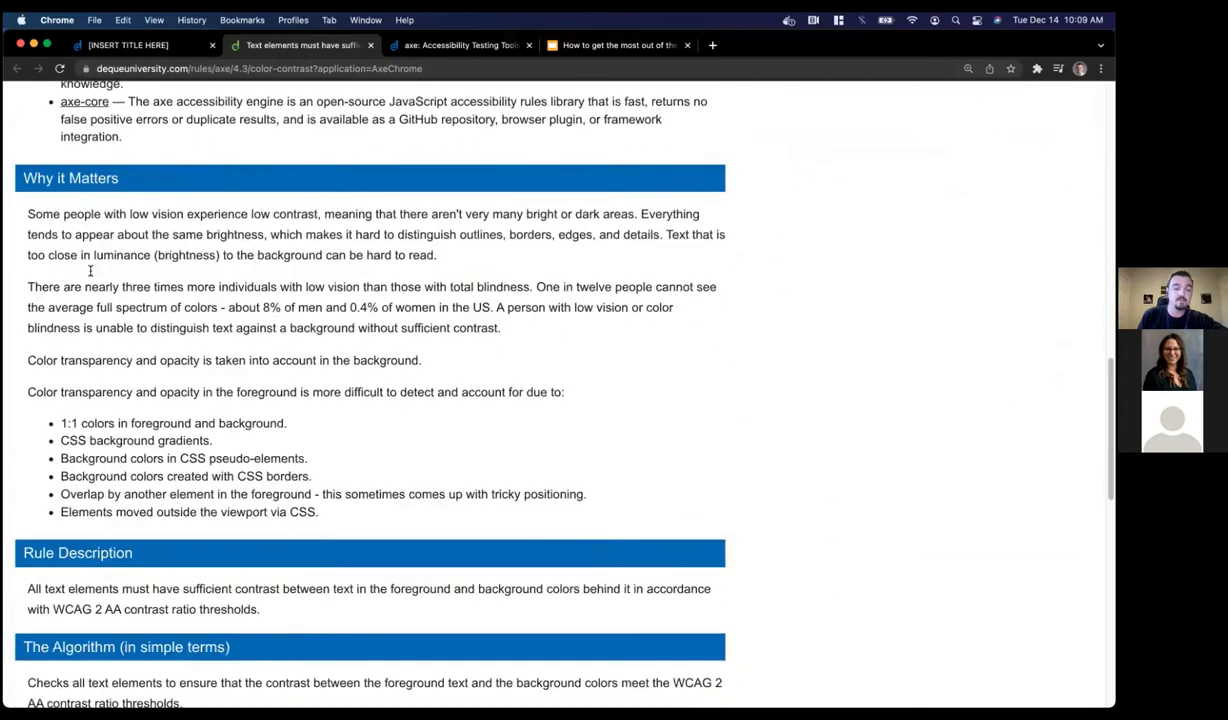
{"action": "scroll", "coordinate": [90, 276], "scroll_direction": "up", "scroll_amount": 20}
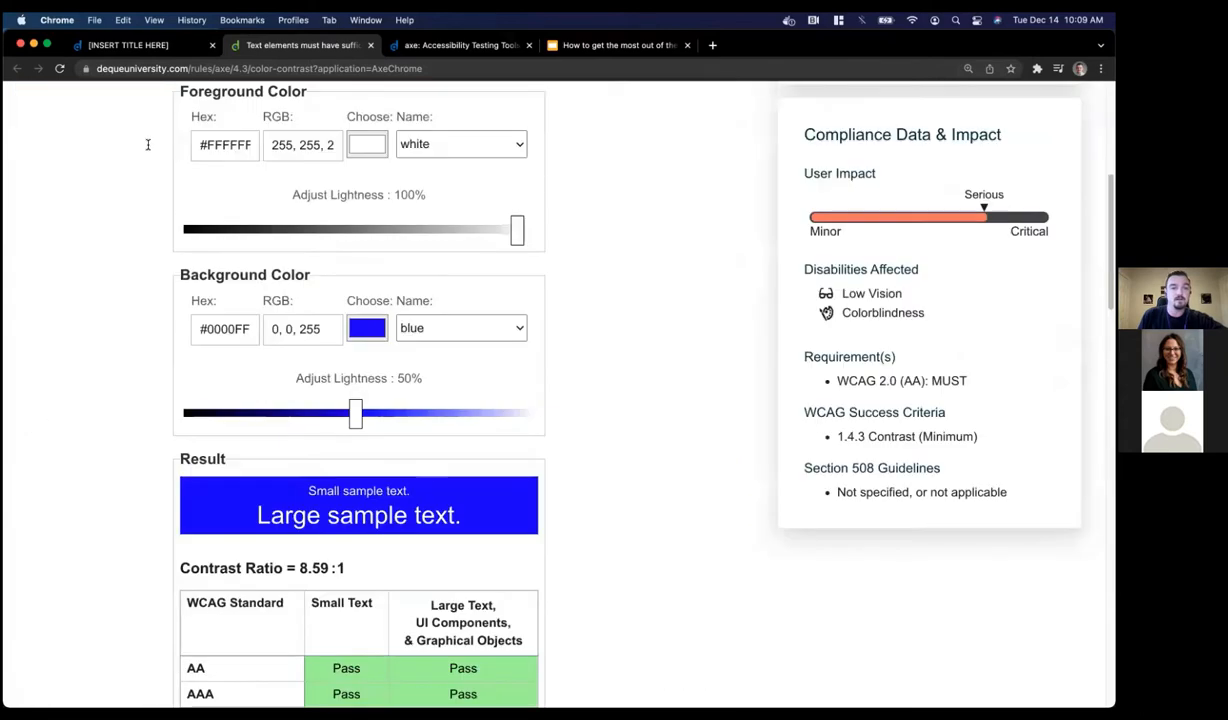
{"action": "key", "text": "super+w"}
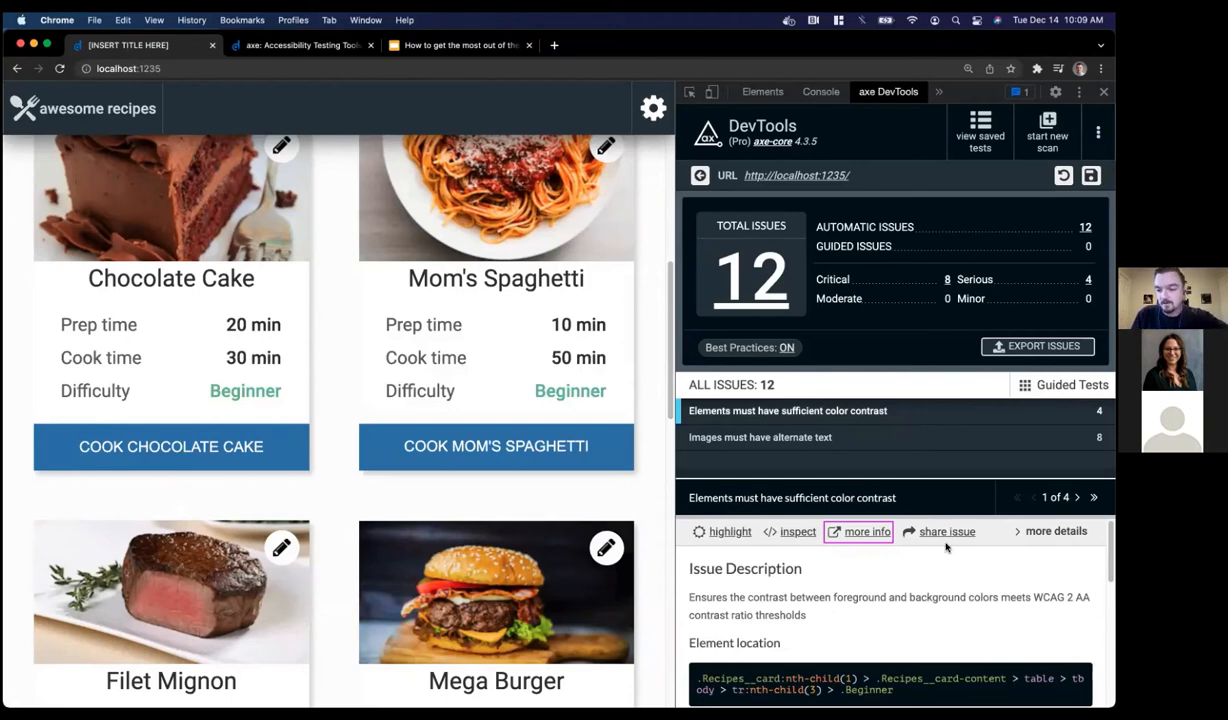
{"action": "left_click", "coordinate": [1048, 531]}
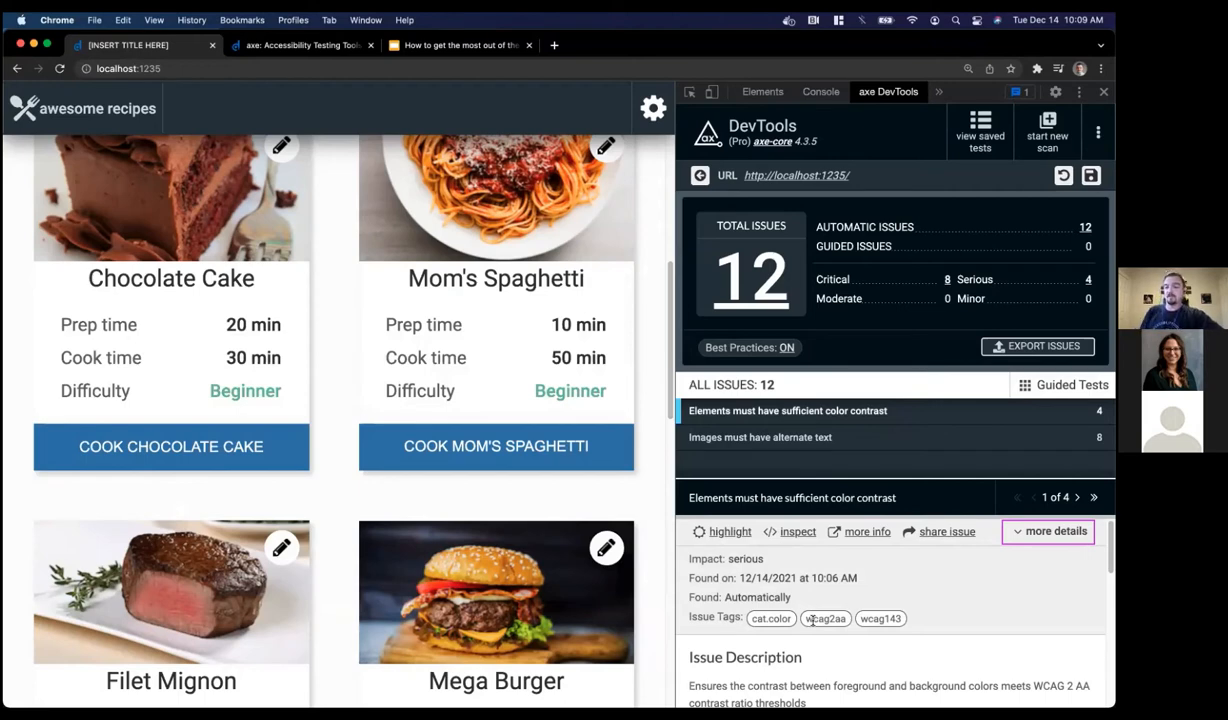
{"action": "scroll", "coordinate": [995, 532], "scroll_direction": "down", "scroll_amount": 3}
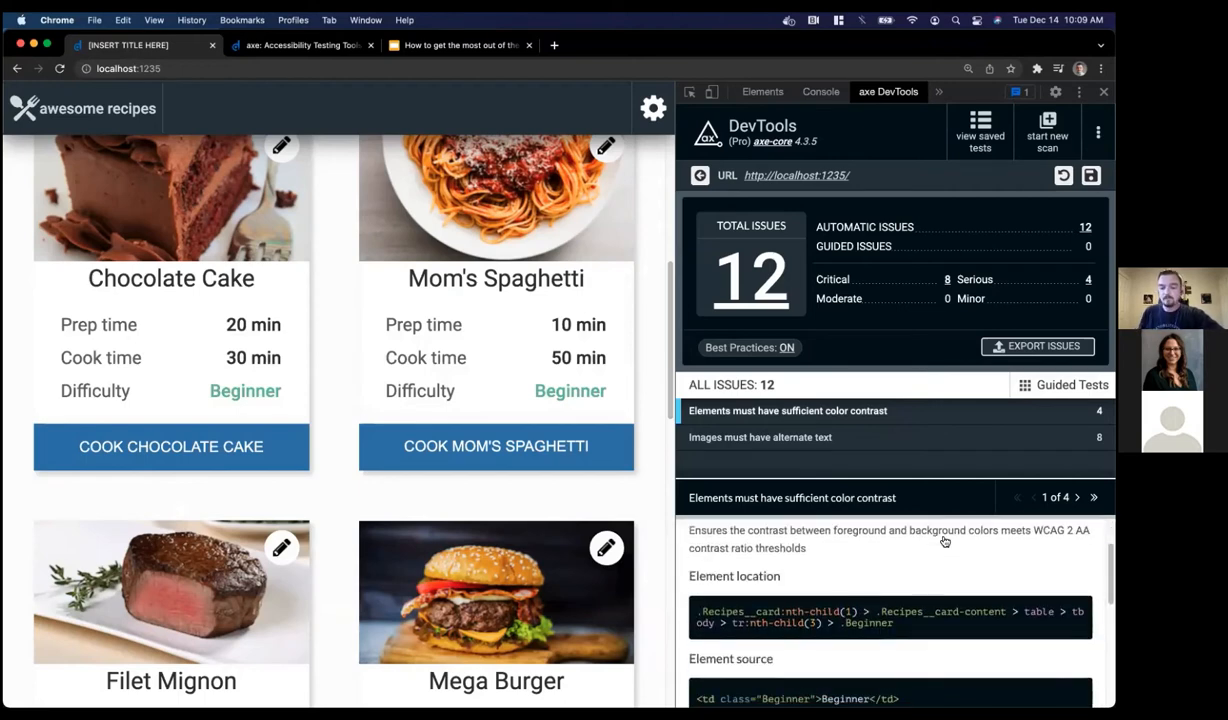
{"action": "triple_click", "coordinate": [797, 610]}
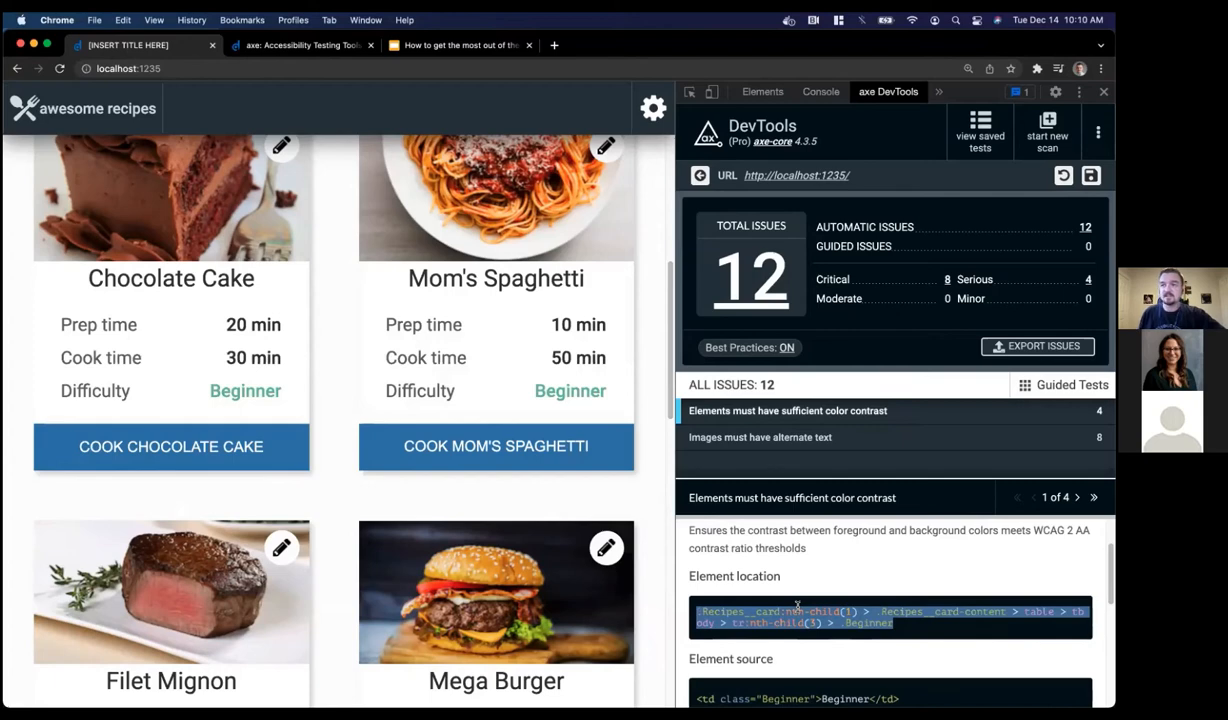
{"action": "scroll", "coordinate": [797, 606], "scroll_direction": "down", "scroll_amount": 1}
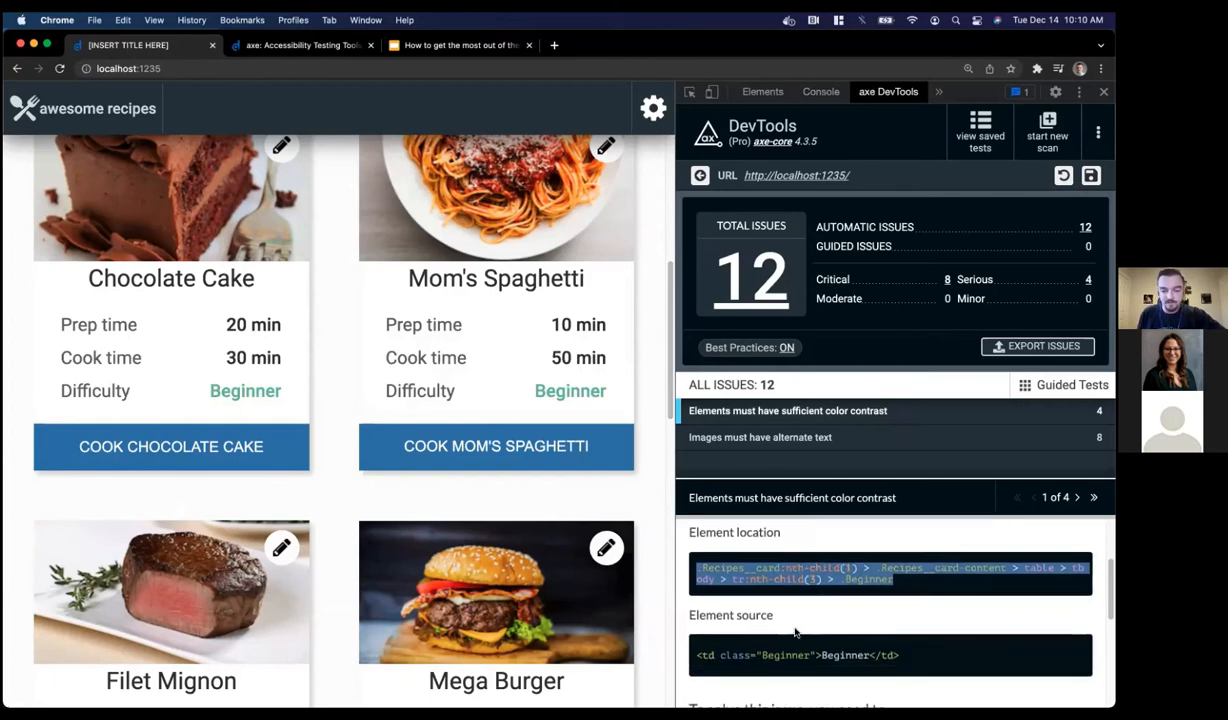
{"action": "scroll", "coordinate": [795, 625], "scroll_direction": "down", "scroll_amount": 2}
{"action": "scroll", "coordinate": [795, 630], "scroll_direction": "down", "scroll_amount": 3}
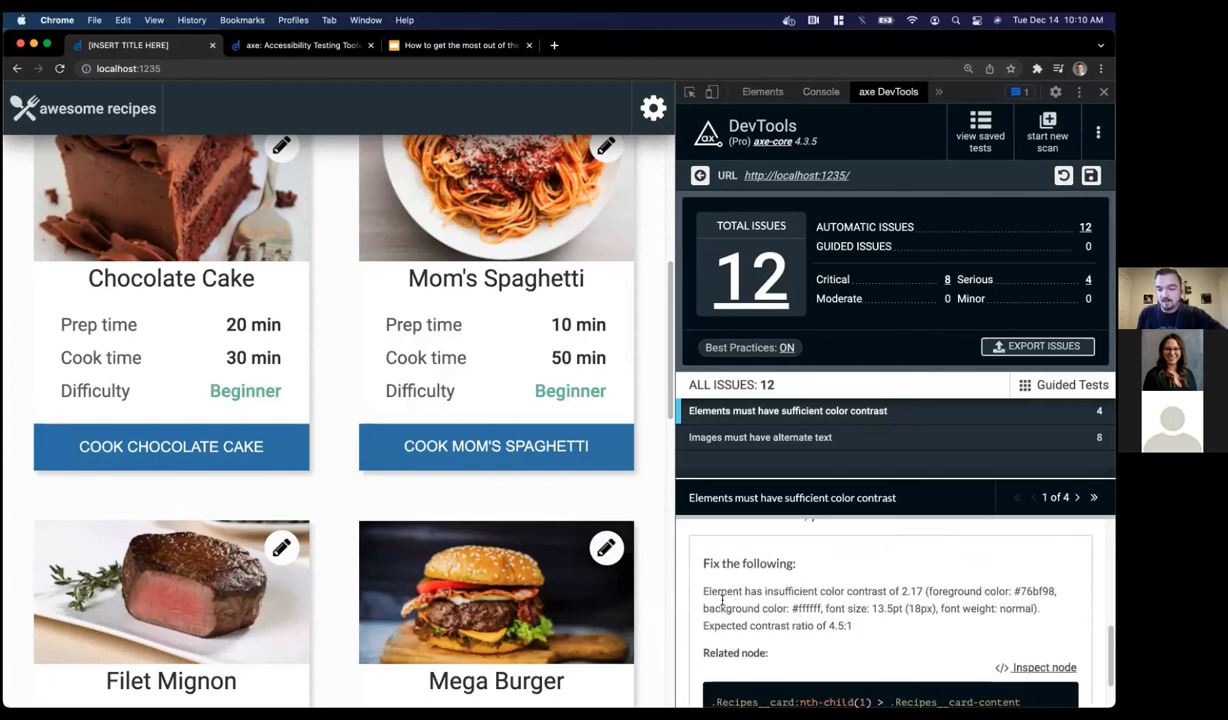
{"action": "left_click_drag", "start_coordinate": [703, 592], "coordinate": [822, 606]}
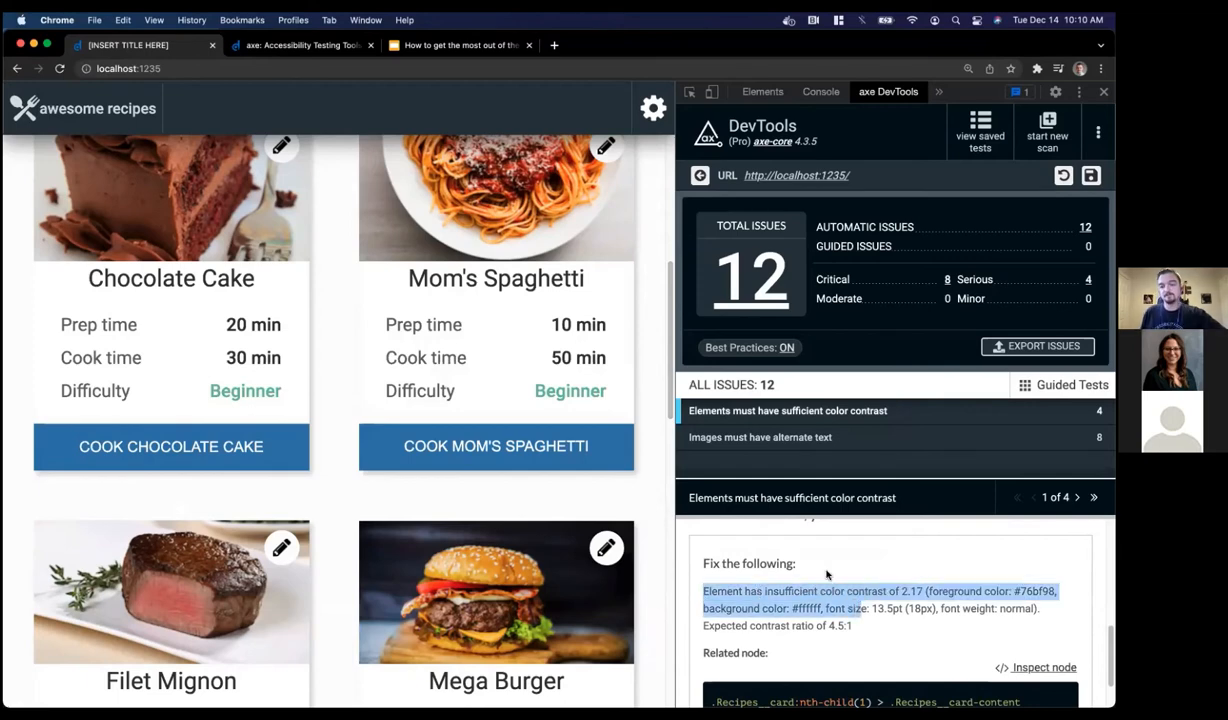
{"action": "left_click", "coordinate": [683, 260]}
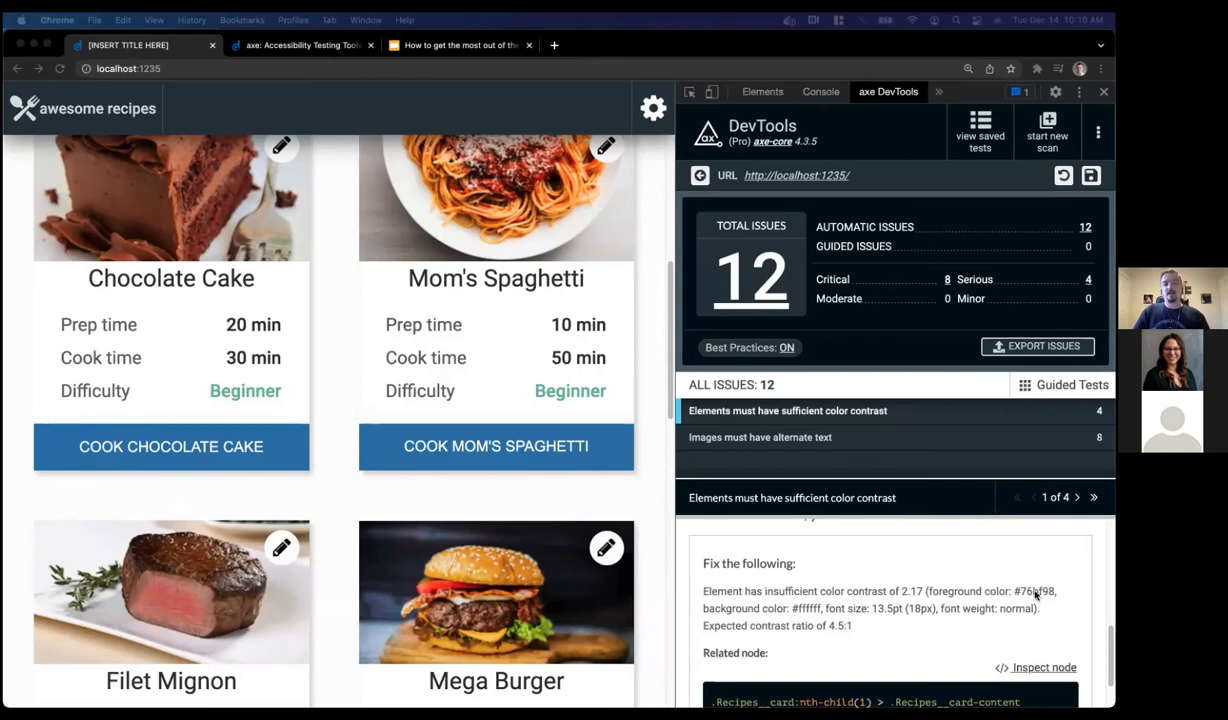
{"action": "scroll", "coordinate": [932, 556], "scroll_direction": "up", "scroll_amount": 5}
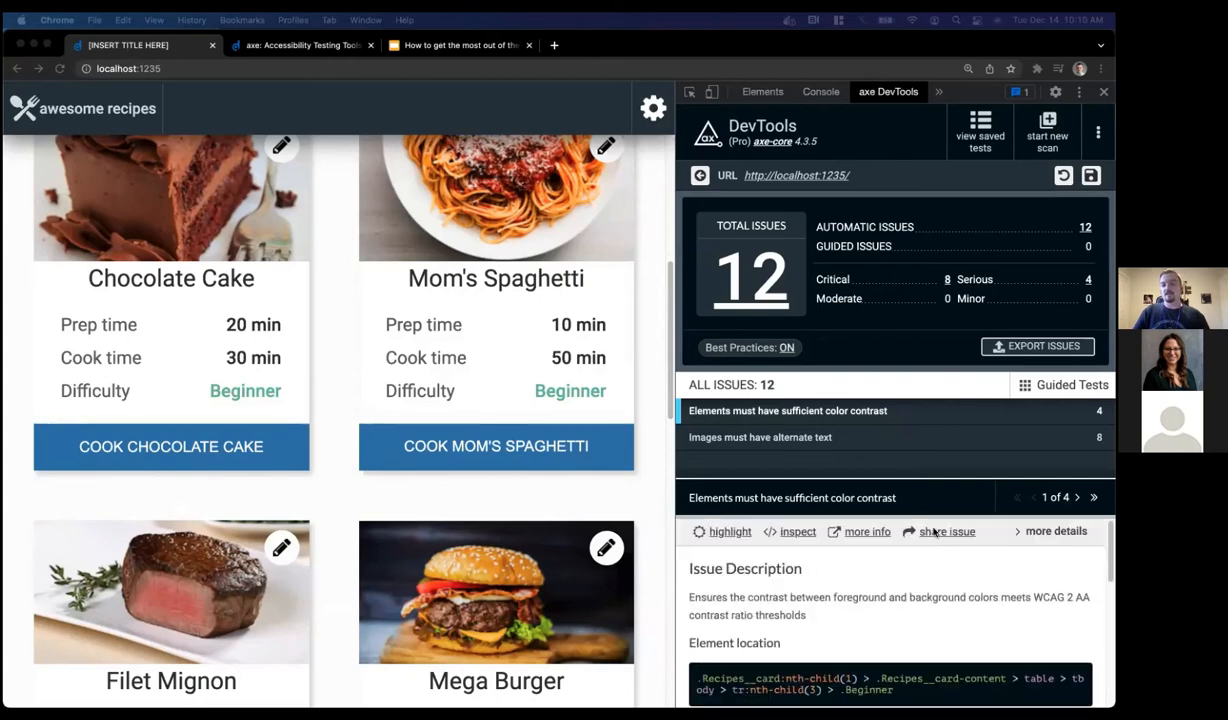
Save the 12-issue scan results as a test named 'Awesome recipes'
{"action": "left_click", "coordinate": [944, 537]}
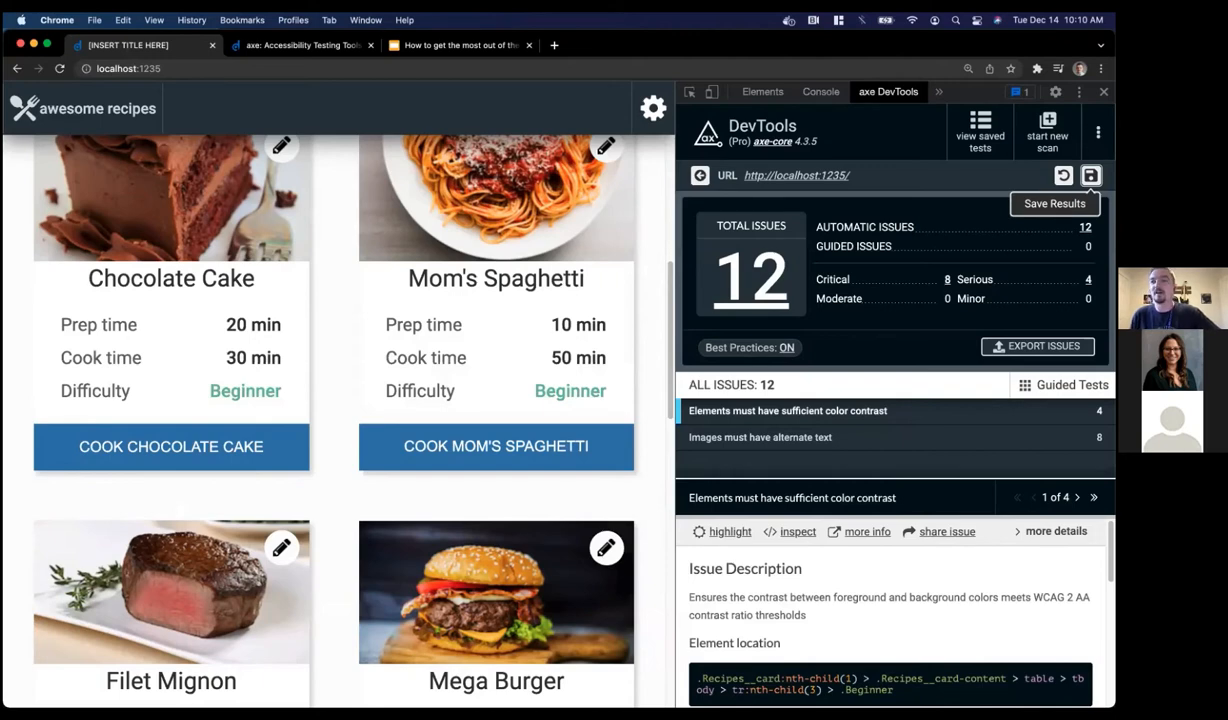
{"action": "left_click", "coordinate": [1091, 176]}
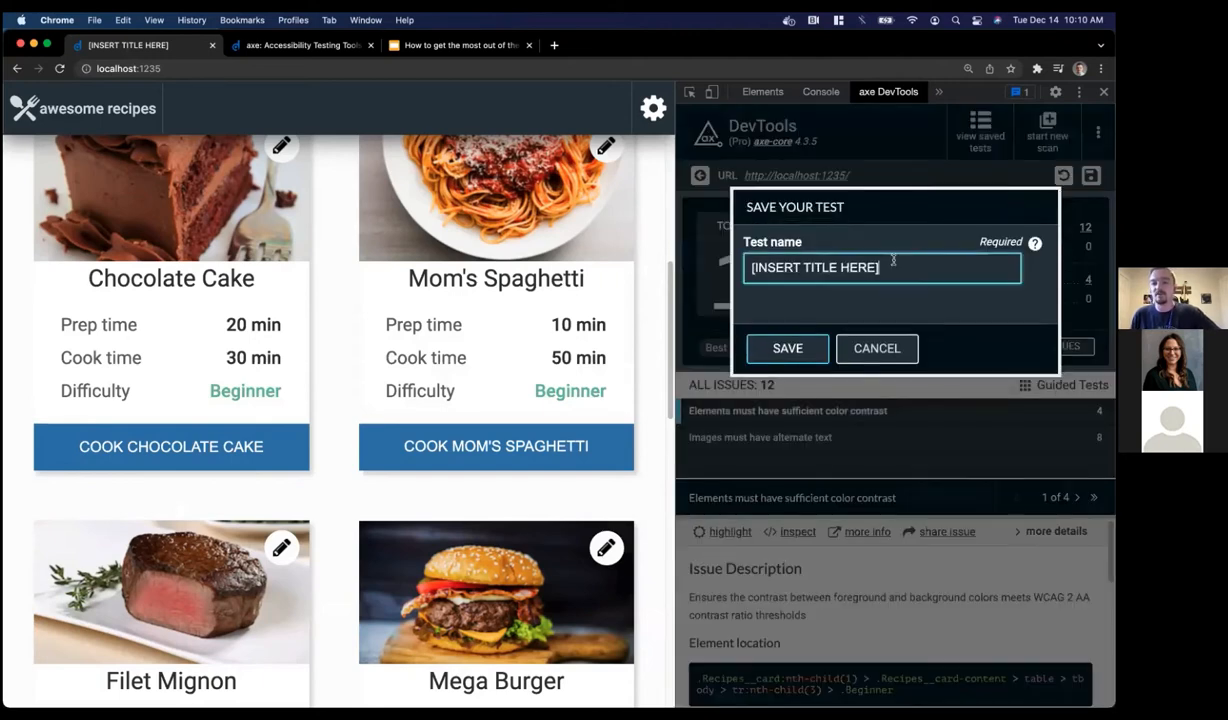
{"action": "triple_click", "coordinate": [893, 261]}
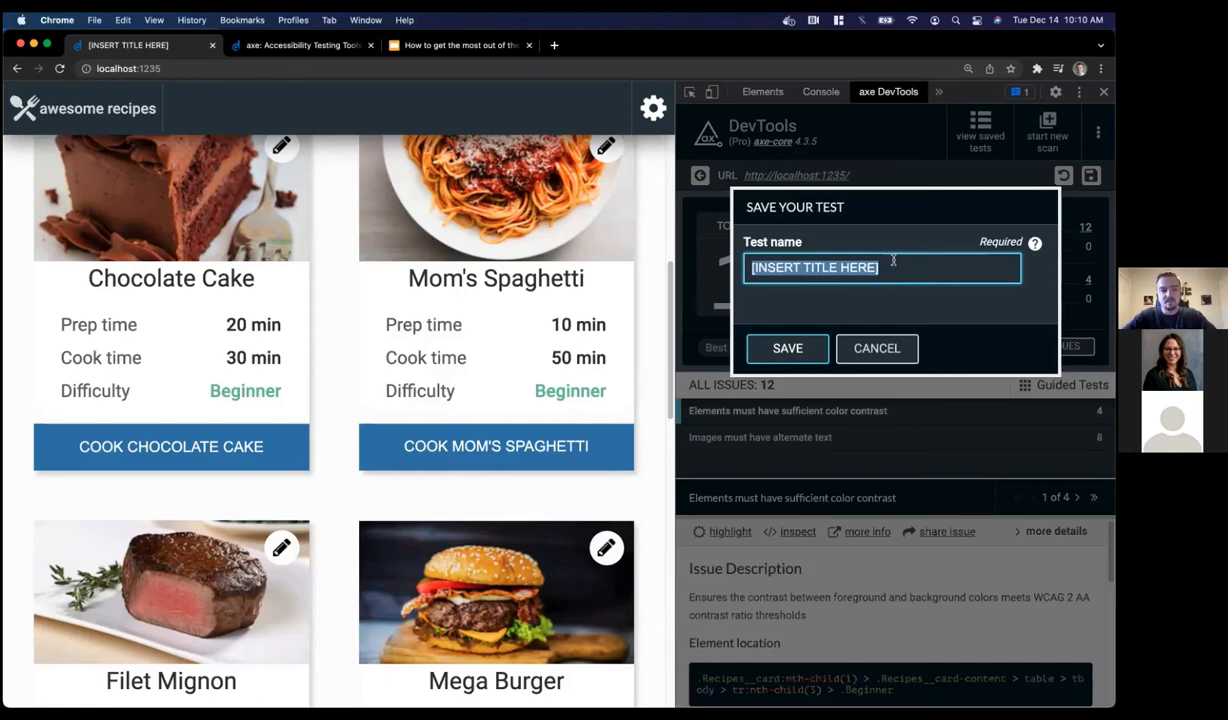
{"action": "type", "text": "Awe"}
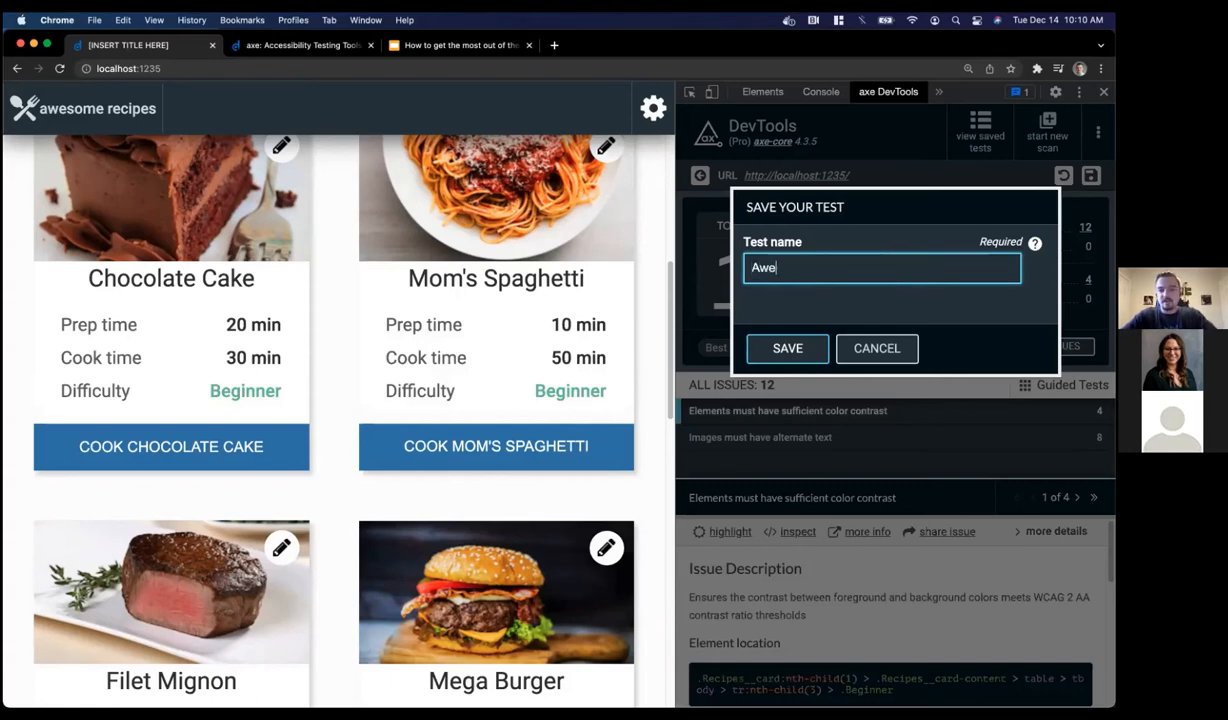
{"action": "type", "text": "some recipes"}
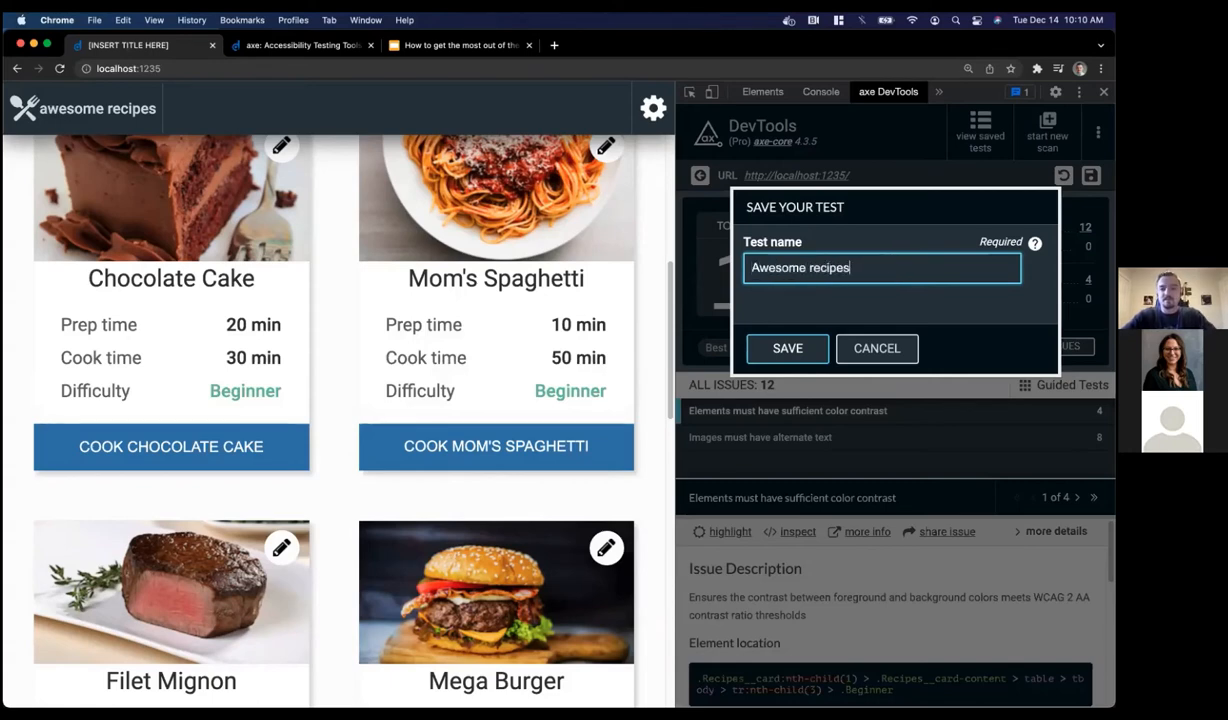
{"action": "left_click", "coordinate": [787, 348]}
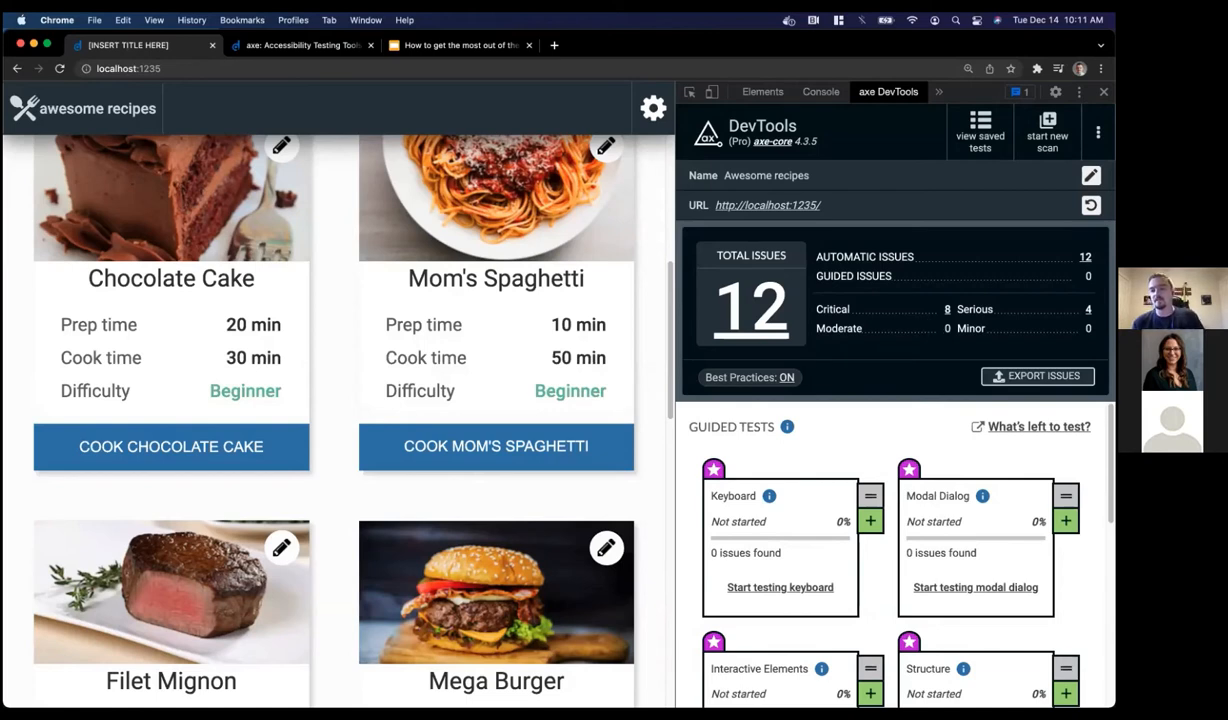
{"action": "left_click", "coordinate": [1085, 257]}
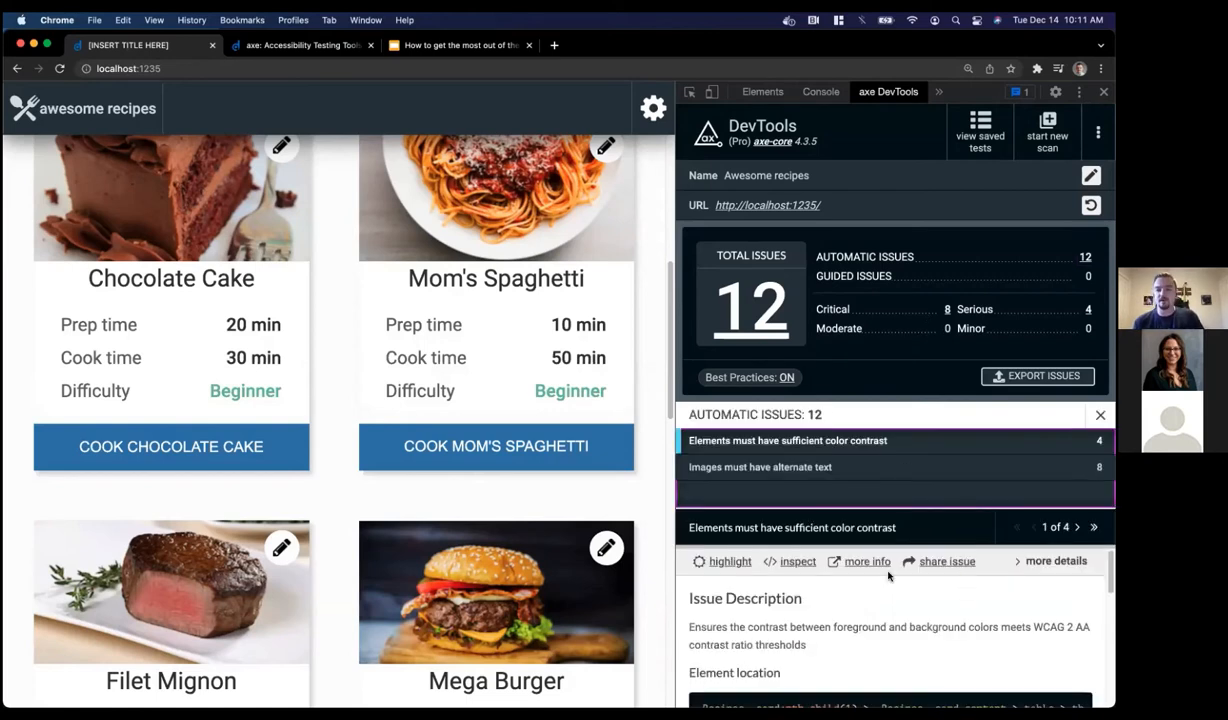
{"action": "left_click", "coordinate": [1100, 415]}
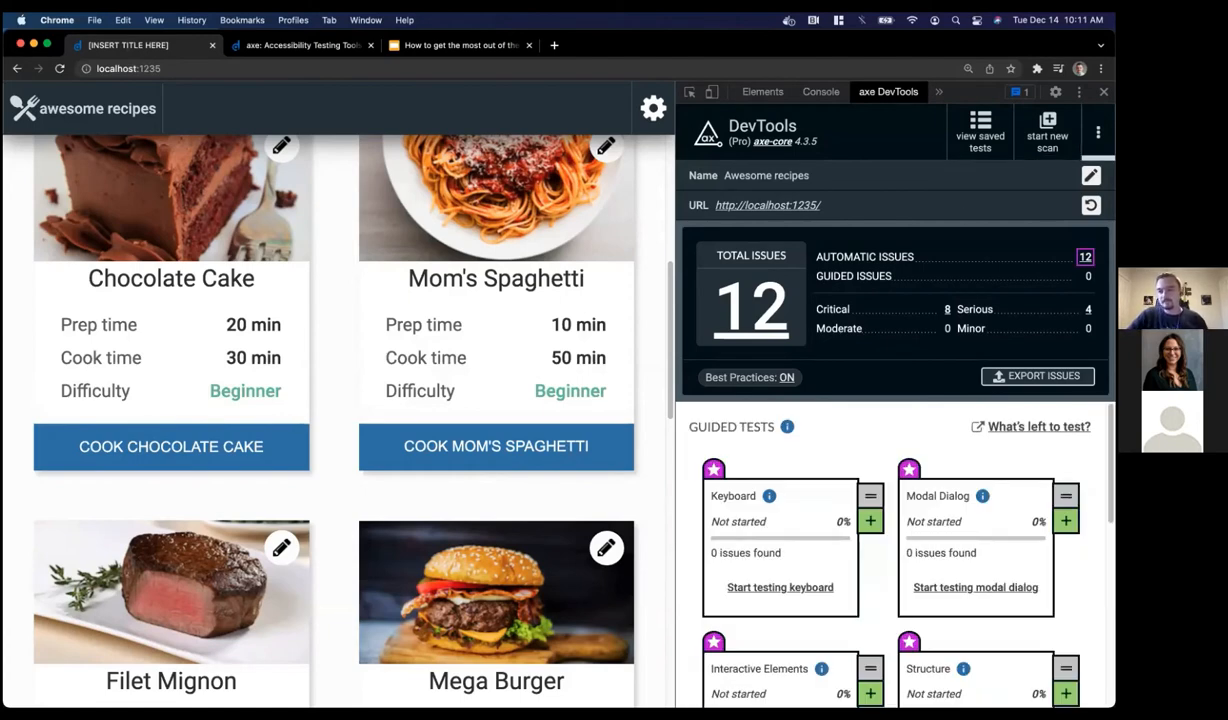
{"action": "left_click", "coordinate": [1098, 132]}
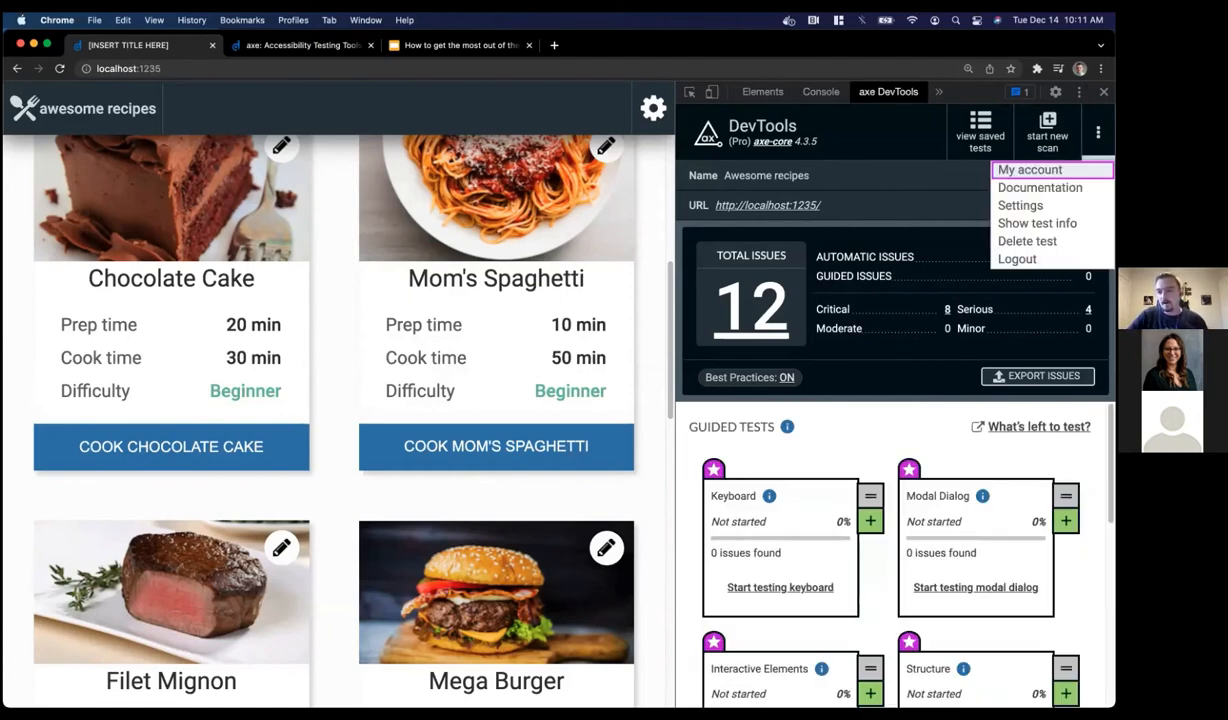
{"action": "left_click", "coordinate": [1035, 223]}
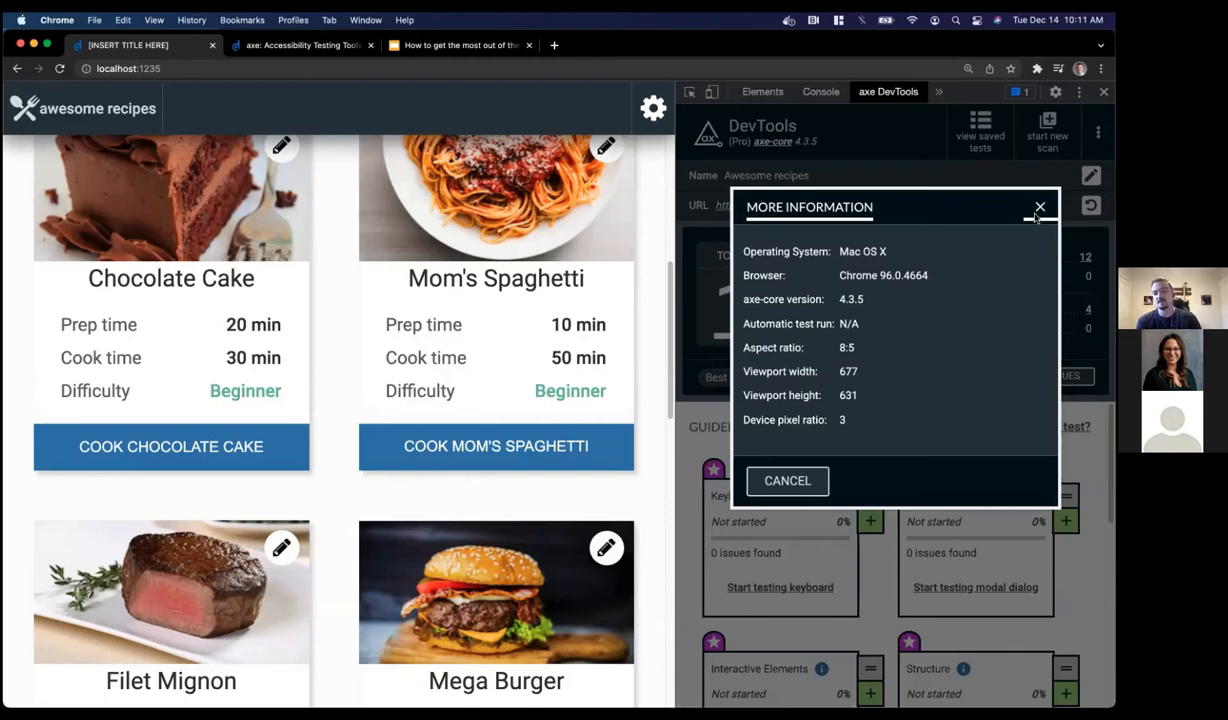
{"action": "left_click", "coordinate": [1039, 209]}
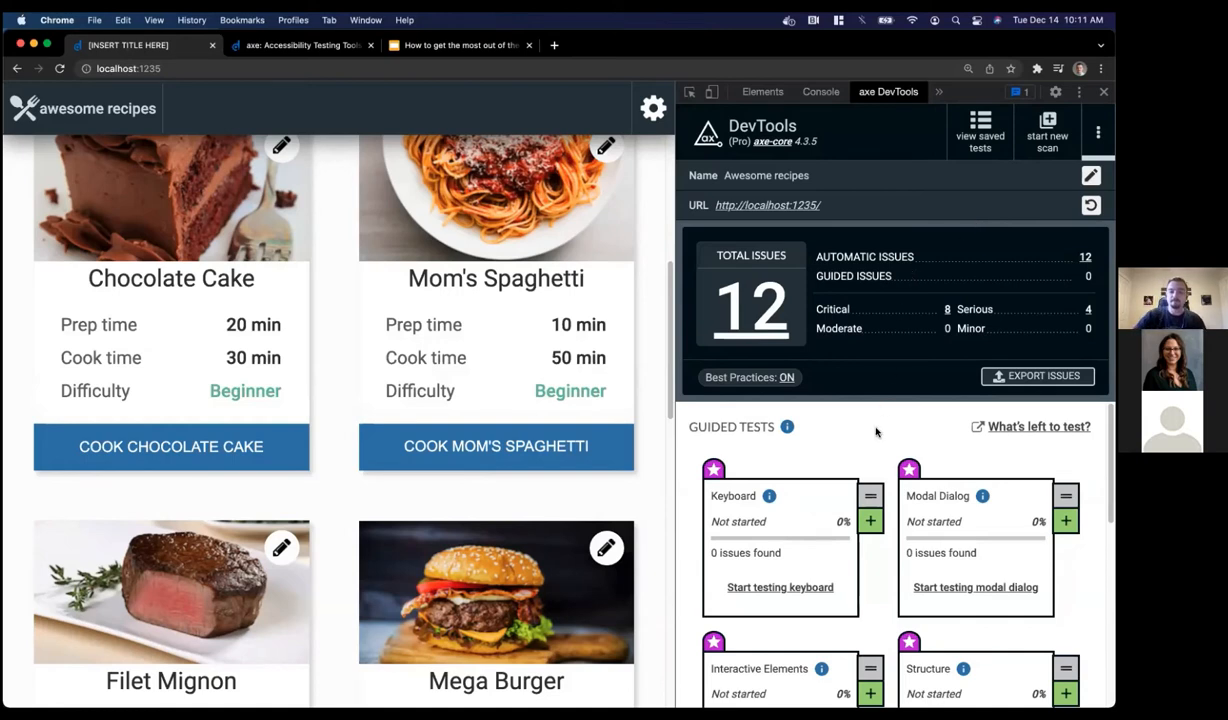
{"action": "scroll", "coordinate": [876, 432], "scroll_direction": "down", "scroll_amount": 1}
{"action": "scroll", "coordinate": [876, 432], "scroll_direction": "up", "scroll_amount": 1}
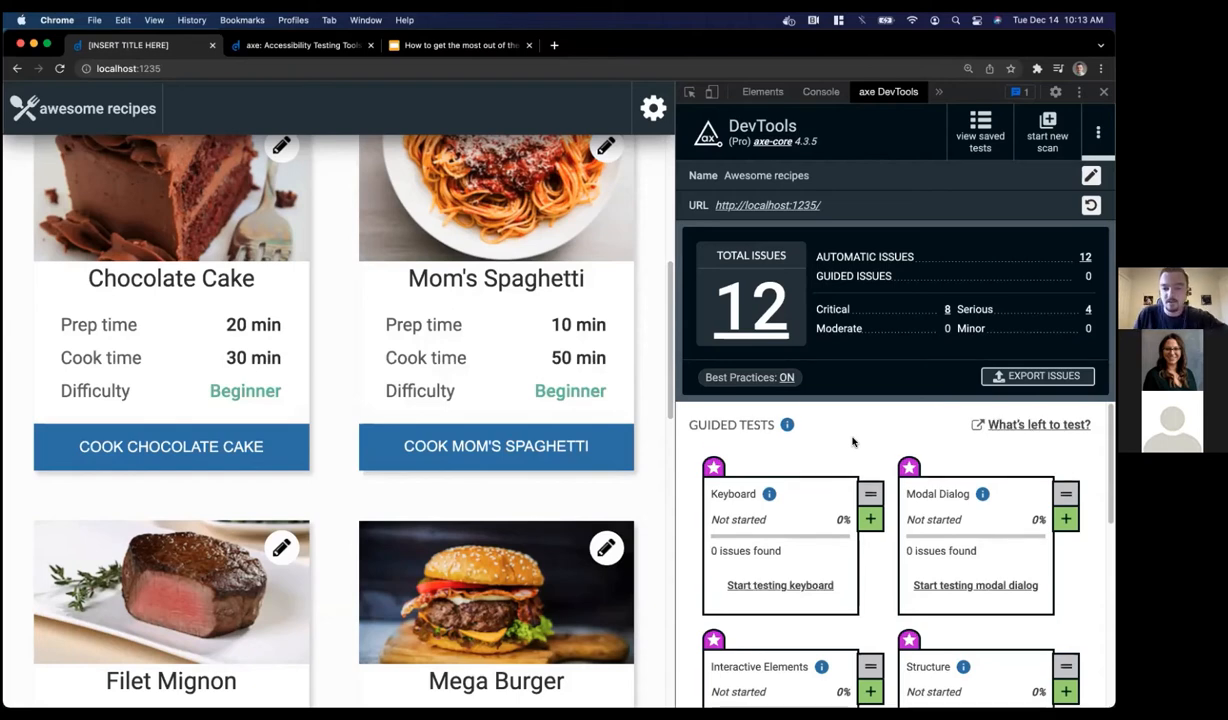
{"action": "scroll", "coordinate": [852, 441], "scroll_direction": "down", "scroll_amount": 1}
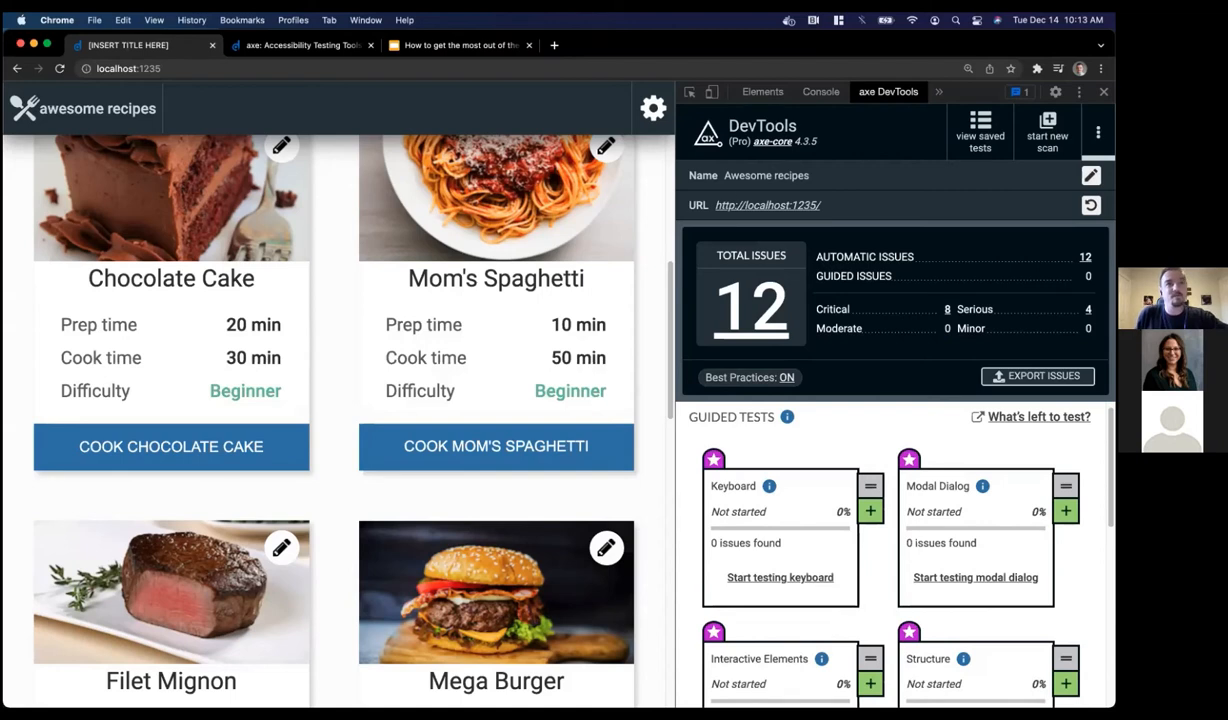
Start the Keyboard guided test for localhost:1235 with the recipe page scrolled to the top
{"action": "left_click", "coordinate": [790, 578]}
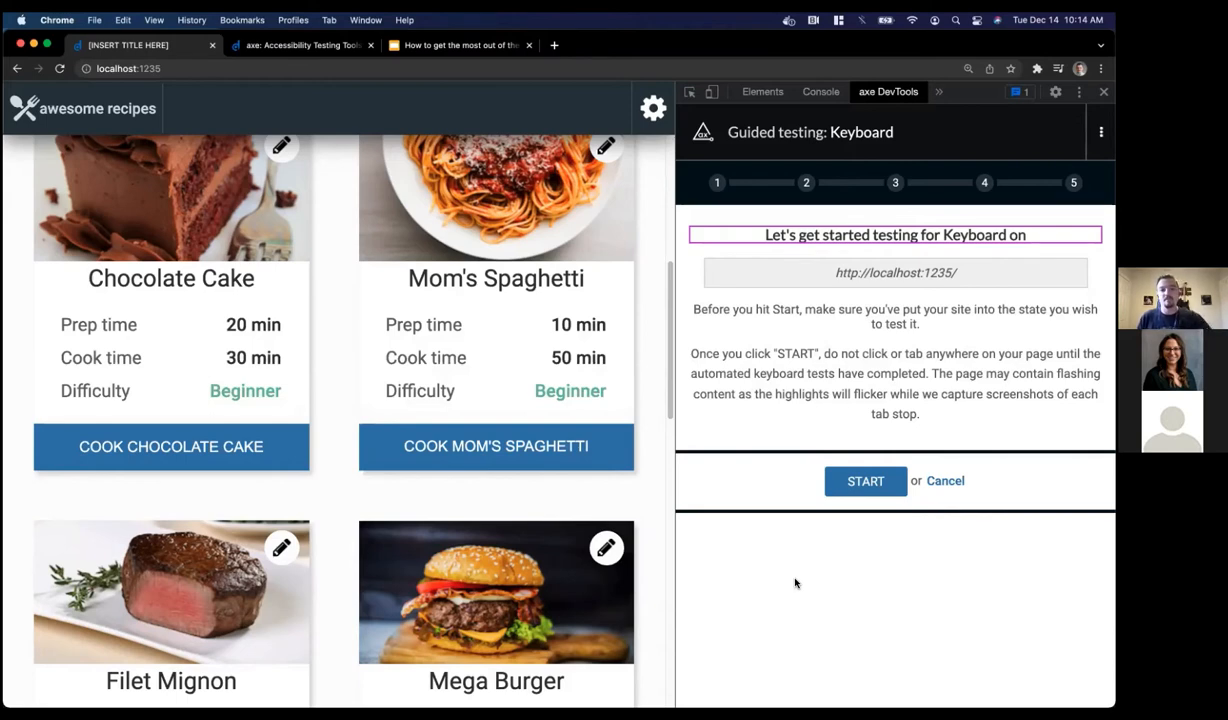
{"action": "scroll", "coordinate": [560, 430], "scroll_direction": "up", "scroll_amount": 5}
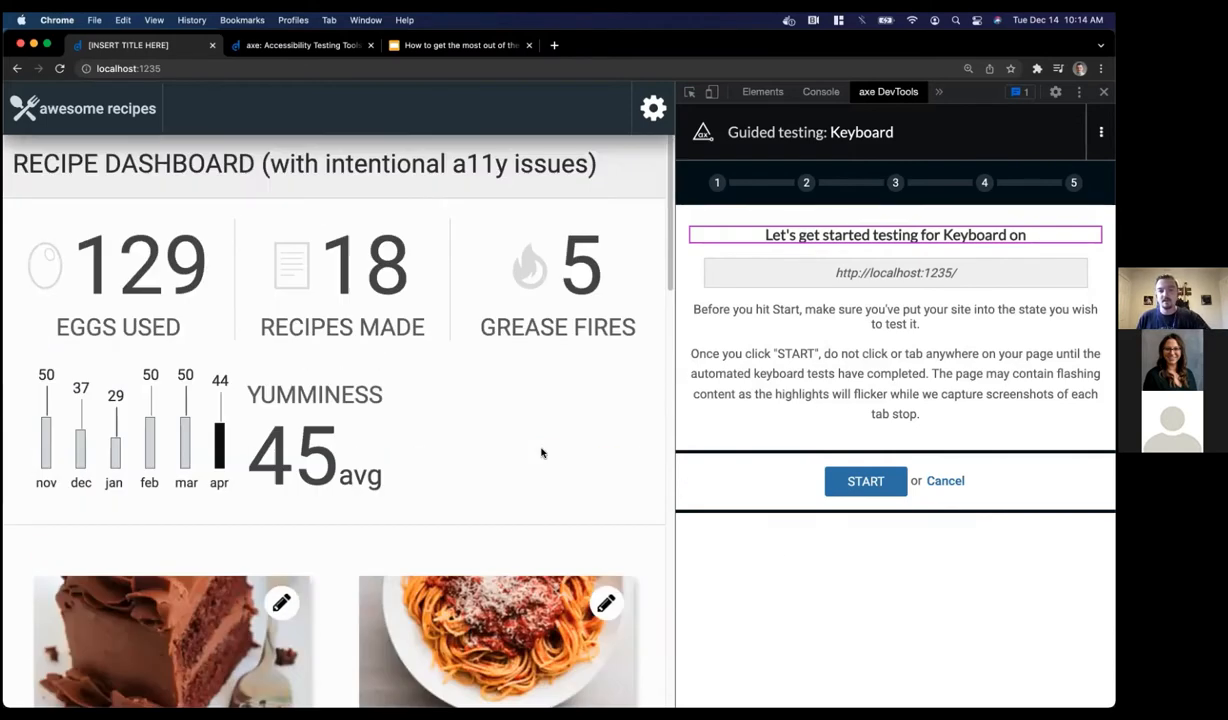
{"action": "left_click", "coordinate": [307, 111]}
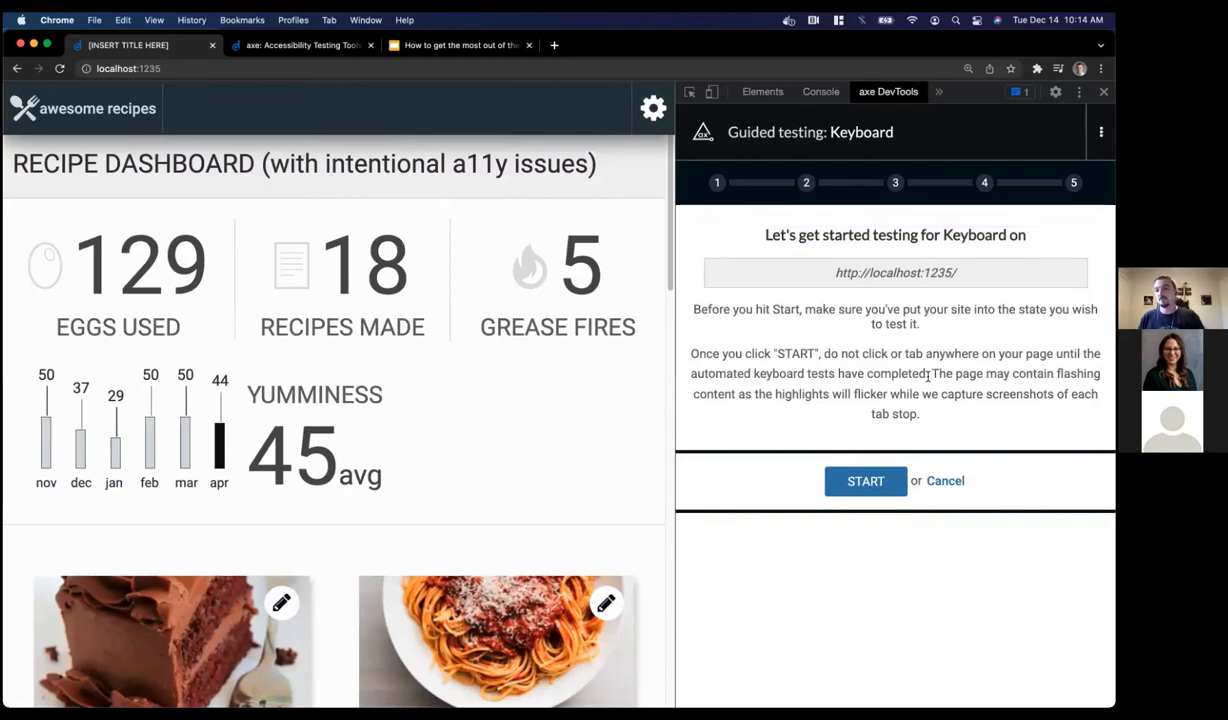
{"action": "left_click", "coordinate": [870, 478]}
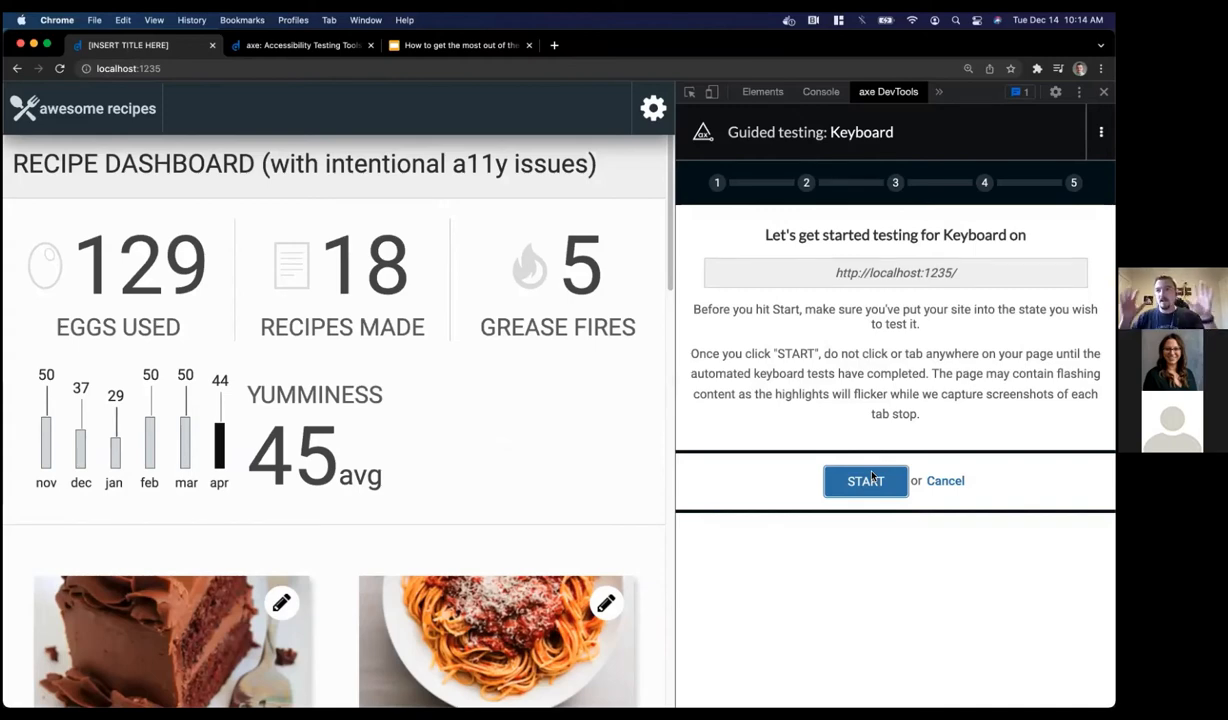
Run the automated keyboard tabbing pass until 18 tab stops are recorded
{"action": "left_click", "coordinate": [866, 481]}
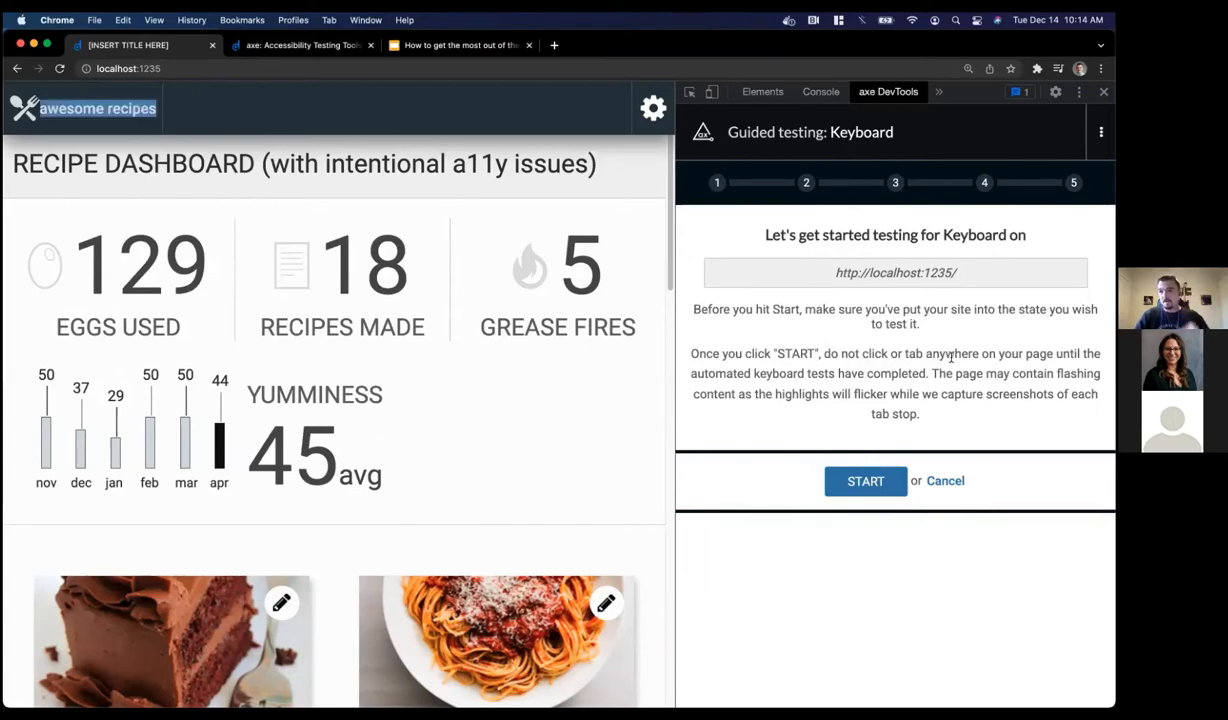
{"action": "left_click", "coordinate": [308, 115]}
{"action": "left_click", "coordinate": [860, 480]}
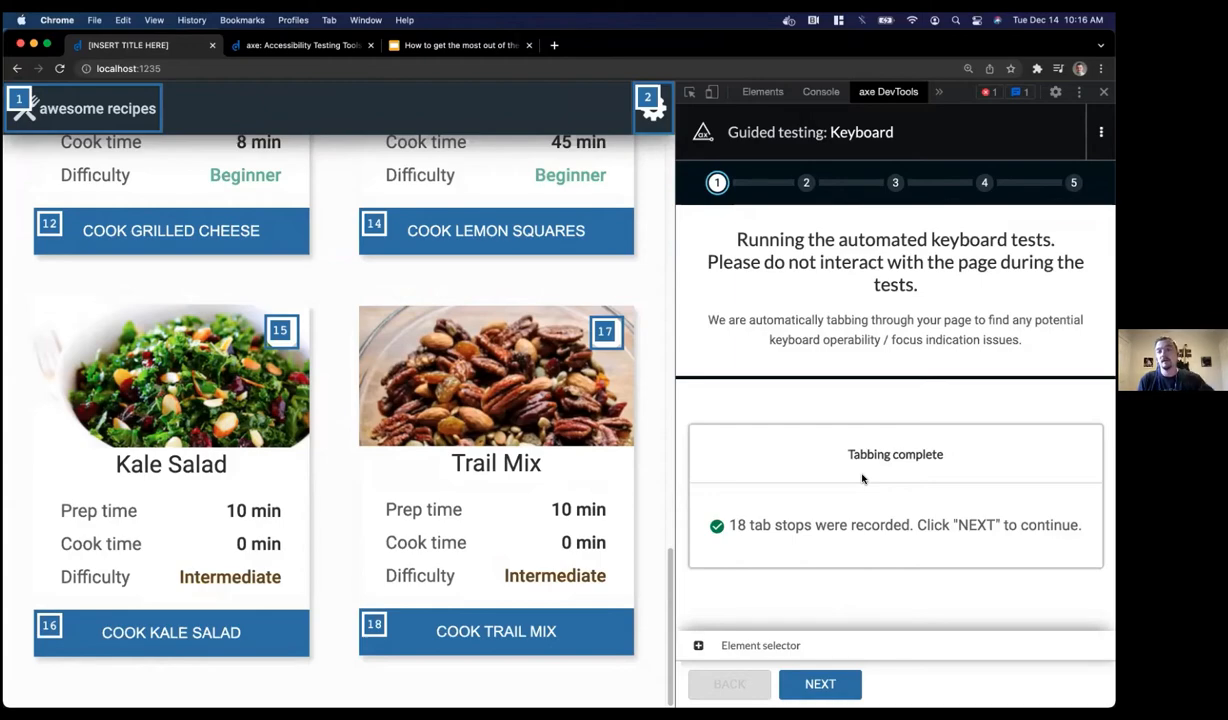
{"action": "scroll", "coordinate": [533, 400], "scroll_direction": "up", "scroll_amount": 15}
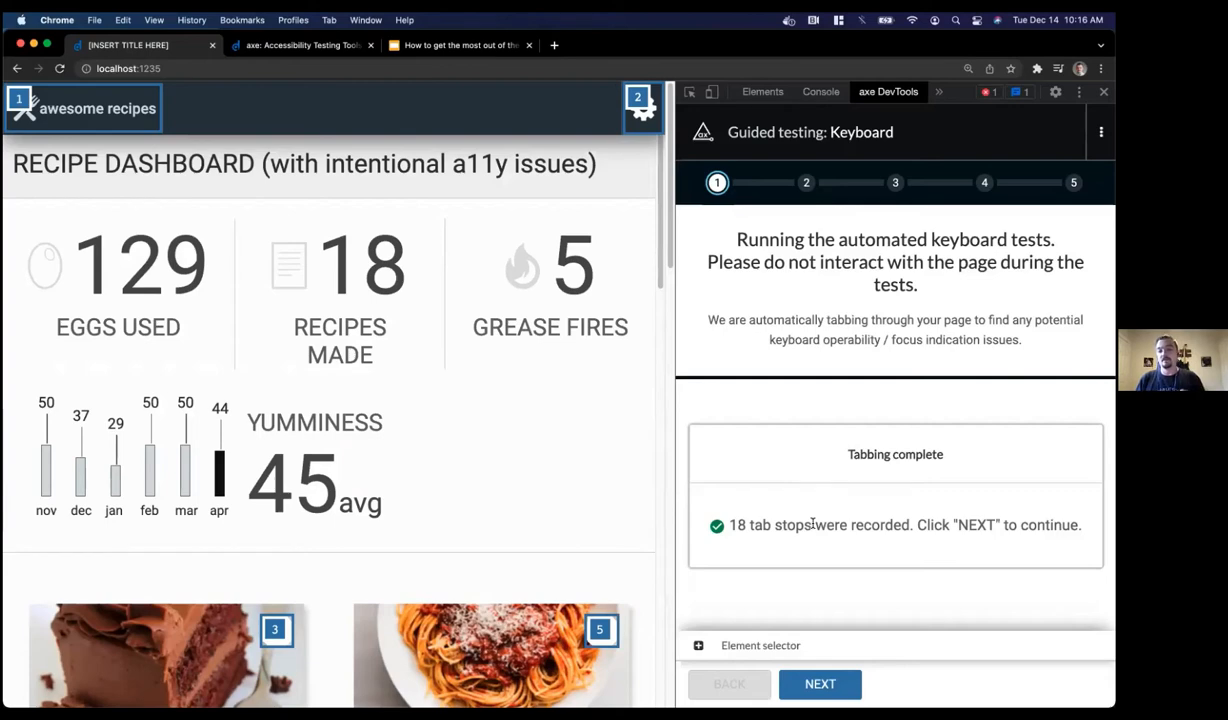
Move past the recorded tab stops and answer 'No, nothing was skipped in the tab order'
{"action": "left_click", "coordinate": [822, 683]}
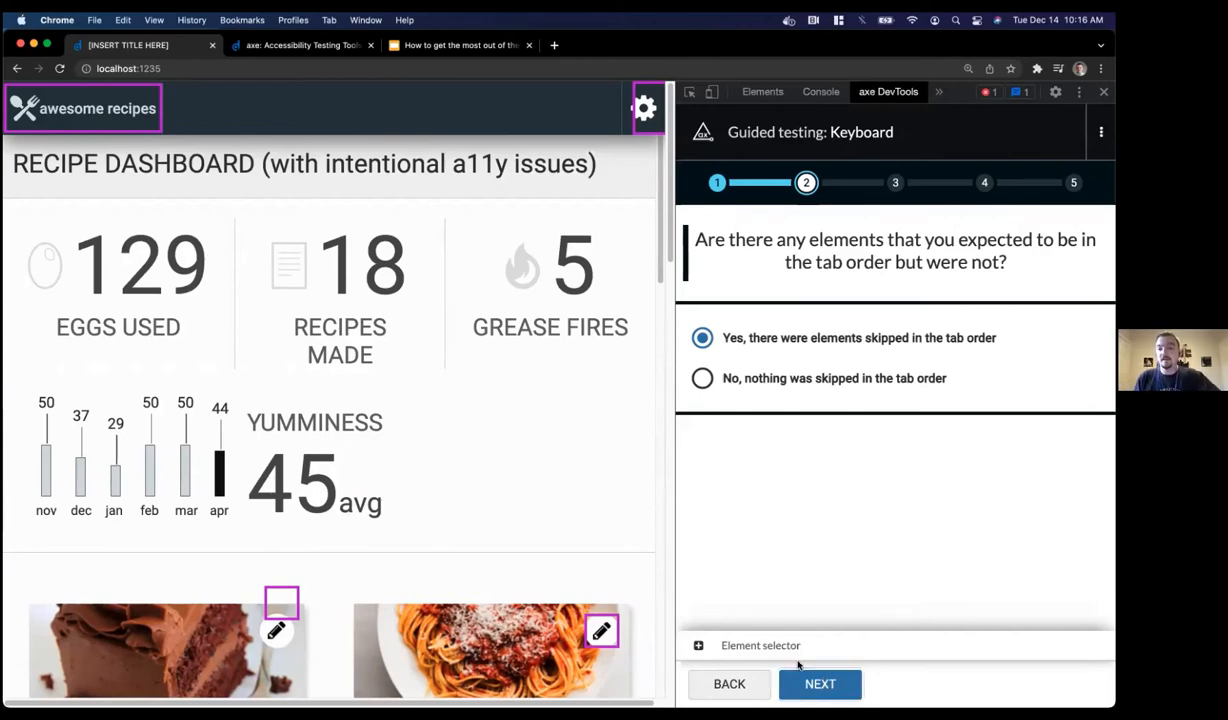
{"action": "scroll", "coordinate": [475, 419], "scroll_direction": "down", "scroll_amount": 1}
{"action": "scroll", "coordinate": [475, 419], "scroll_direction": "up", "scroll_amount": 1}
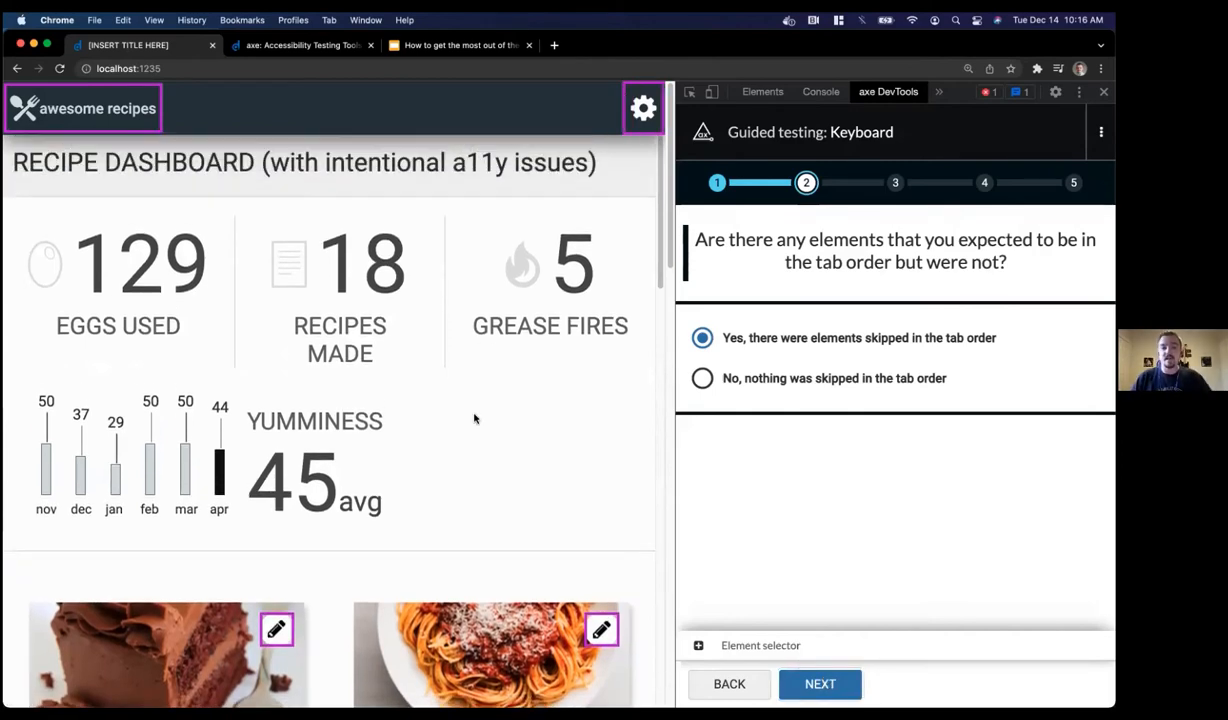
{"action": "scroll", "coordinate": [475, 419], "scroll_direction": "down", "scroll_amount": 5}
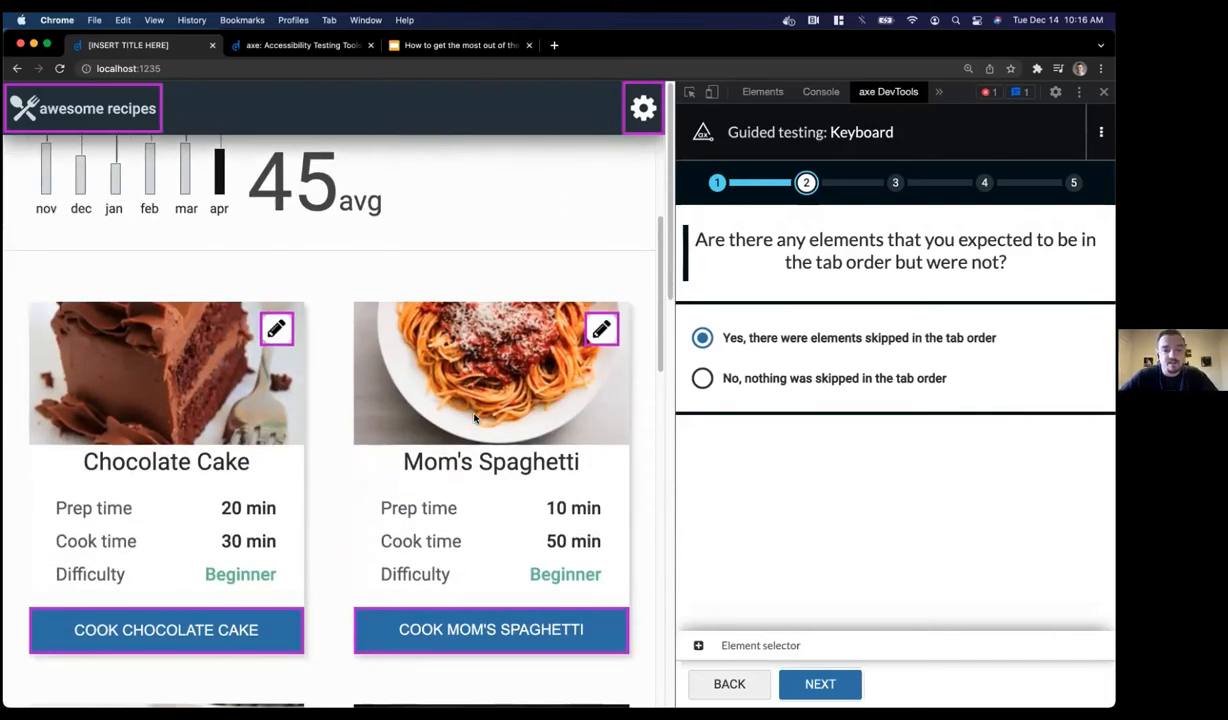
{"action": "scroll", "coordinate": [475, 419], "scroll_direction": "down", "scroll_amount": 5}
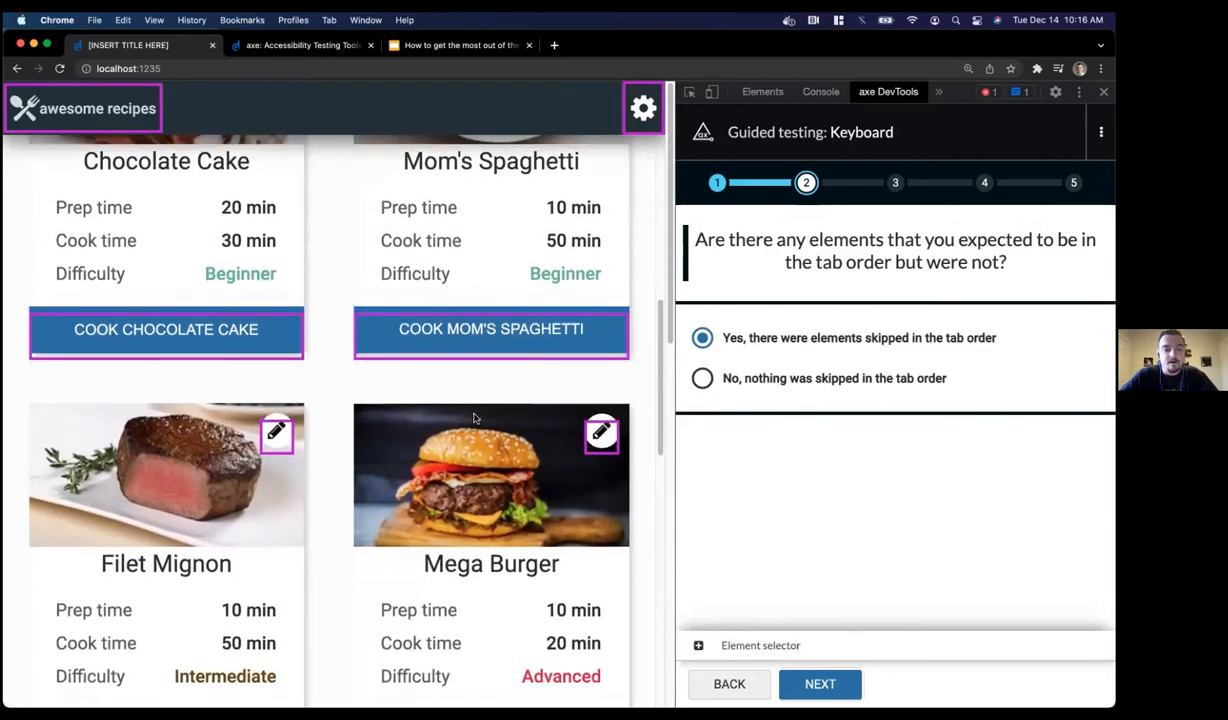
{"action": "scroll", "coordinate": [475, 419], "scroll_direction": "down", "scroll_amount": 8}
{"action": "scroll", "coordinate": [475, 419], "scroll_direction": "up", "scroll_amount": 15}
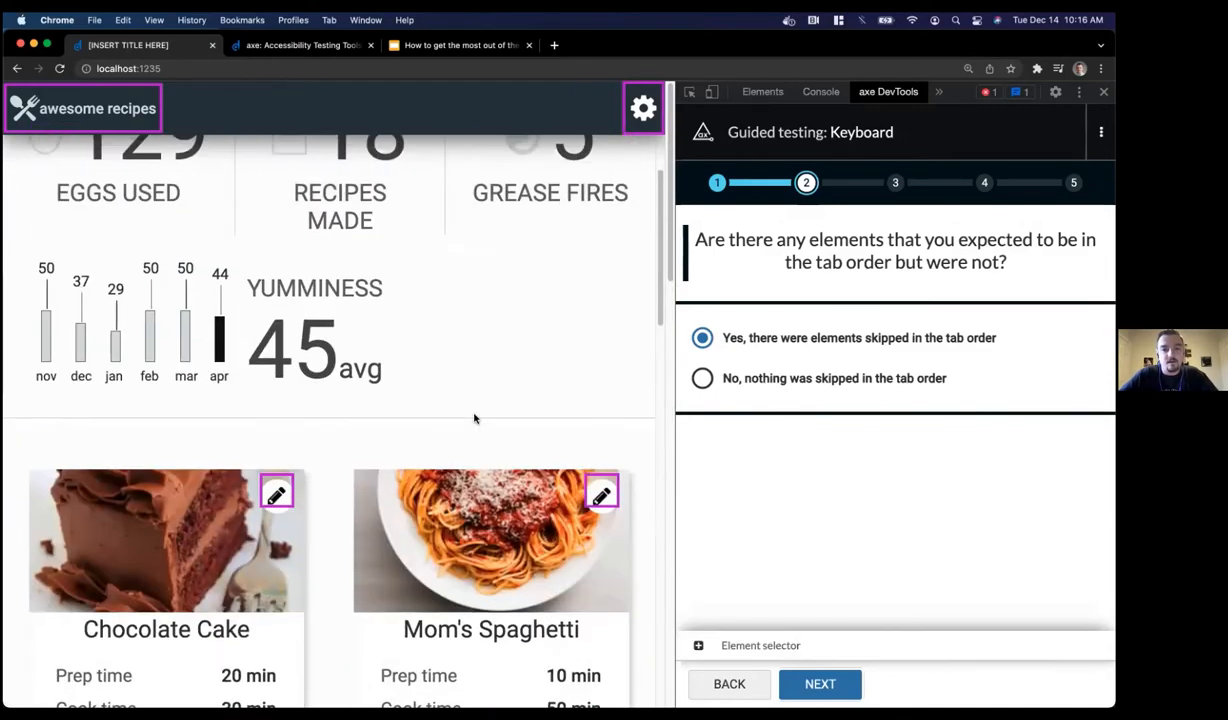
{"action": "scroll", "coordinate": [475, 419], "scroll_direction": "up", "scroll_amount": 2}
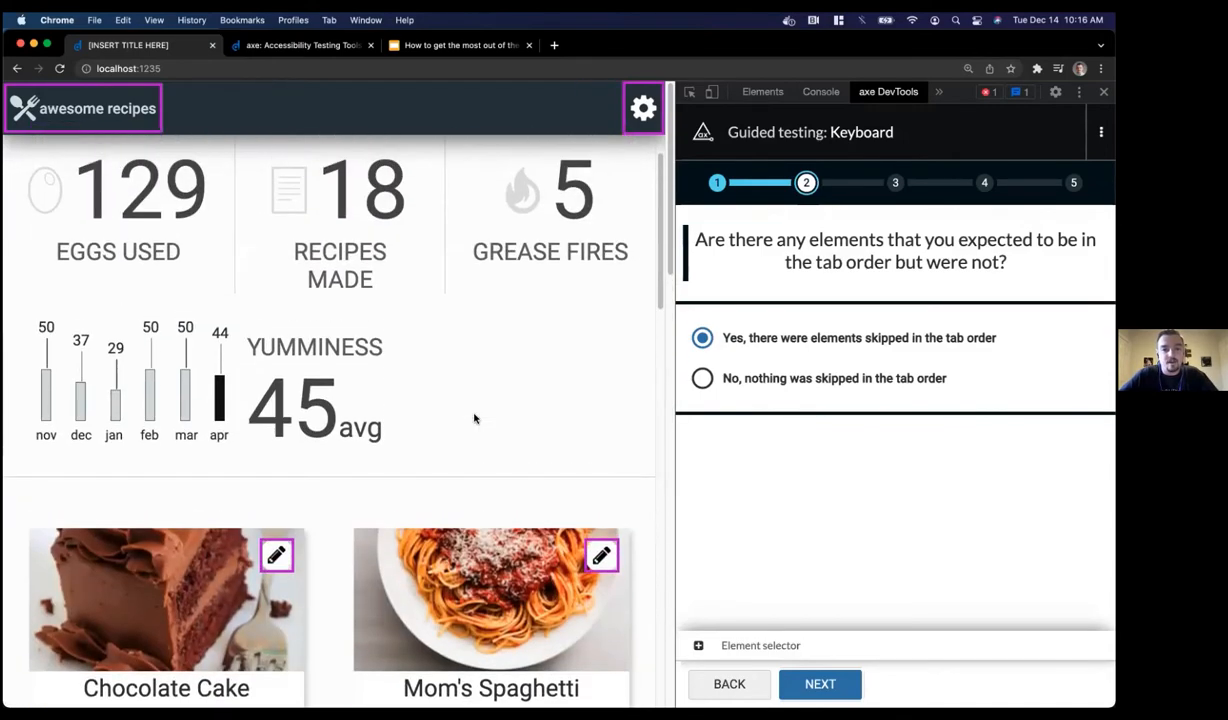
{"action": "left_click", "coordinate": [703, 379]}
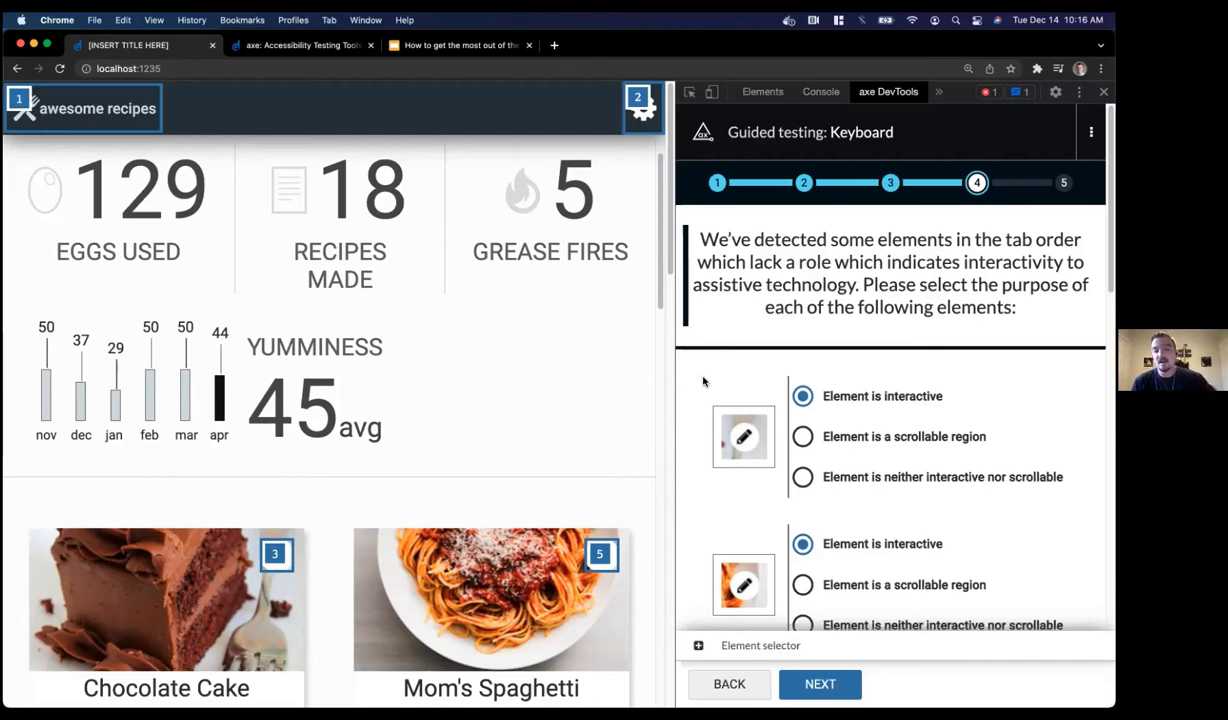
Leave every listed element as 'Element is interactive' and submit to see 16 Keyboard issues
{"action": "scroll", "coordinate": [447, 348], "scroll_direction": "down", "scroll_amount": 3}
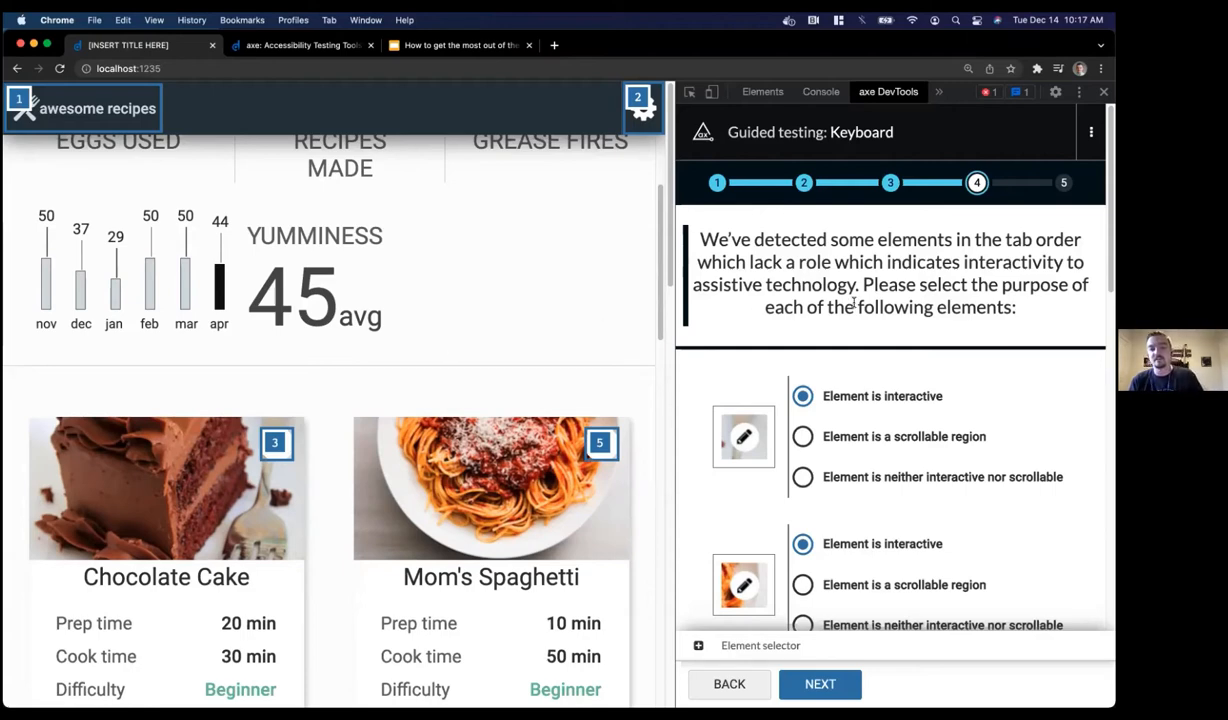
{"action": "scroll", "coordinate": [853, 302], "scroll_direction": "down", "scroll_amount": 2}
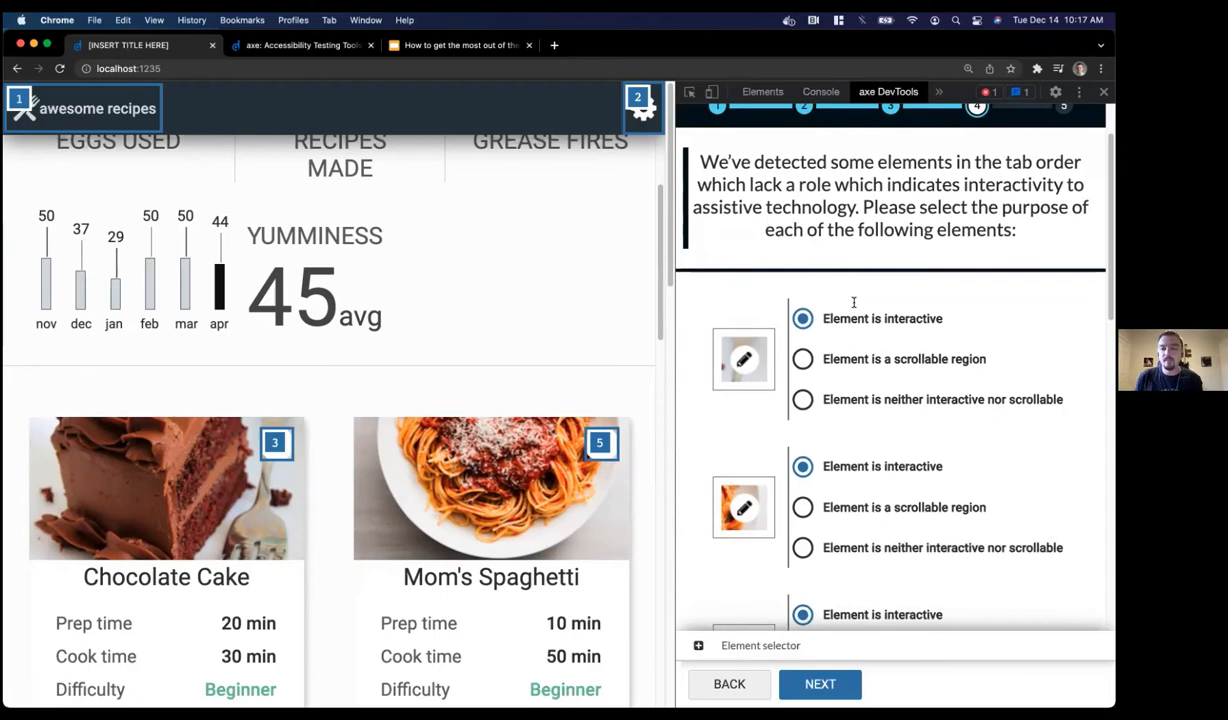
{"action": "mouse_move", "coordinate": [745, 352]}
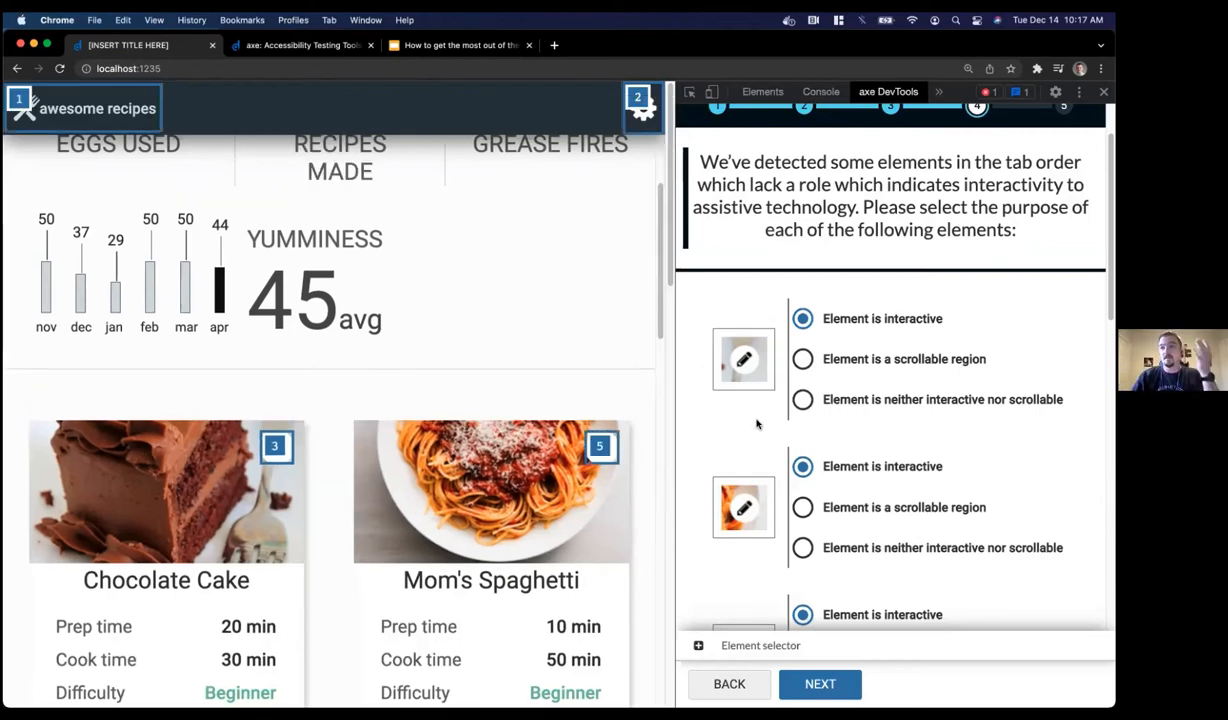
{"action": "key", "text": "Tab"}
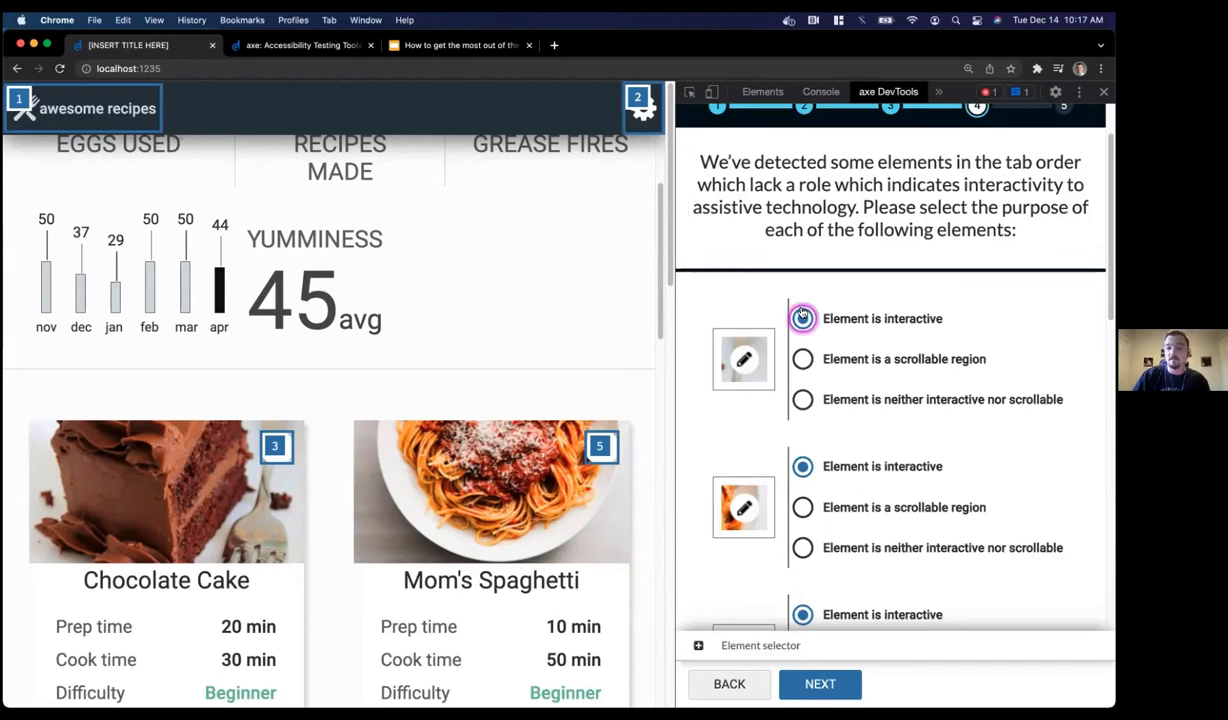
{"action": "scroll", "coordinate": [750, 309], "scroll_direction": "down", "scroll_amount": 10}
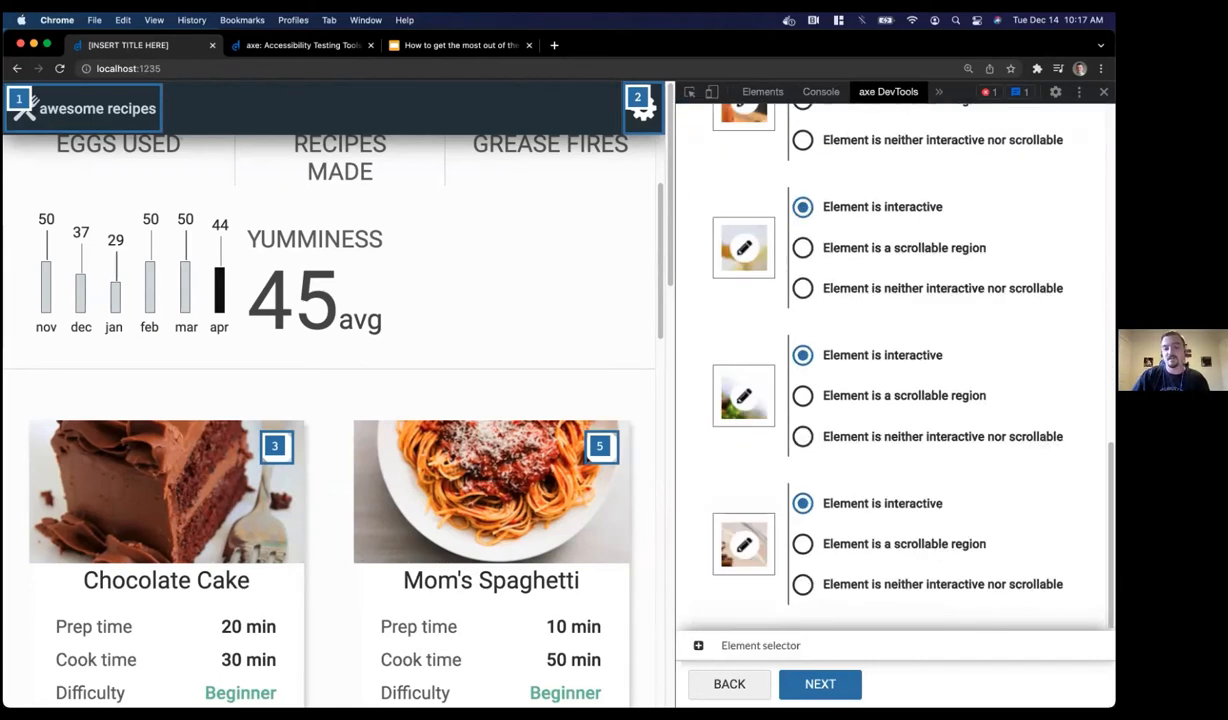
{"action": "left_click", "coordinate": [819, 685]}
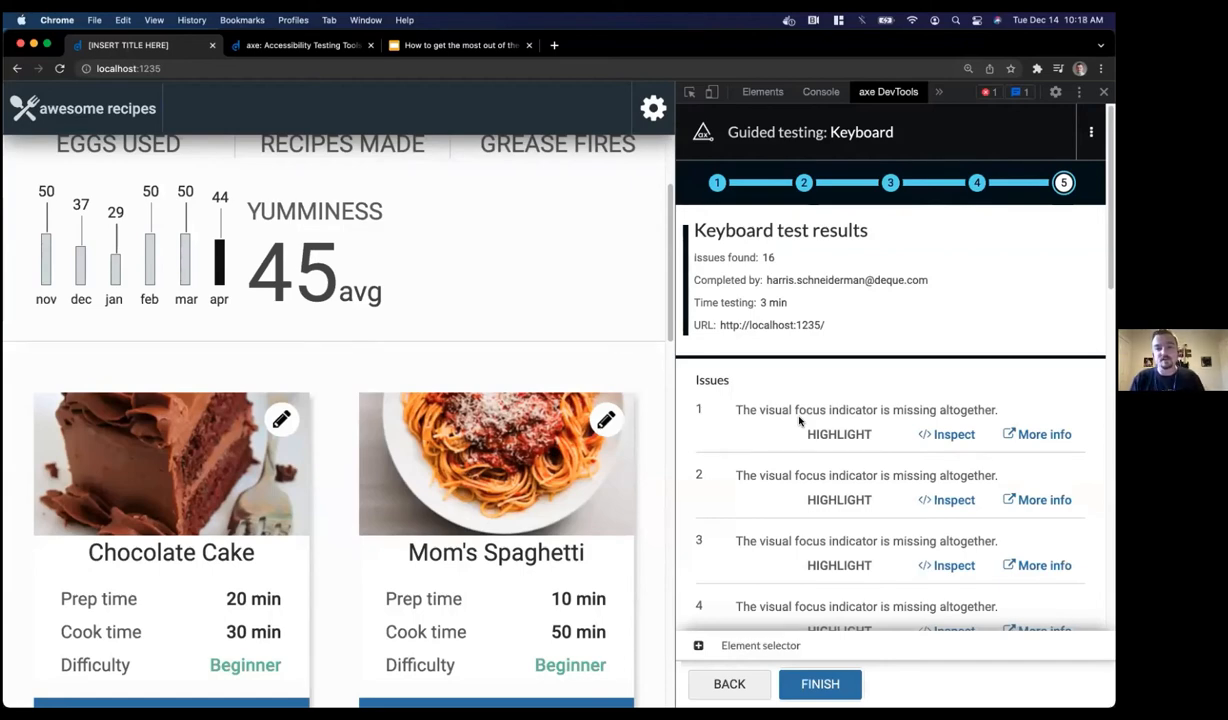
Highlight issue 1's element, the Chocolate Cake edit pencil, on the recipe page
{"action": "scroll", "coordinate": [799, 421], "scroll_direction": "down", "scroll_amount": 3}
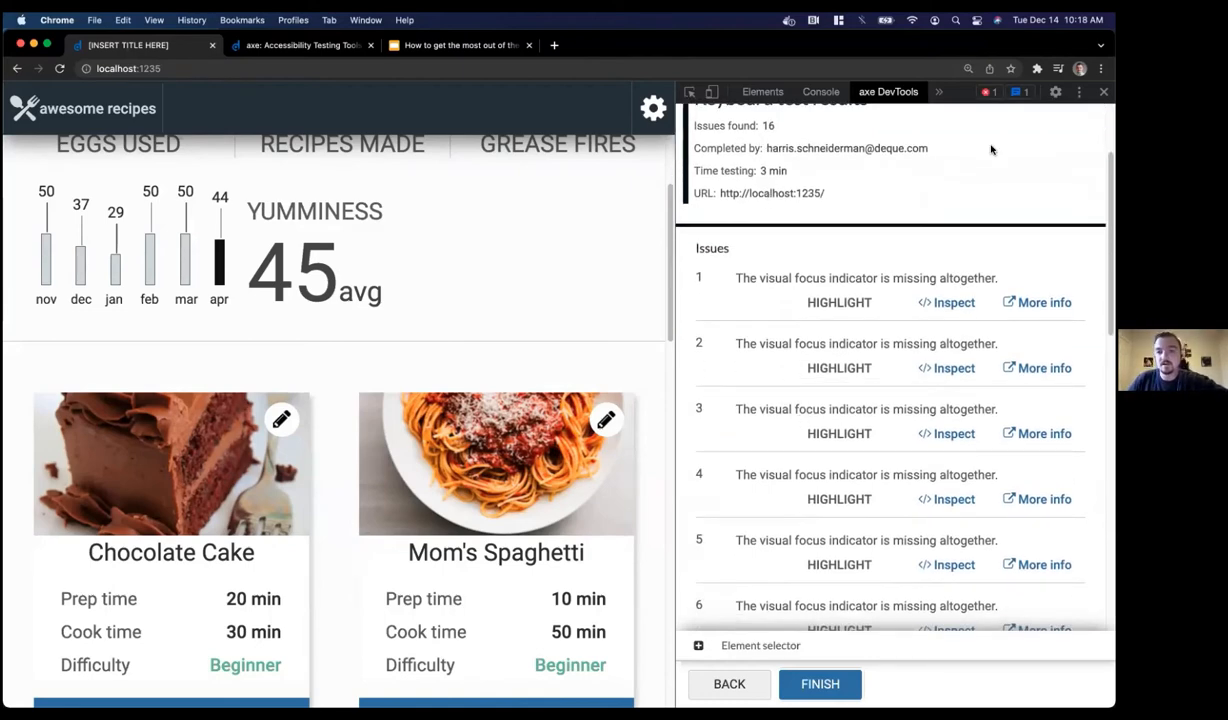
{"action": "scroll", "coordinate": [774, 253], "scroll_direction": "down", "scroll_amount": 1}
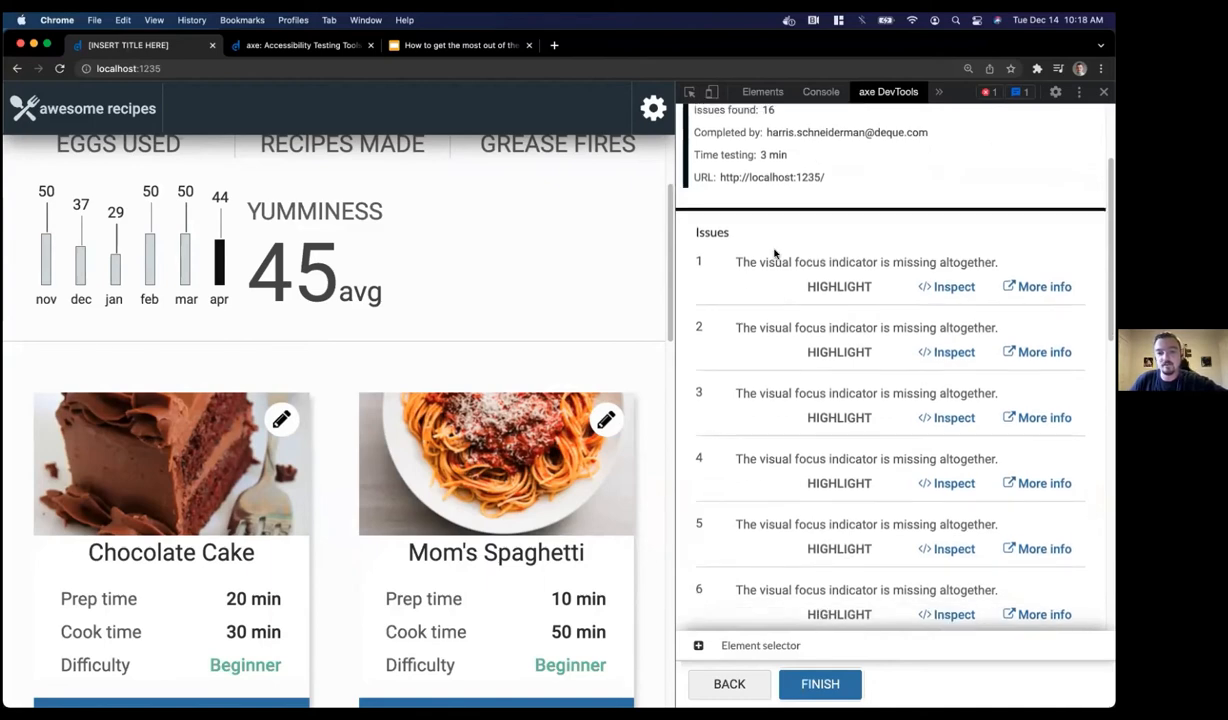
{"action": "scroll", "coordinate": [774, 253], "scroll_direction": "down", "scroll_amount": 1}
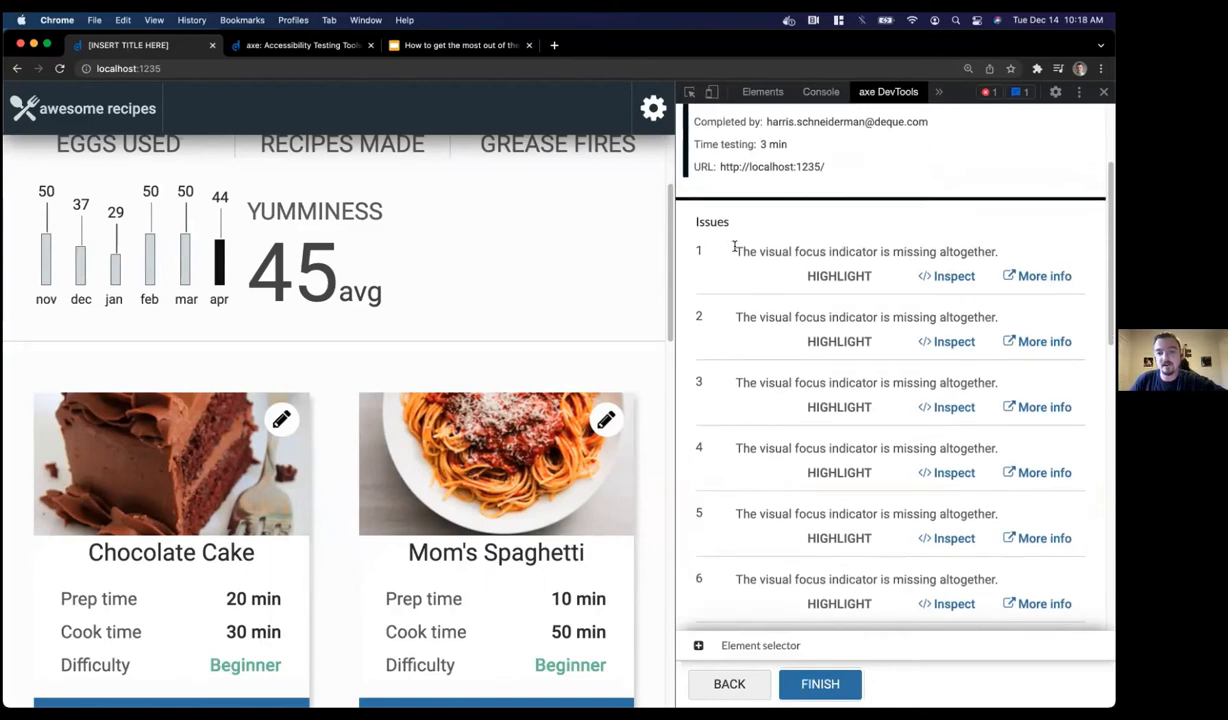
{"action": "left_click", "coordinate": [802, 274]}
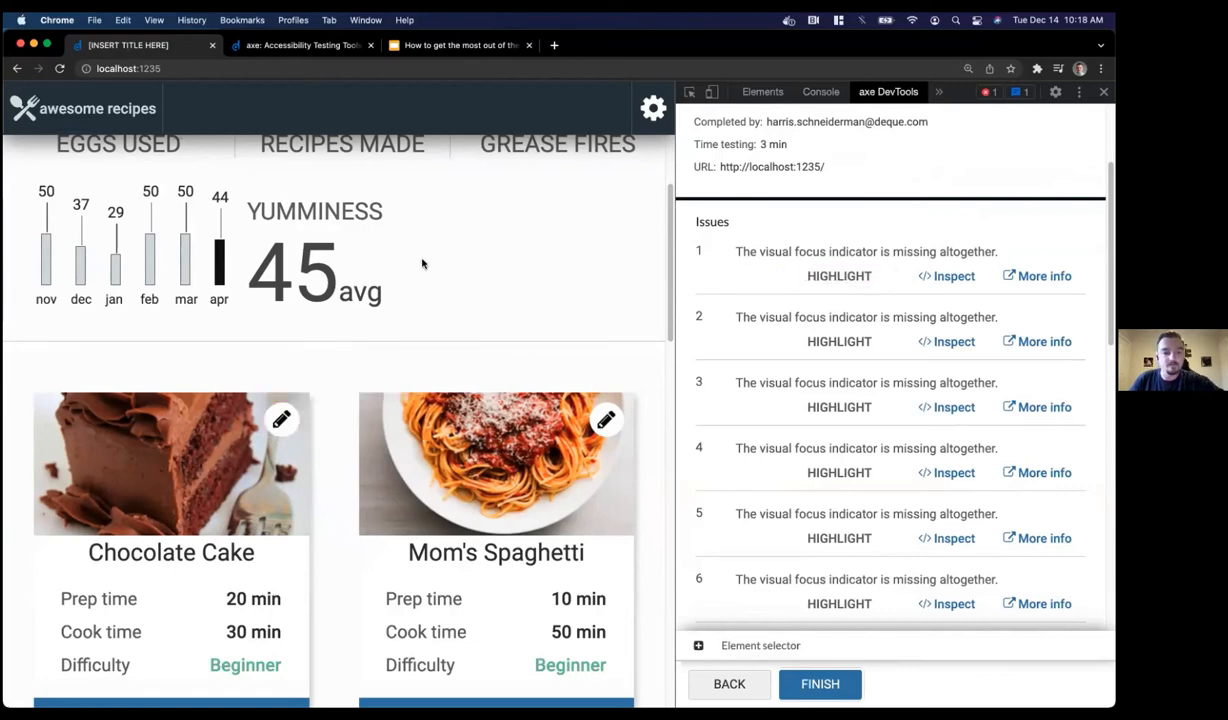
{"action": "scroll", "coordinate": [422, 263], "scroll_direction": "down", "scroll_amount": 1}
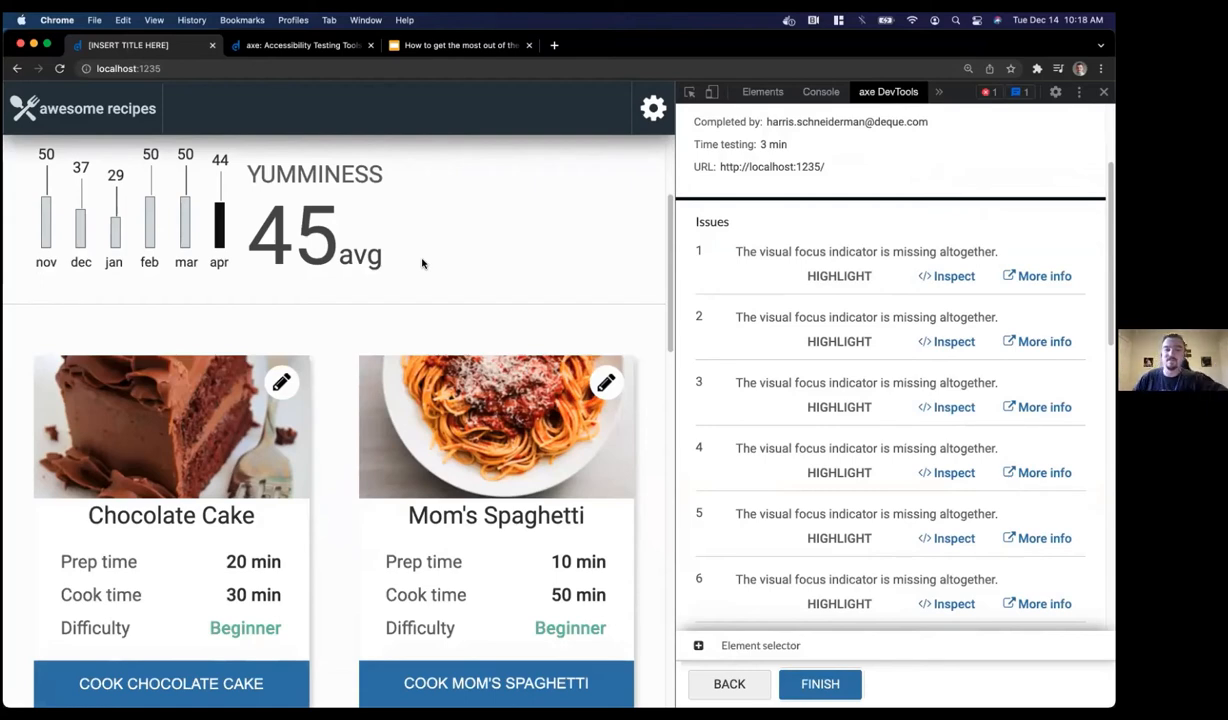
{"action": "scroll", "coordinate": [777, 209], "scroll_direction": "down", "scroll_amount": 2}
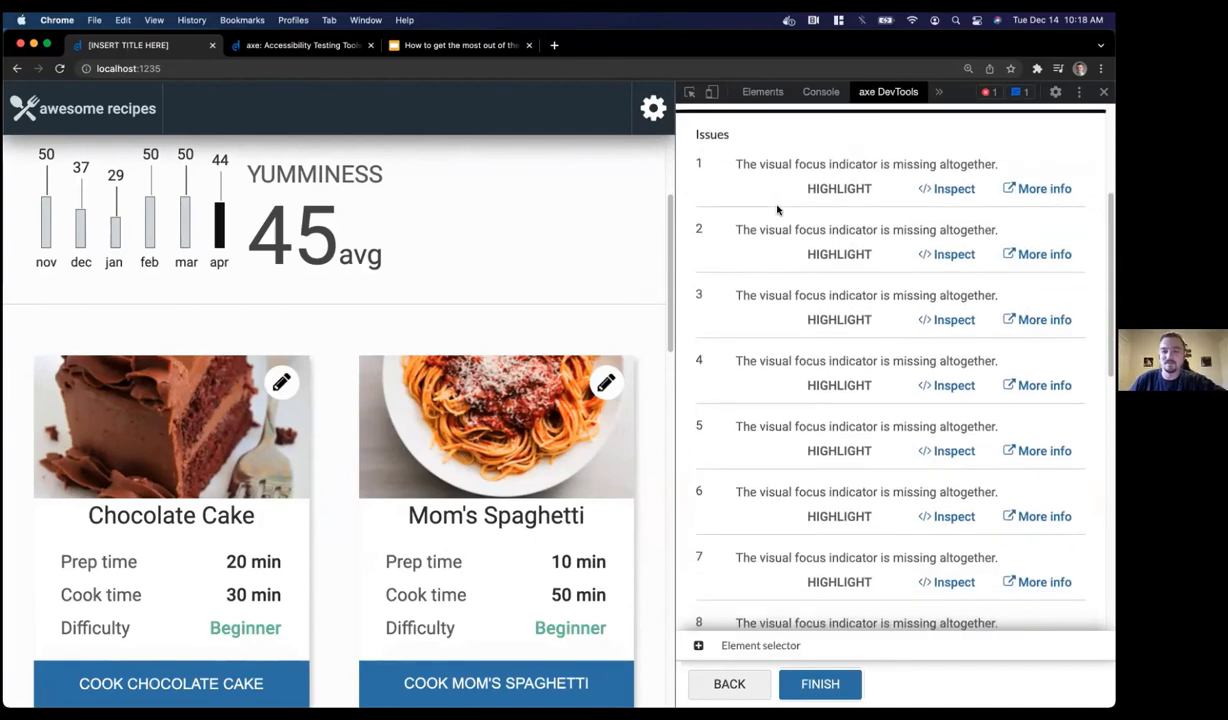
Highlight issue 9's missing-role element, then finish the Keyboard test to save its results
{"action": "scroll", "coordinate": [777, 209], "scroll_direction": "down", "scroll_amount": 8}
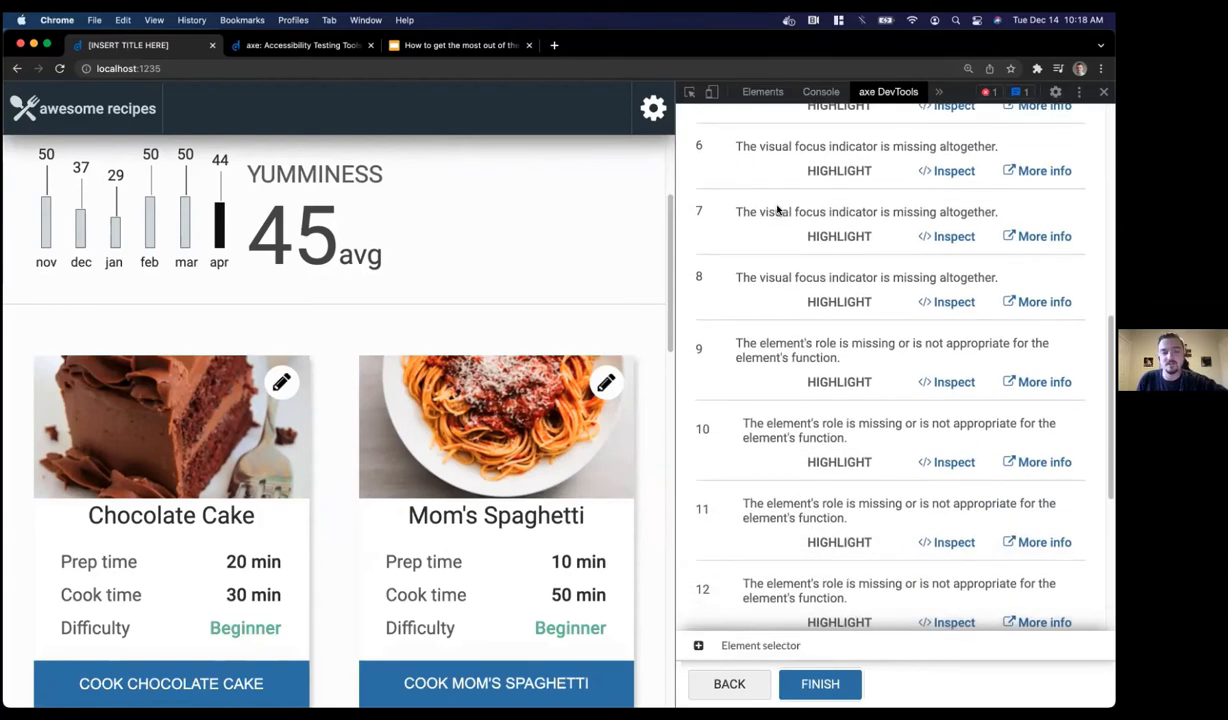
{"action": "scroll", "coordinate": [777, 209], "scroll_direction": "down", "scroll_amount": 3}
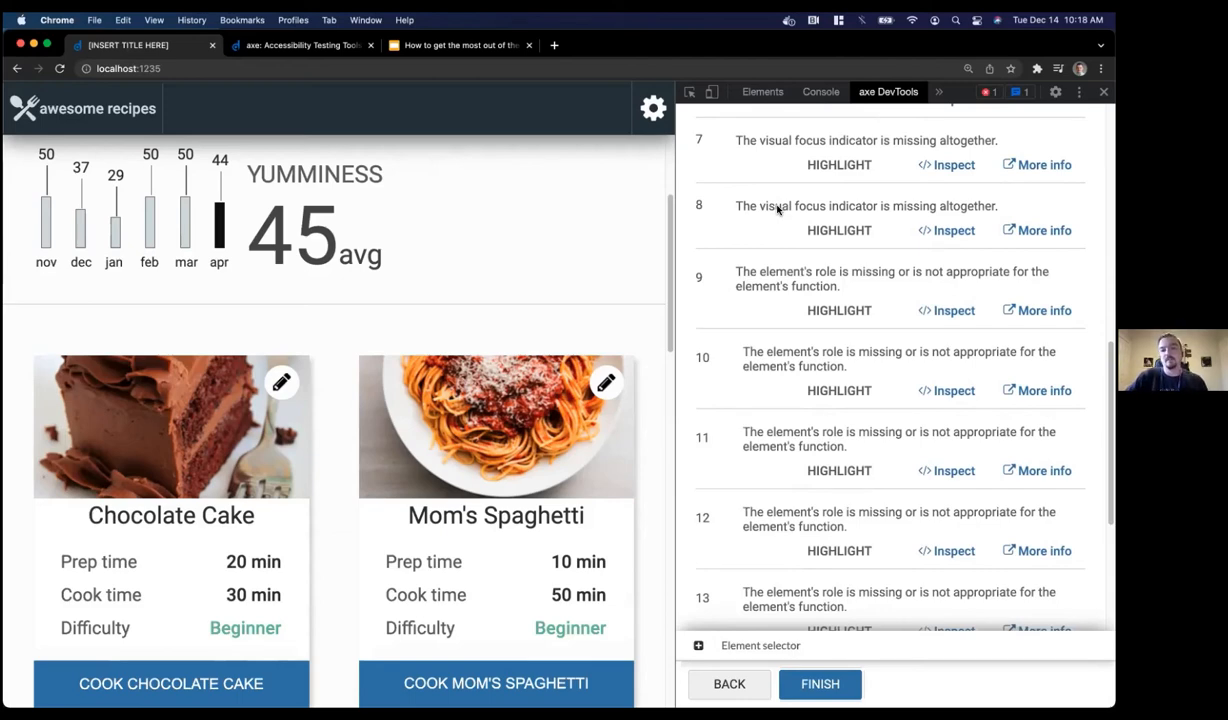
{"action": "left_click", "coordinate": [826, 314]}
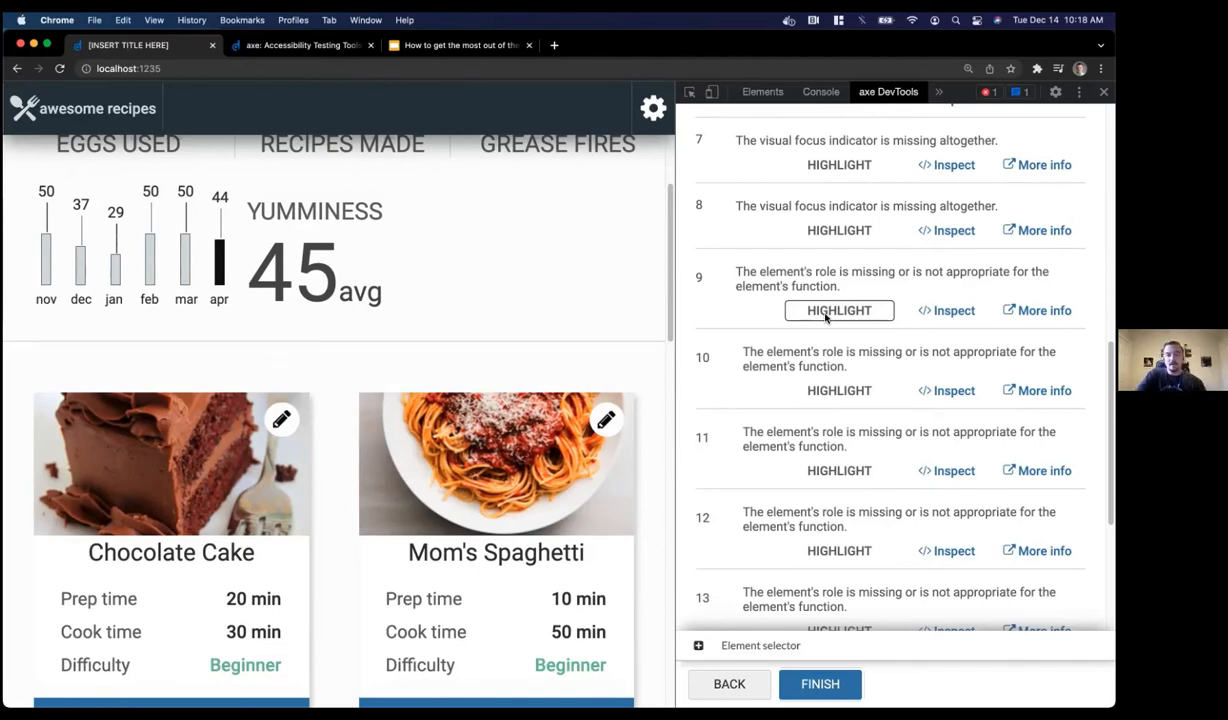
{"action": "left_click", "coordinate": [824, 684]}
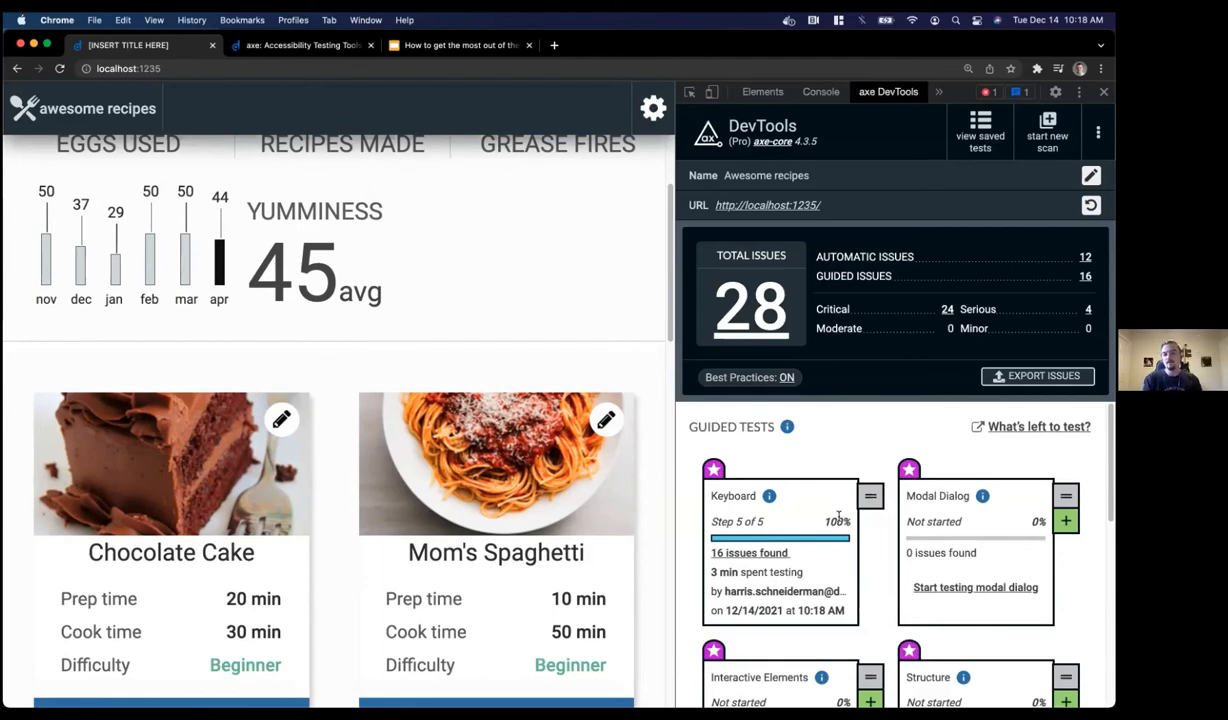
Start the Structure guided test from its card among the Guided Tests
{"action": "scroll", "coordinate": [840, 433], "scroll_direction": "down", "scroll_amount": 1}
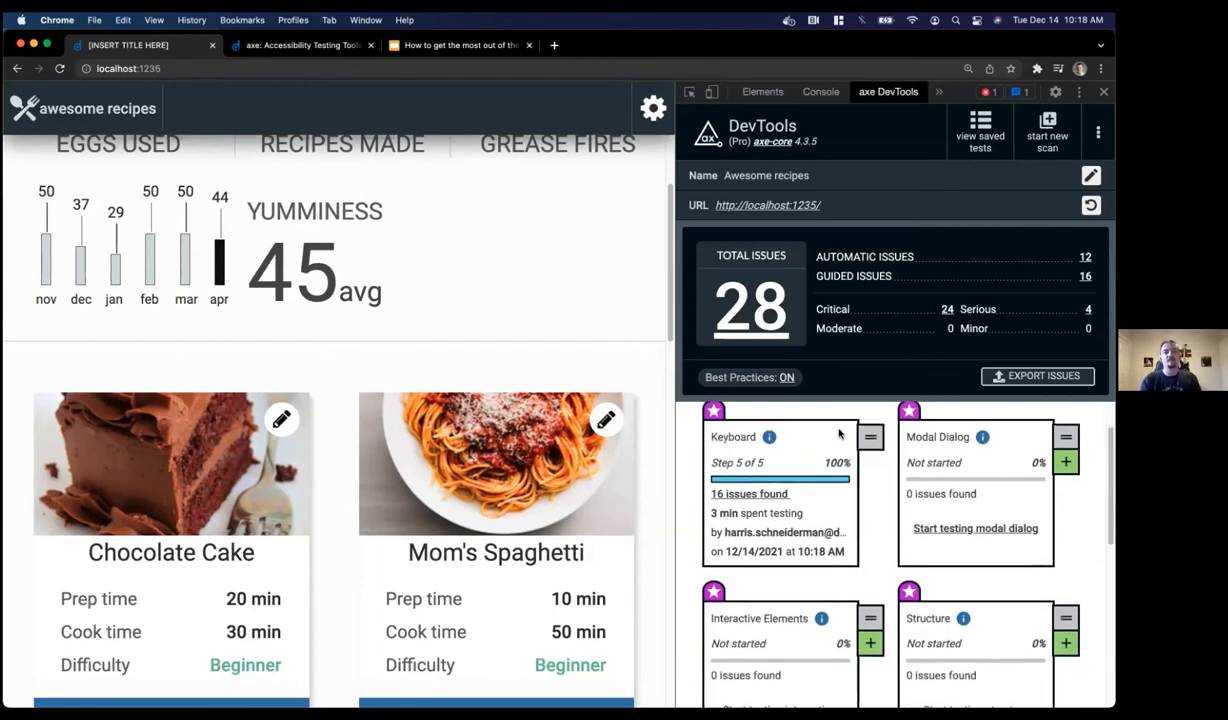
{"action": "scroll", "coordinate": [840, 433], "scroll_direction": "down", "scroll_amount": 5}
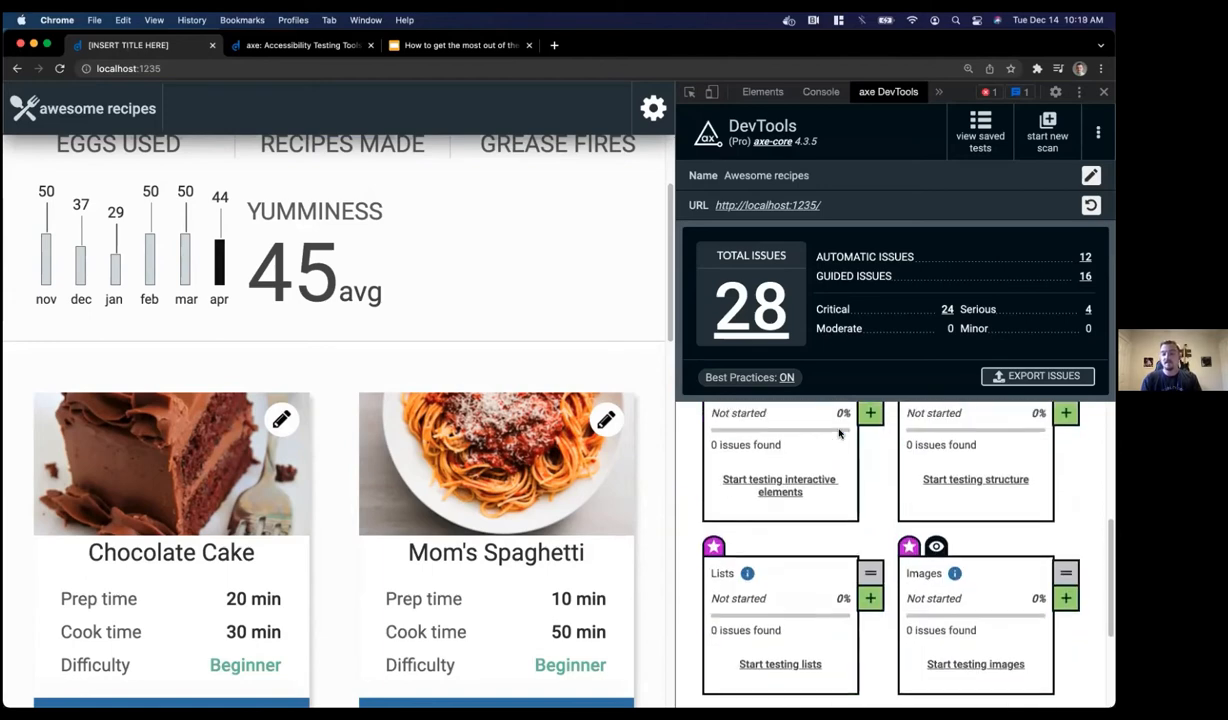
{"action": "scroll", "coordinate": [839, 433], "scroll_direction": "down", "scroll_amount": 2}
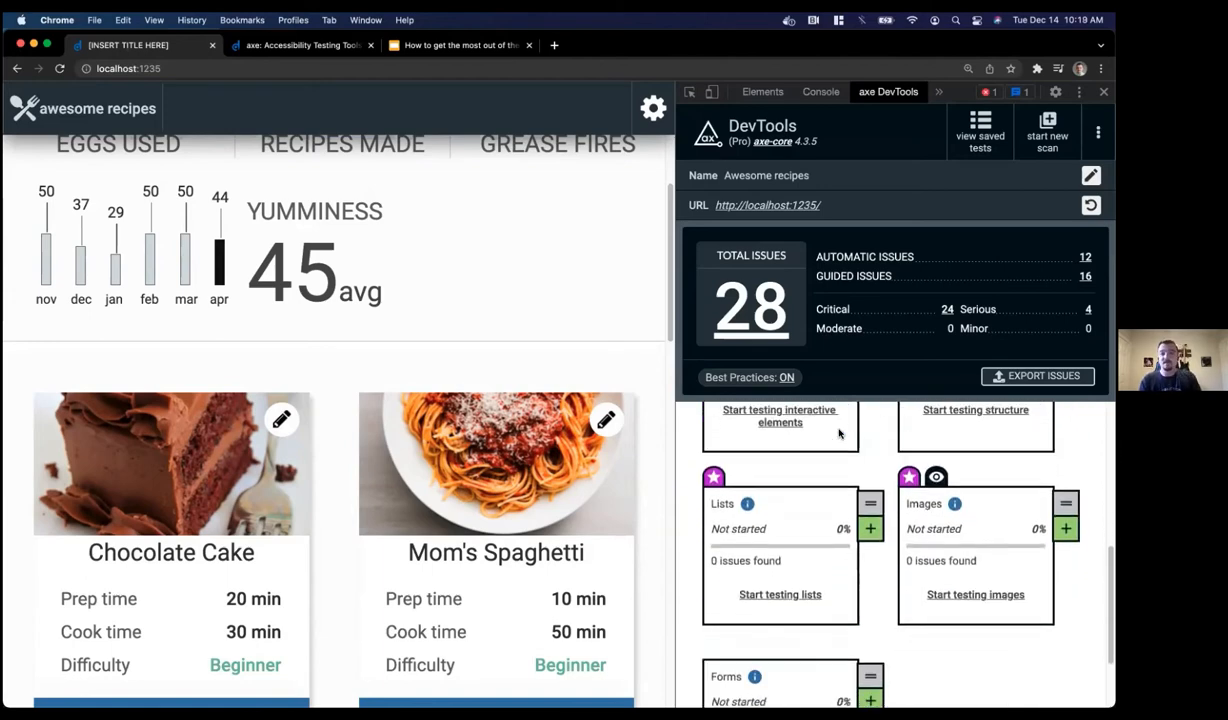
{"action": "scroll", "coordinate": [839, 433], "scroll_direction": "up", "scroll_amount": 3}
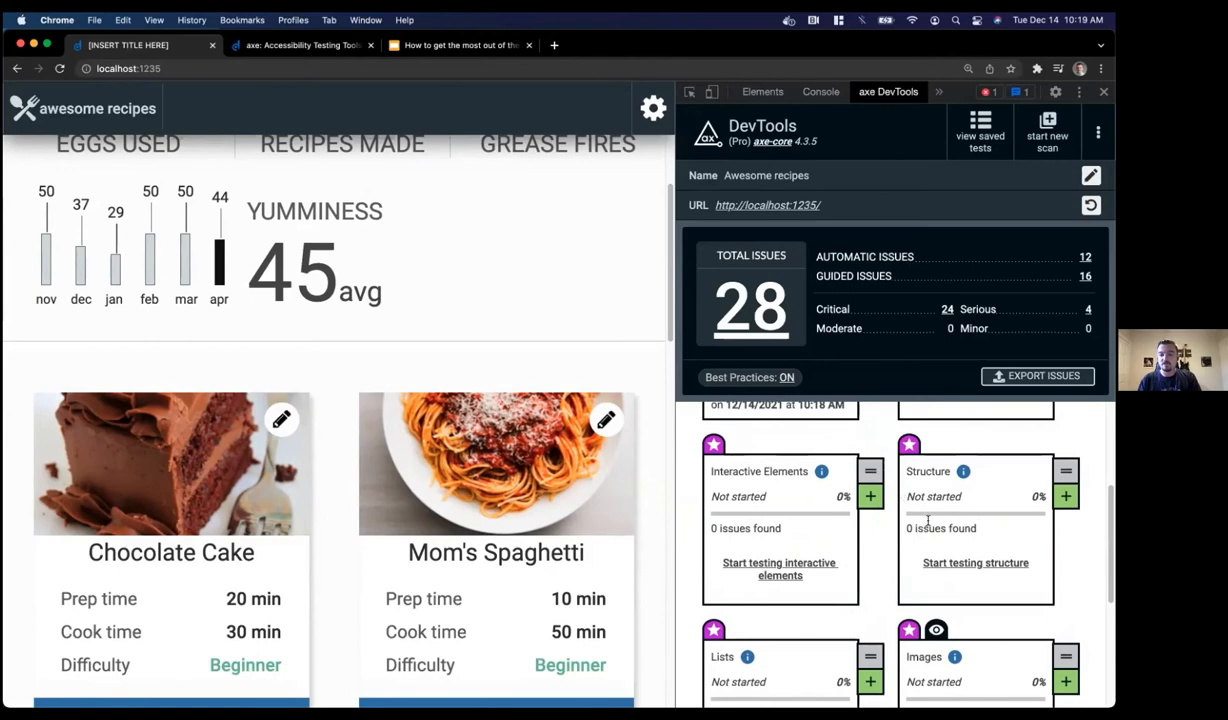
{"action": "left_click", "coordinate": [962, 563]}
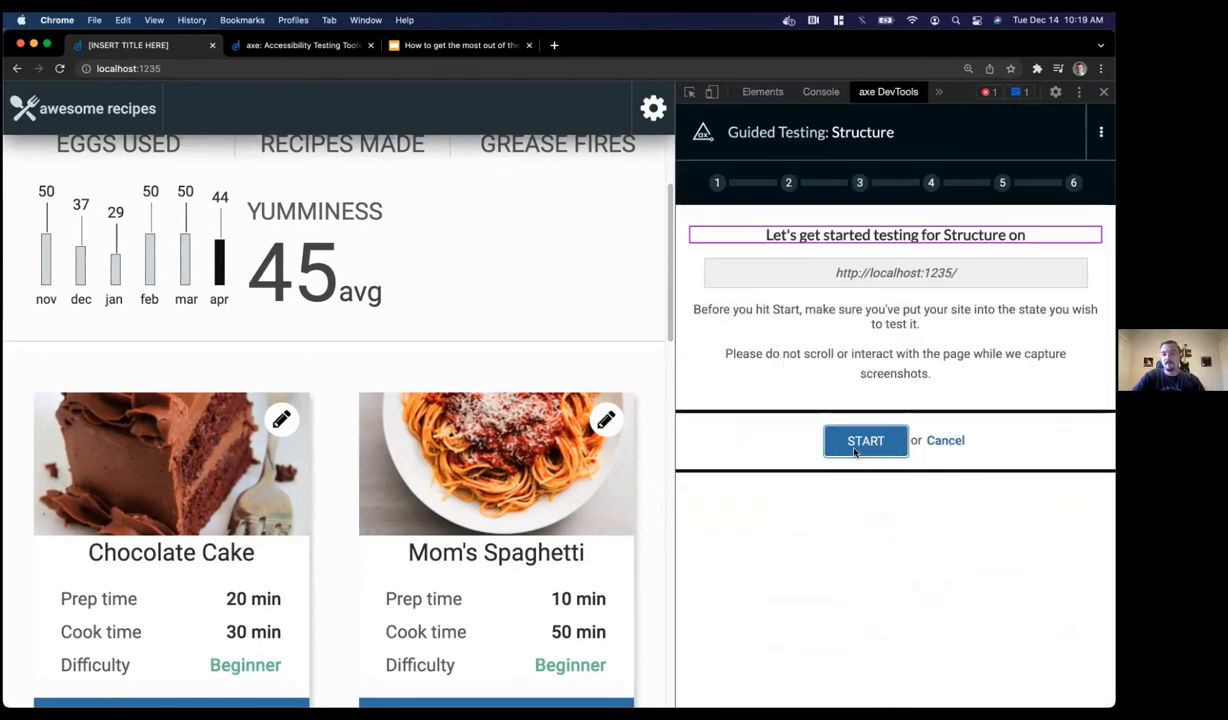
Begin the Structure test and confirm the single highlighted heading, RECIPE DASHBOARD, is correct
{"action": "left_click", "coordinate": [855, 452]}
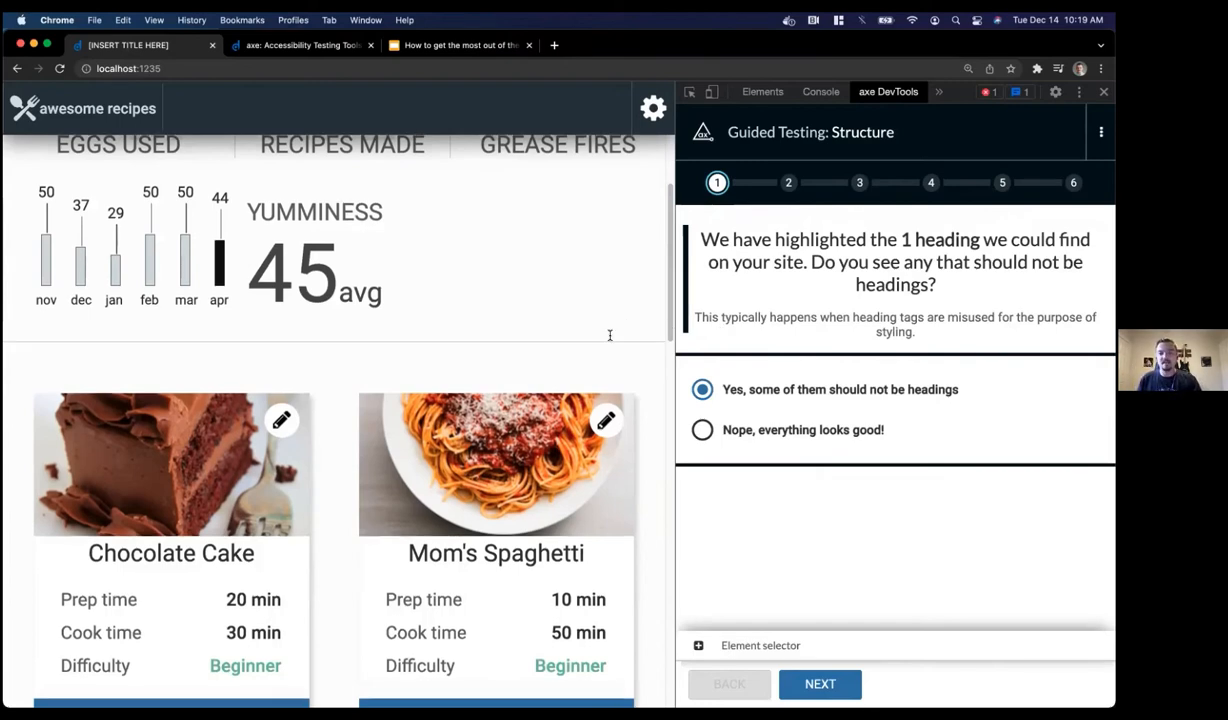
{"action": "scroll", "coordinate": [610, 336], "scroll_direction": "up", "scroll_amount": 3}
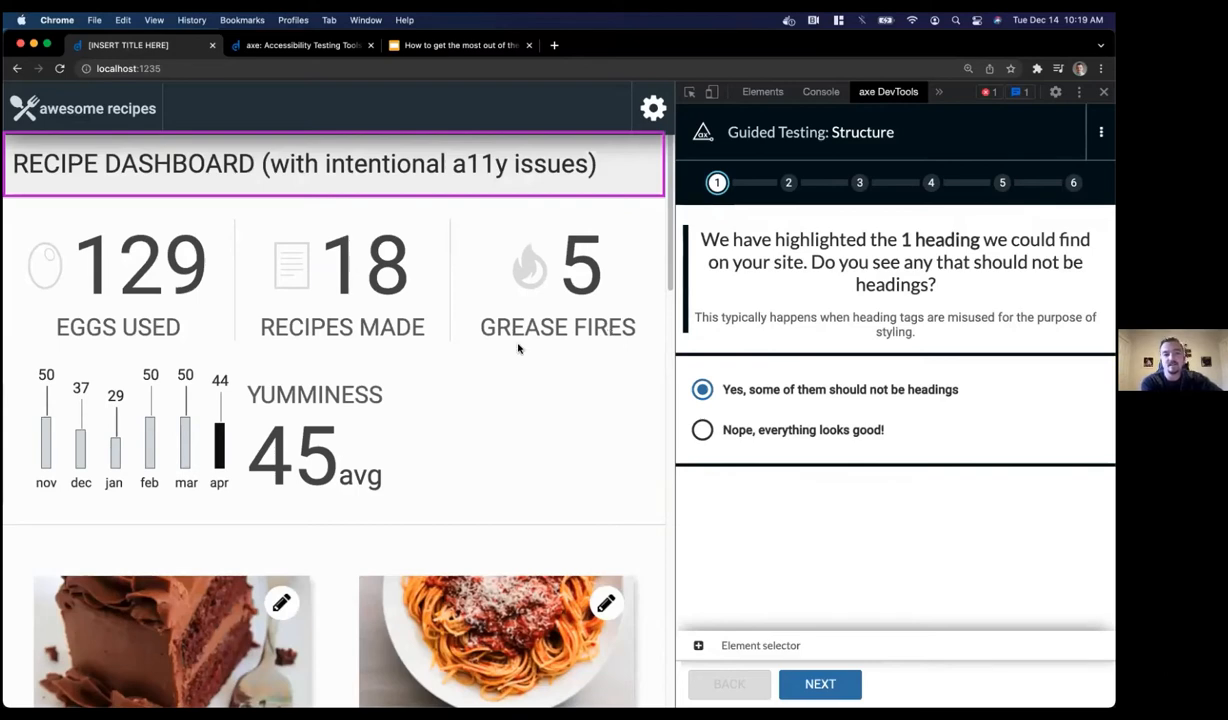
{"action": "left_click", "coordinate": [182, 165]}
{"action": "double_click", "coordinate": [182, 165]}
{"action": "left_click", "coordinate": [146, 165]}
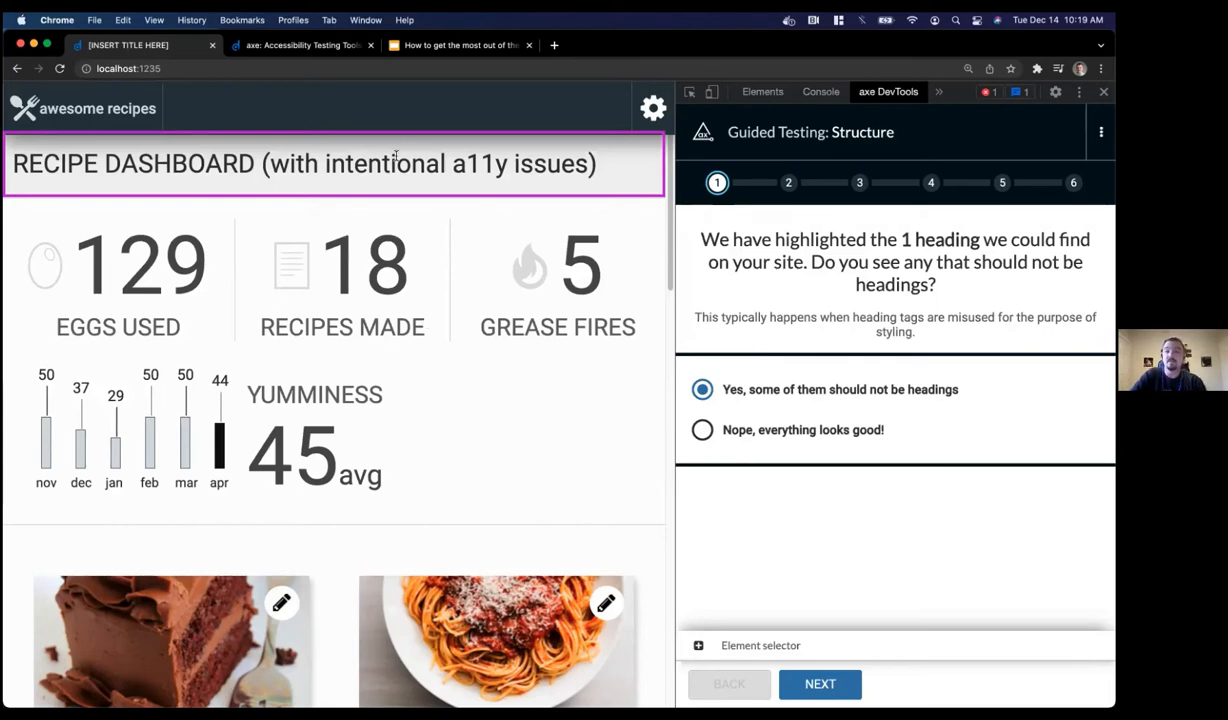
{"action": "left_click", "coordinate": [702, 430]}
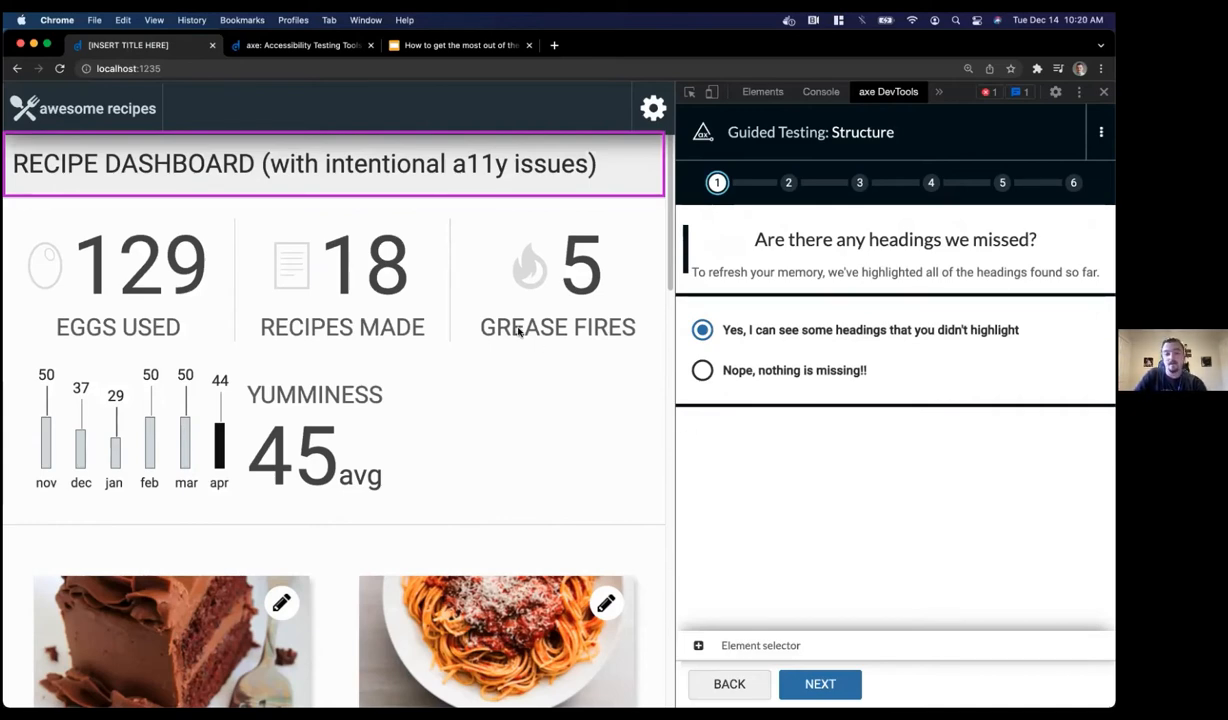
Answer Yes, unhighlighted headings like the Chocolate Cake title exist, and continue
{"action": "scroll", "coordinate": [518, 331], "scroll_direction": "down", "scroll_amount": 3}
{"action": "scroll", "coordinate": [518, 331], "scroll_direction": "down", "scroll_amount": 1}
{"action": "double_click", "coordinate": [151, 378]}
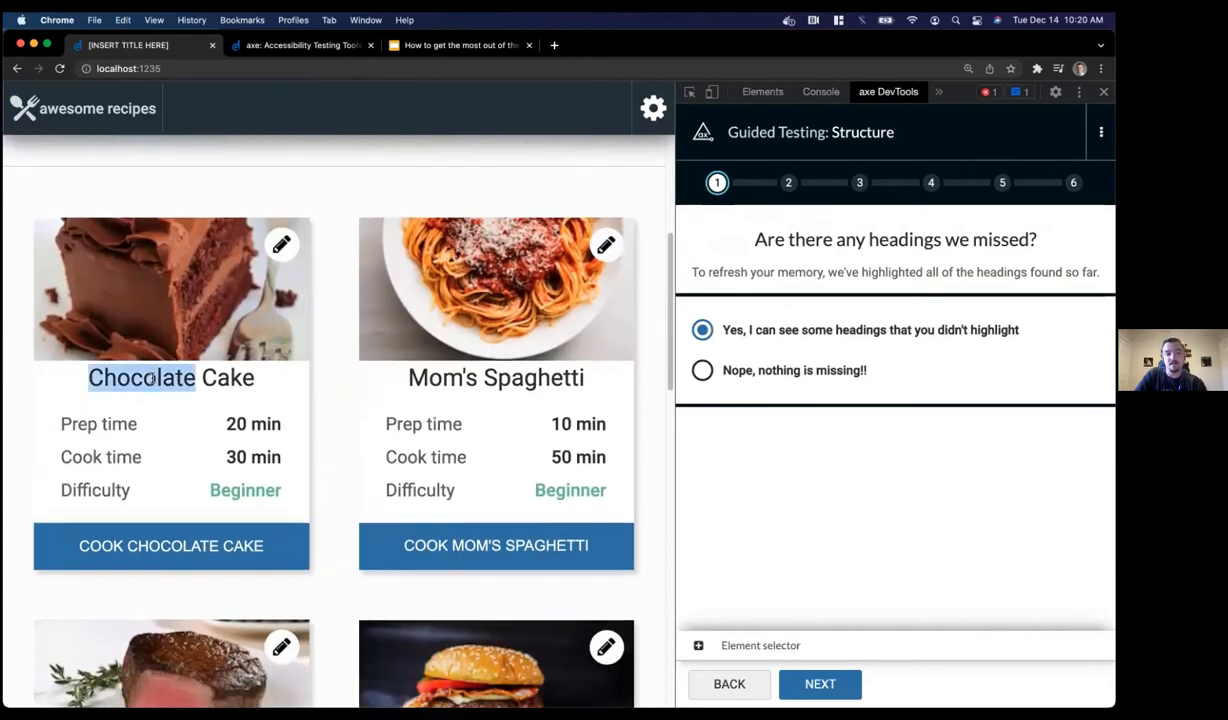
{"action": "left_click", "coordinate": [278, 375]}
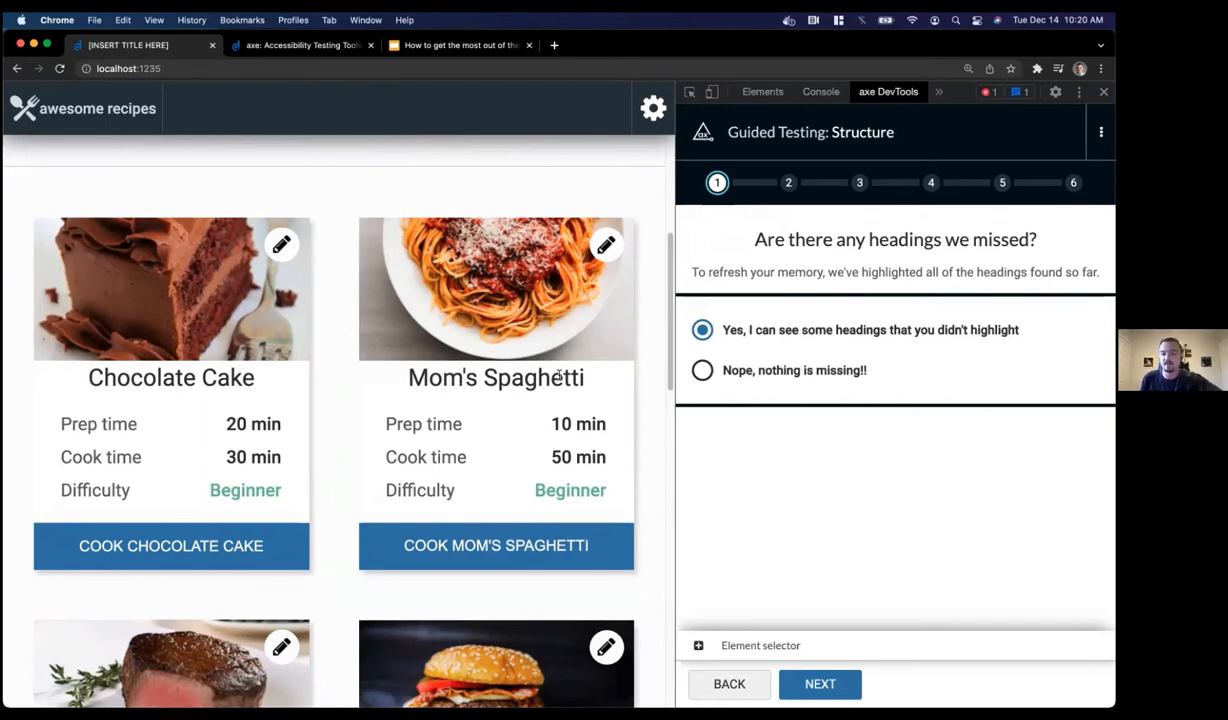
{"action": "left_click", "coordinate": [707, 335]}
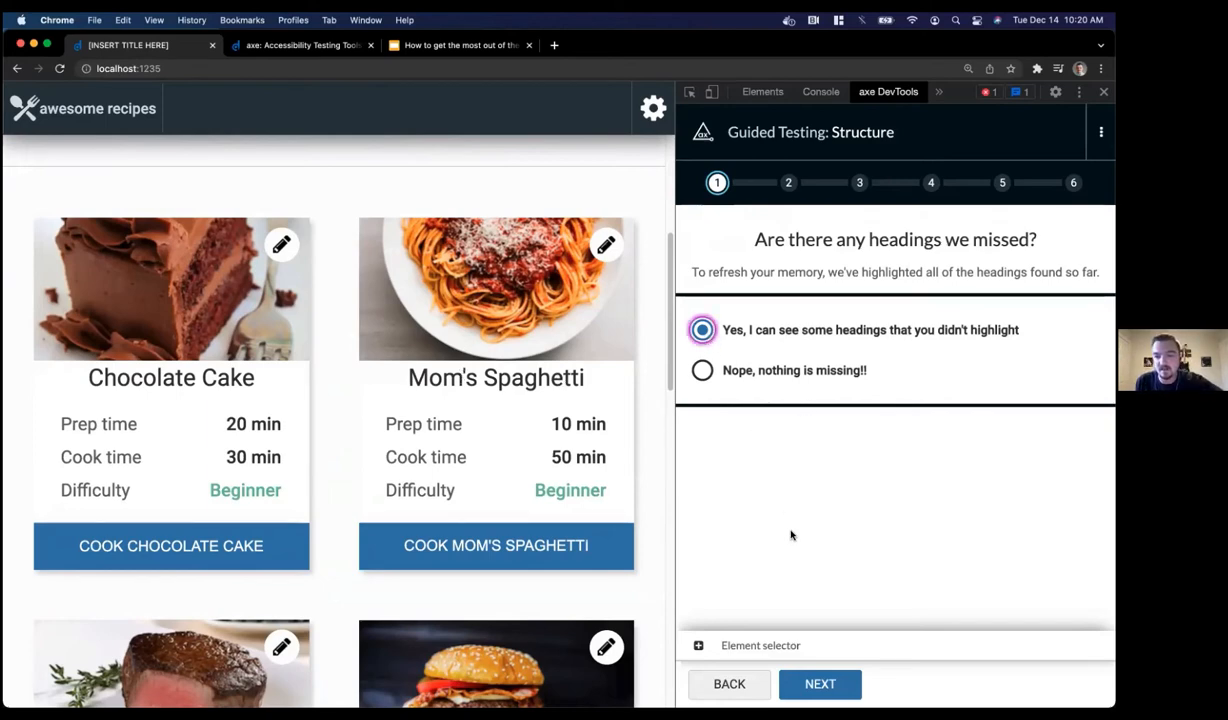
{"action": "left_click", "coordinate": [822, 683]}
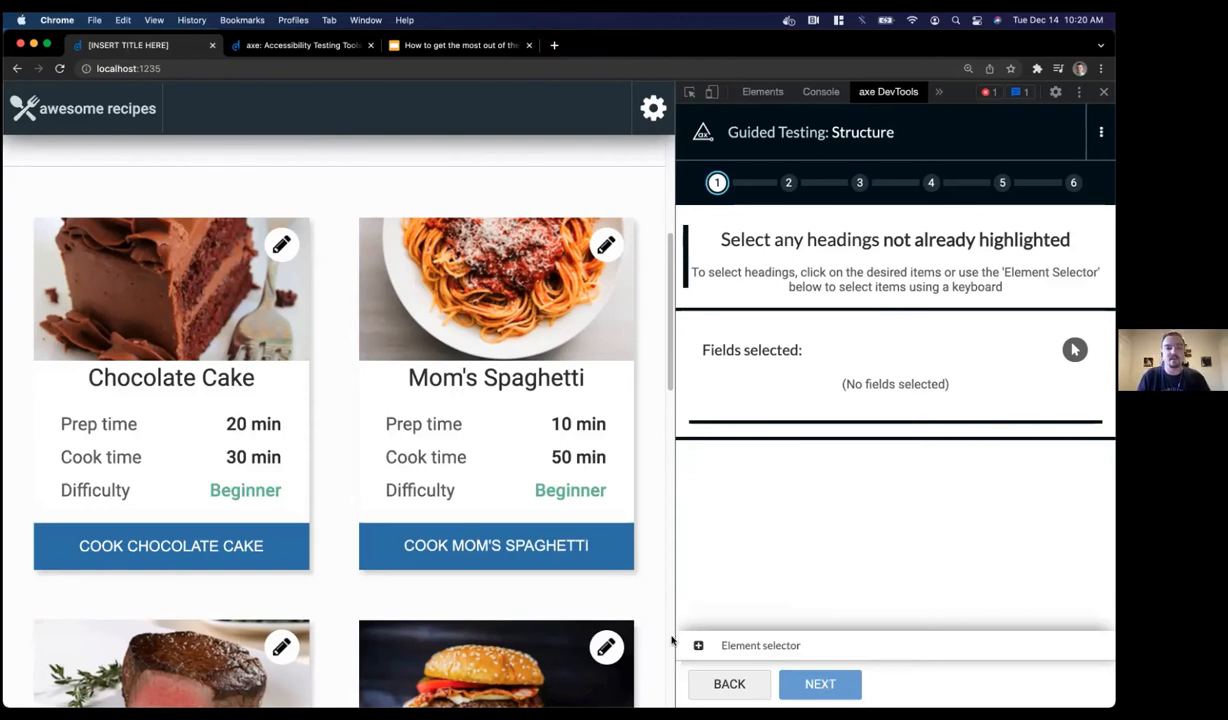
Mark the Chocolate Cake title as a missed heading and switch to element-tree selection
{"action": "left_click", "coordinate": [187, 378]}
{"action": "scroll", "coordinate": [187, 388], "scroll_direction": "up", "scroll_amount": 1}
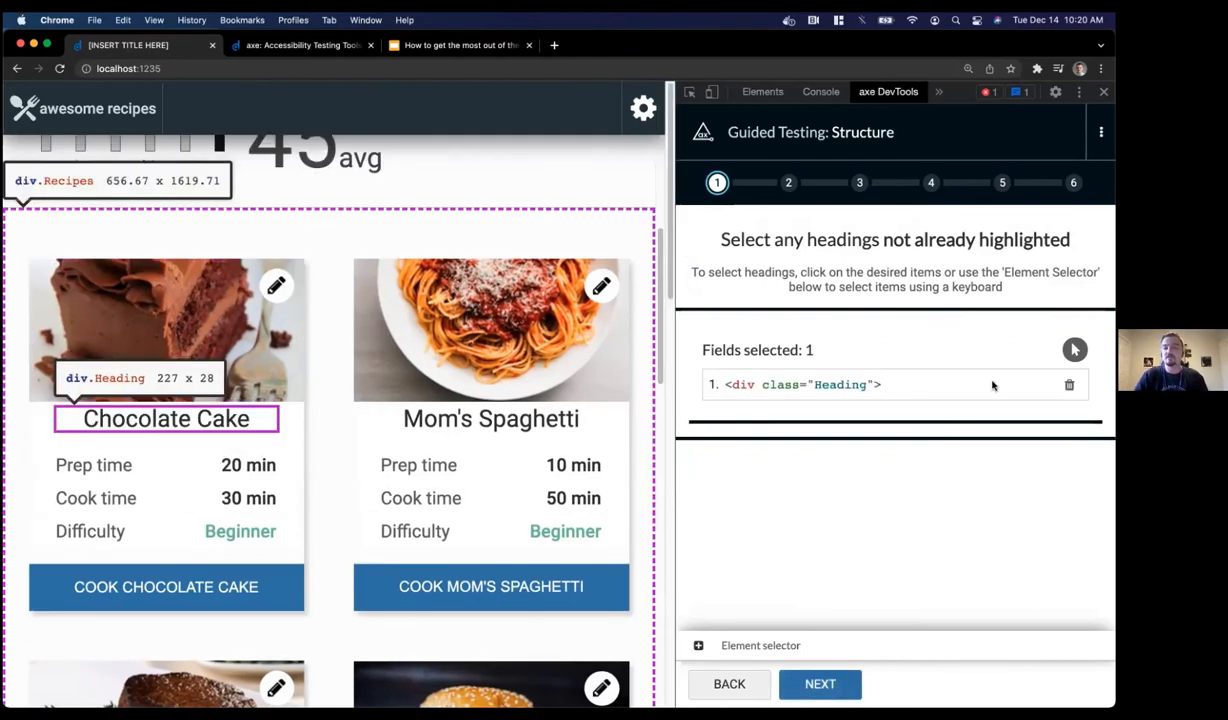
{"action": "left_click", "coordinate": [1074, 349]}
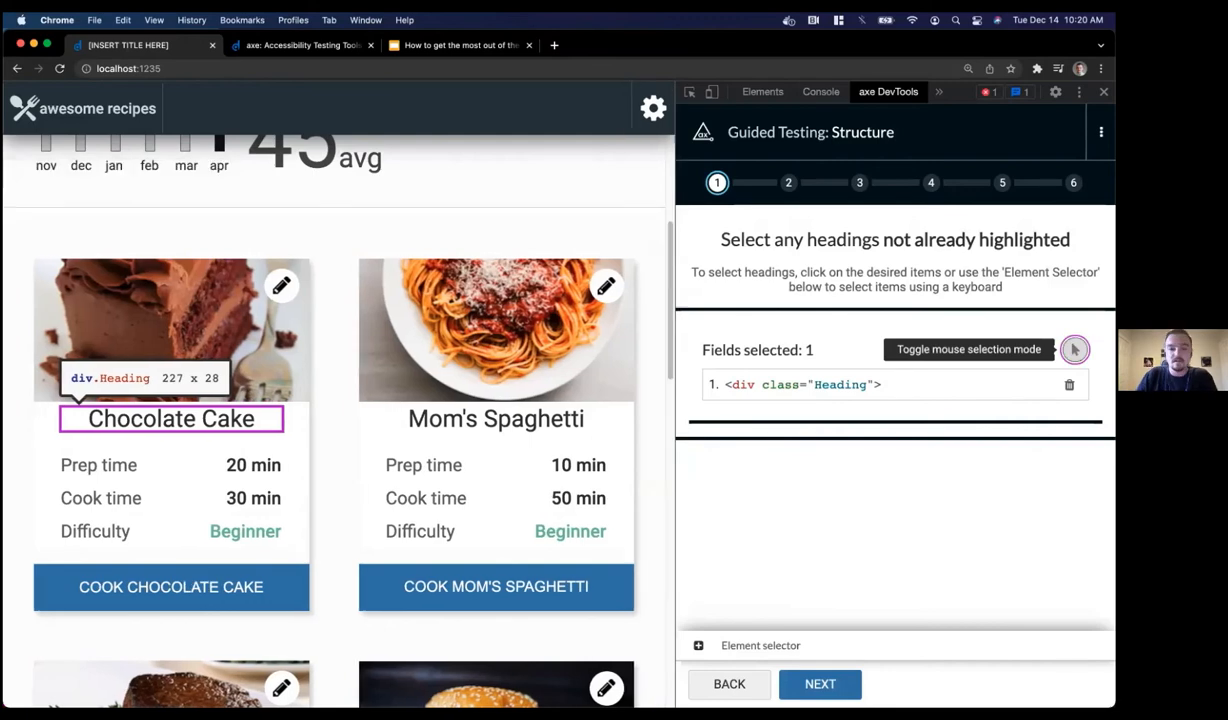
{"action": "left_click", "coordinate": [698, 645]}
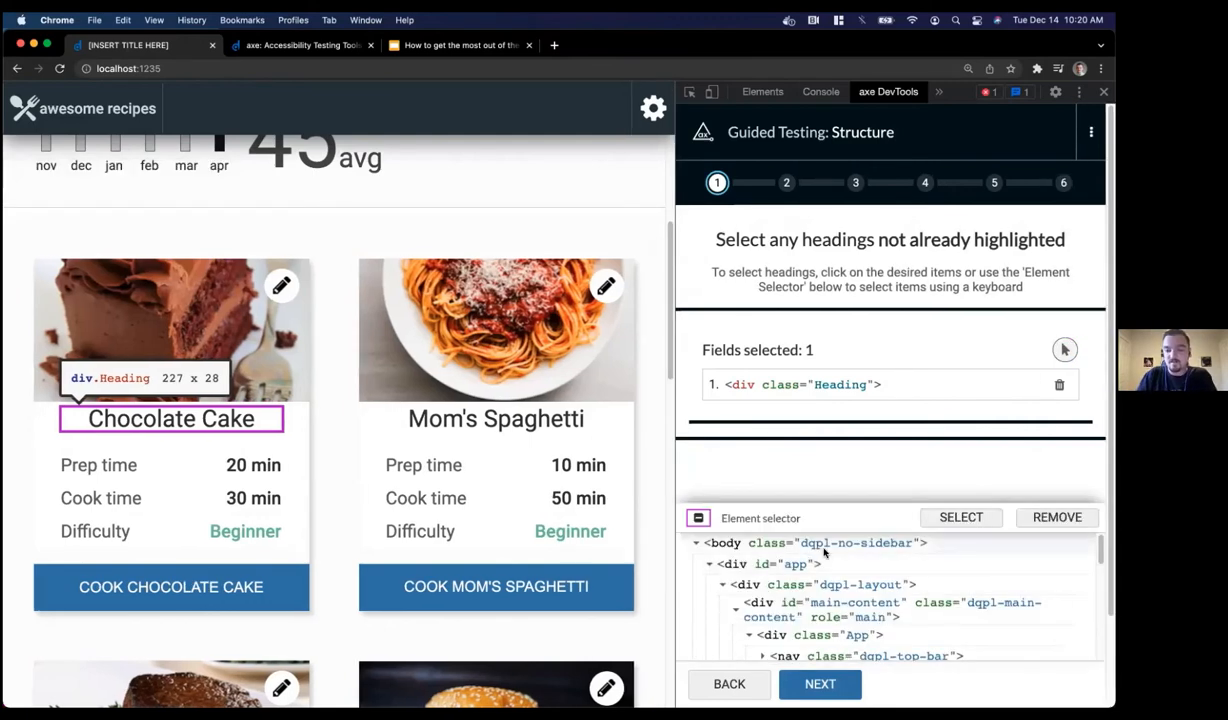
{"action": "scroll", "coordinate": [820, 563], "scroll_direction": "down", "scroll_amount": 1}
{"action": "scroll", "coordinate": [820, 563], "scroll_direction": "down", "scroll_amount": 2}
{"action": "scroll", "coordinate": [820, 563], "scroll_direction": "up", "scroll_amount": 1}
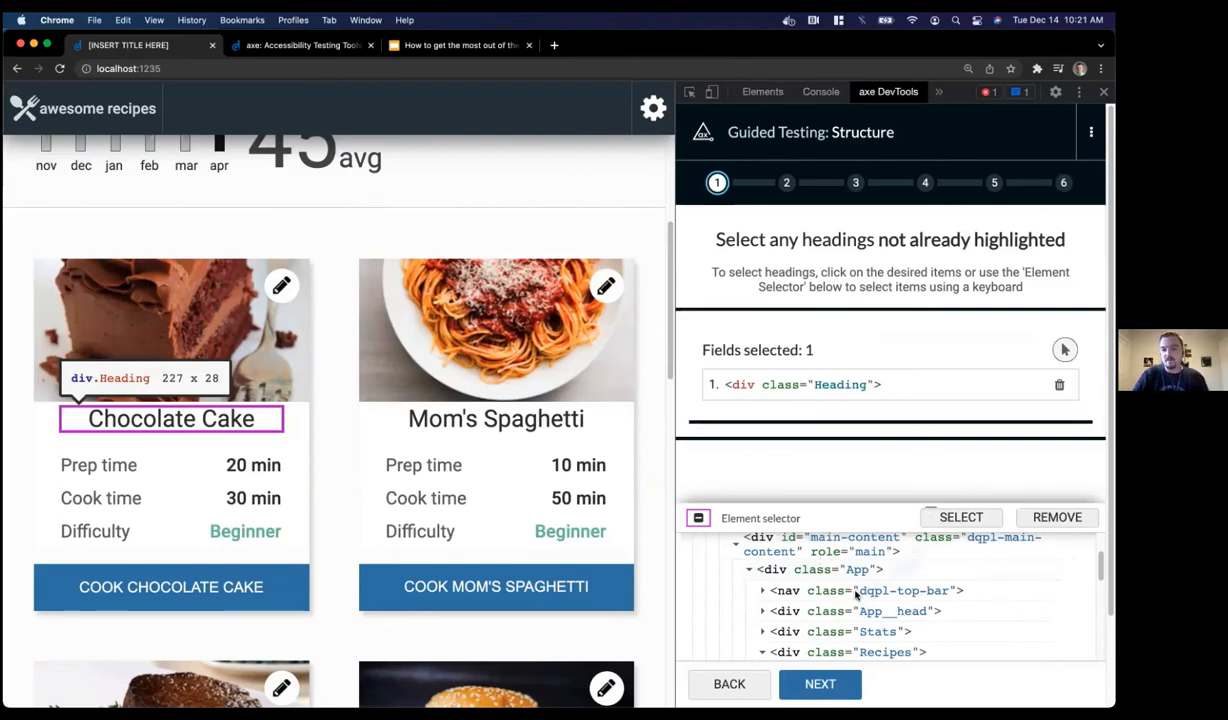
{"action": "scroll", "coordinate": [857, 593], "scroll_direction": "down", "scroll_amount": 3}
{"action": "scroll", "coordinate": [857, 593], "scroll_direction": "down", "scroll_amount": 3}
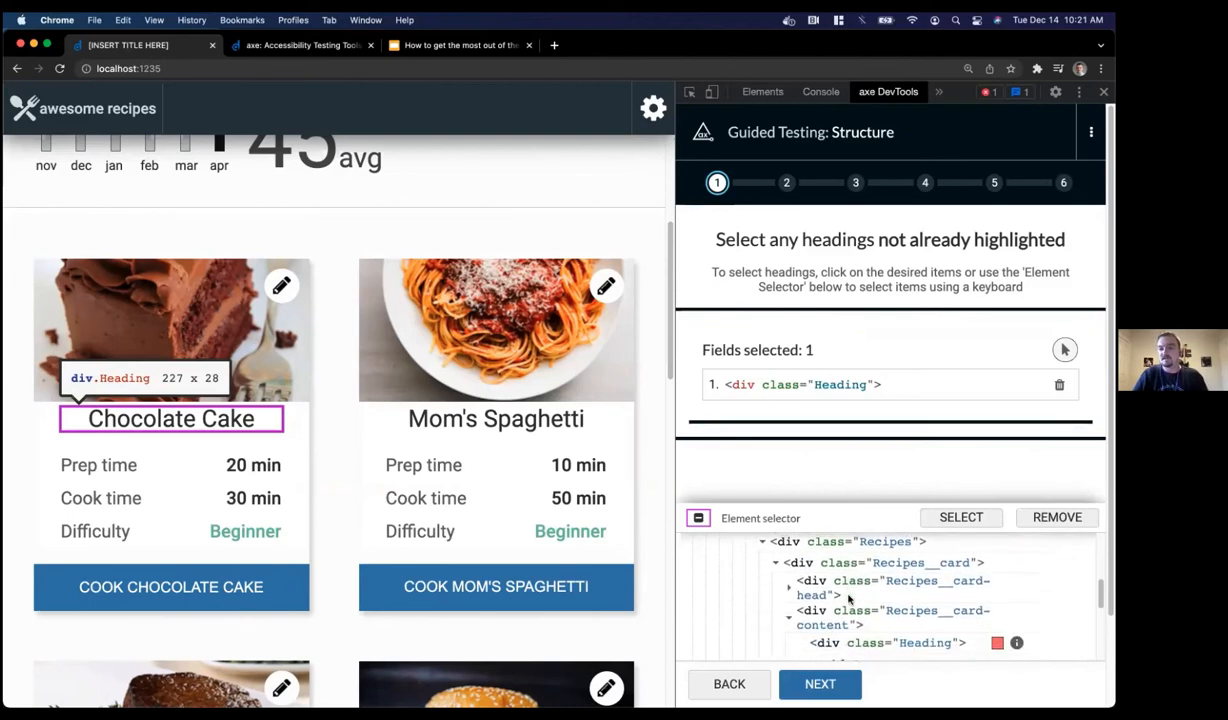
Navigate the element tree to Mom's Spaghetti's div.Heading and add it as a missed heading
{"action": "left_click", "coordinate": [845, 601]}
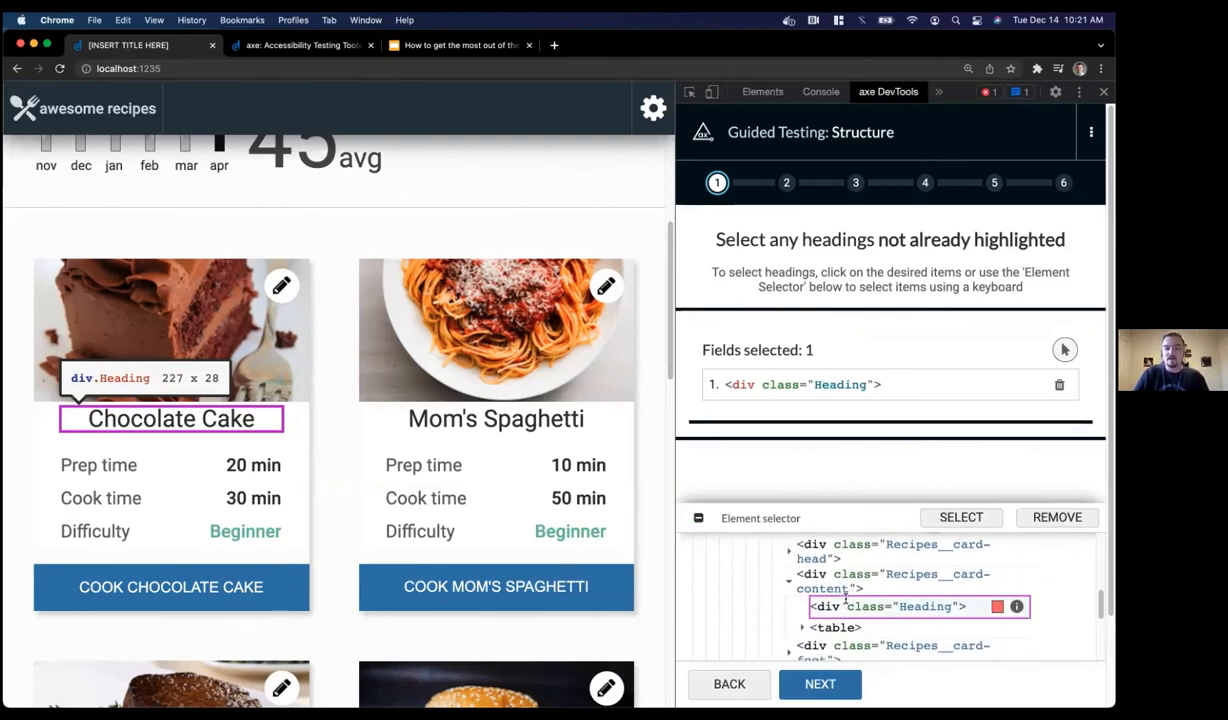
{"action": "key", "text": "Up"}
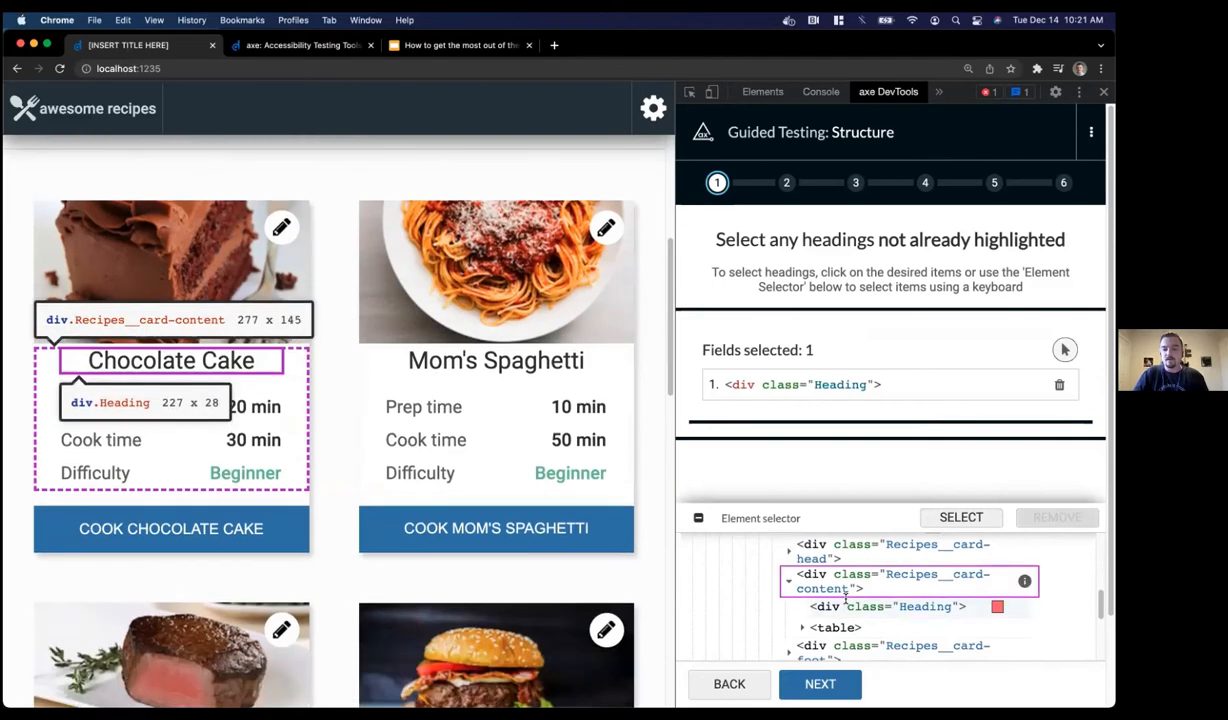
{"action": "key", "text": "Left"}
{"action": "key", "text": "Left"}
{"action": "key", "text": "Left"}
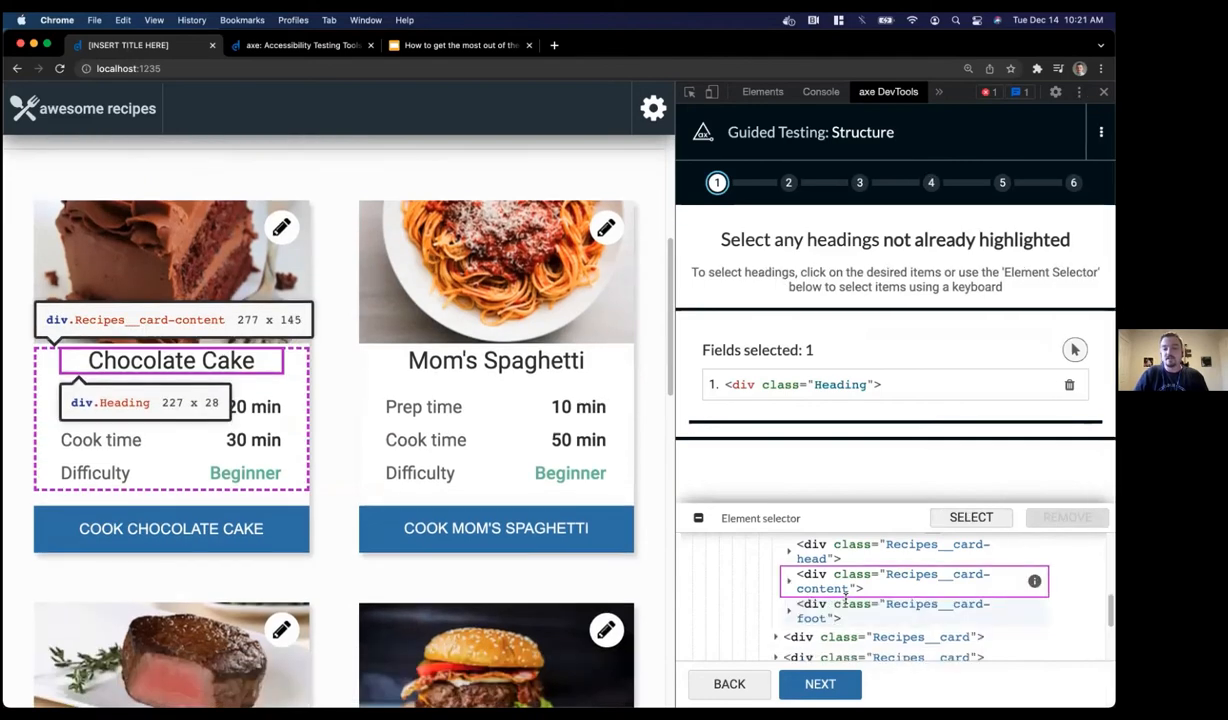
{"action": "key", "text": "Down"}
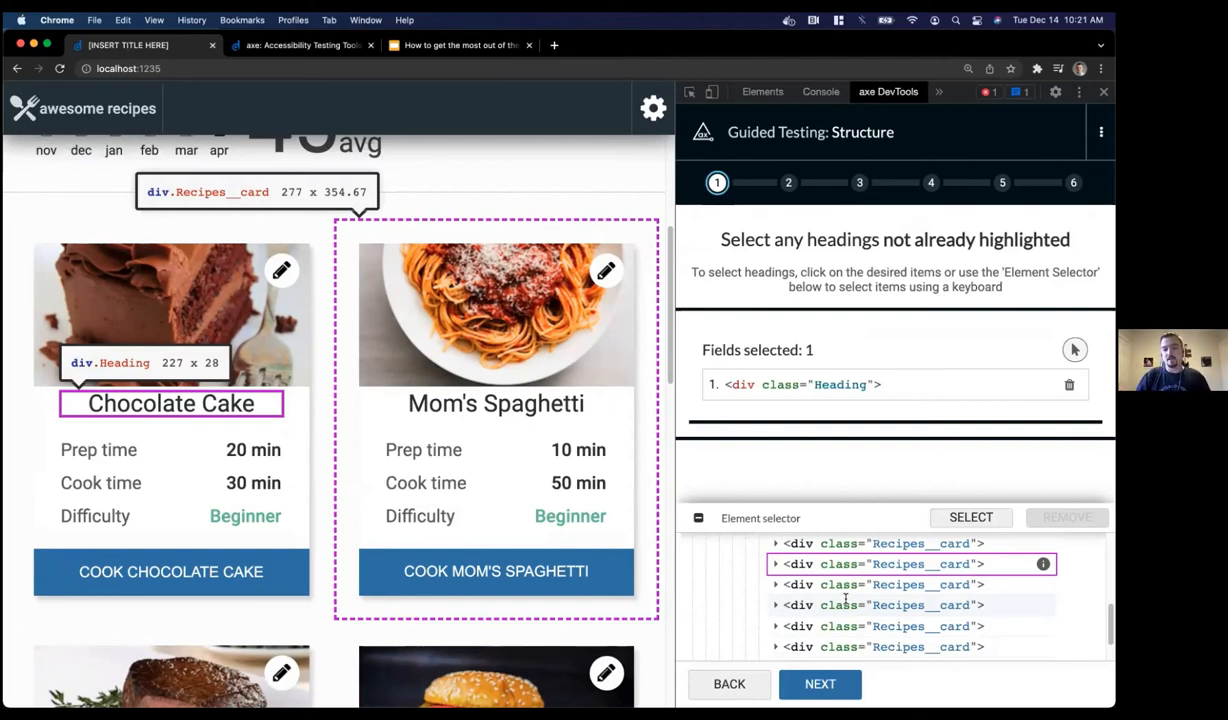
{"action": "key", "text": "Right"}
{"action": "key", "text": "Down"}
{"action": "key", "text": "Down"}
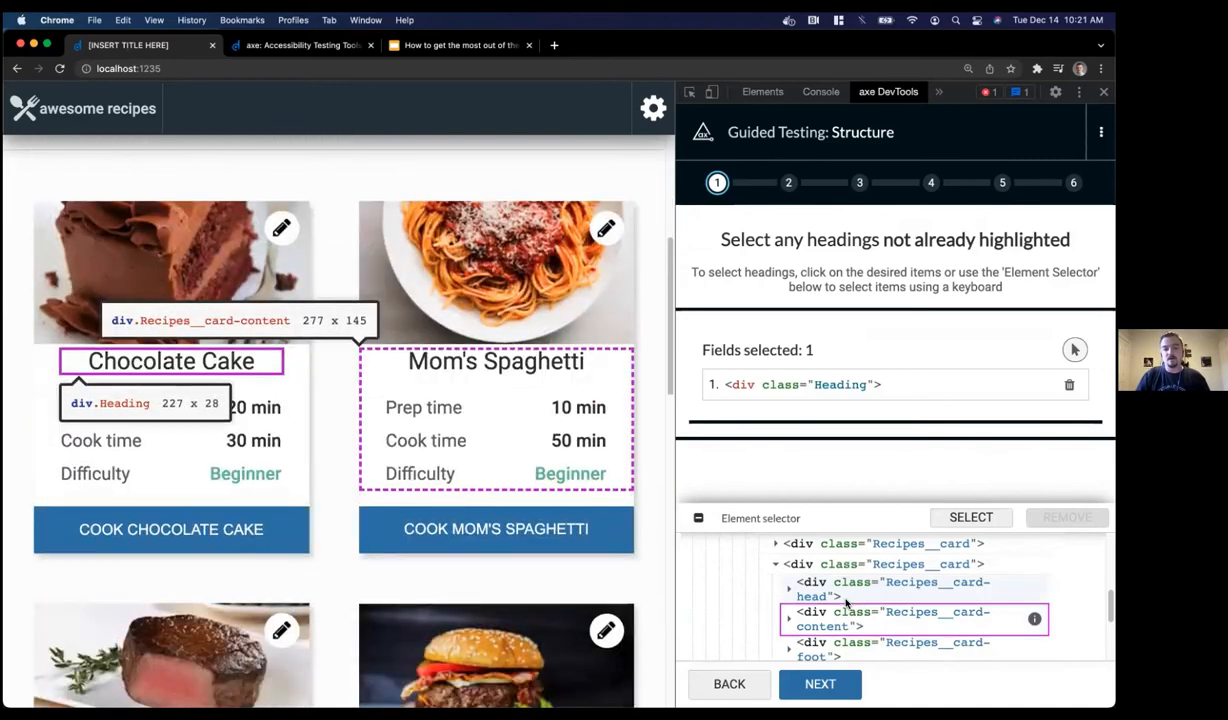
{"action": "key", "text": "Right"}
{"action": "key", "text": "Down"}
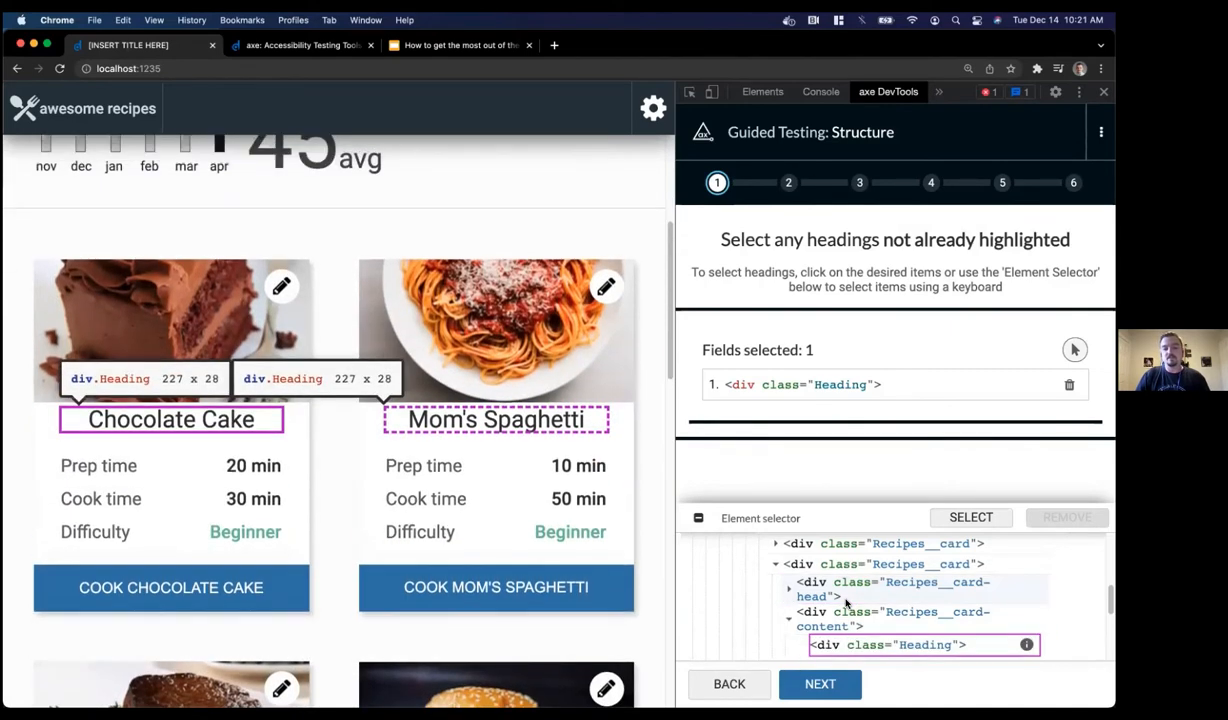
{"action": "key", "text": "Return"}
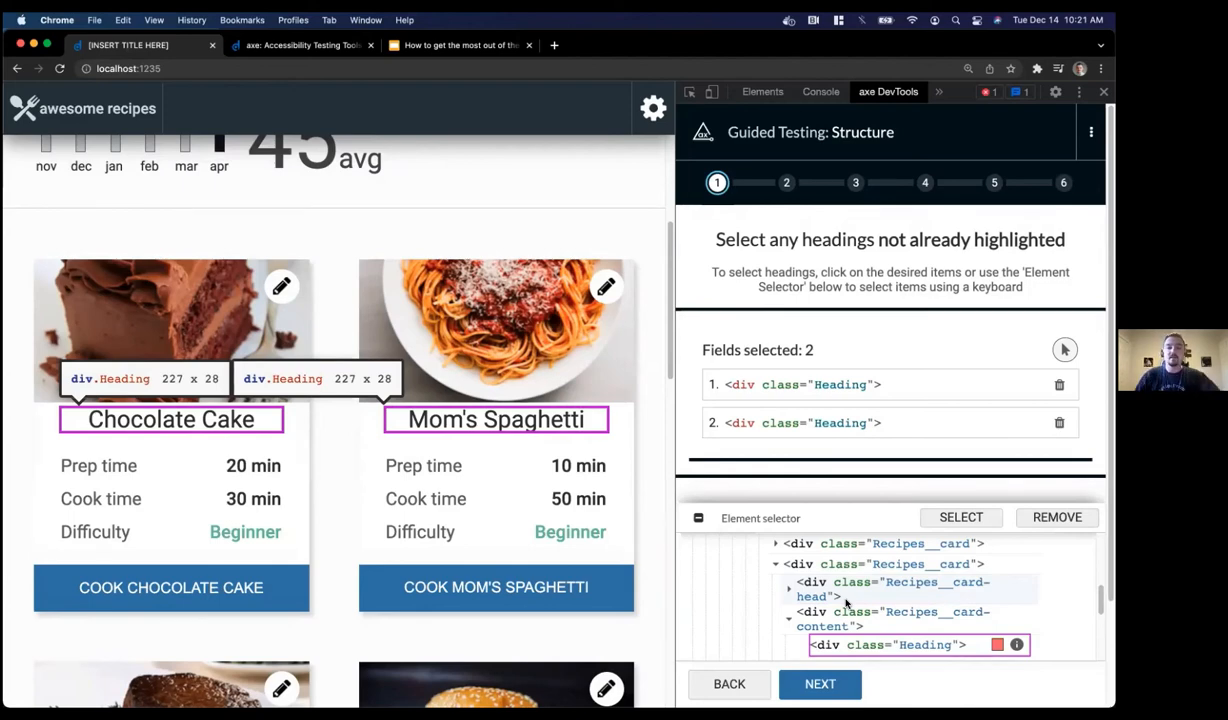
Mark the Filet Mignon, Mega Burger, Lemon Squares, Kale Salad and Trail Mix titles as headings, then continue
{"action": "left_click", "coordinate": [1064, 349]}
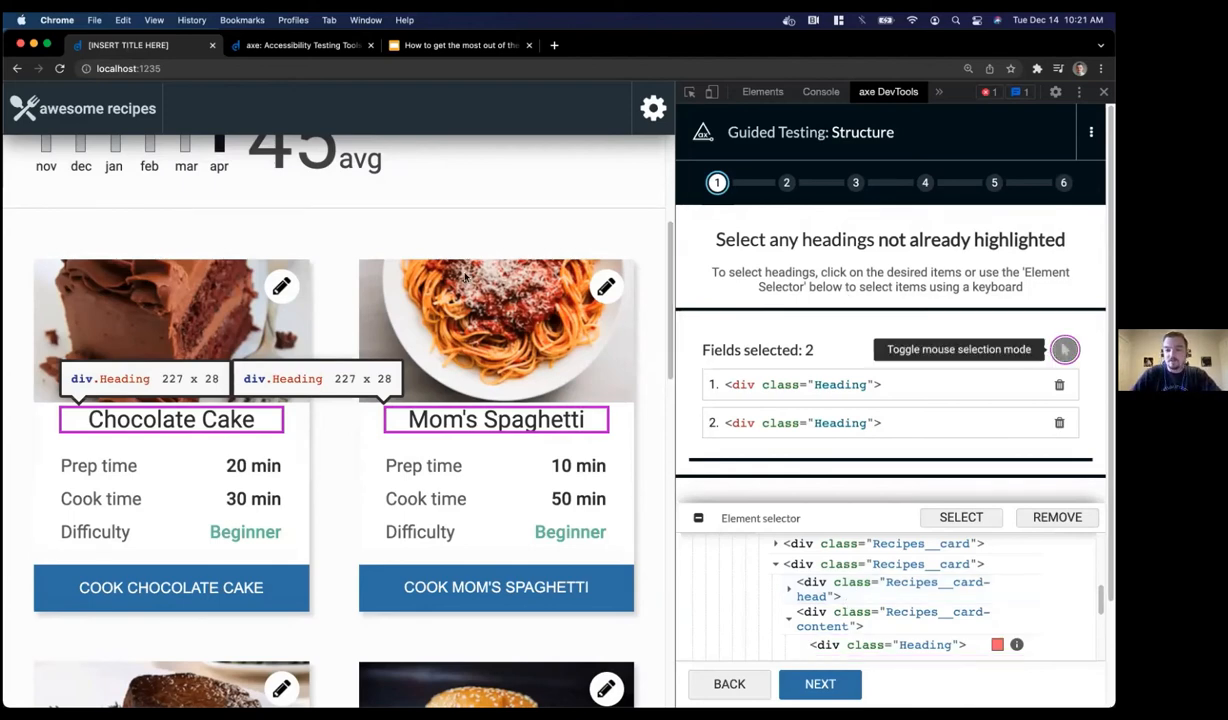
{"action": "scroll", "coordinate": [337, 251], "scroll_direction": "down", "scroll_amount": 5}
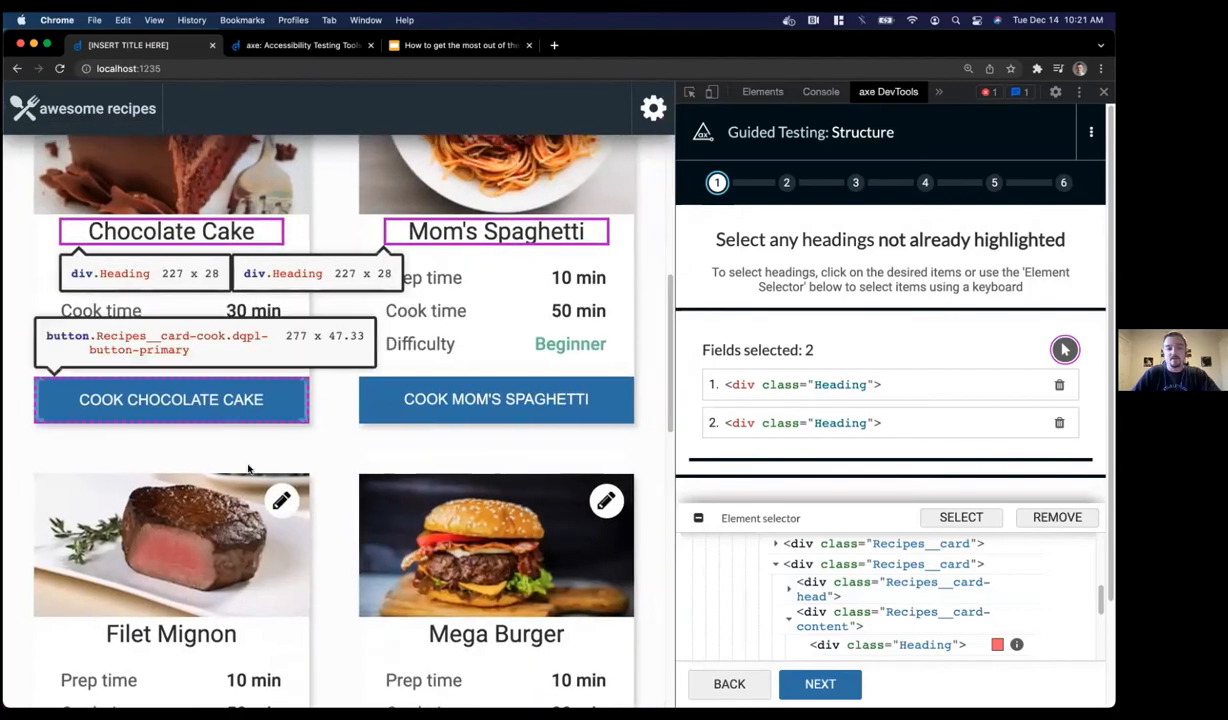
{"action": "left_click", "coordinate": [212, 632]}
{"action": "scroll", "coordinate": [480, 500], "scroll_direction": "down", "scroll_amount": 5}
{"action": "left_click", "coordinate": [484, 421]}
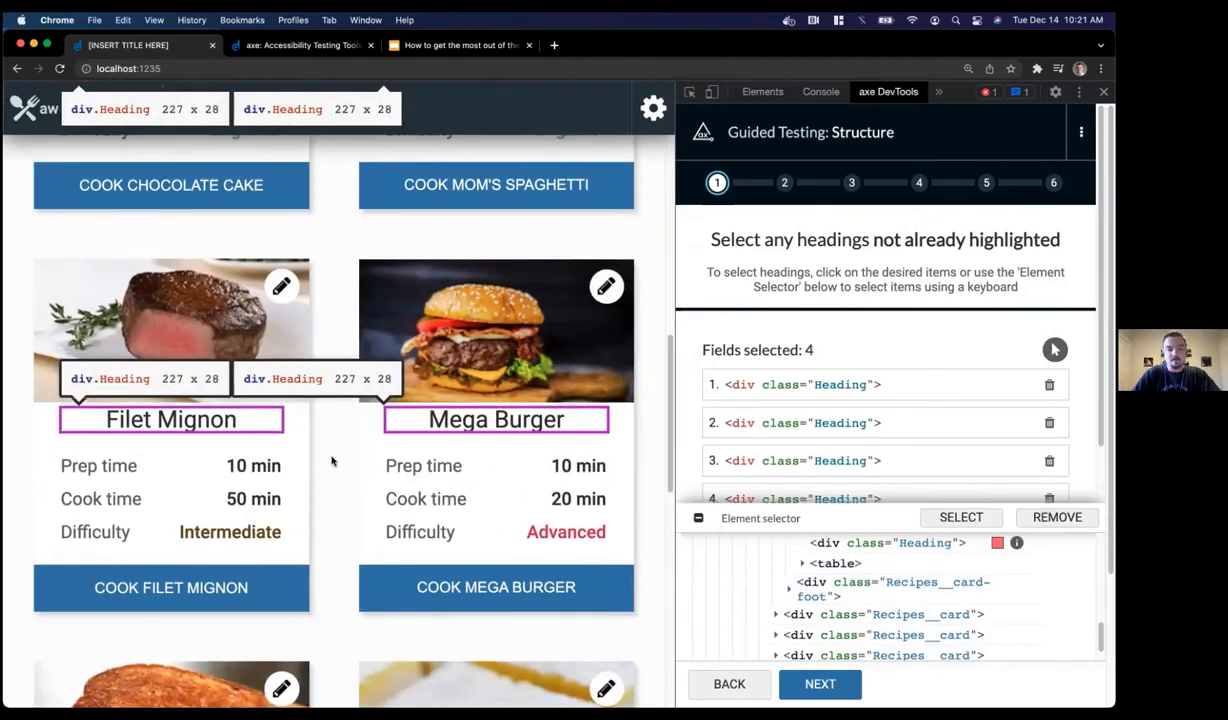
{"action": "scroll", "coordinate": [340, 450], "scroll_direction": "down", "scroll_amount": 10}
{"action": "scroll", "coordinate": [362, 229], "scroll_direction": "up", "scroll_amount": 4}
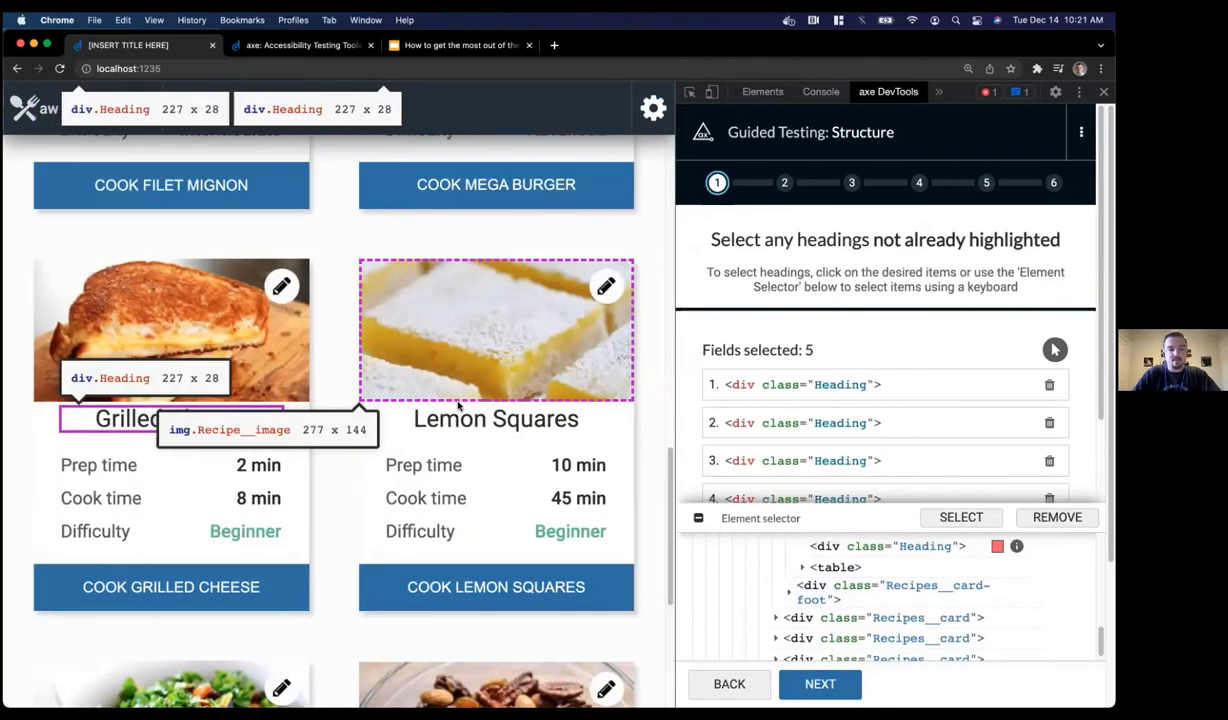
{"action": "left_click", "coordinate": [465, 419]}
{"action": "scroll", "coordinate": [320, 447], "scroll_direction": "down", "scroll_amount": 8}
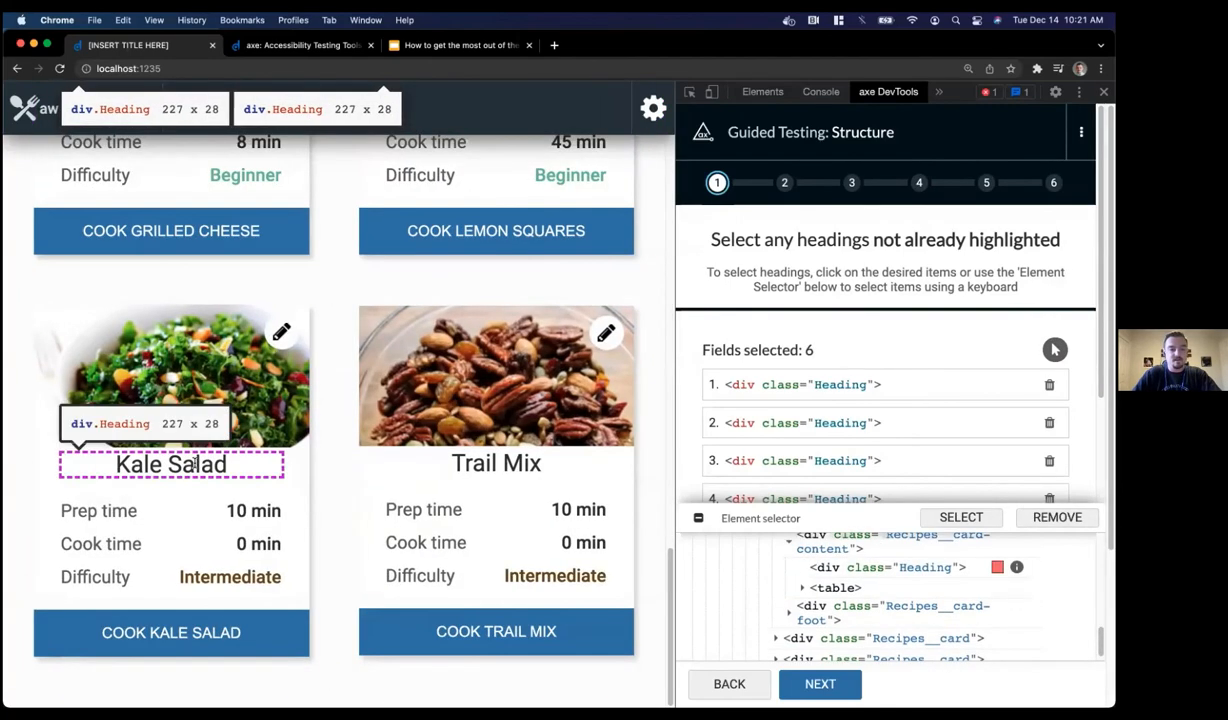
{"action": "left_click", "coordinate": [188, 463]}
{"action": "left_click", "coordinate": [450, 462]}
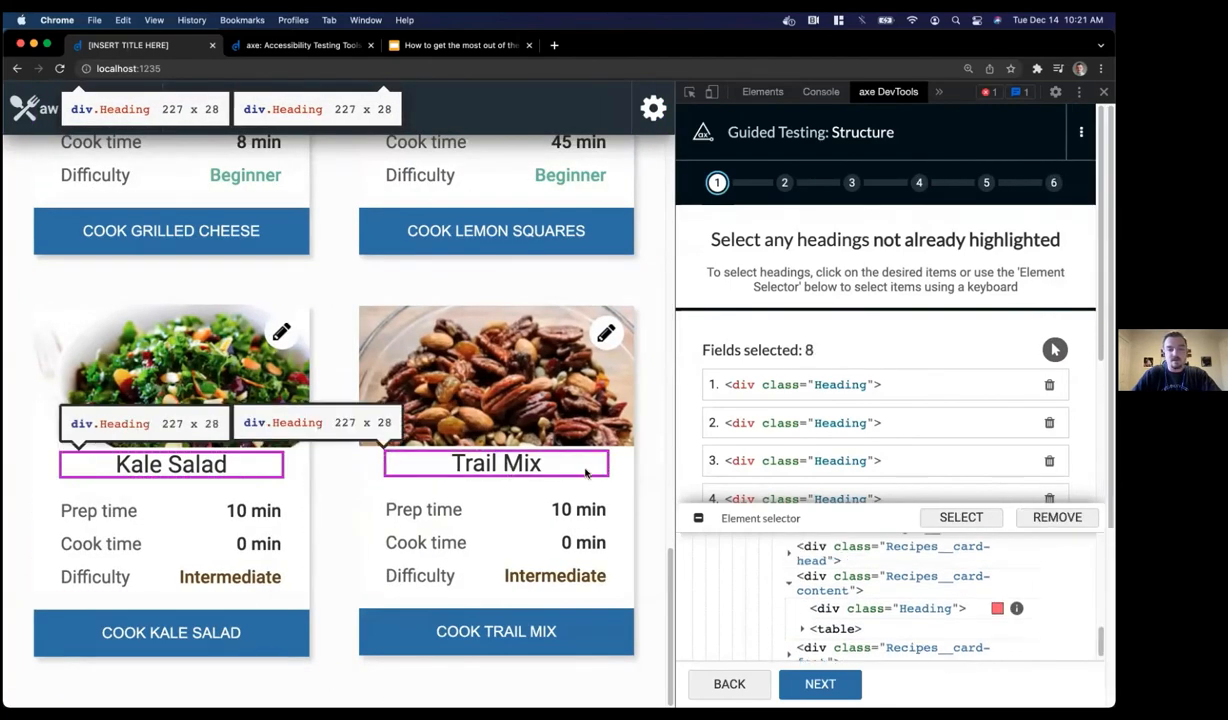
{"action": "left_click", "coordinate": [698, 518]}
{"action": "left_click", "coordinate": [818, 684]}
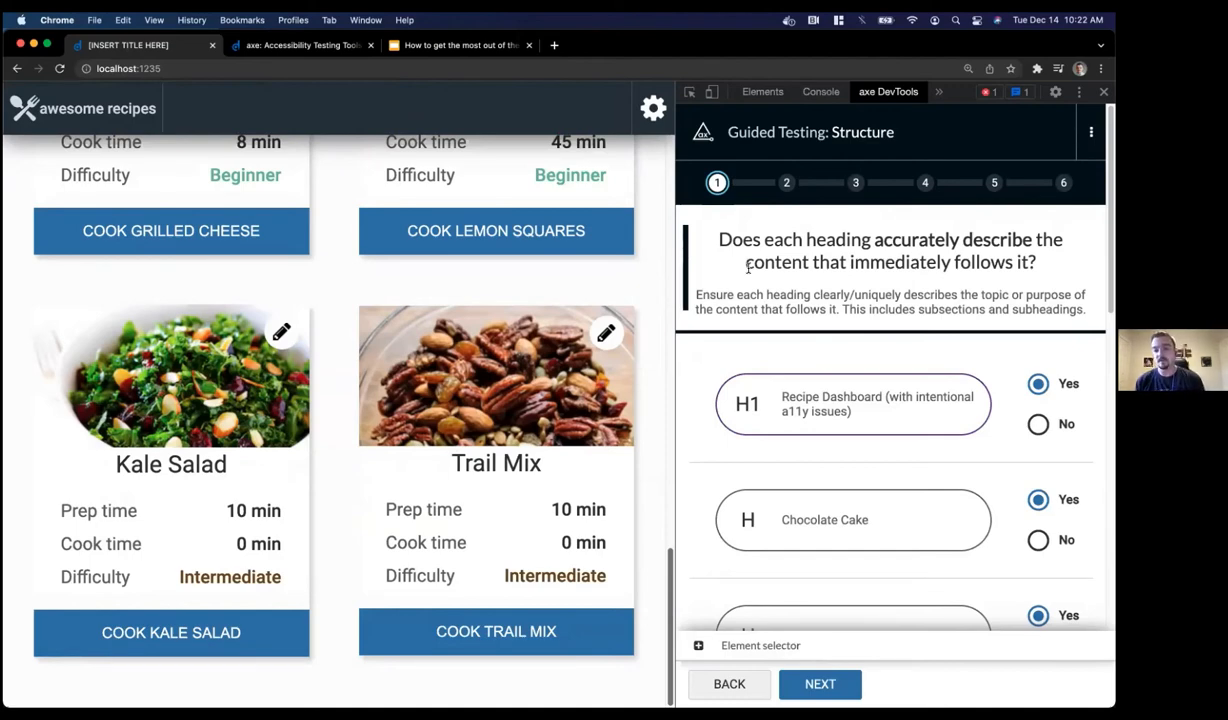
Preview the RECIPE DASHBOARD and Chocolate Cake headings and confirm all headings describe their content
{"action": "left_click", "coordinate": [893, 406]}
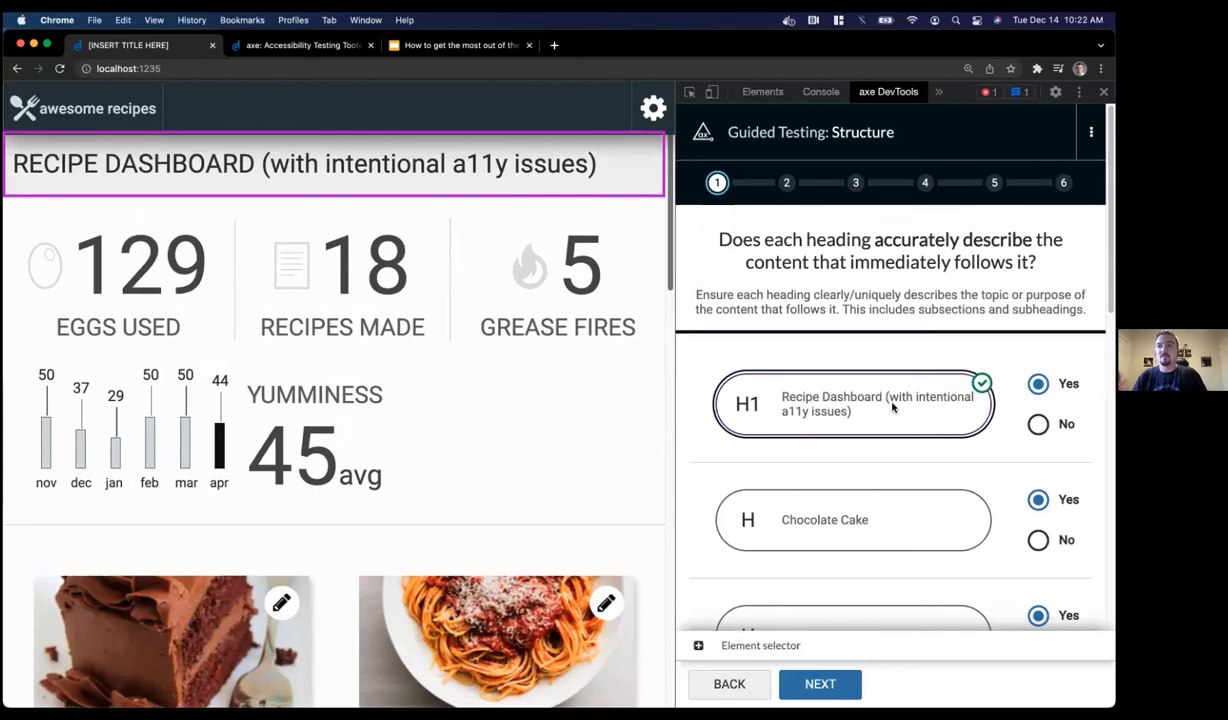
{"action": "scroll", "coordinate": [890, 420], "scroll_direction": "down", "scroll_amount": 1}
{"action": "left_click", "coordinate": [877, 465]}
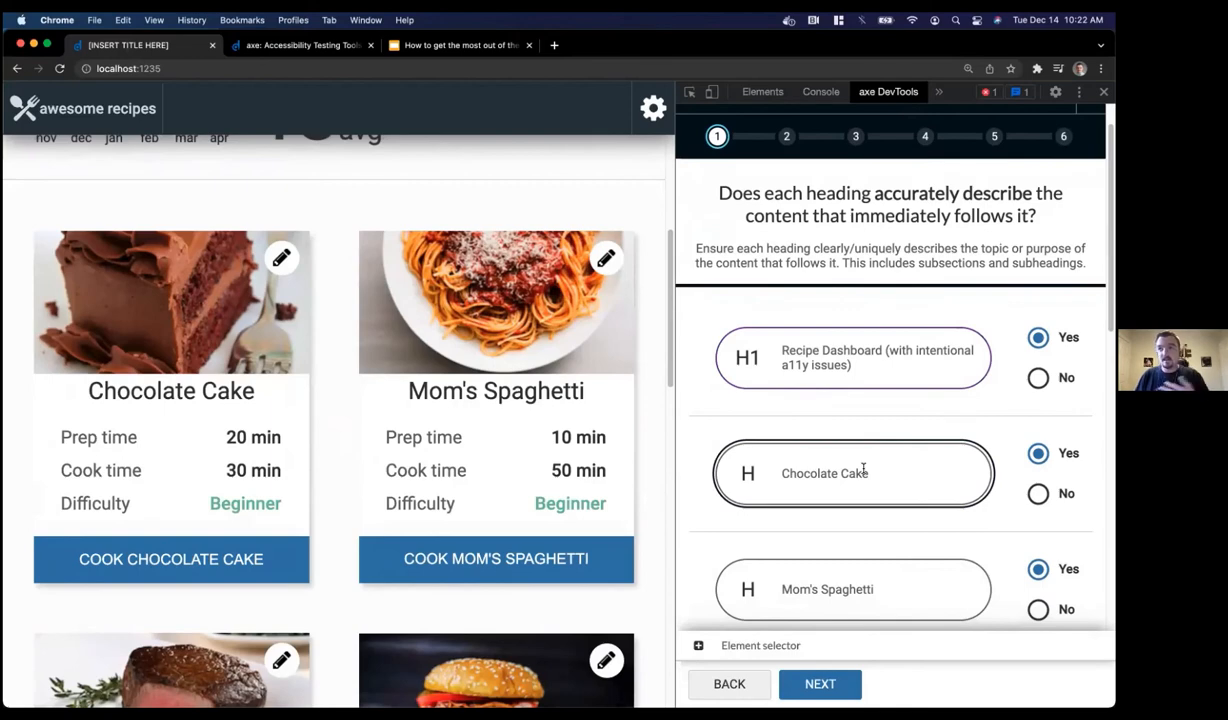
{"action": "scroll", "coordinate": [920, 424], "scroll_direction": "down", "scroll_amount": 10}
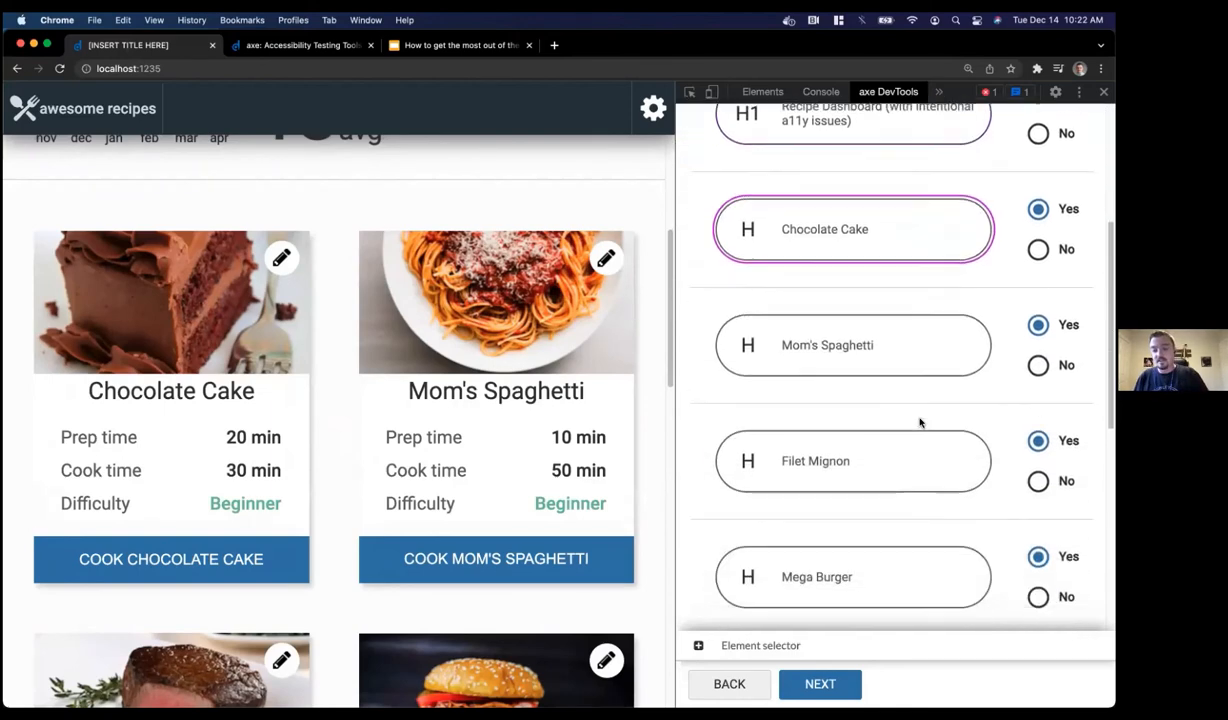
{"action": "left_click", "coordinate": [840, 682]}
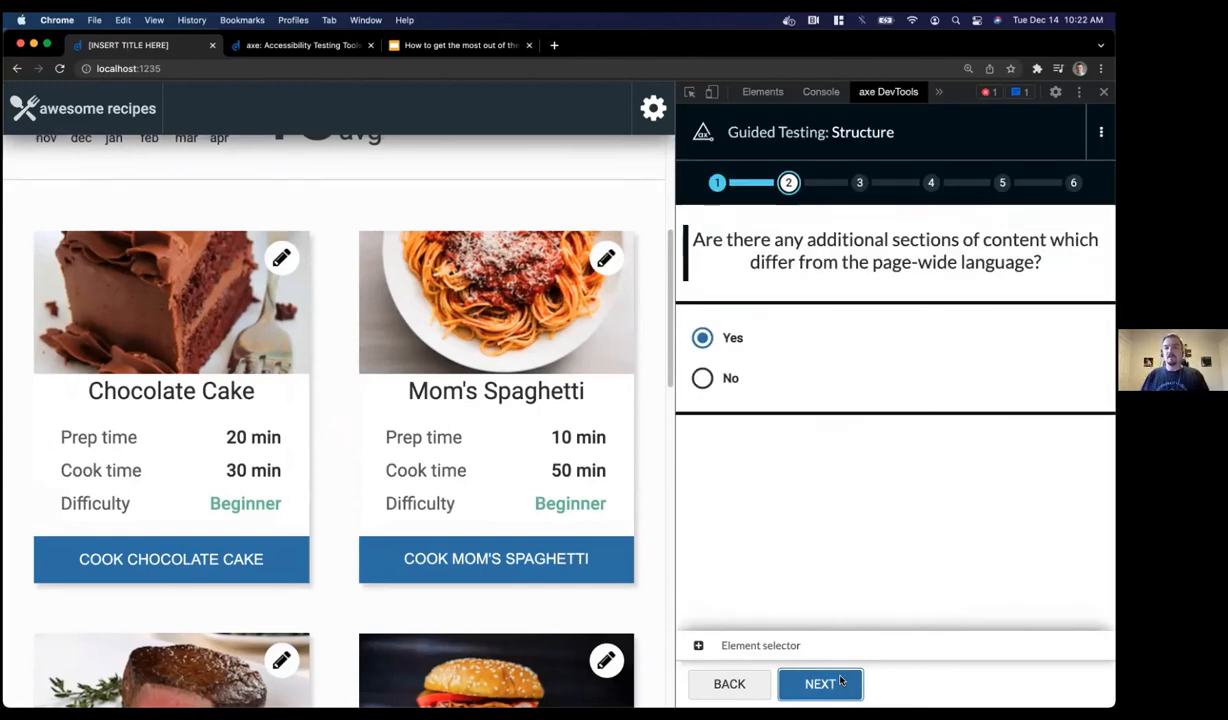
Answer No to other-language sections and No to a descriptive page title, reaching 9 issues
{"action": "left_click", "coordinate": [703, 378]}
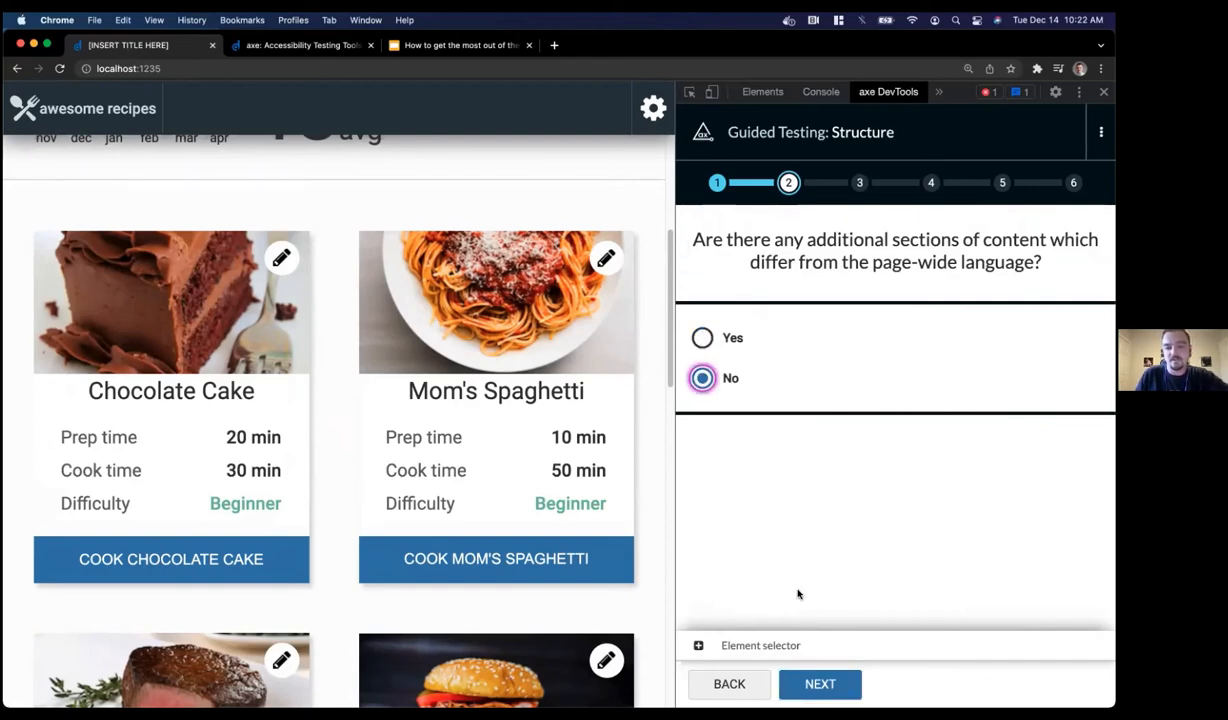
{"action": "left_click", "coordinate": [818, 683]}
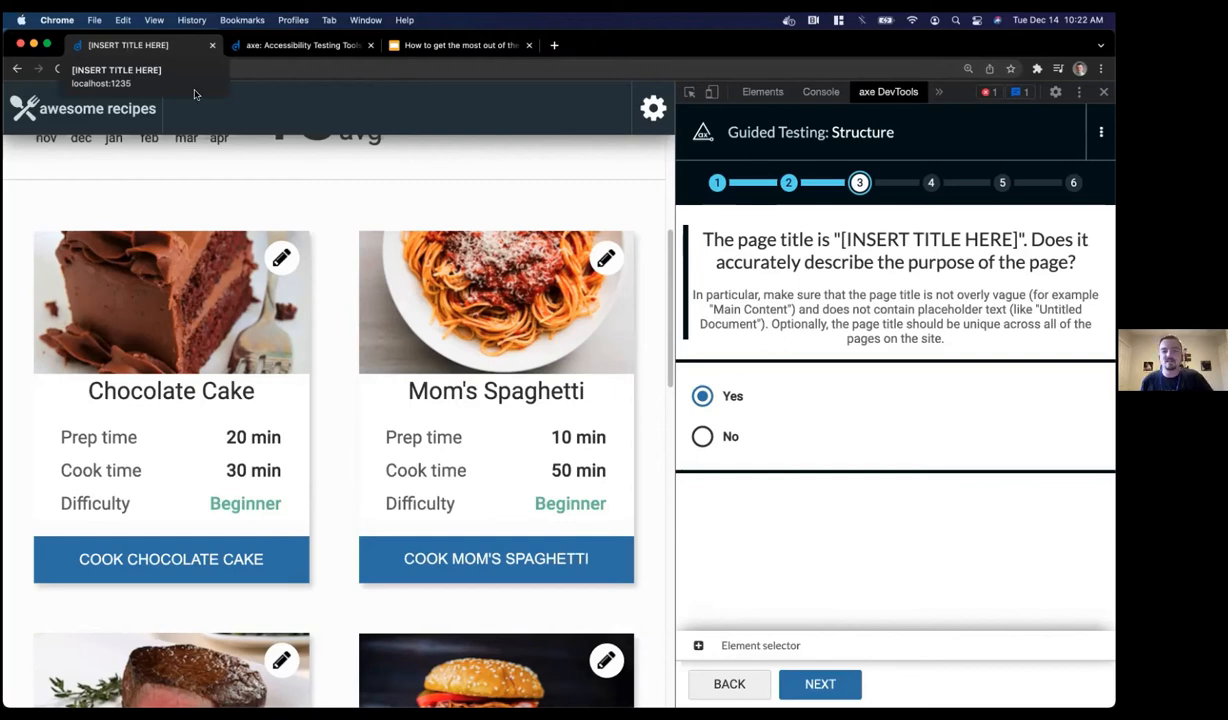
{"action": "left_click", "coordinate": [733, 442]}
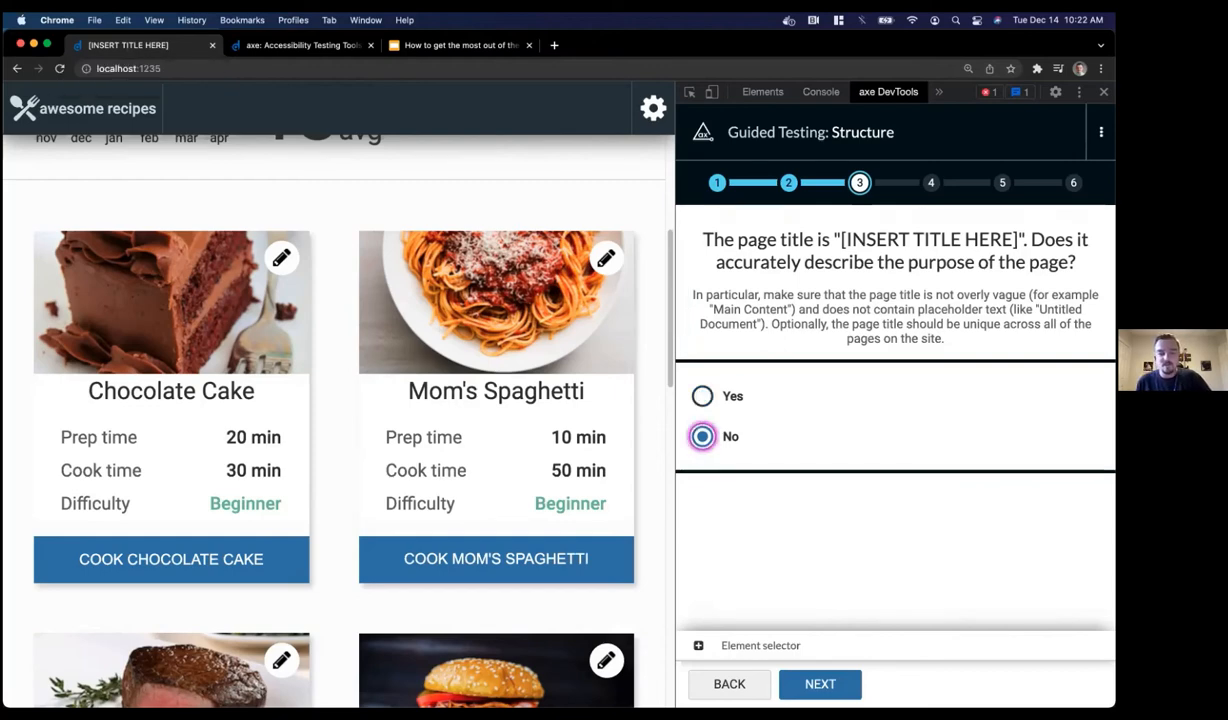
{"action": "left_click", "coordinate": [819, 684]}
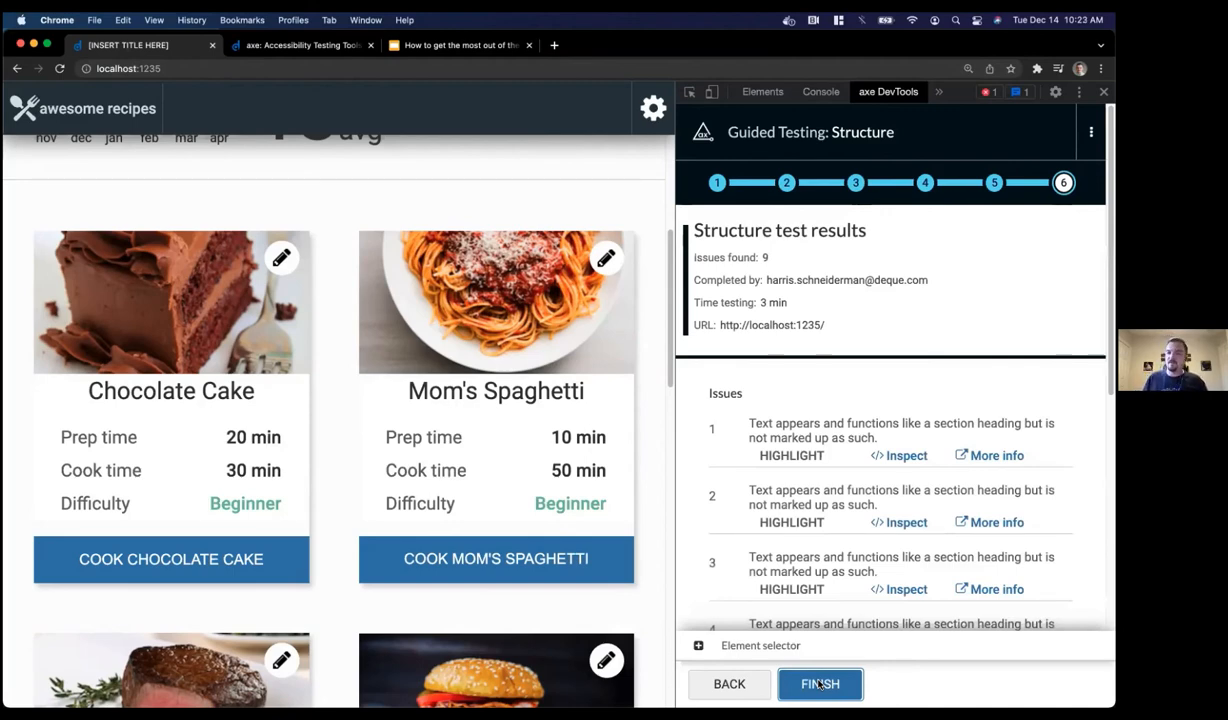
{"action": "left_click", "coordinate": [806, 456]}
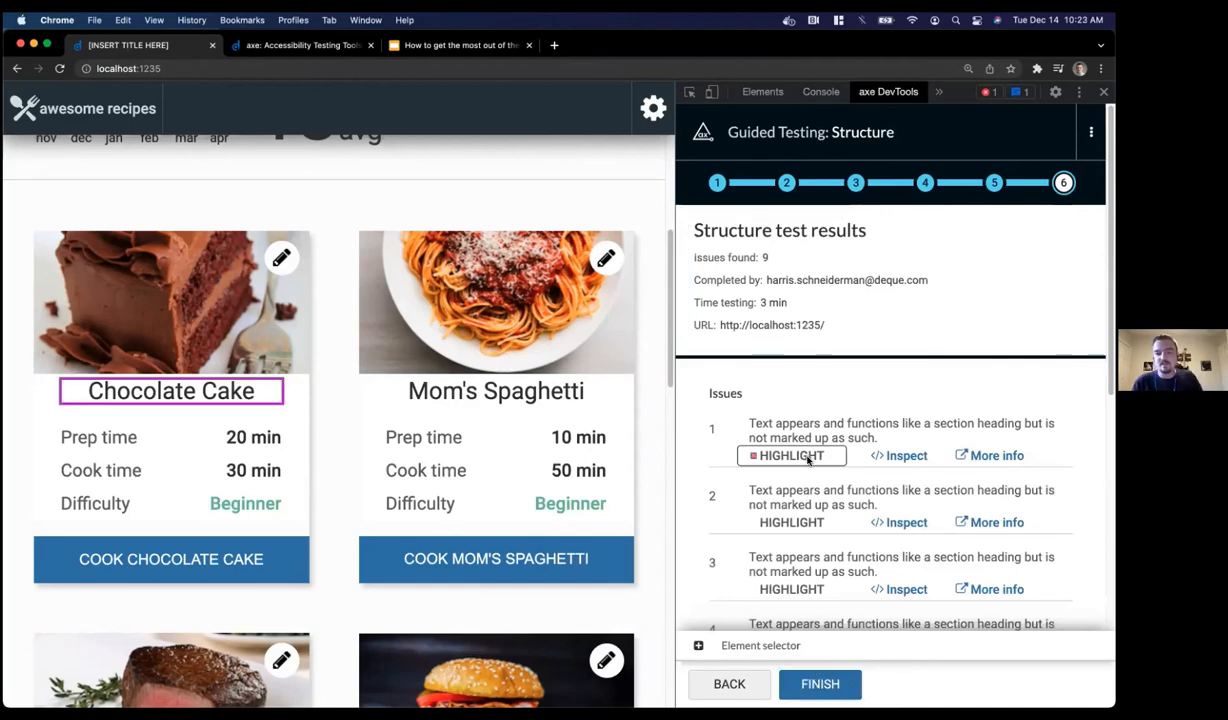
{"action": "left_click", "coordinate": [807, 456]}
{"action": "scroll", "coordinate": [807, 458], "scroll_direction": "down", "scroll_amount": 3}
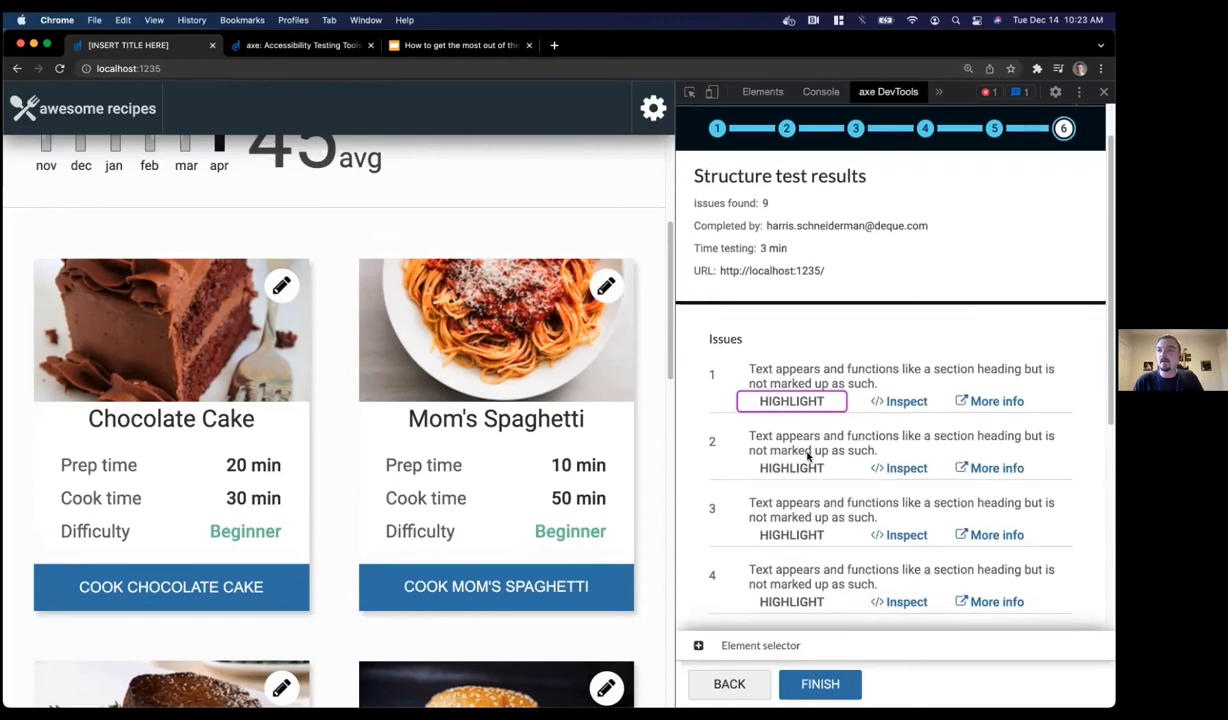
{"action": "scroll", "coordinate": [807, 456], "scroll_direction": "down", "scroll_amount": 10}
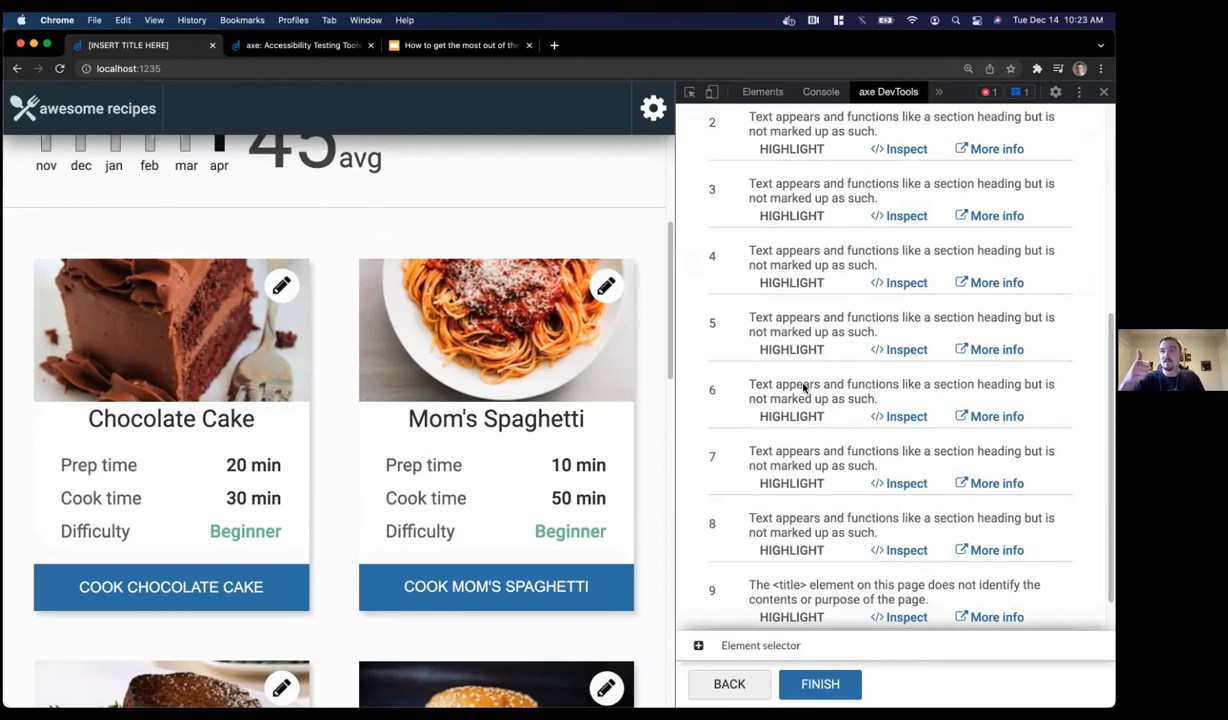
{"action": "scroll", "coordinate": [803, 388], "scroll_direction": "down", "scroll_amount": 2}
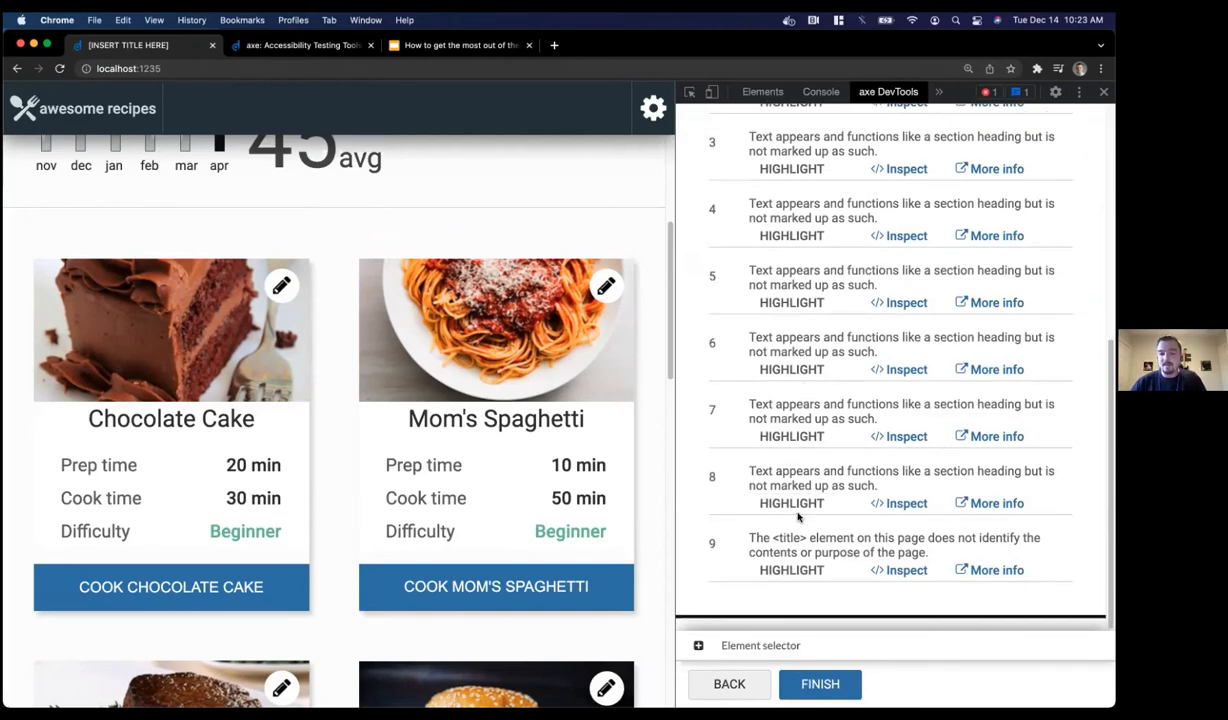
{"action": "left_click", "coordinate": [791, 571]}
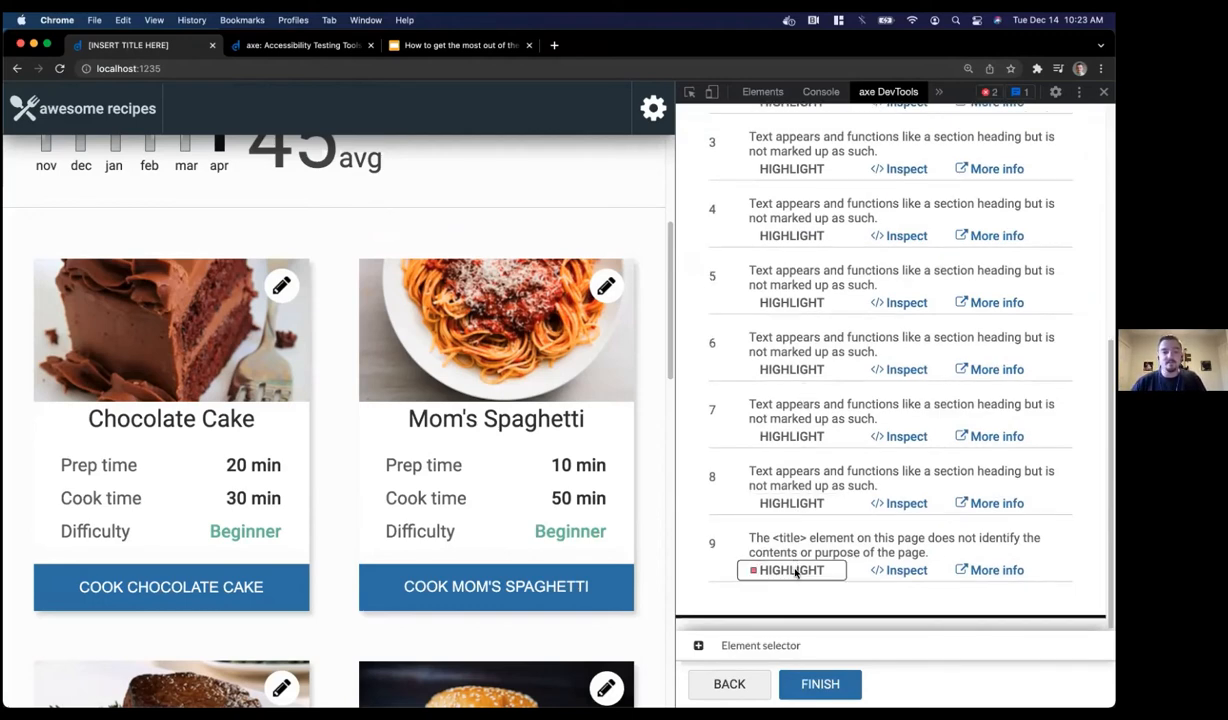
{"action": "left_click", "coordinate": [792, 571]}
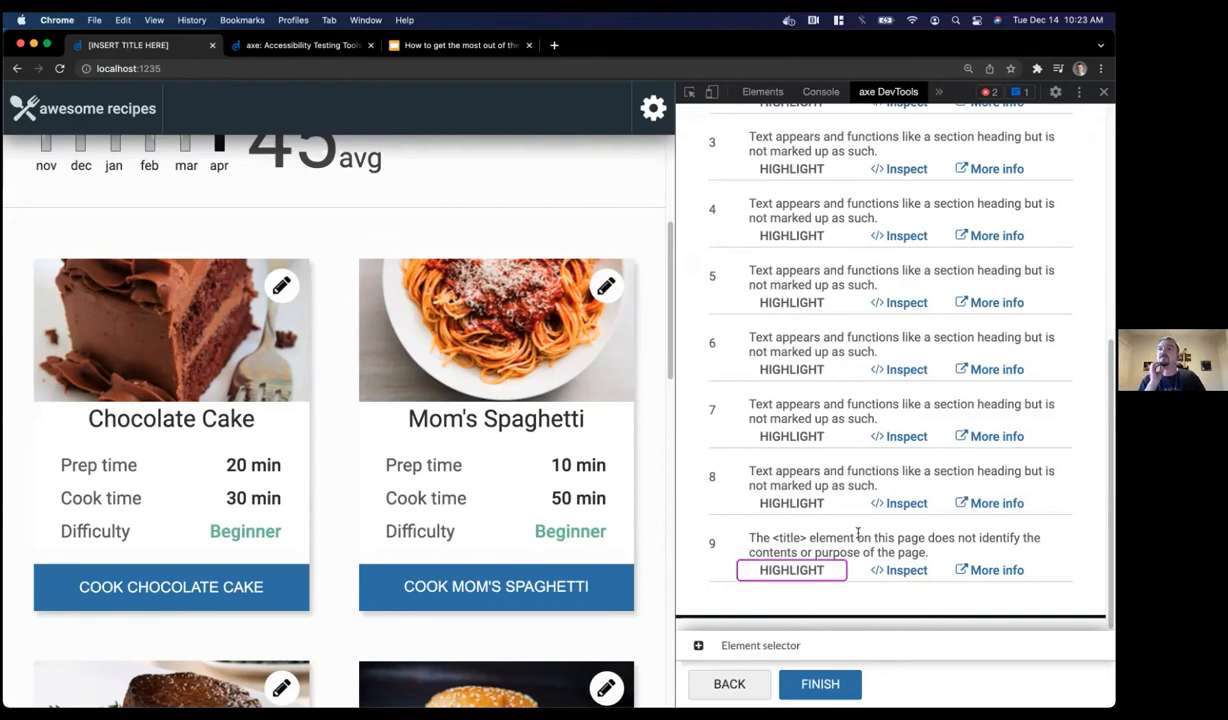
{"action": "scroll", "coordinate": [804, 465], "scroll_direction": "up", "scroll_amount": 10}
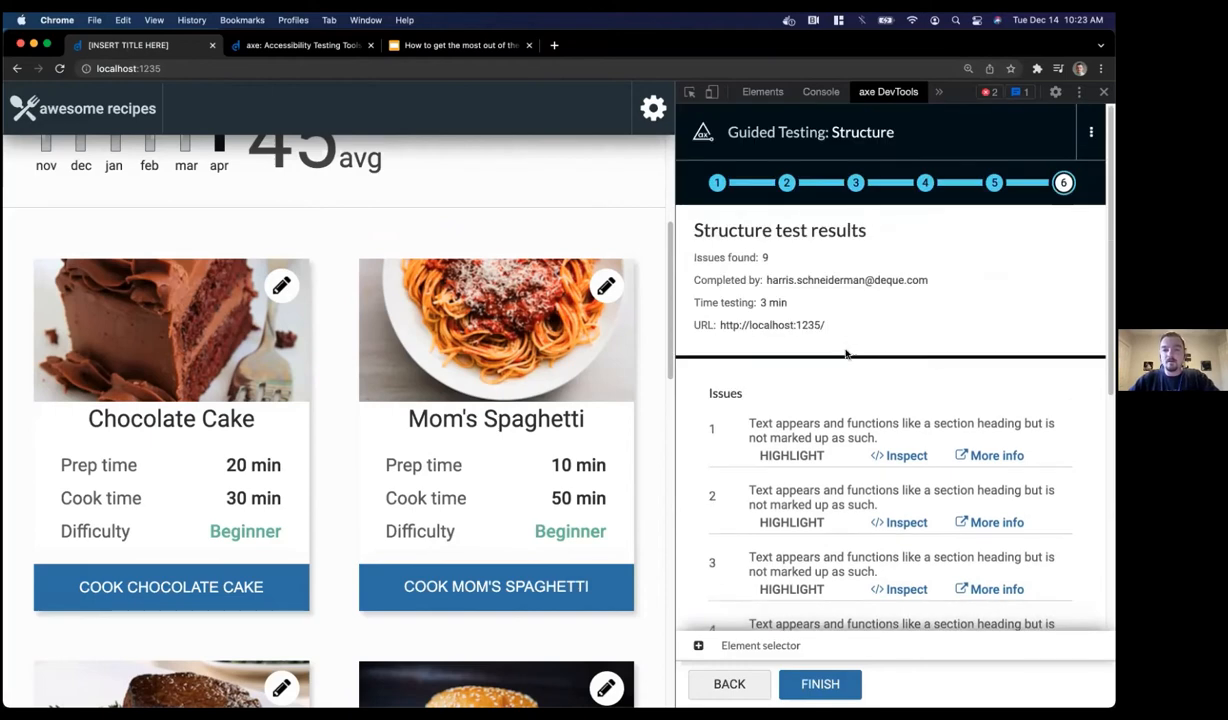
Finish the Structure test, enlarge the panel text, and review the 37-issue summary cards
{"action": "left_click", "coordinate": [820, 684]}
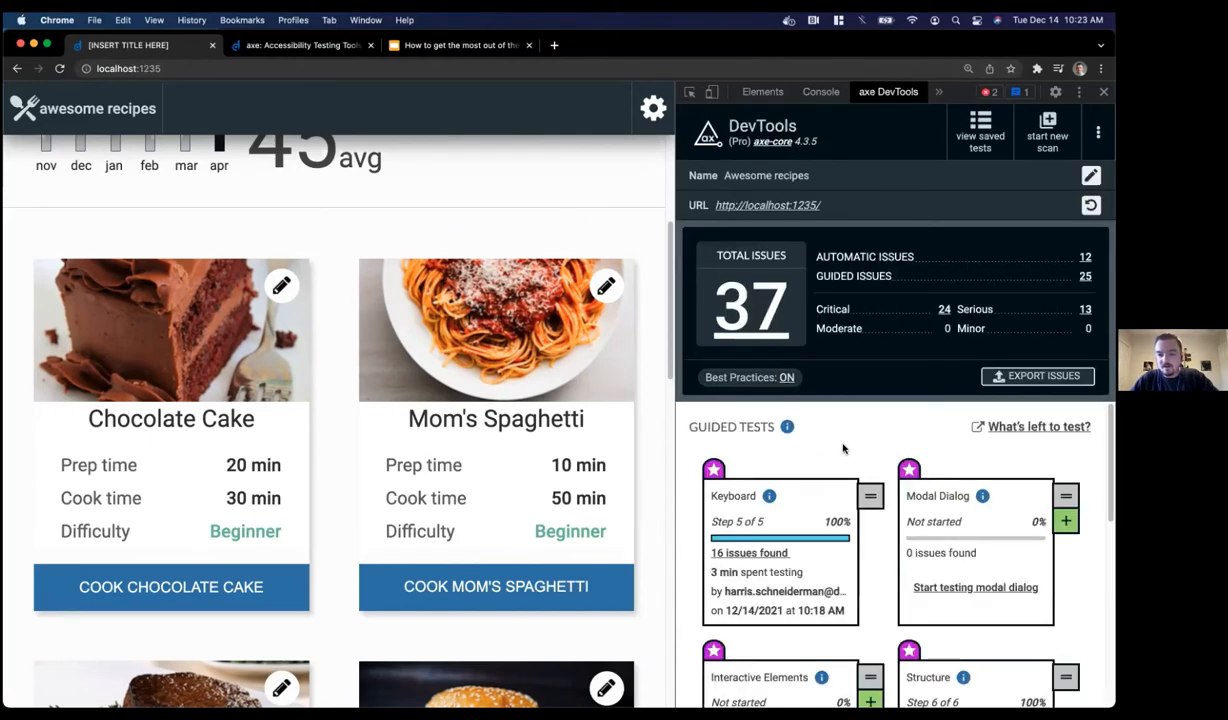
{"action": "key", "text": "super+plus"}
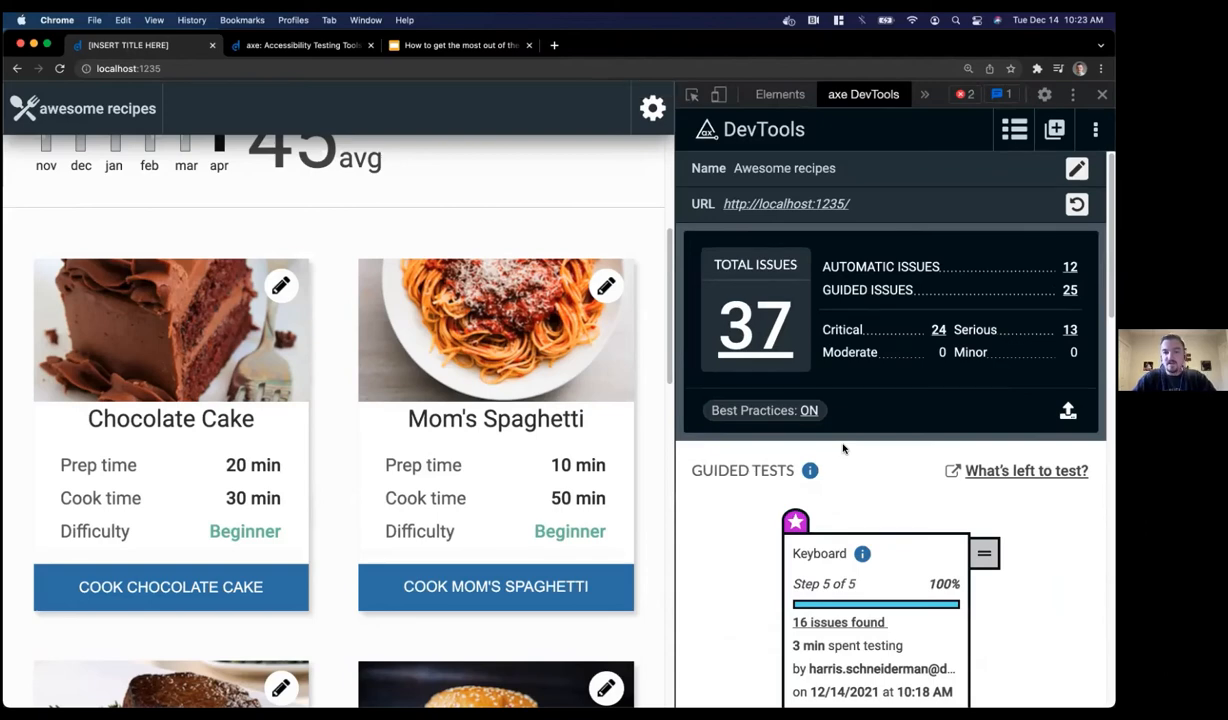
{"action": "scroll", "coordinate": [451, 181], "scroll_direction": "up", "scroll_amount": 4}
{"action": "scroll", "coordinate": [451, 181], "scroll_direction": "up", "scroll_amount": 3}
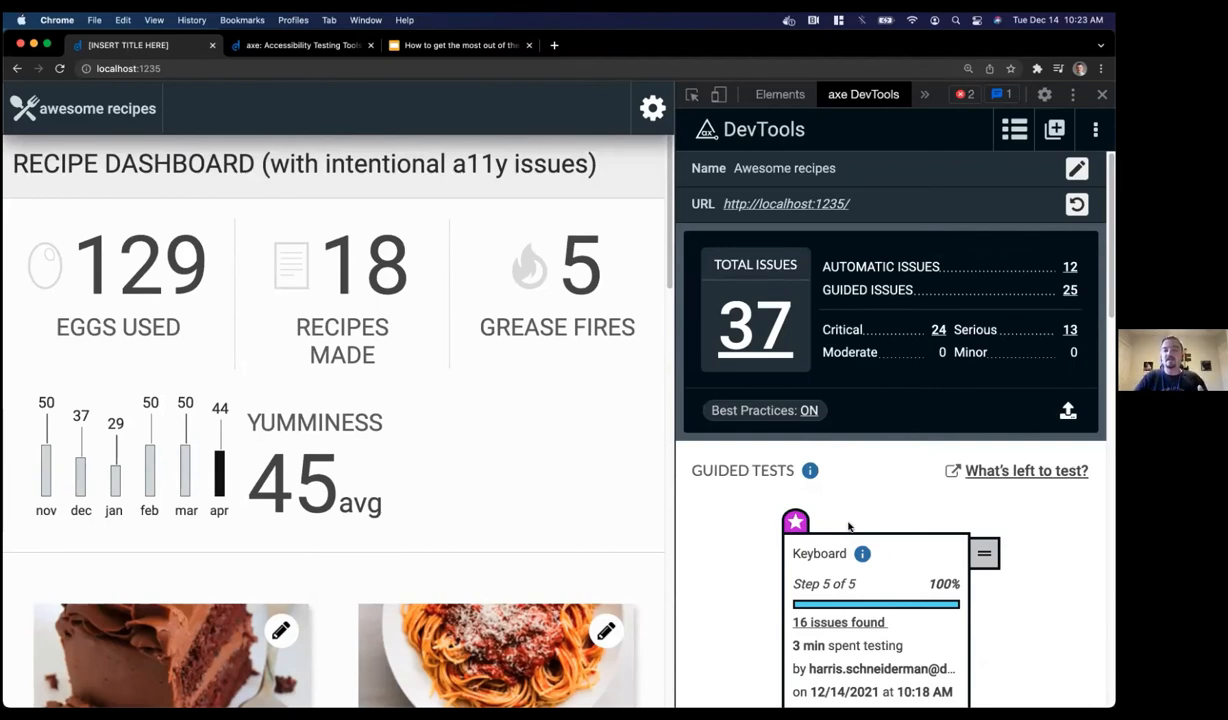
{"action": "scroll", "coordinate": [847, 500], "scroll_direction": "down", "scroll_amount": 5}
{"action": "scroll", "coordinate": [849, 527], "scroll_direction": "down", "scroll_amount": 1}
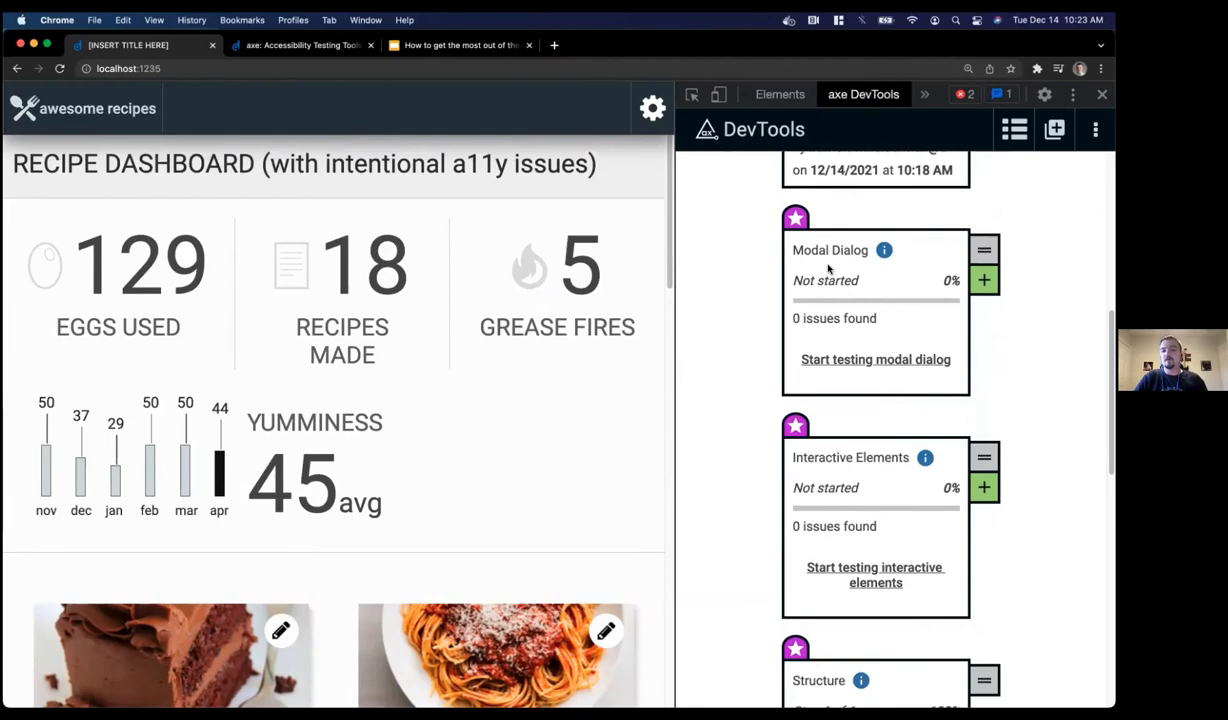
{"action": "scroll", "coordinate": [810, 280], "scroll_direction": "down", "scroll_amount": 3}
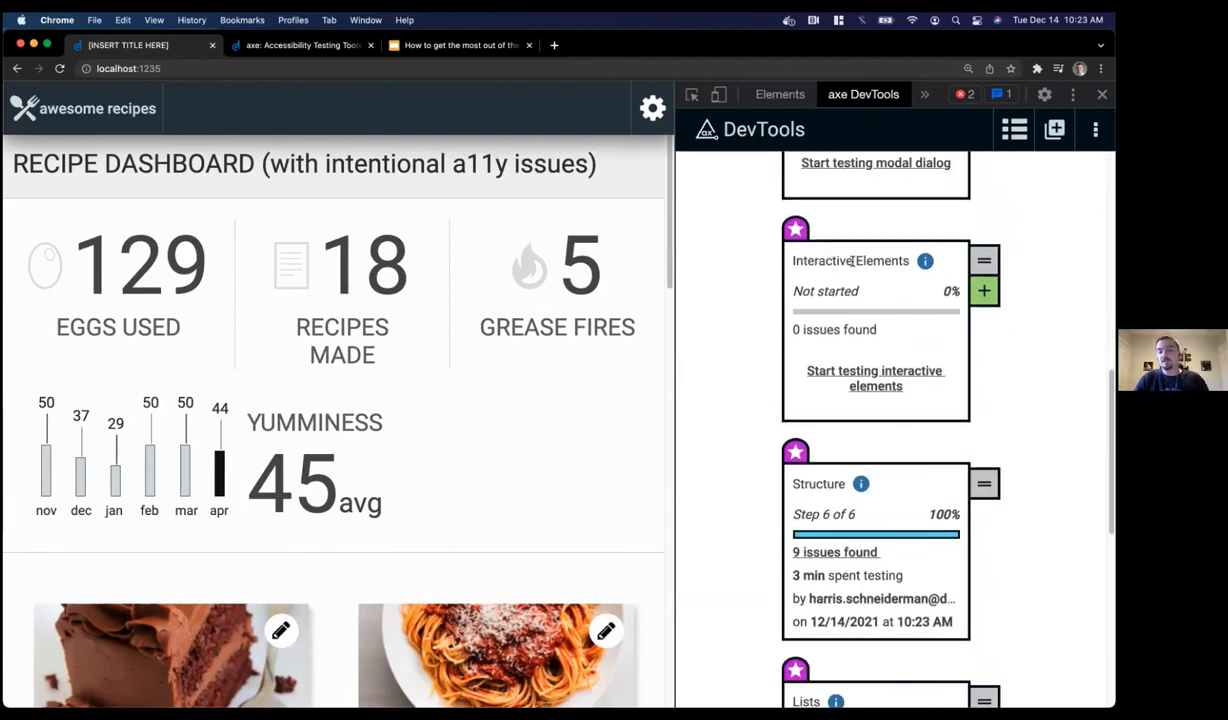
{"action": "scroll", "coordinate": [851, 260], "scroll_direction": "down", "scroll_amount": 1}
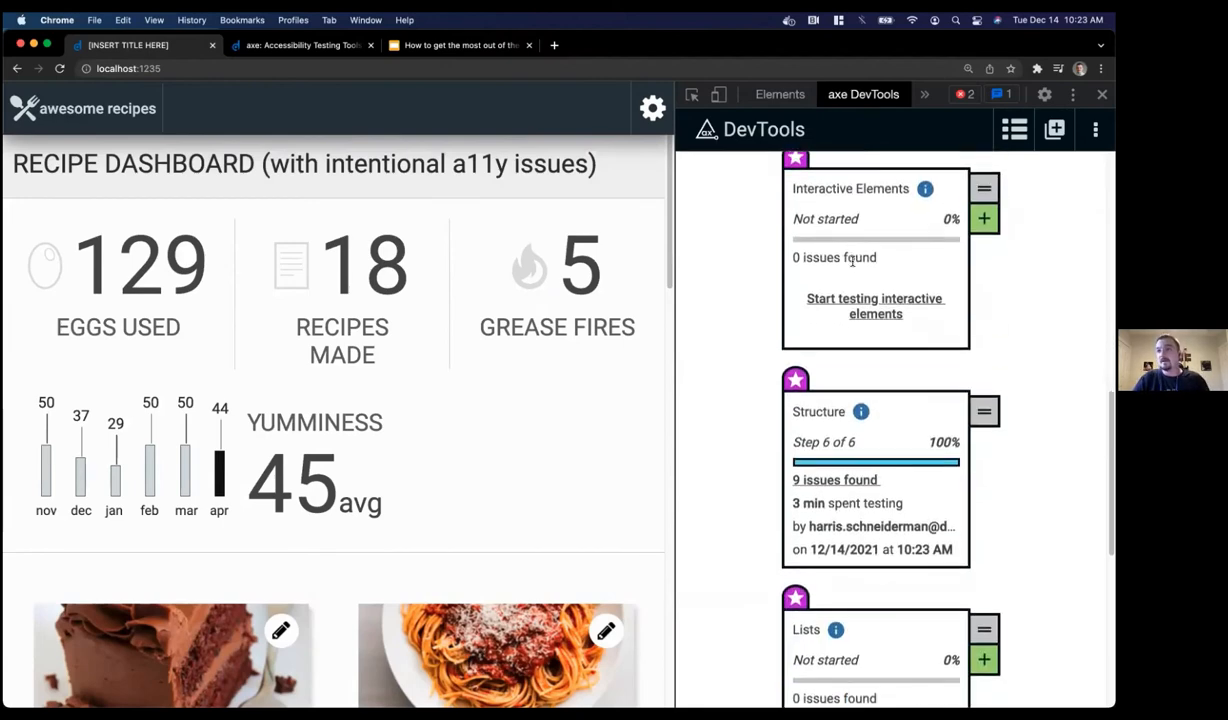
{"action": "scroll", "coordinate": [852, 260], "scroll_direction": "down", "scroll_amount": 1}
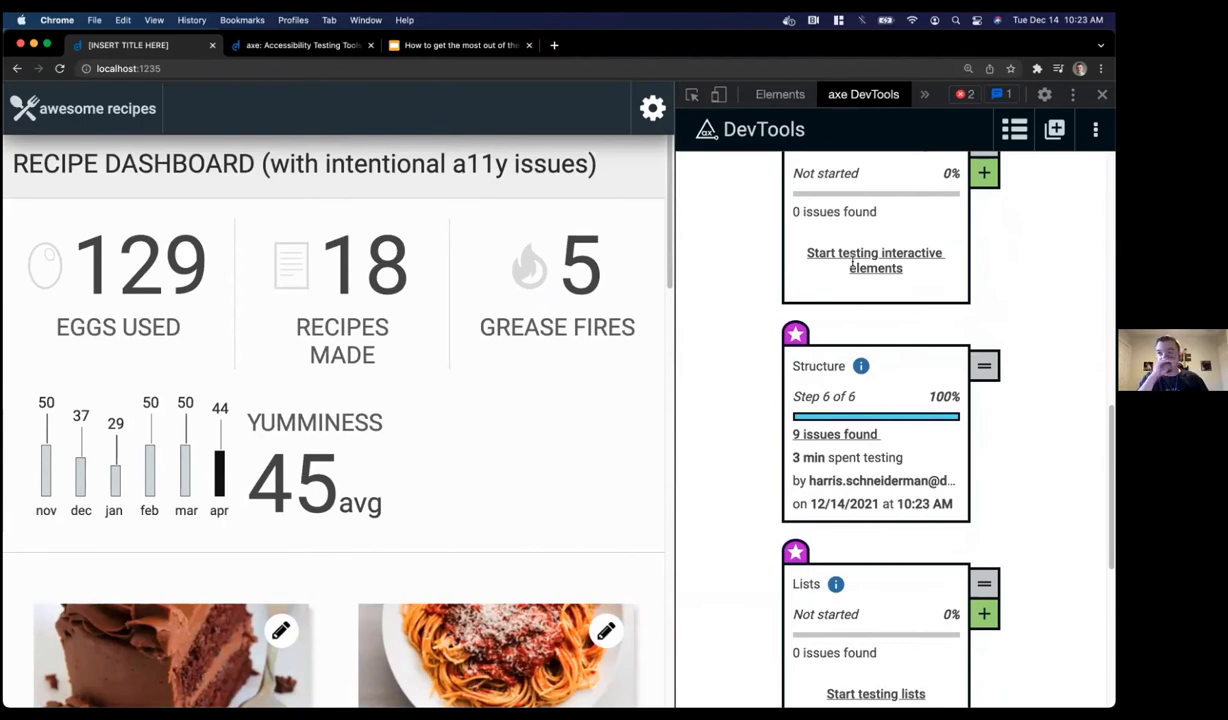
{"action": "scroll", "coordinate": [852, 262], "scroll_direction": "down", "scroll_amount": 8}
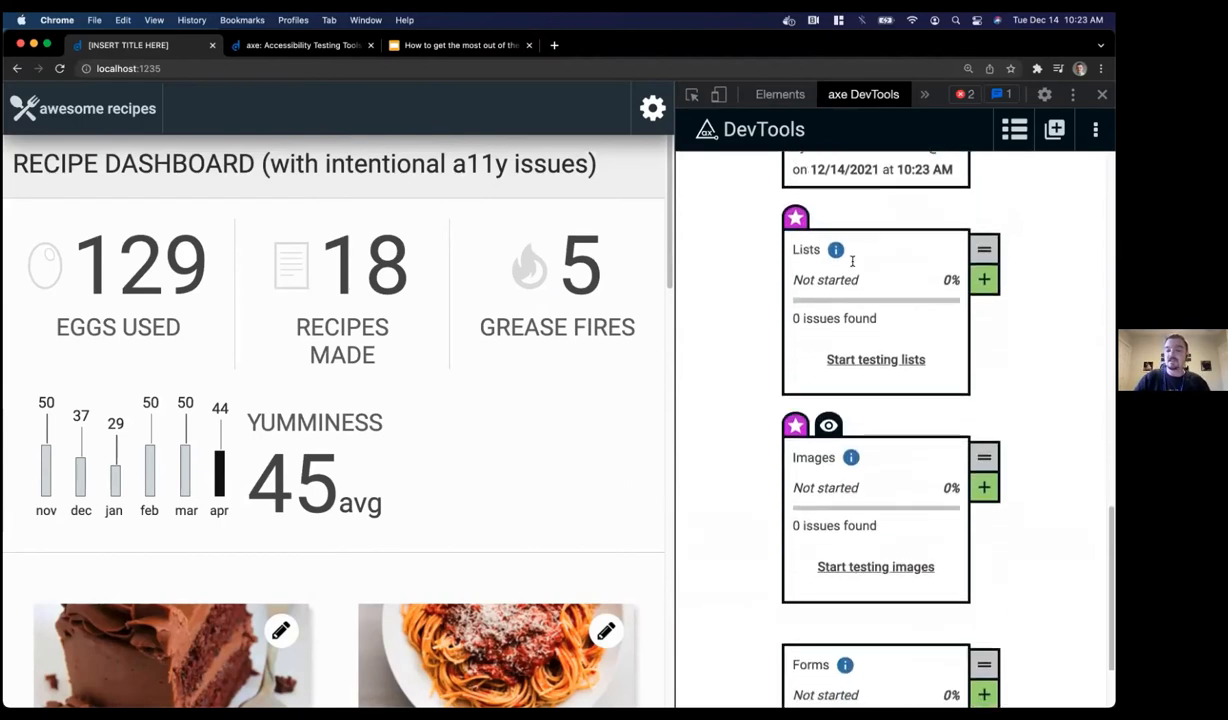
{"action": "scroll", "coordinate": [852, 262], "scroll_direction": "up", "scroll_amount": 15}
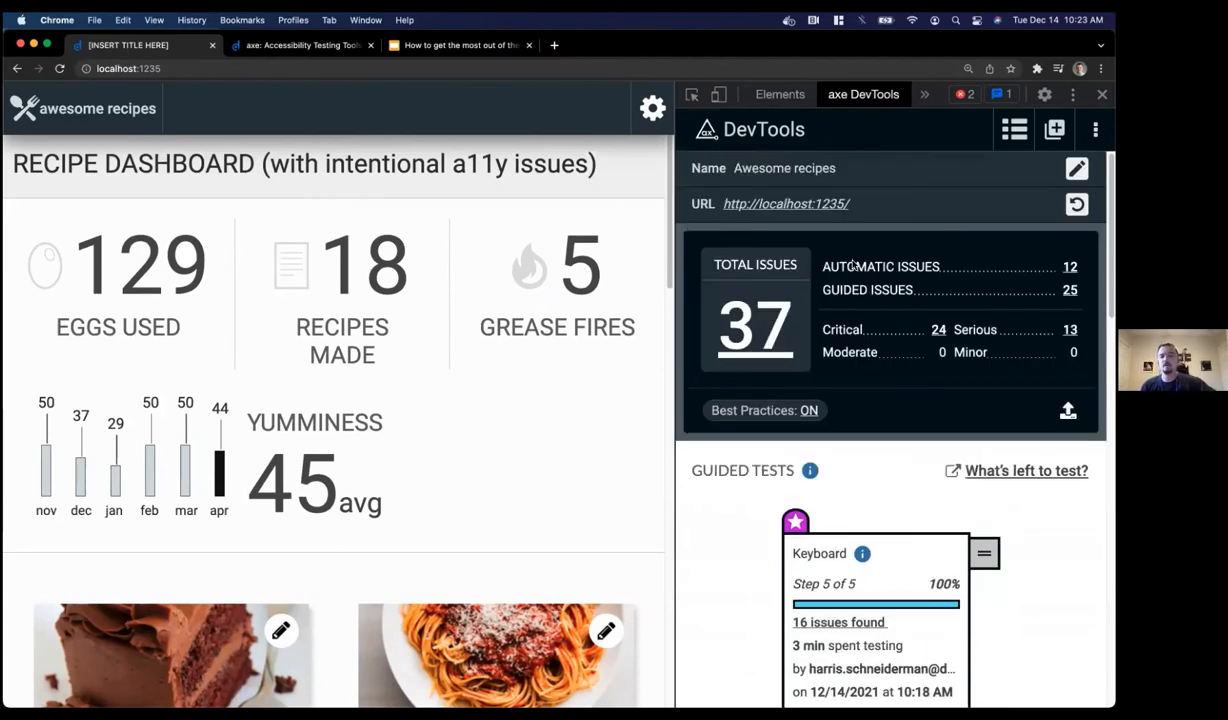
{"action": "scroll", "coordinate": [840, 405], "scroll_direction": "down", "scroll_amount": 2}
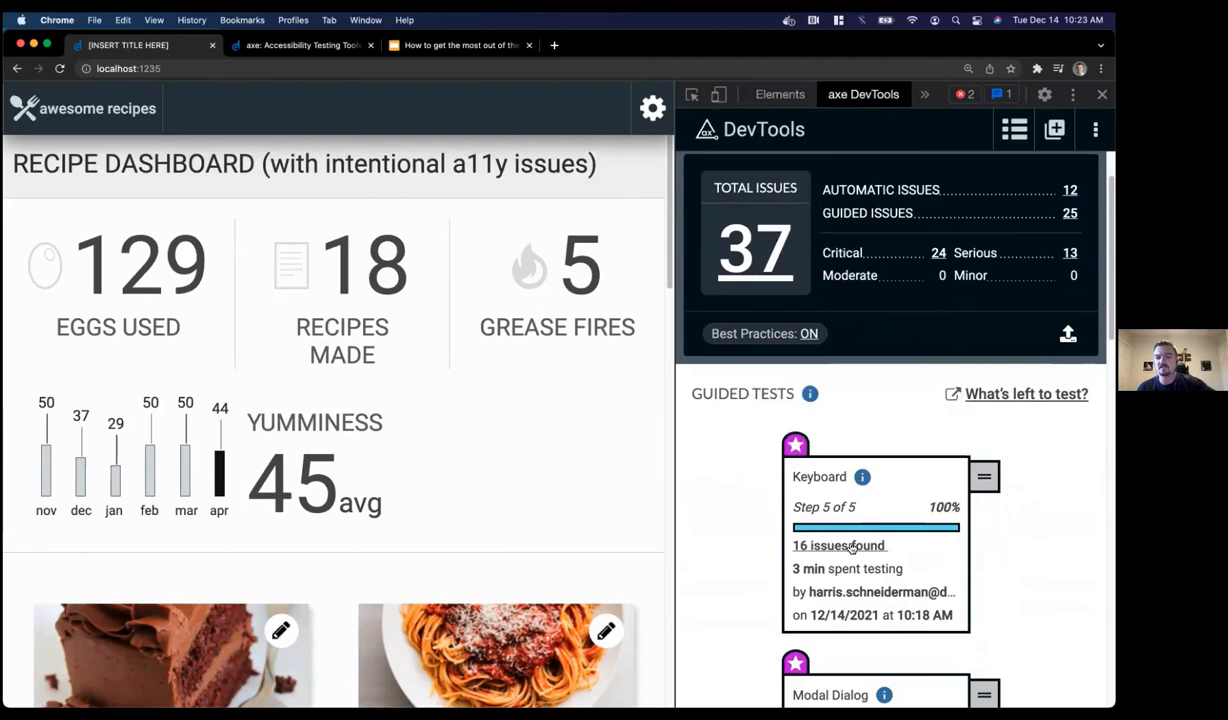
Open the Keyboard test's 16 issues and scroll down to the issue details
{"action": "left_click", "coordinate": [850, 547]}
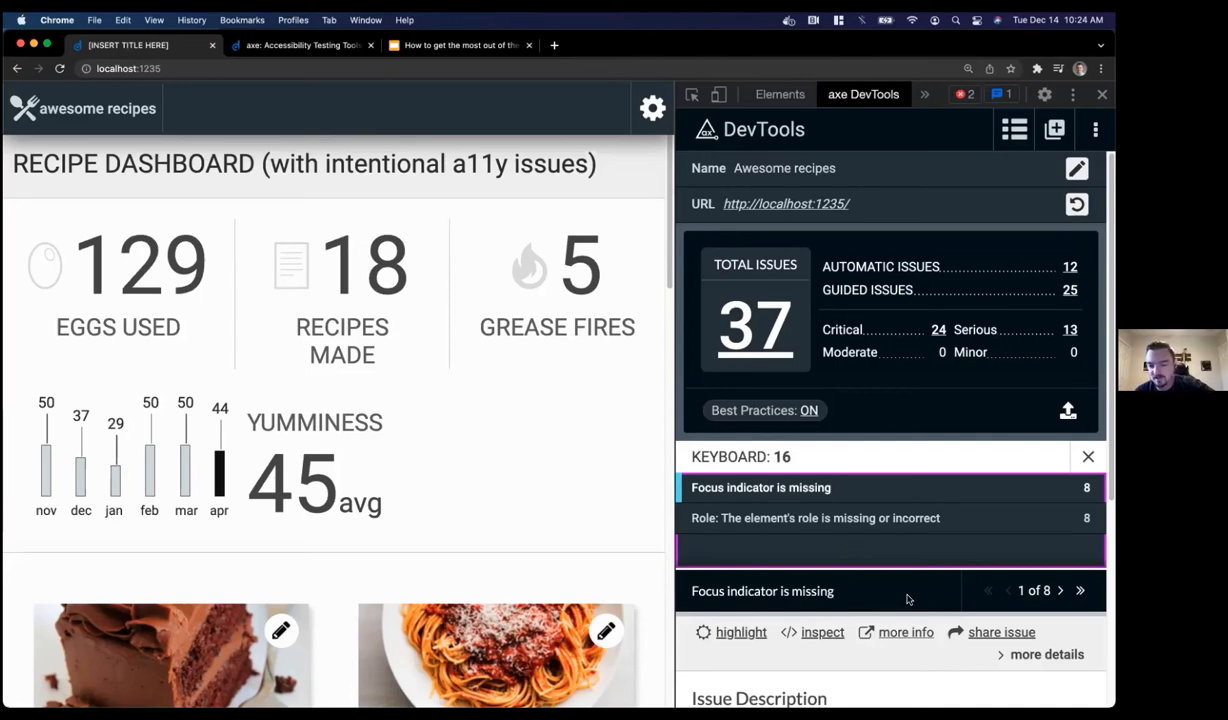
{"action": "scroll", "coordinate": [907, 592], "scroll_direction": "down", "scroll_amount": 3}
{"action": "scroll", "coordinate": [909, 600], "scroll_direction": "down", "scroll_amount": 1}
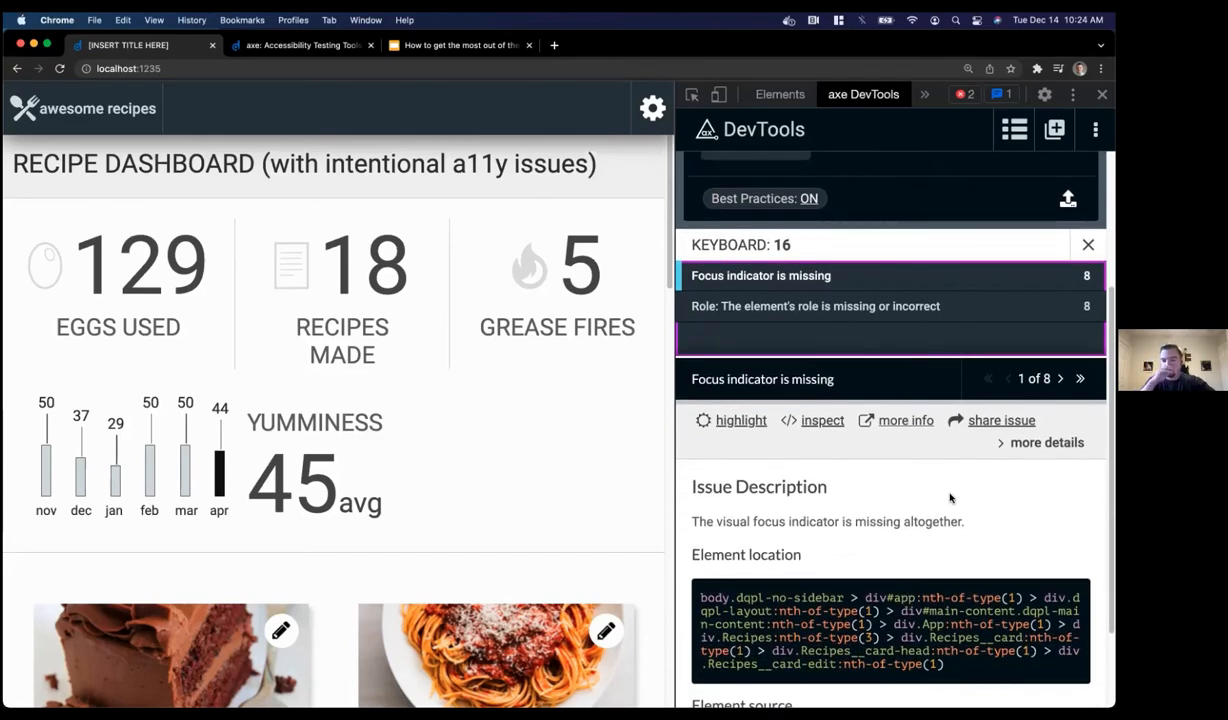
Copy the share link for the 'Focus indicator is missing' issue and open it in a new tab
{"action": "left_click", "coordinate": [981, 423]}
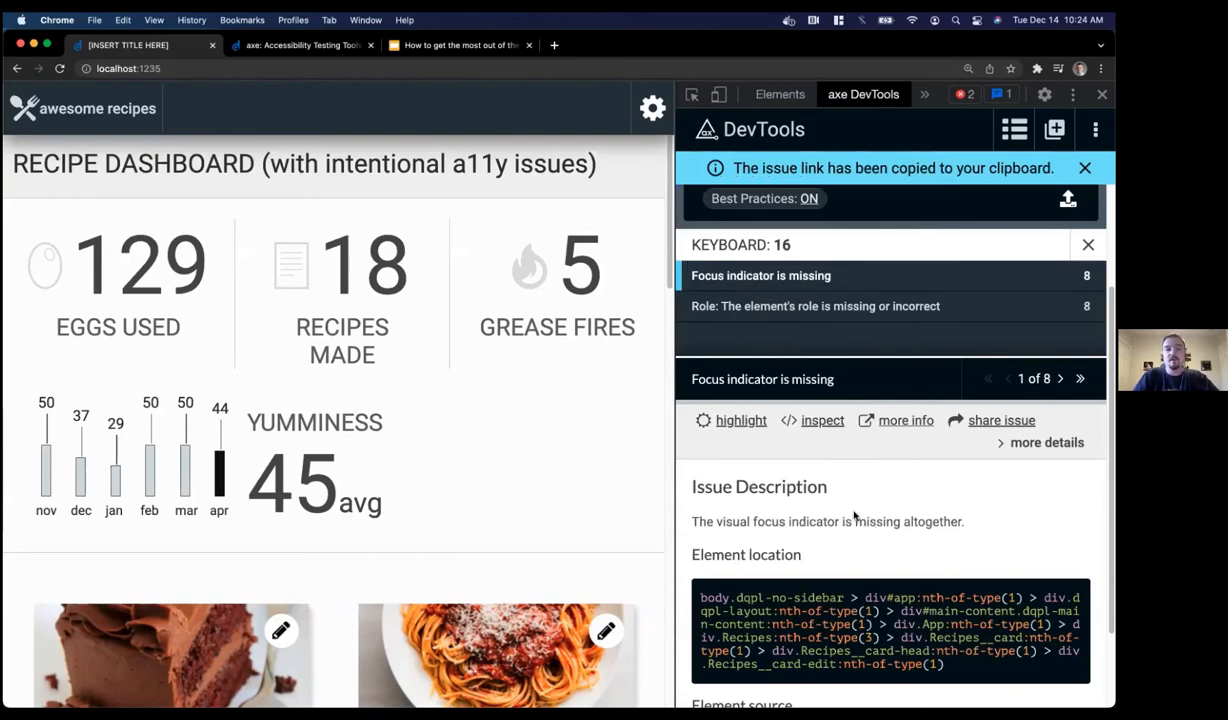
{"action": "key", "text": "super+t"}
{"action": "key", "text": "Return"}
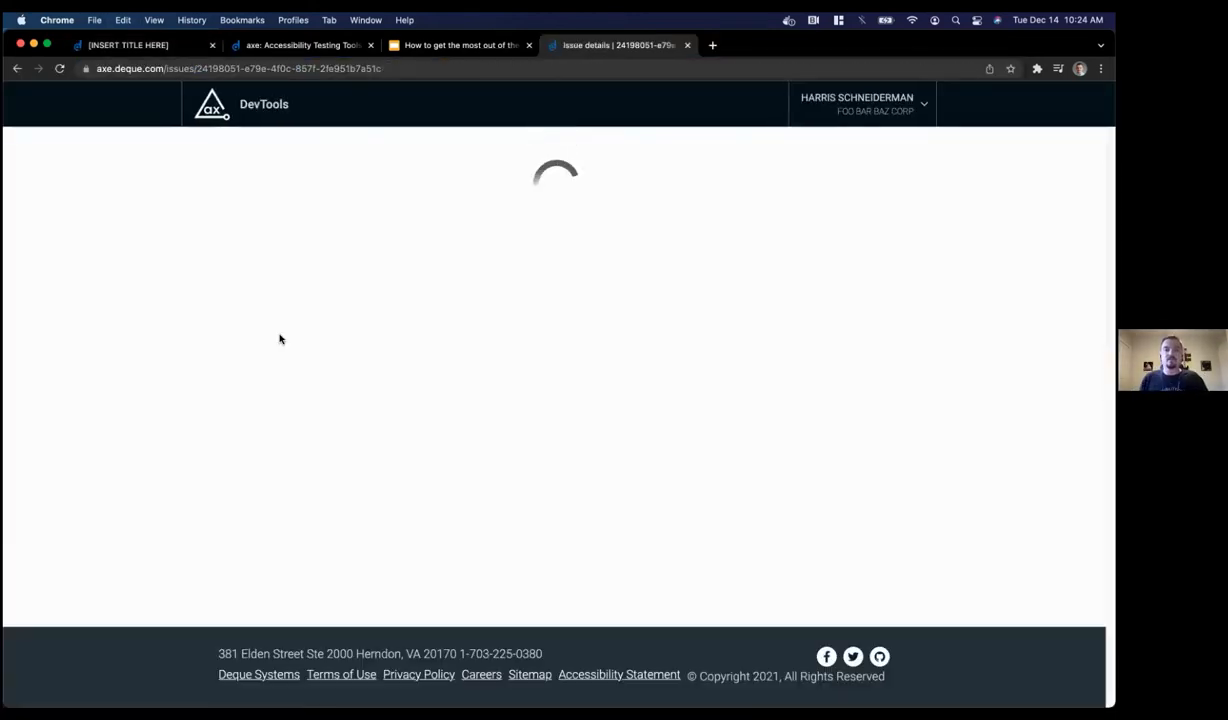
{"action": "scroll", "coordinate": [181, 352], "scroll_direction": "down", "scroll_amount": 1}
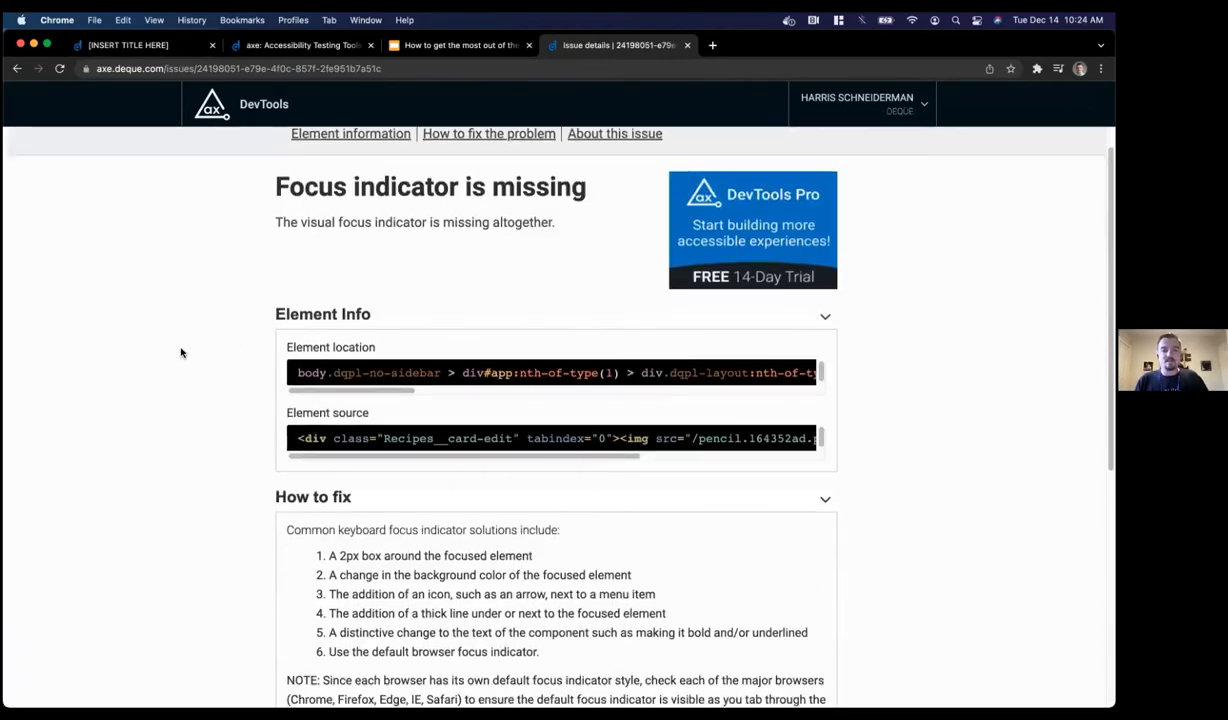
{"action": "scroll", "coordinate": [181, 352], "scroll_direction": "down", "scroll_amount": 4}
{"action": "scroll", "coordinate": [181, 352], "scroll_direction": "up", "scroll_amount": 5}
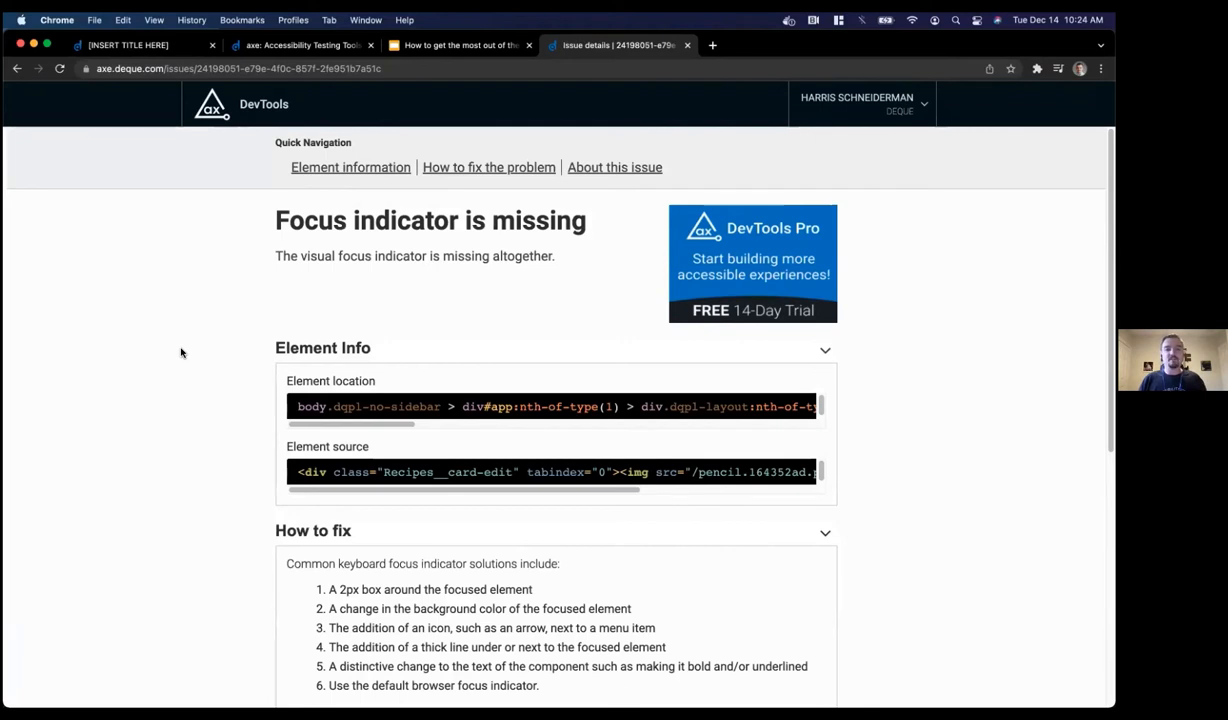
{"action": "scroll", "coordinate": [346, 271], "scroll_direction": "down", "scroll_amount": 3}
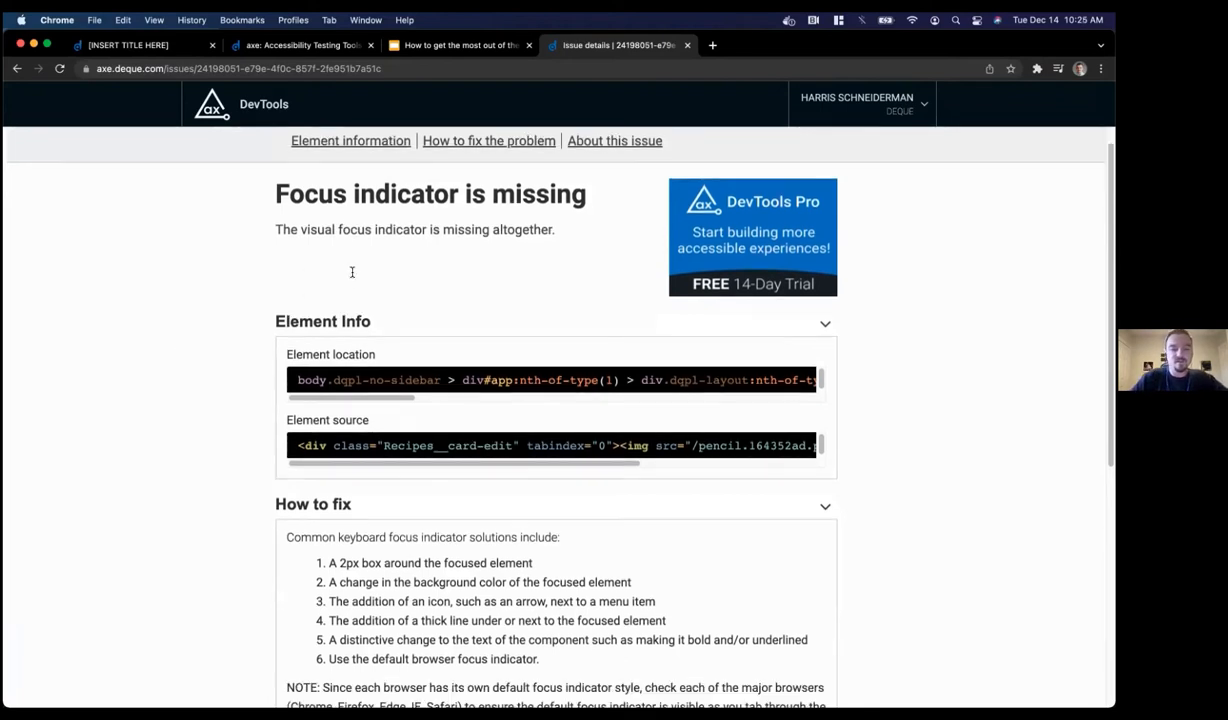
{"action": "scroll", "coordinate": [241, 452], "scroll_direction": "down", "scroll_amount": 5}
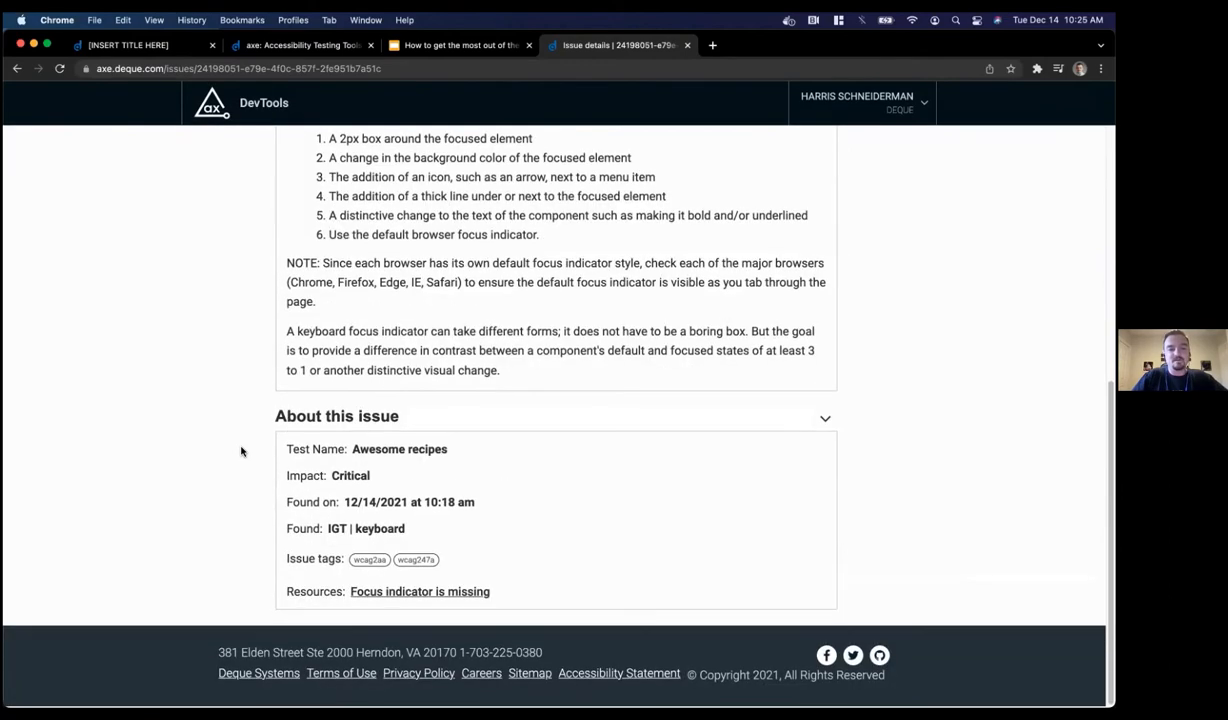
{"action": "scroll", "coordinate": [241, 452], "scroll_direction": "up", "scroll_amount": 5}
{"action": "scroll", "coordinate": [241, 452], "scroll_direction": "up", "scroll_amount": 3}
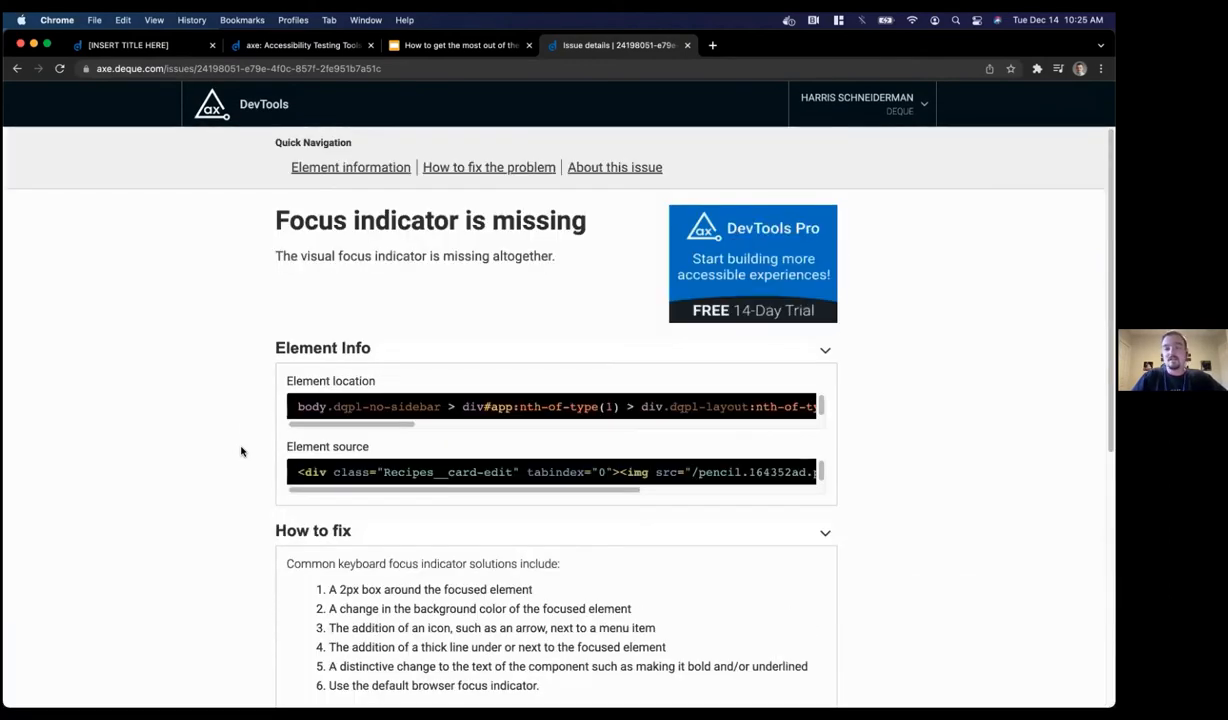
{"action": "left_click", "coordinate": [272, 64]}
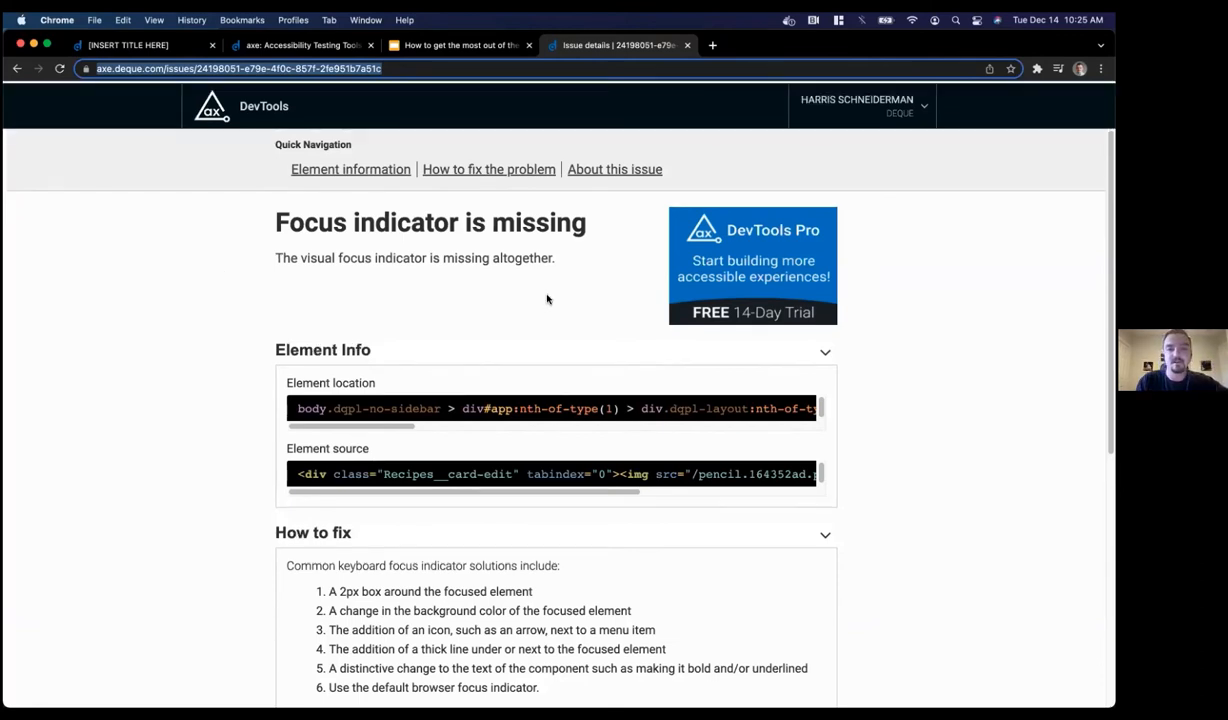
{"action": "left_click", "coordinate": [685, 45]}
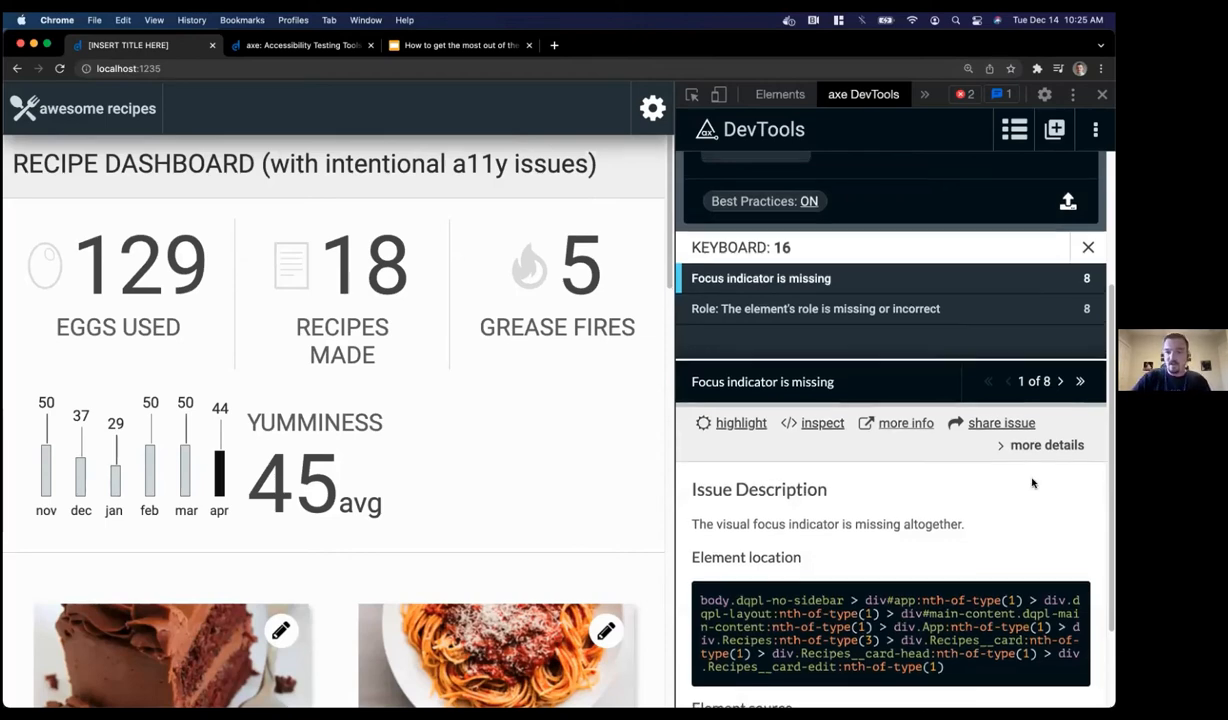
Export the 'Keyboard issues (16)' group as a localhost_1235 CSV file
{"action": "scroll", "coordinate": [1030, 482], "scroll_direction": "up", "scroll_amount": 4}
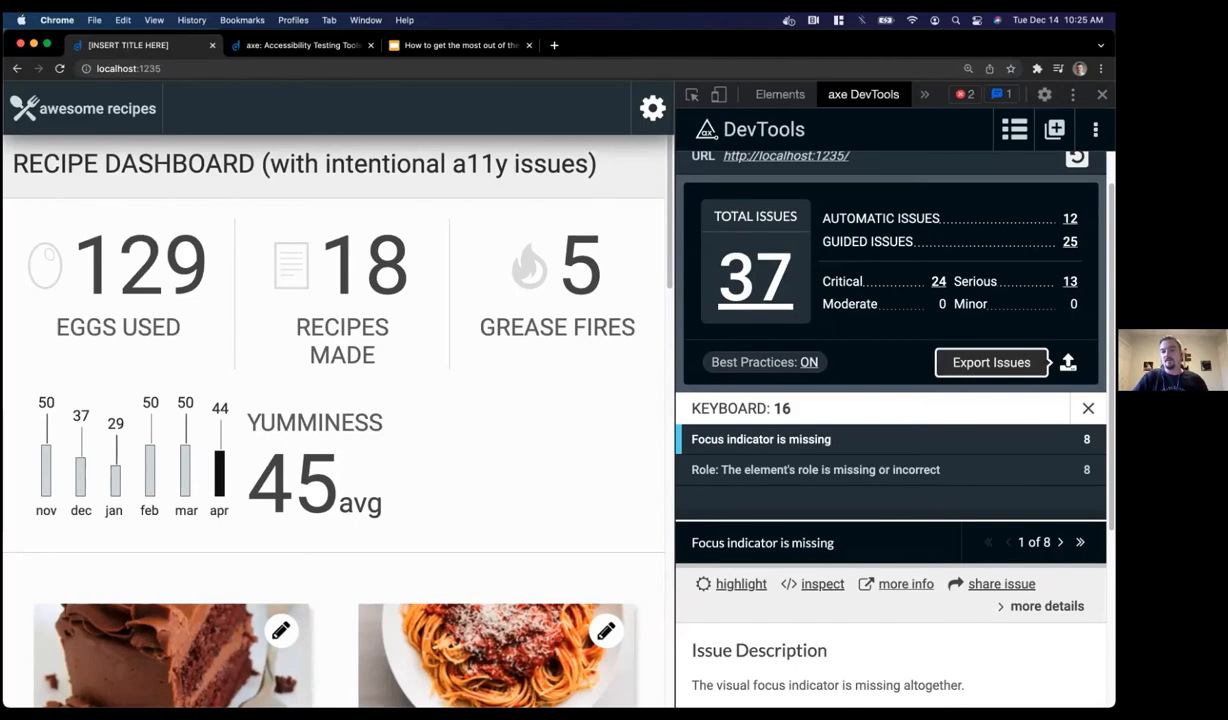
{"action": "left_click", "coordinate": [1068, 362]}
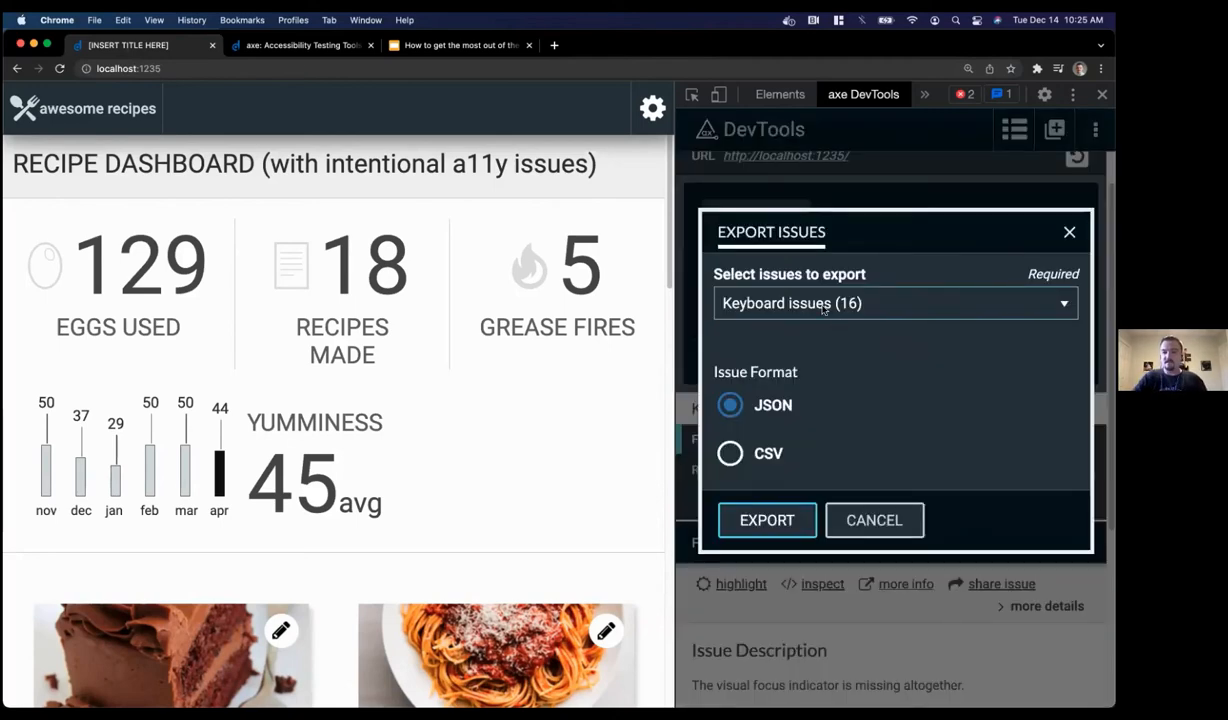
{"action": "left_click", "coordinate": [792, 302]}
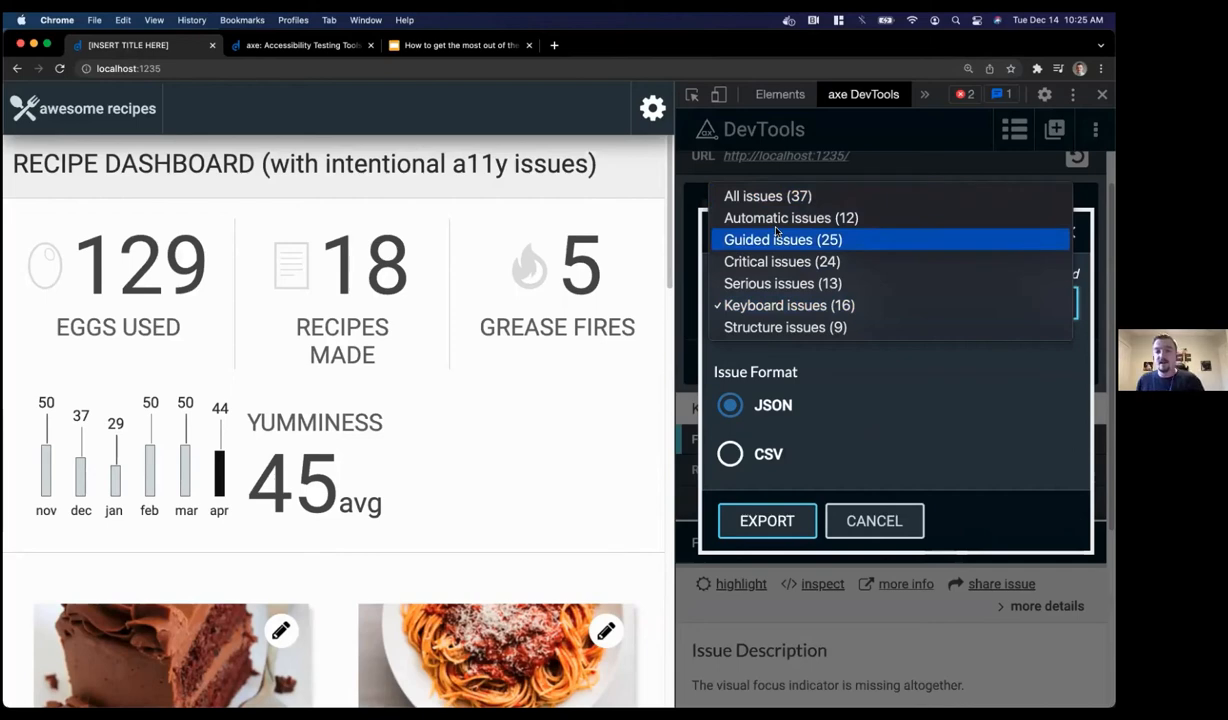
{"action": "left_click", "coordinate": [784, 306]}
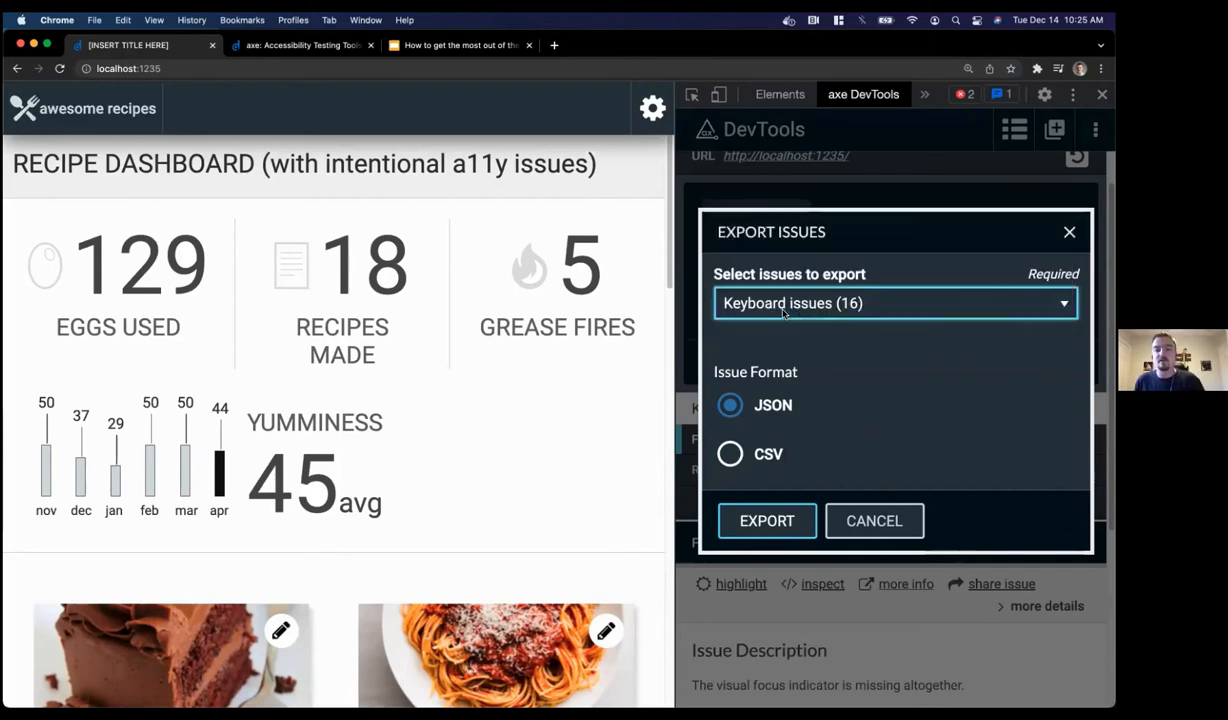
{"action": "left_click", "coordinate": [729, 400]}
{"action": "left_click", "coordinate": [733, 456]}
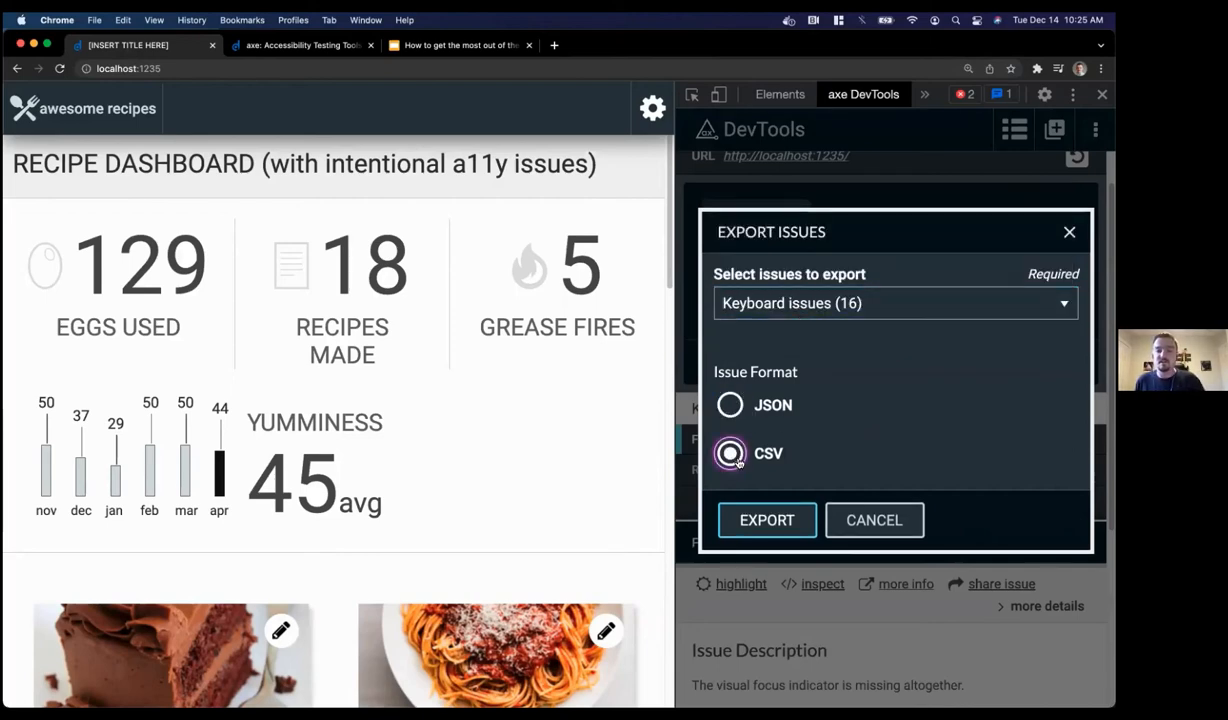
{"action": "left_click", "coordinate": [768, 517]}
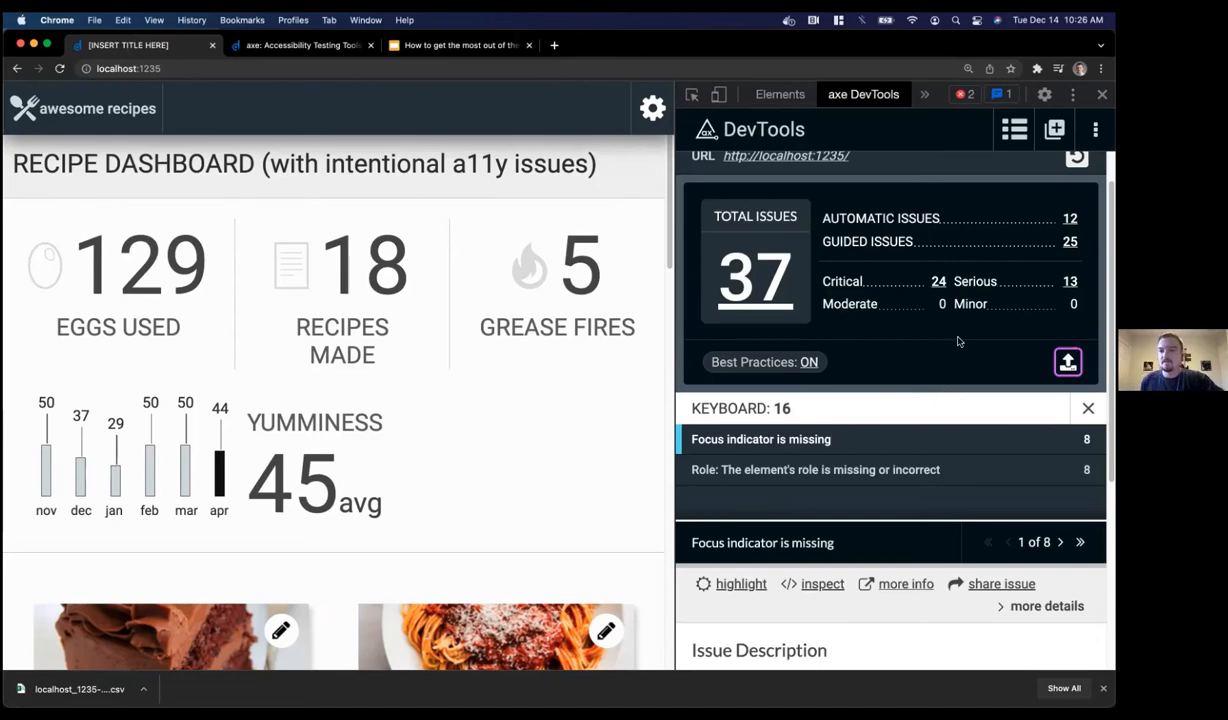
Open the axe DevTools settings and leave the WCAG level at All
{"action": "left_click", "coordinate": [1095, 129]}
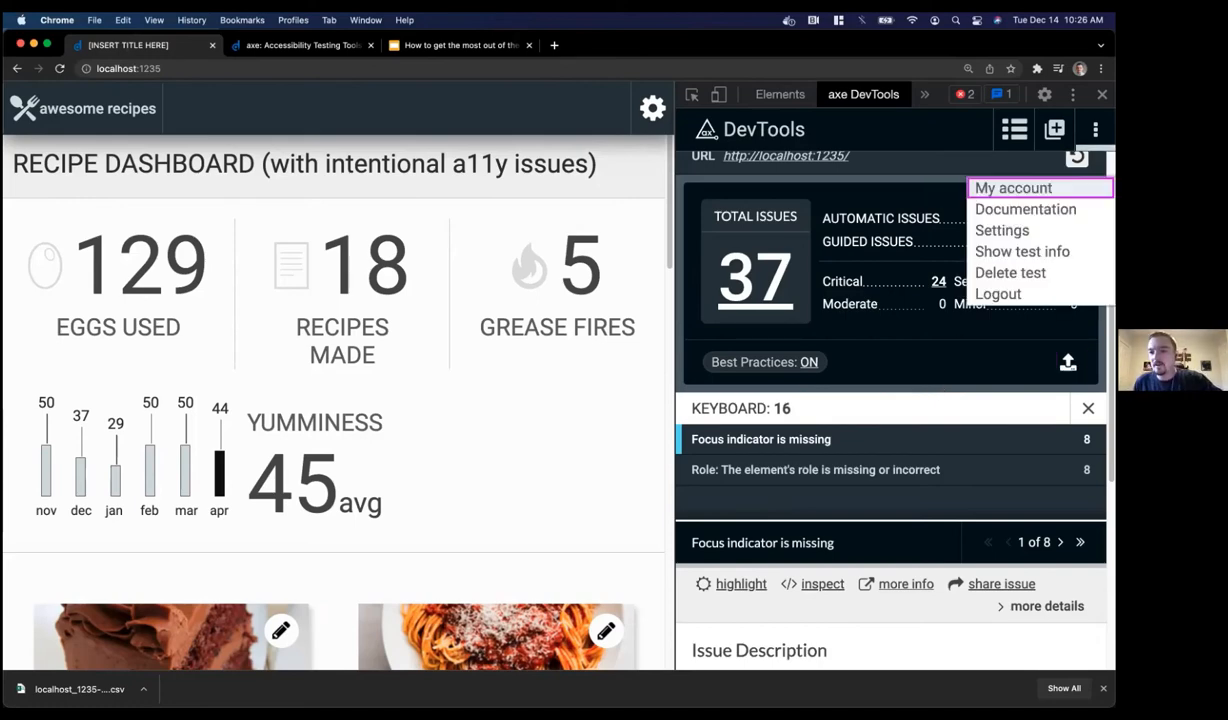
{"action": "left_click", "coordinate": [1037, 232]}
{"action": "scroll", "coordinate": [864, 298], "scroll_direction": "down", "scroll_amount": 5}
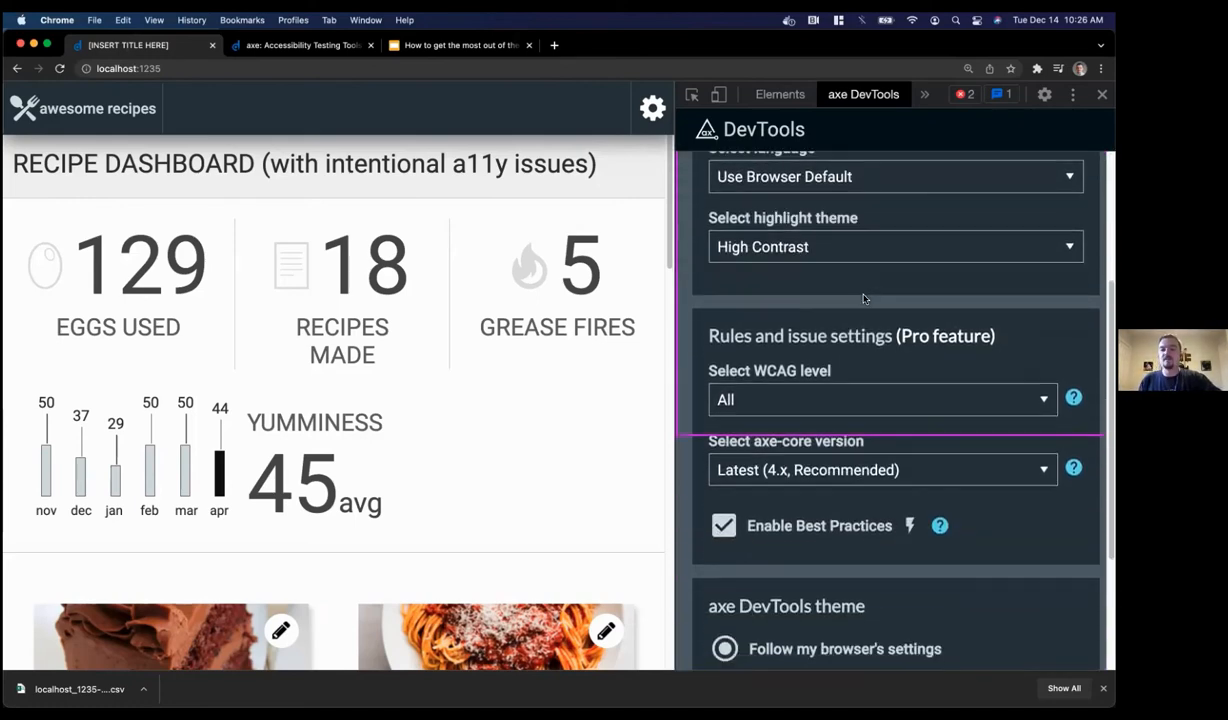
{"action": "scroll", "coordinate": [864, 300], "scroll_direction": "up", "scroll_amount": 5}
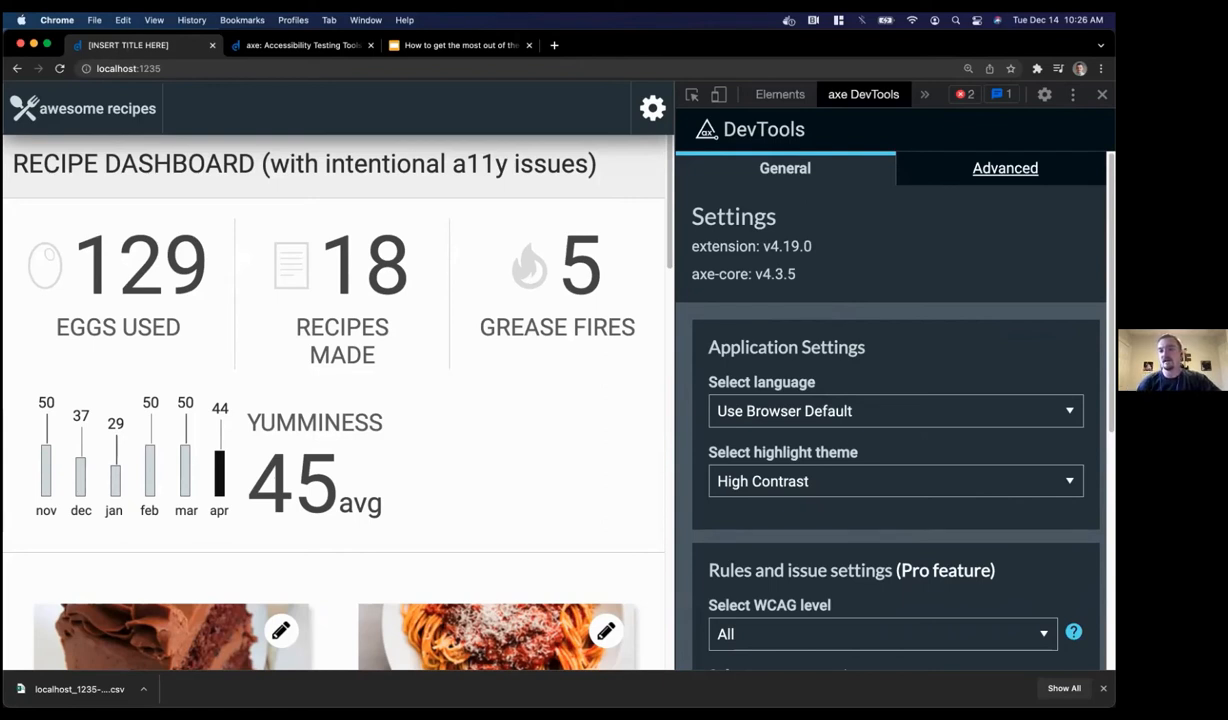
{"action": "scroll", "coordinate": [880, 400], "scroll_direction": "down", "scroll_amount": 1}
{"action": "scroll", "coordinate": [962, 250], "scroll_direction": "down", "scroll_amount": 5}
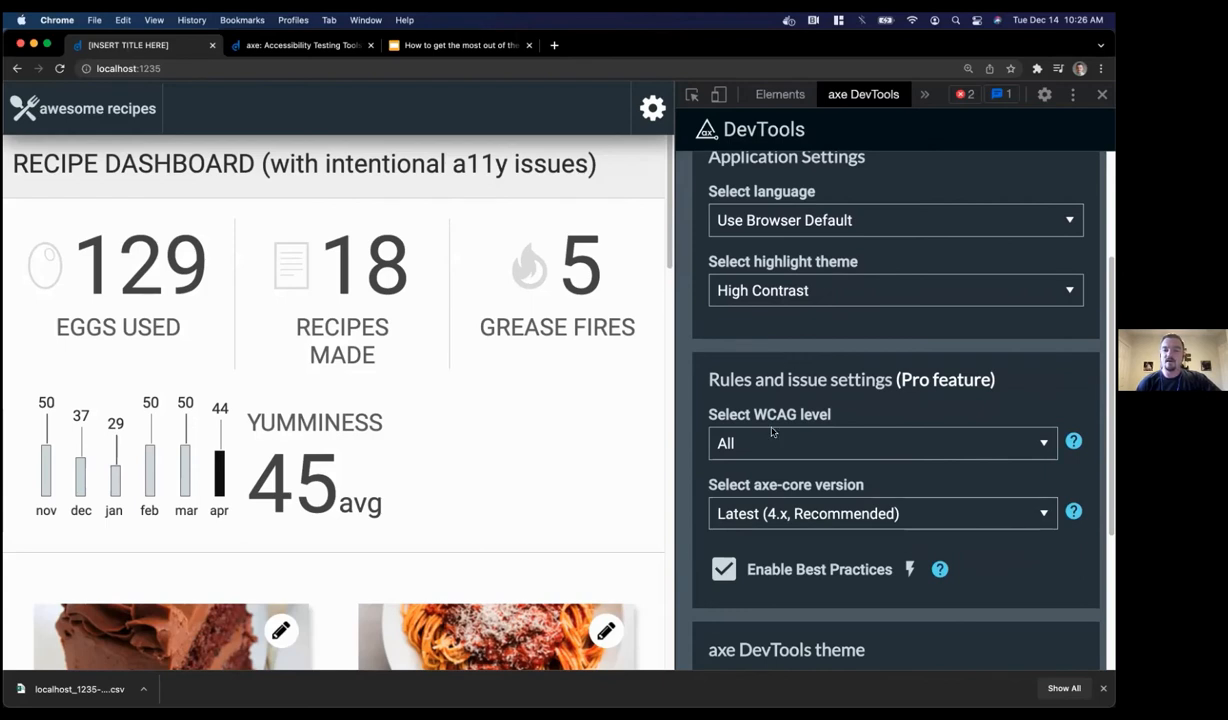
{"action": "left_click", "coordinate": [779, 444]}
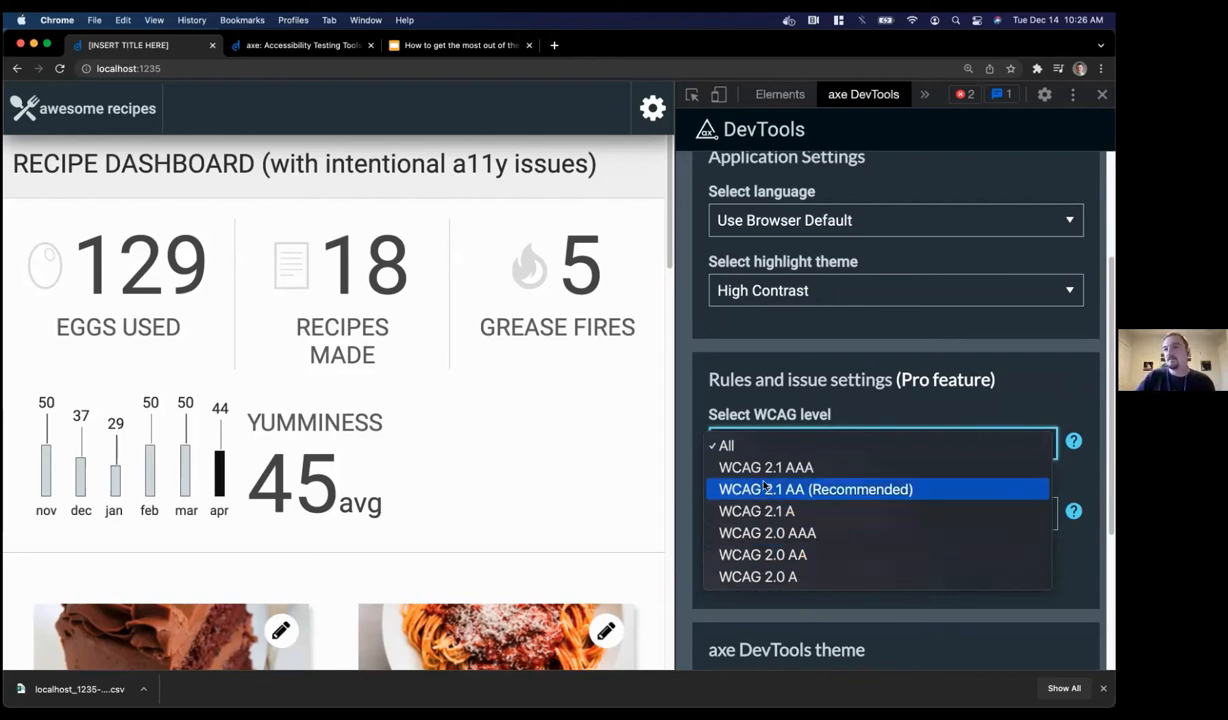
{"action": "left_click", "coordinate": [726, 445]}
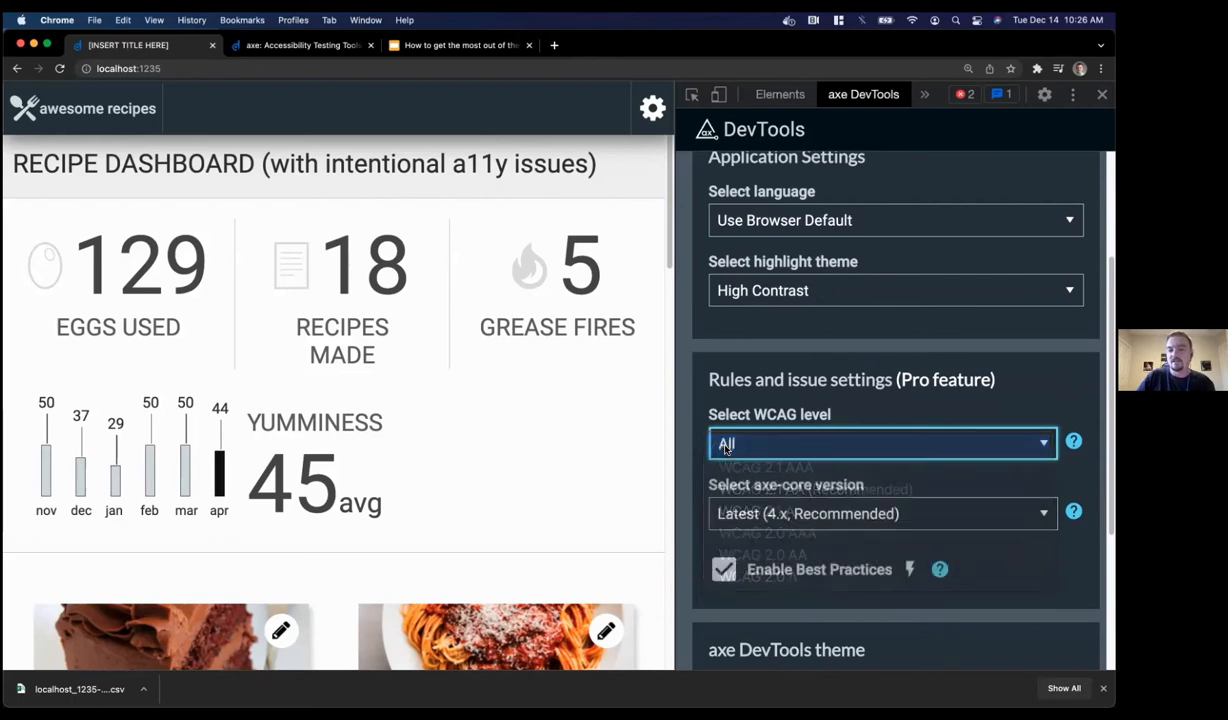
{"action": "left_click", "coordinate": [730, 380]}
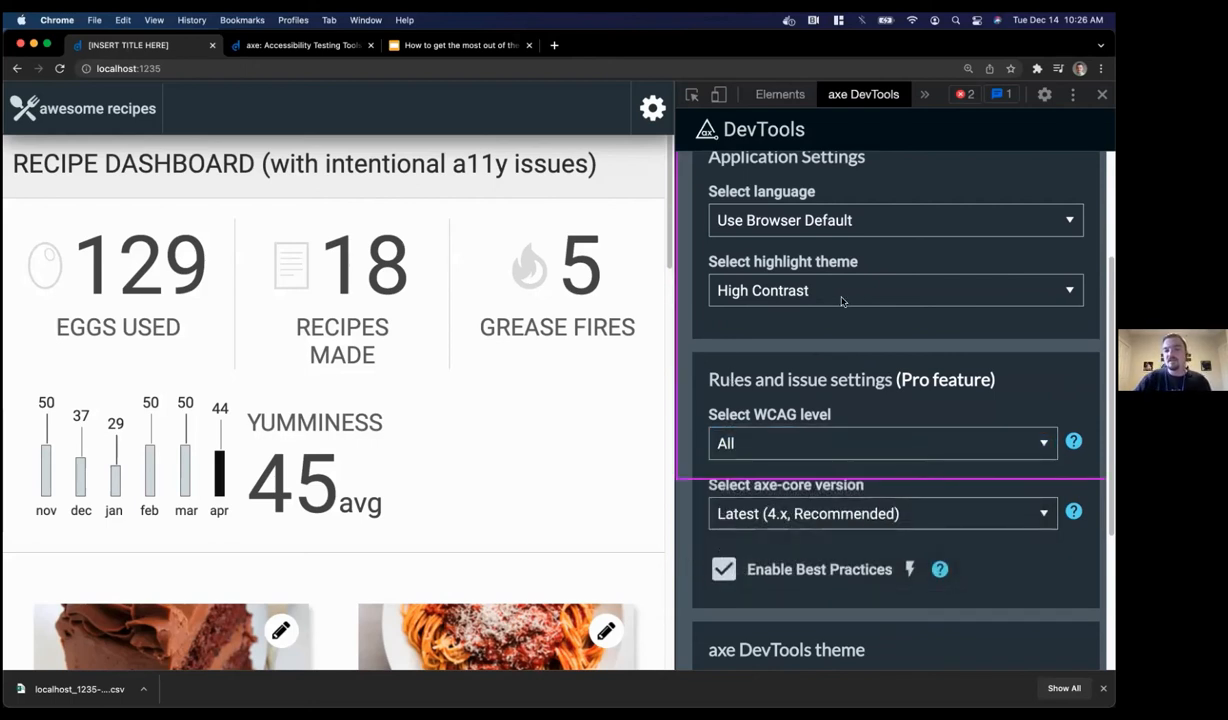
Keep the axe-core version at Latest and leave settings for the issue results
{"action": "scroll", "coordinate": [810, 290], "scroll_direction": "up", "scroll_amount": 5}
{"action": "scroll", "coordinate": [833, 279], "scroll_direction": "down", "scroll_amount": 5}
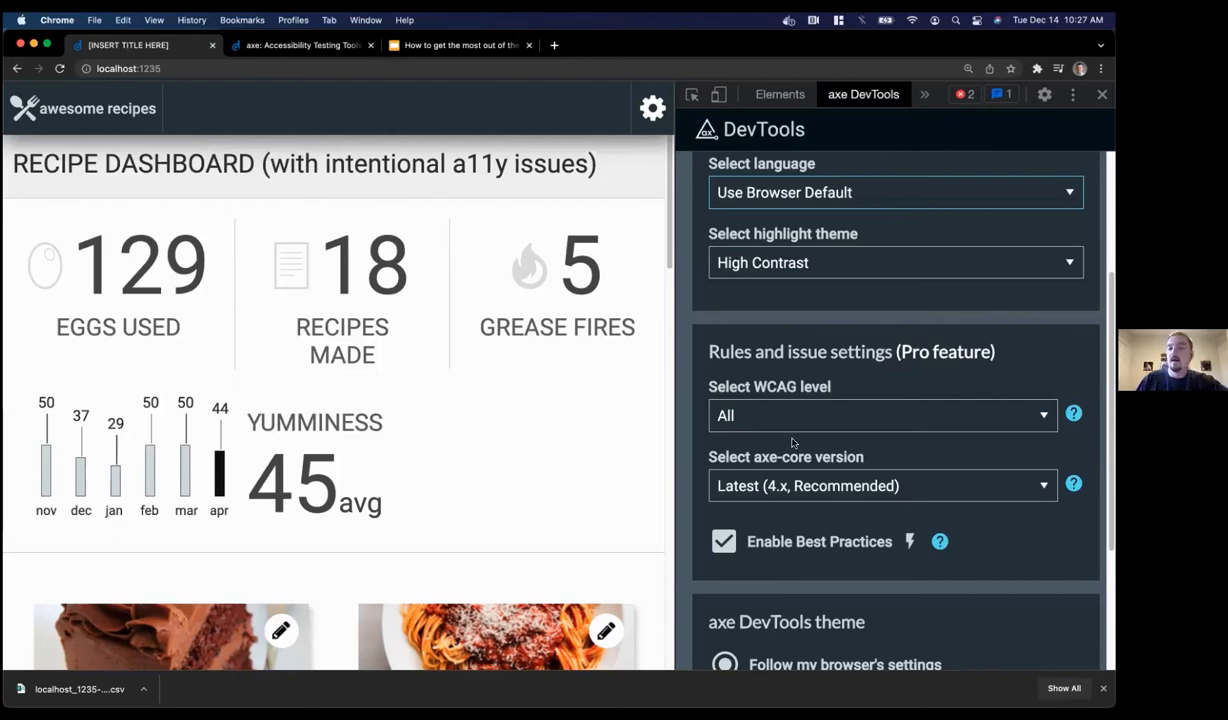
{"action": "left_click", "coordinate": [766, 477]}
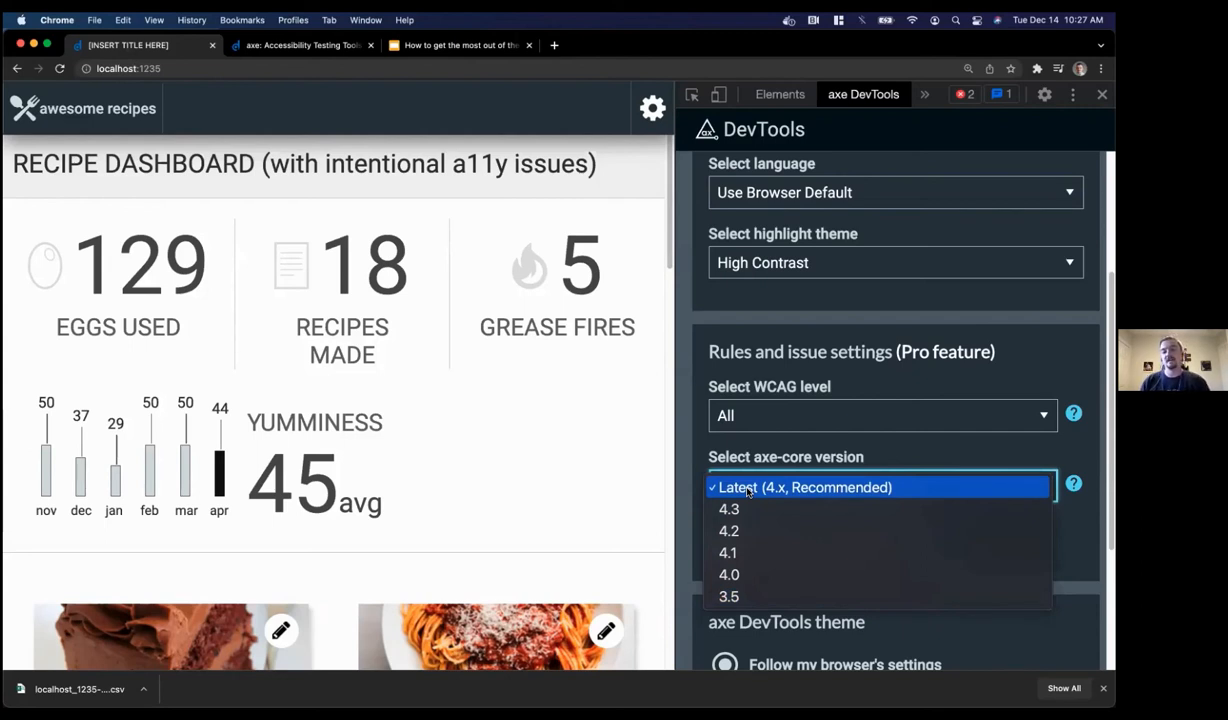
{"action": "left_click", "coordinate": [746, 446]}
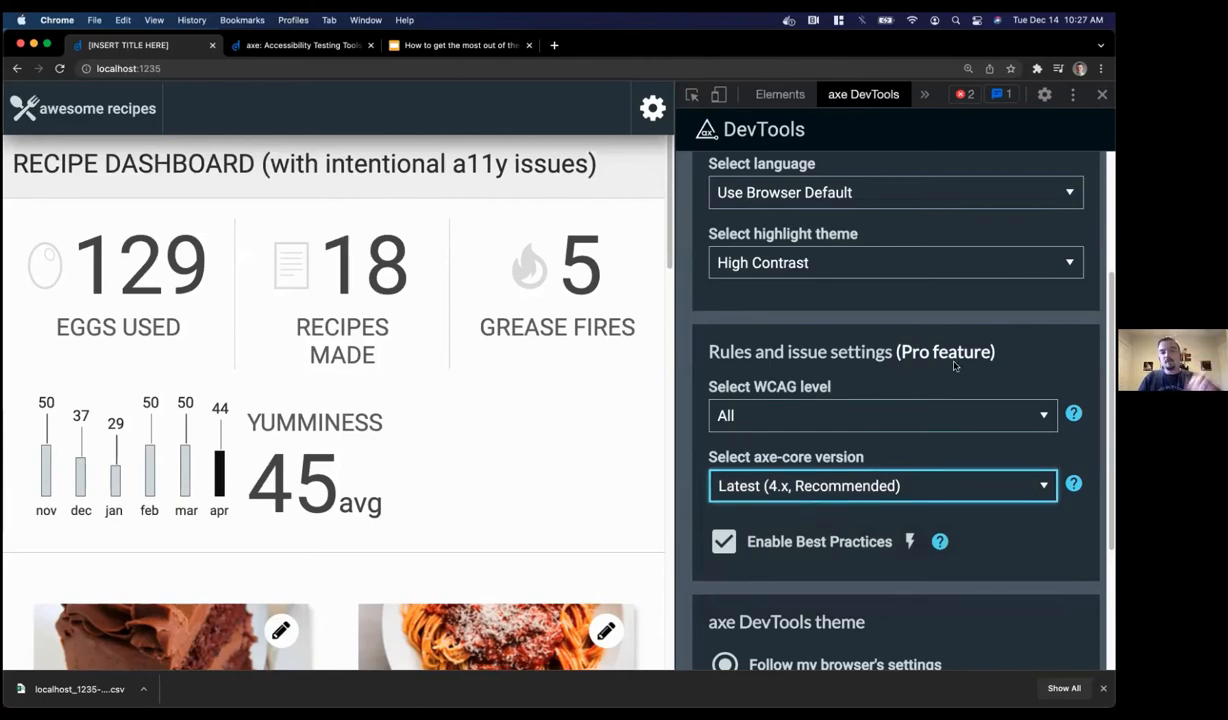
{"action": "scroll", "coordinate": [954, 366], "scroll_direction": "up", "scroll_amount": 5}
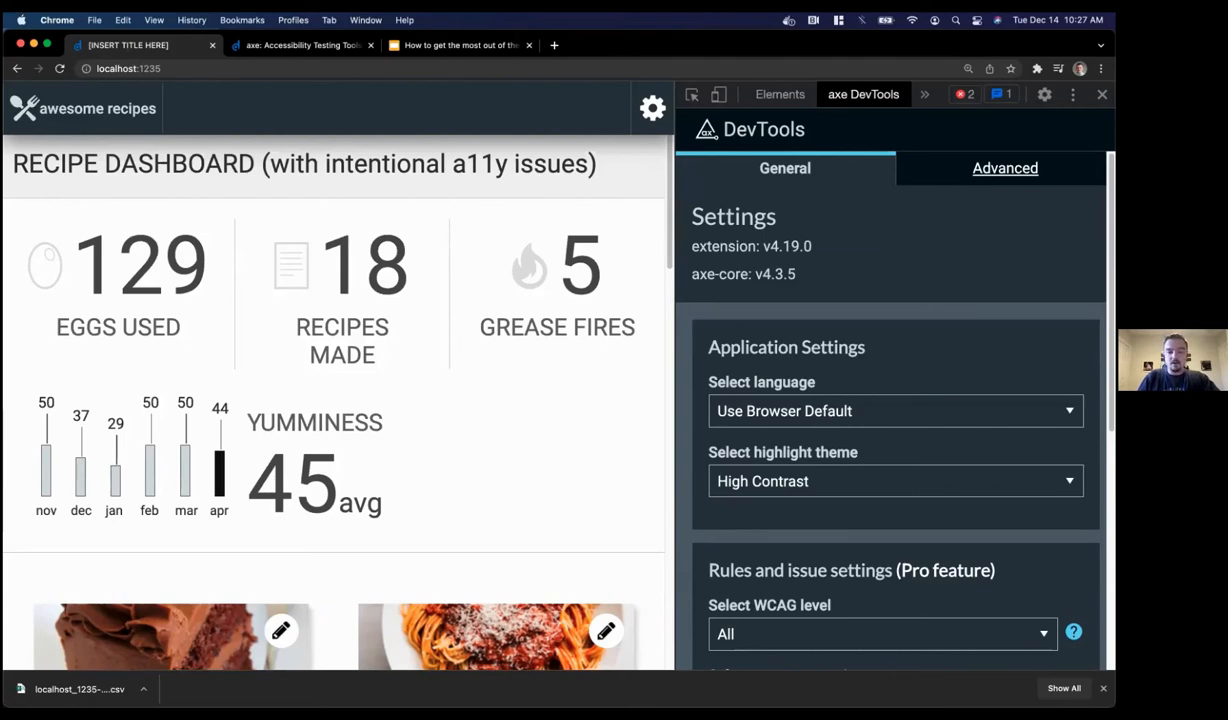
{"action": "scroll", "coordinate": [895, 410], "scroll_direction": "down", "scroll_amount": 5}
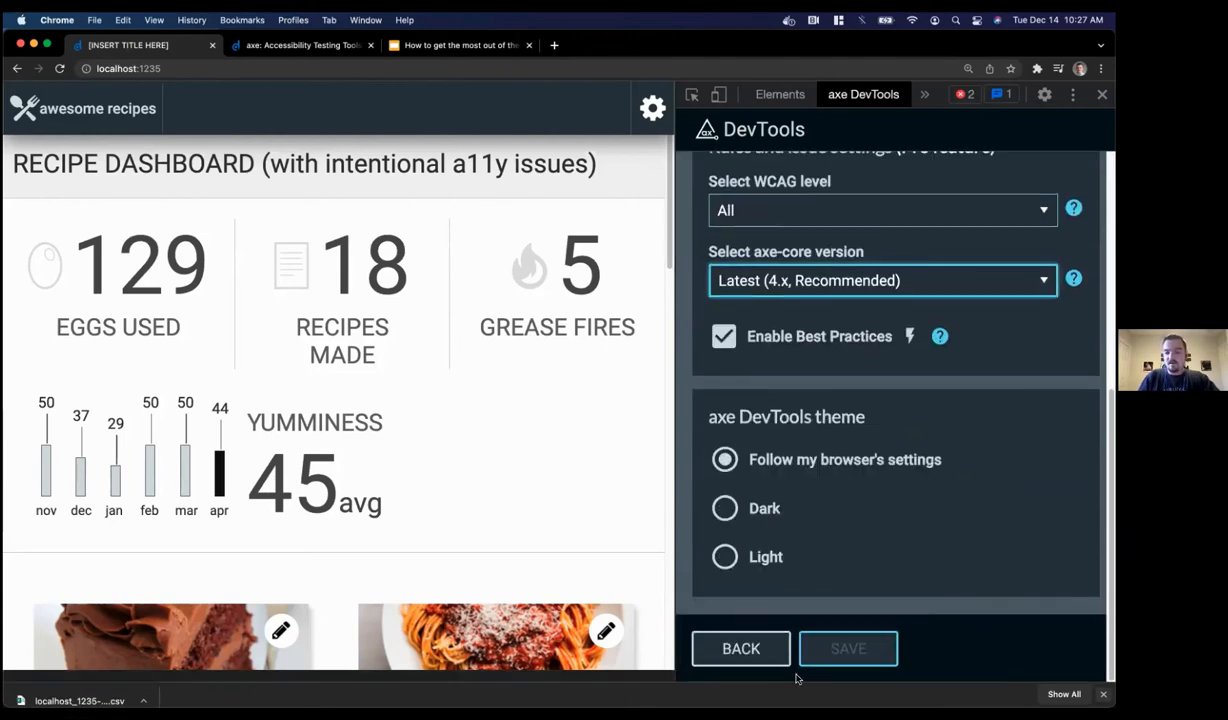
{"action": "left_click", "coordinate": [738, 662]}
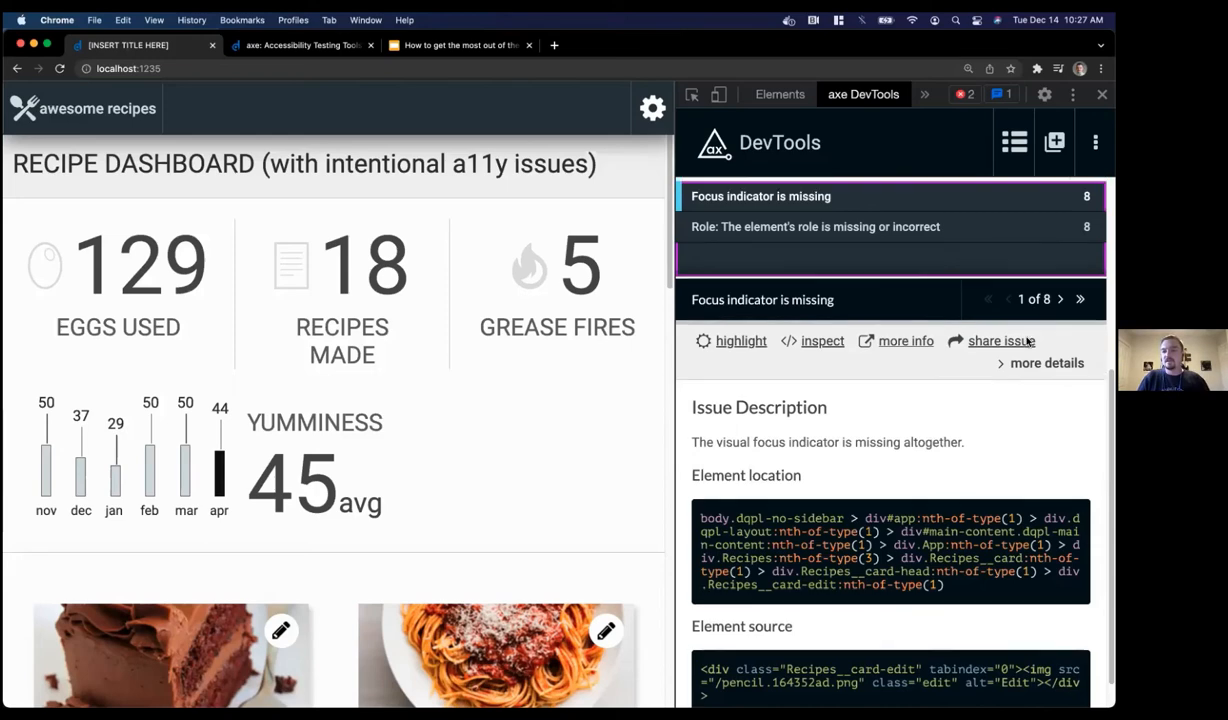
Close the KEYBOARD: 16 issue list to return to the summary of 37 total issues
{"action": "scroll", "coordinate": [1025, 340], "scroll_direction": "up", "scroll_amount": 5}
{"action": "scroll", "coordinate": [1028, 342], "scroll_direction": "down", "scroll_amount": 1}
{"action": "left_click", "coordinate": [1088, 456]}
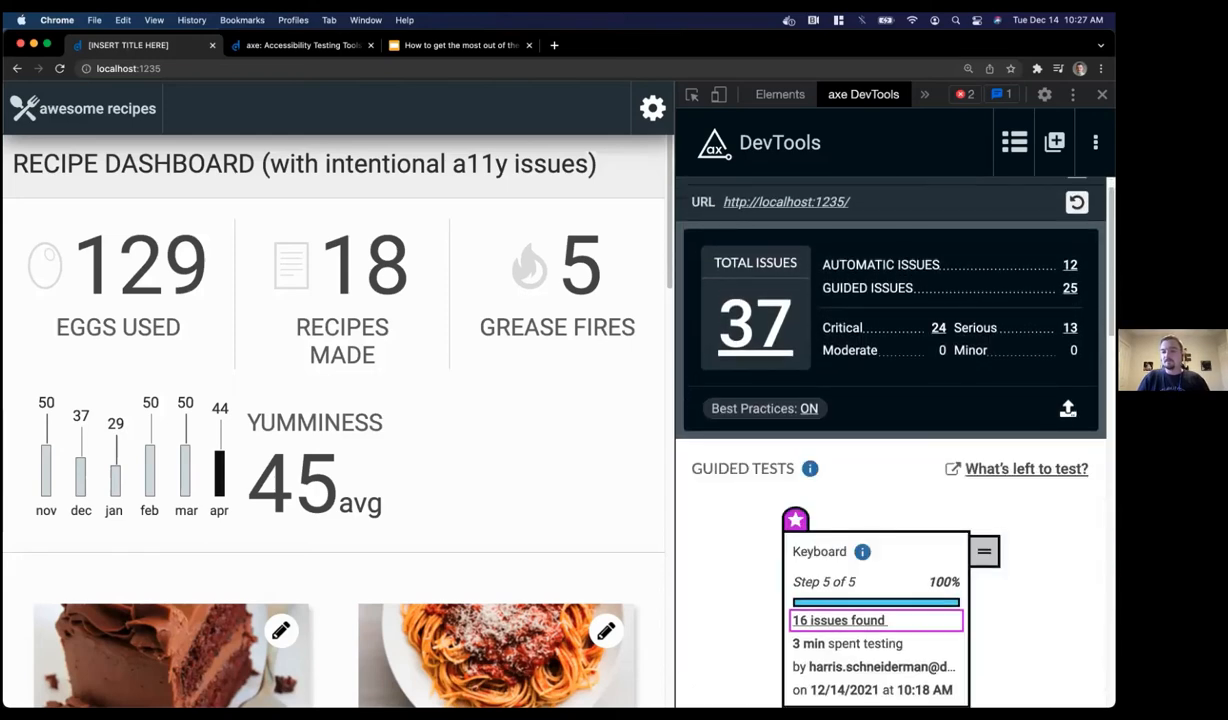
{"action": "scroll", "coordinate": [912, 356], "scroll_direction": "up", "scroll_amount": 1}
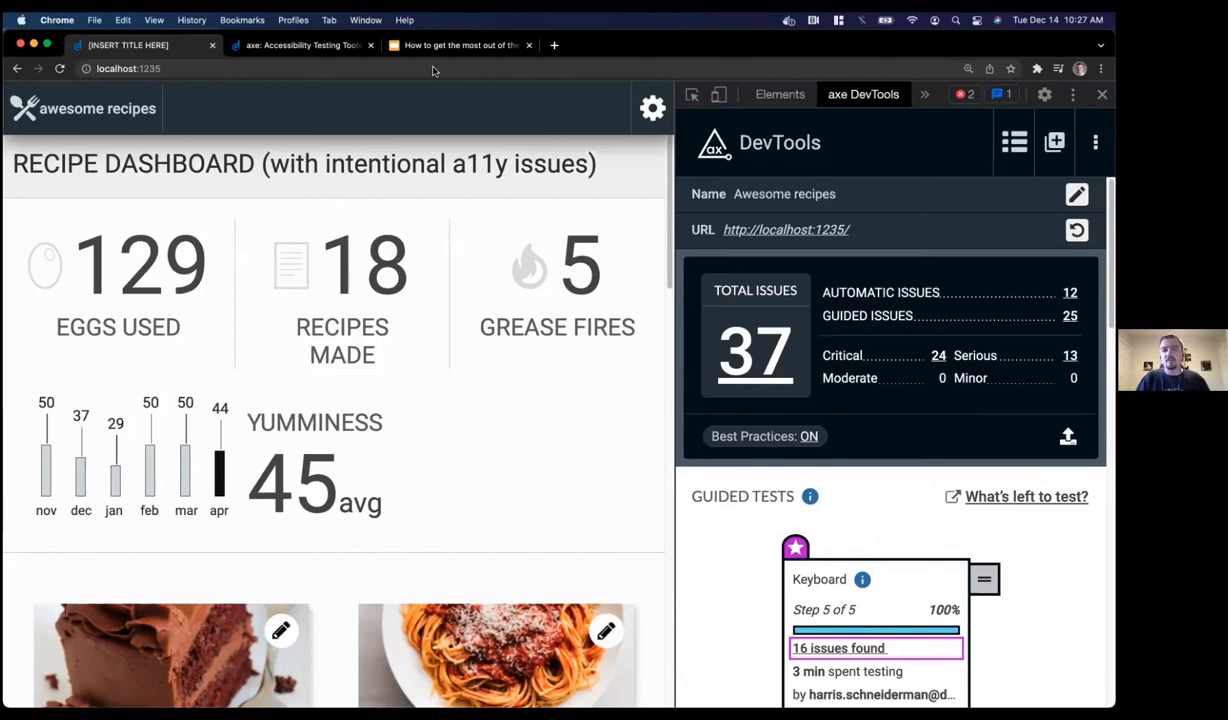
Open 'What's left to test?' and browse the Page State Tests, starting with Test #1: Automatic Behavior
{"action": "left_click", "coordinate": [992, 497]}
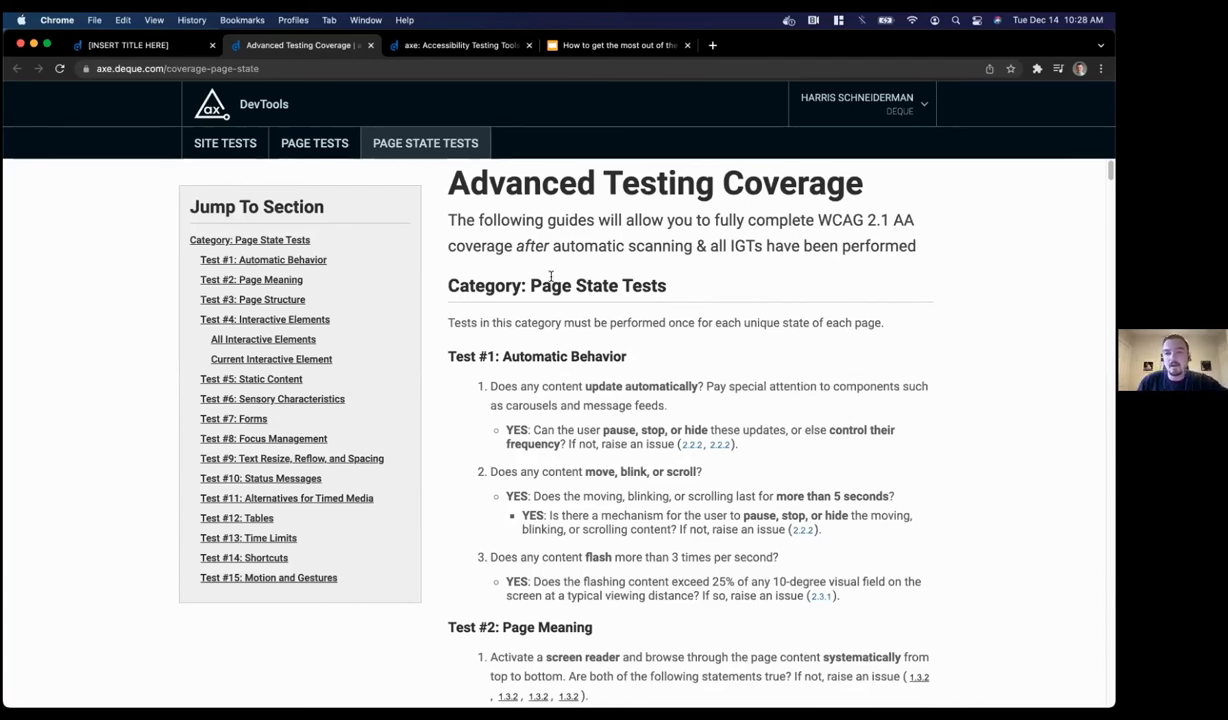
{"action": "scroll", "coordinate": [541, 284], "scroll_direction": "down", "scroll_amount": 3}
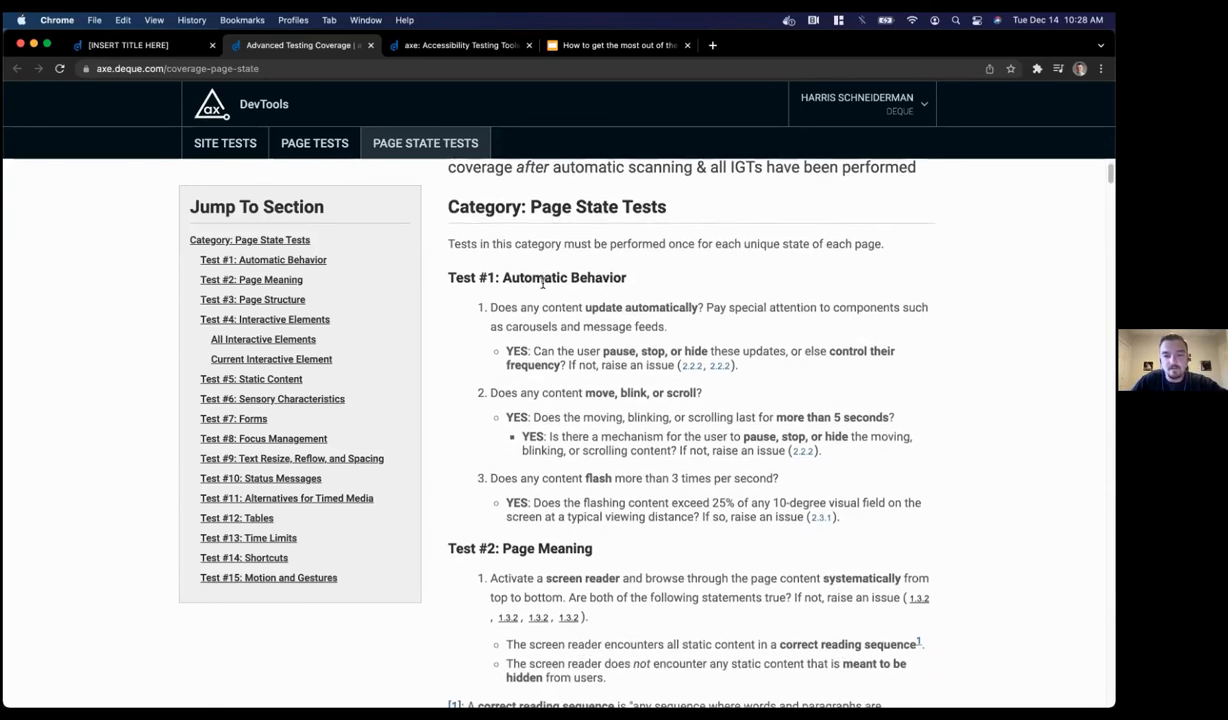
{"action": "scroll", "coordinate": [516, 320], "scroll_direction": "down", "scroll_amount": 1}
{"action": "scroll", "coordinate": [515, 321], "scroll_direction": "up", "scroll_amount": 1}
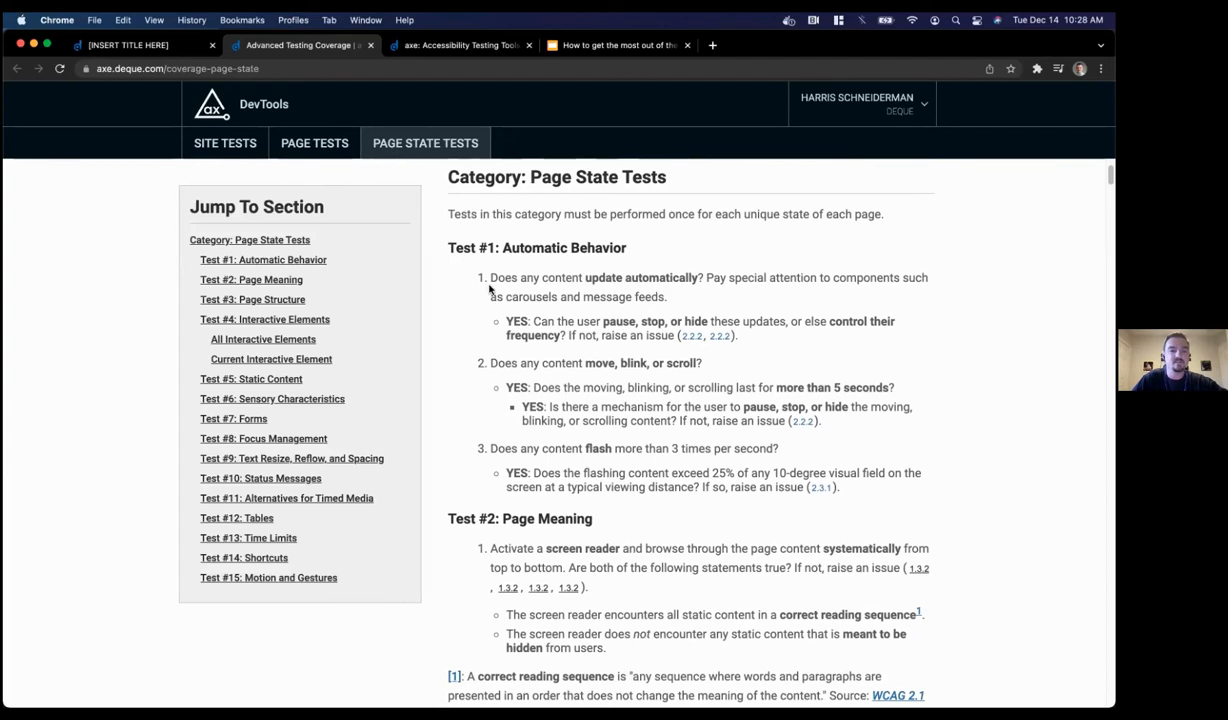
{"action": "scroll", "coordinate": [563, 290], "scroll_direction": "down", "scroll_amount": 1}
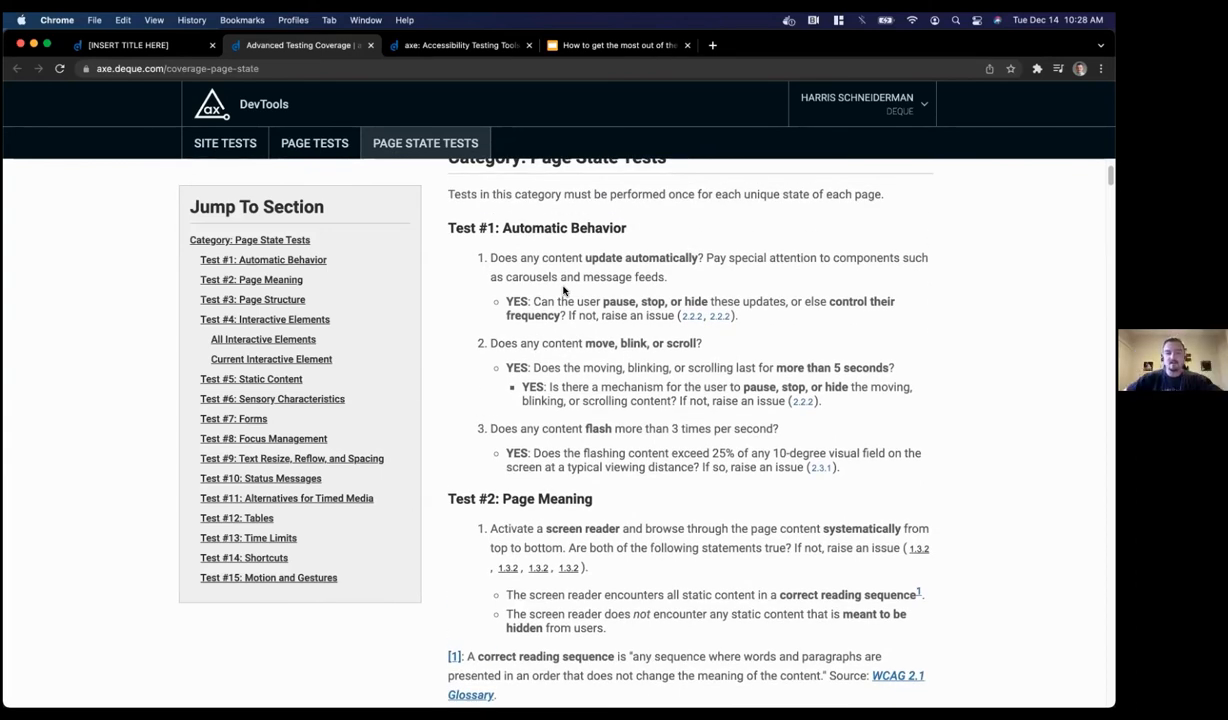
{"action": "scroll", "coordinate": [563, 290], "scroll_direction": "up", "scroll_amount": 1}
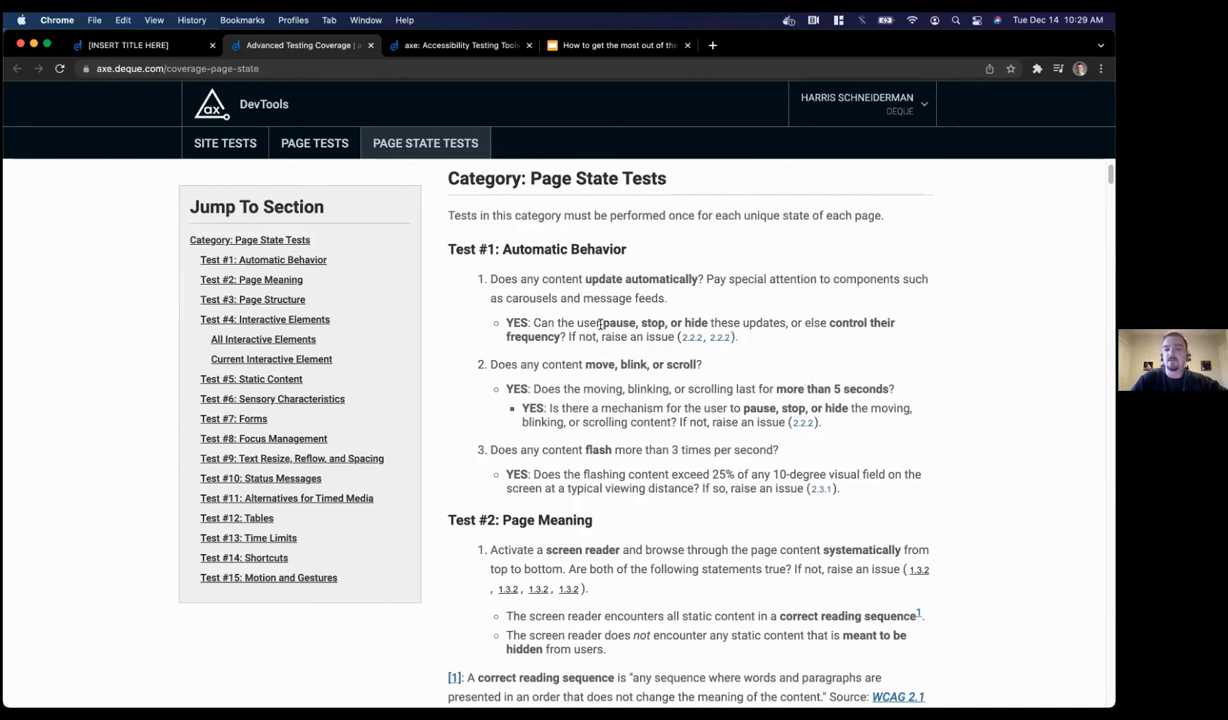
Copy the carousel issue text for checkpoint 2.2.2 and open the browser's developer console
{"action": "left_click", "coordinate": [687, 338]}
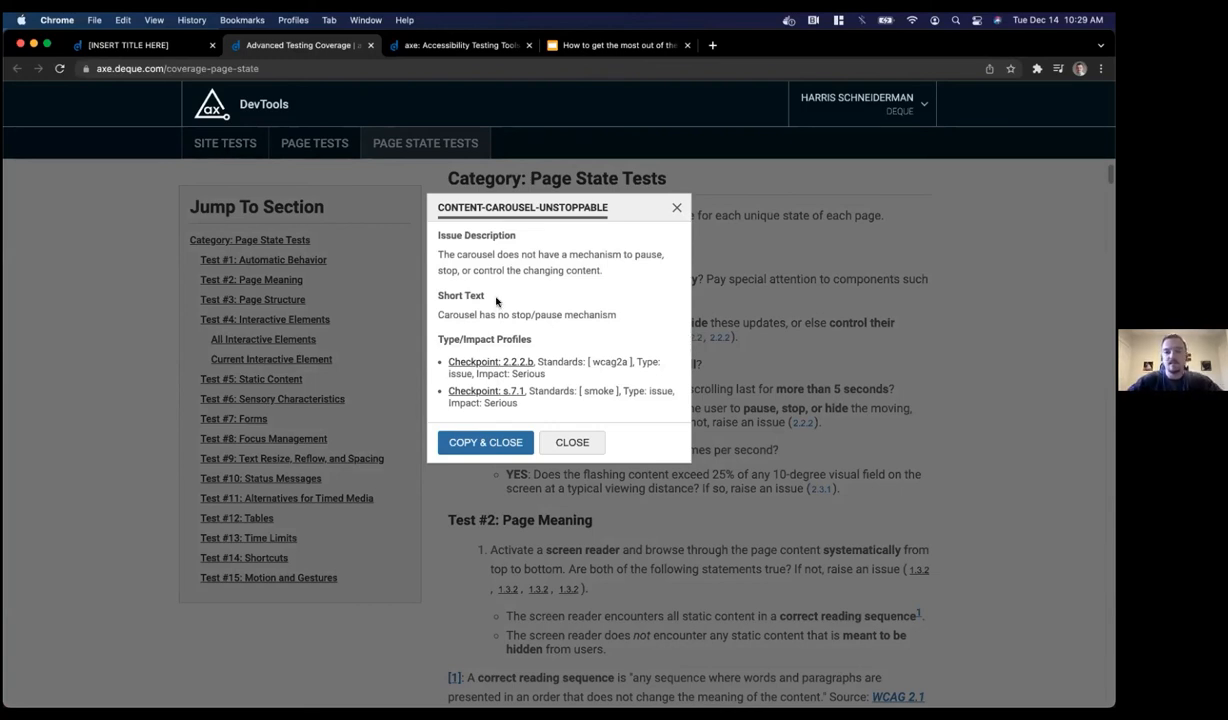
{"action": "left_click", "coordinate": [480, 442]}
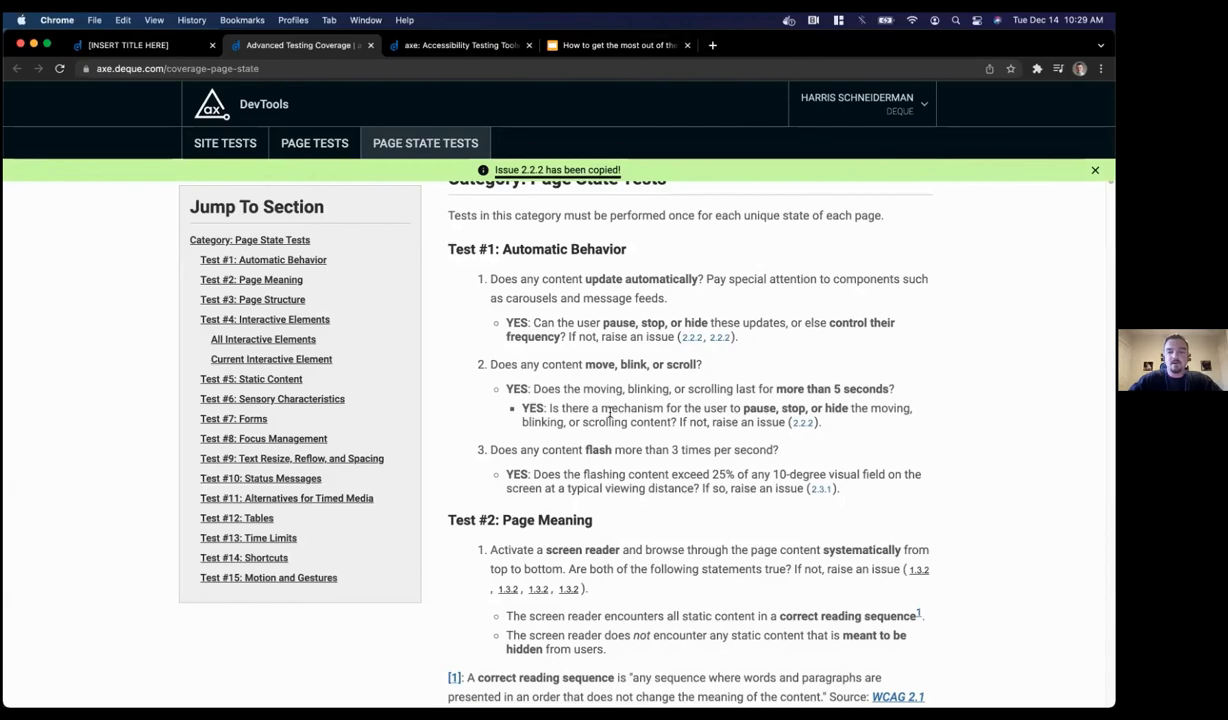
{"action": "key", "text": "super+alt+i"}
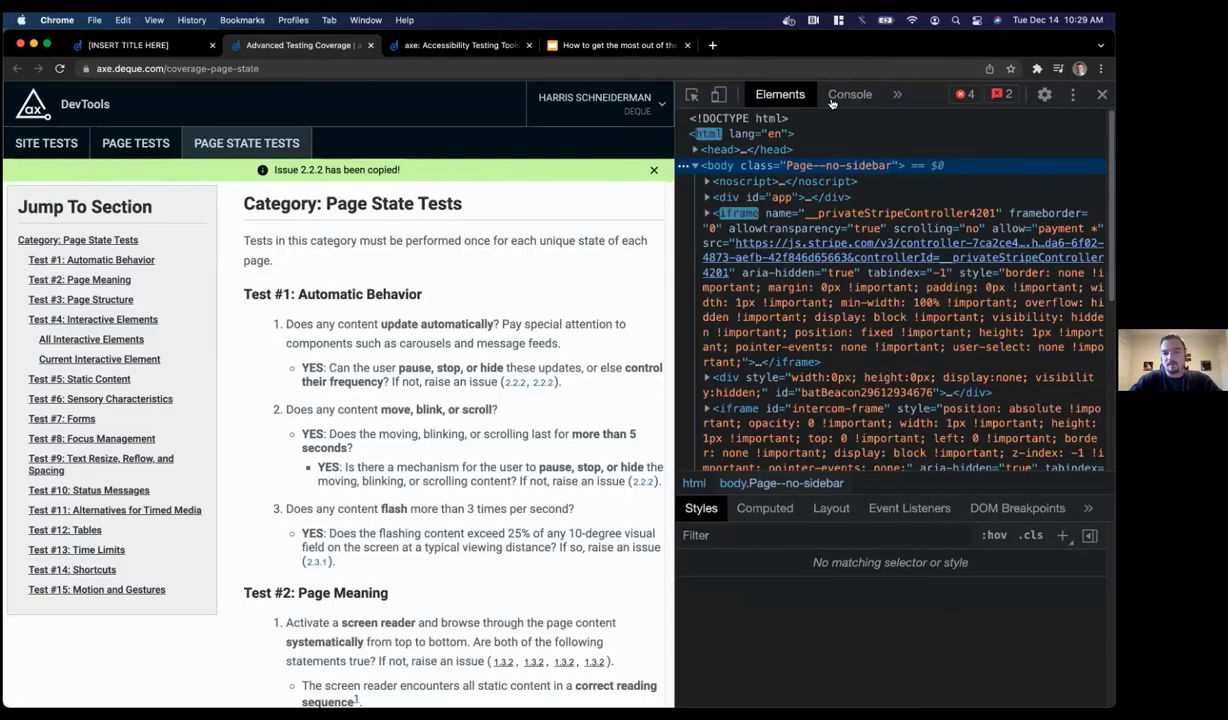
{"action": "left_click", "coordinate": [845, 96]}
Paste the issue text into a cleared console, then close DevTools and return to the recipe dashboard
{"action": "key", "text": "super+k"}
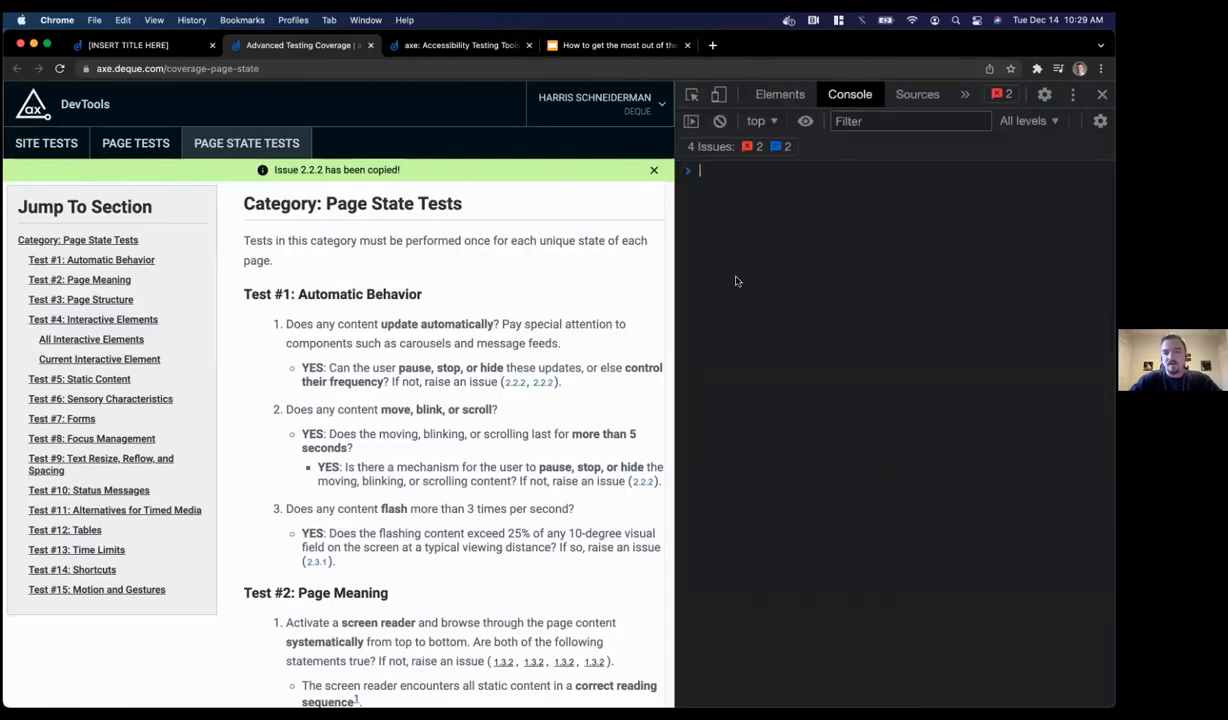
{"action": "type", "text": "Issue Description  The carousel does not have a mechanism to pause, stop, or control the changing content.  Proactive Text  No proactive text  Short Text  Carousel has no stop/pause mechanism  Type/Impact Profiles  Checkpoint: 2.2.2.b Standards: [ wcag2a ] Type: issue Impact: Serious,Checkpoint: s.7.1 Standards: [ smoke ] Type: issue Impact: Serious"}
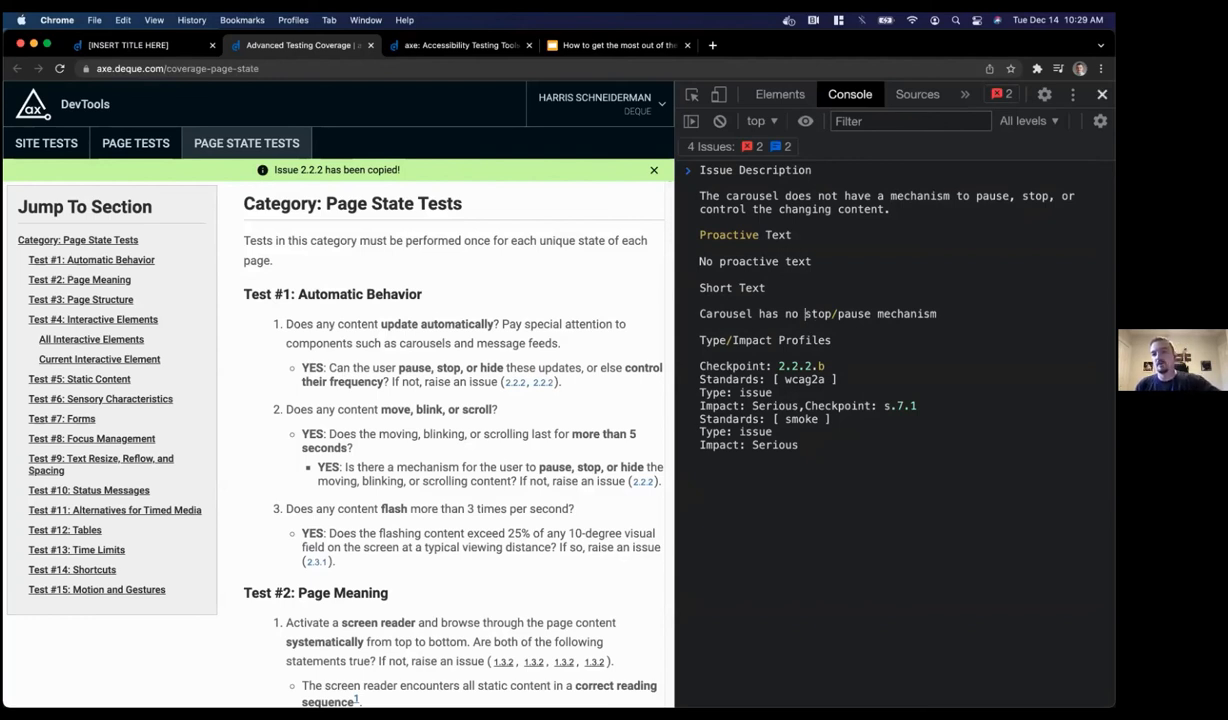
{"action": "left_click", "coordinate": [1102, 95]}
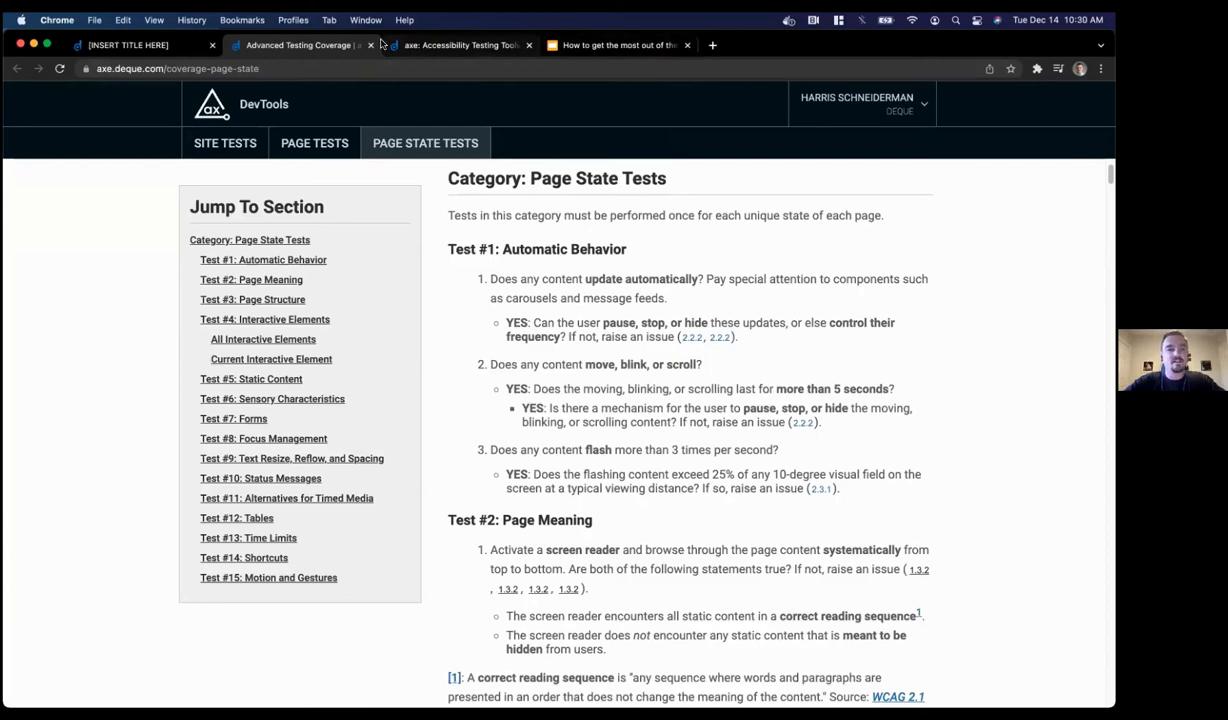
{"action": "left_click", "coordinate": [153, 50]}
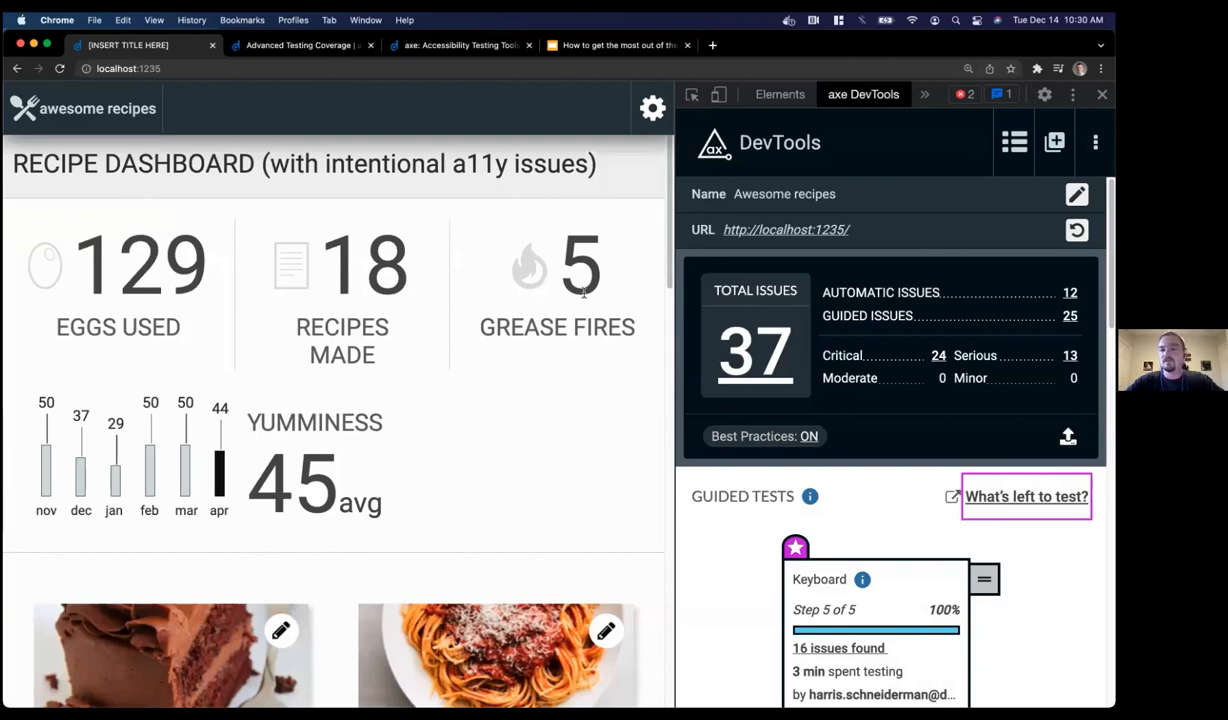
Go to the recipe app's /settings page and toggle the Eggs food-allergy checkbox on and off
{"action": "scroll", "coordinate": [864, 515], "scroll_direction": "down", "scroll_amount": 2}
{"action": "scroll", "coordinate": [864, 540], "scroll_direction": "down", "scroll_amount": 2}
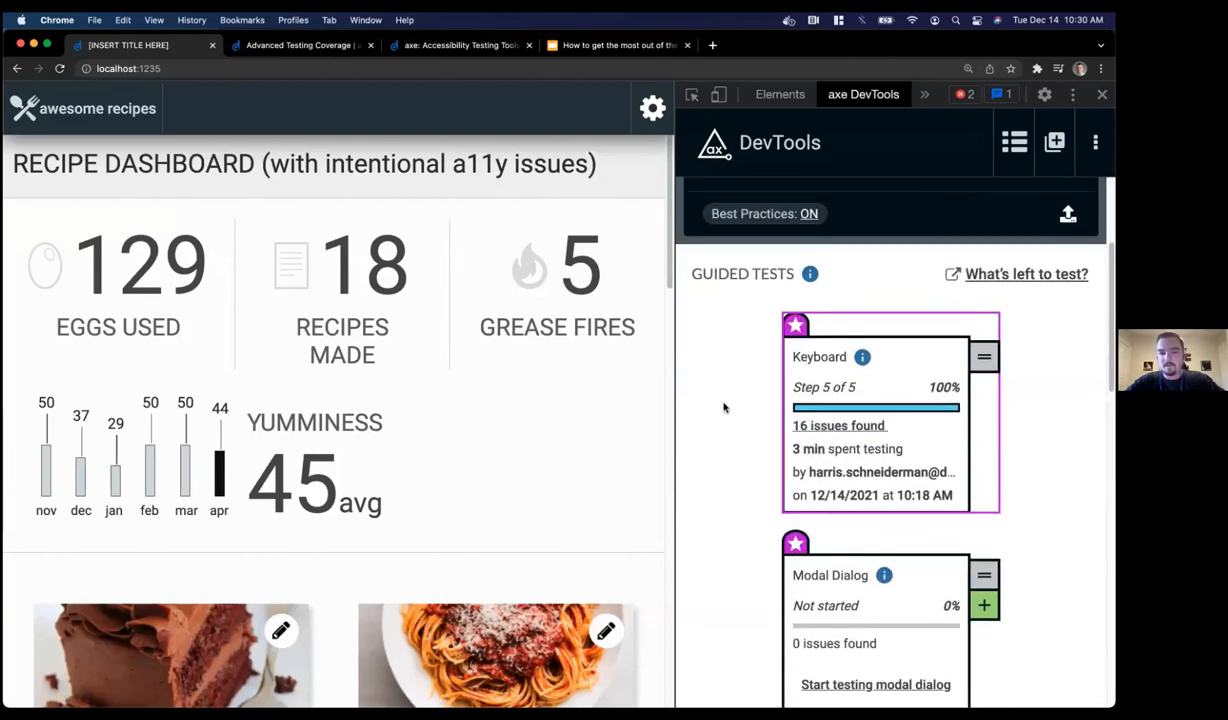
{"action": "left_click", "coordinate": [652, 110]}
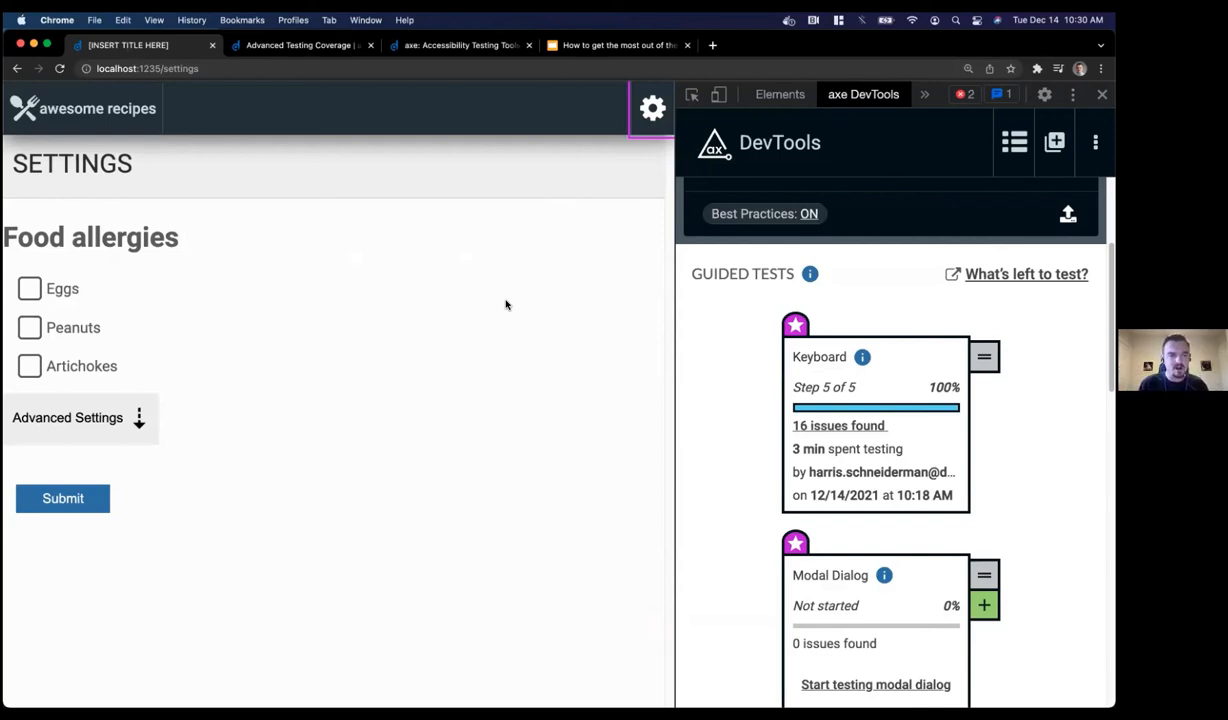
{"action": "left_click", "coordinate": [35, 288]}
{"action": "left_click", "coordinate": [35, 288]}
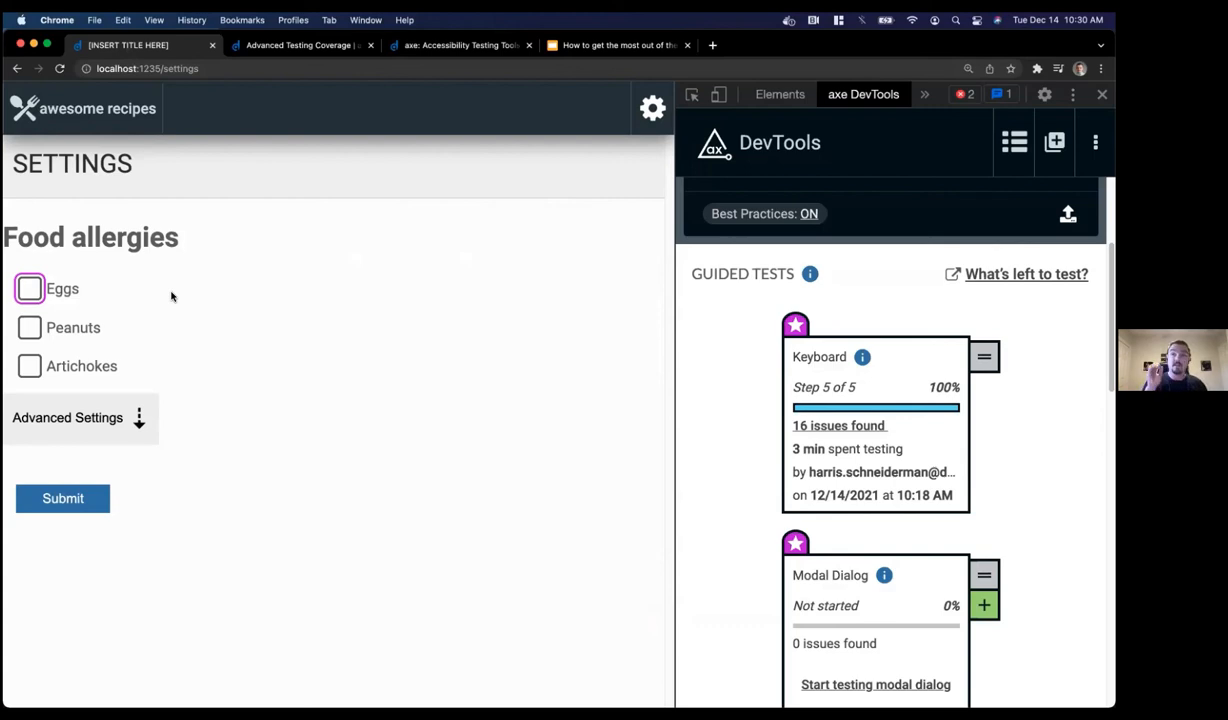
{"action": "left_click", "coordinate": [30, 286]}
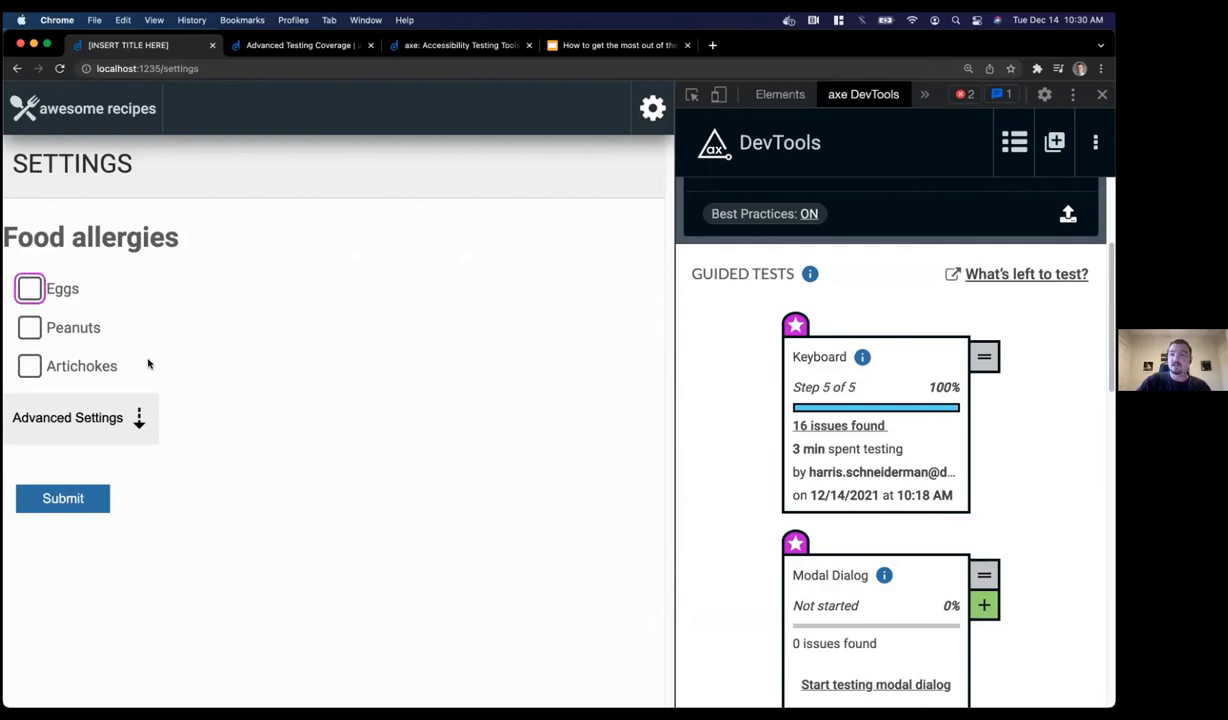
Expand and collapse the Advanced Settings section twice
{"action": "left_click", "coordinate": [139, 413]}
{"action": "left_click", "coordinate": [139, 413]}
{"action": "left_click", "coordinate": [139, 413]}
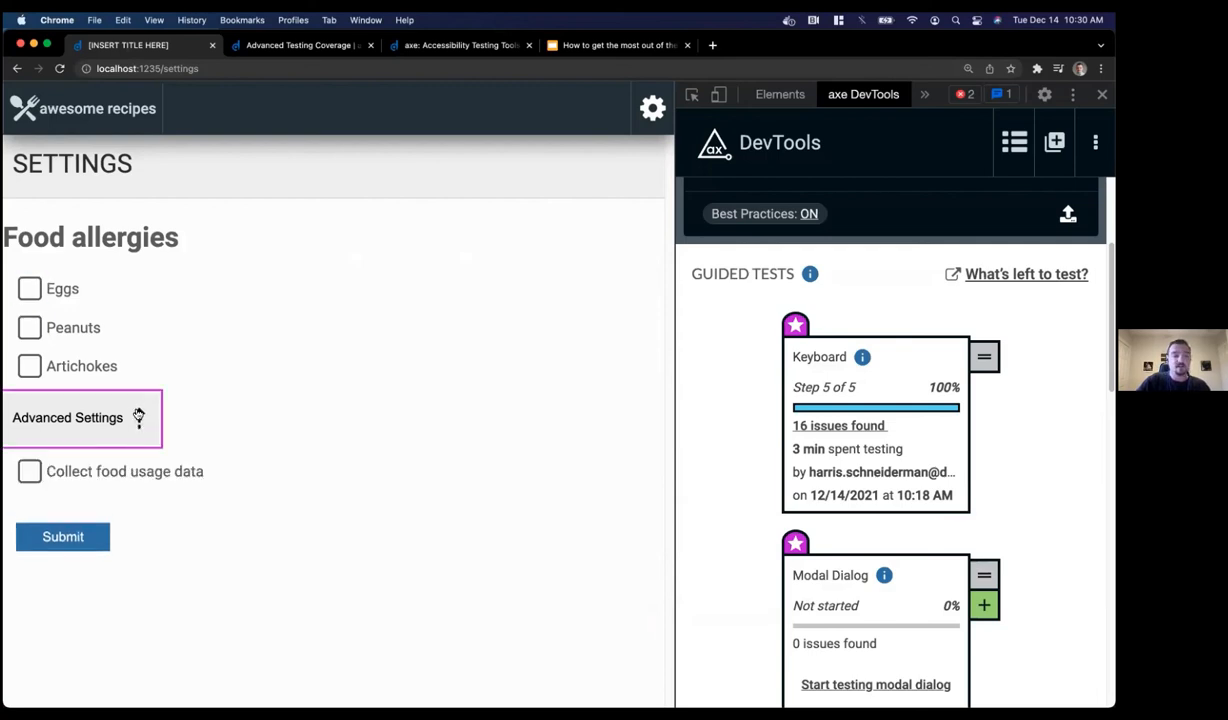
{"action": "left_click", "coordinate": [139, 413]}
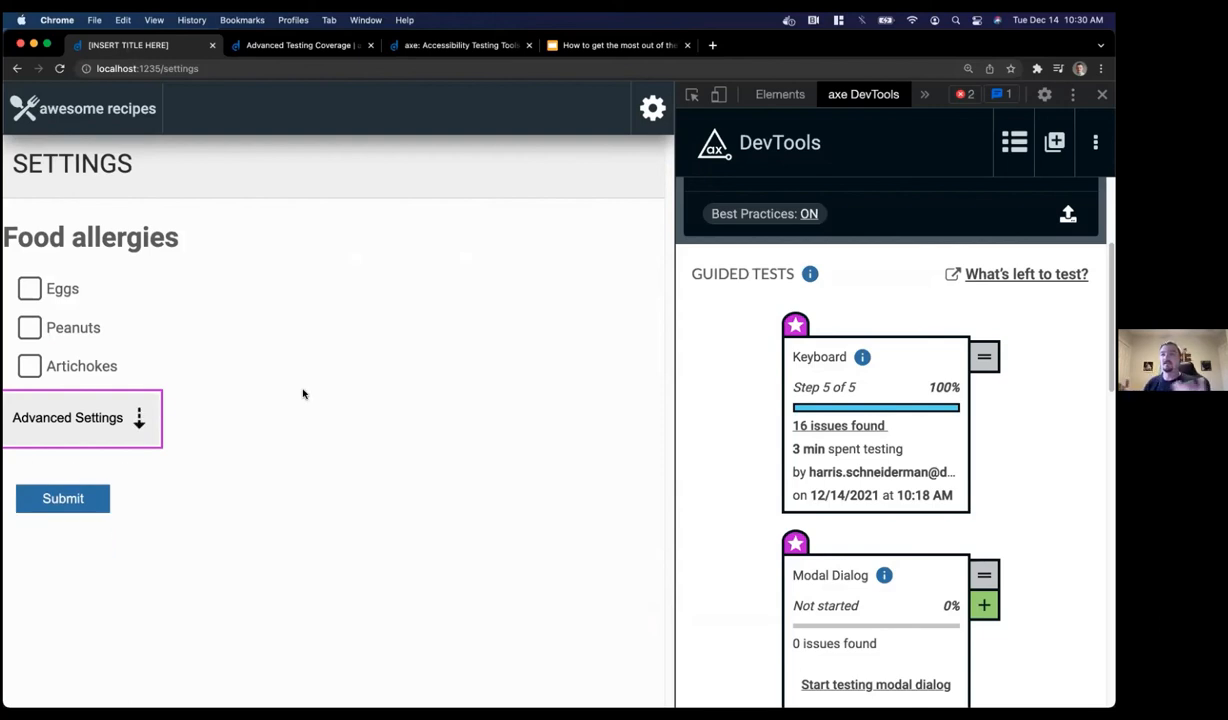
Start the Interactive Elements guided test from the axe DevTools panel
{"action": "left_click", "coordinate": [718, 389]}
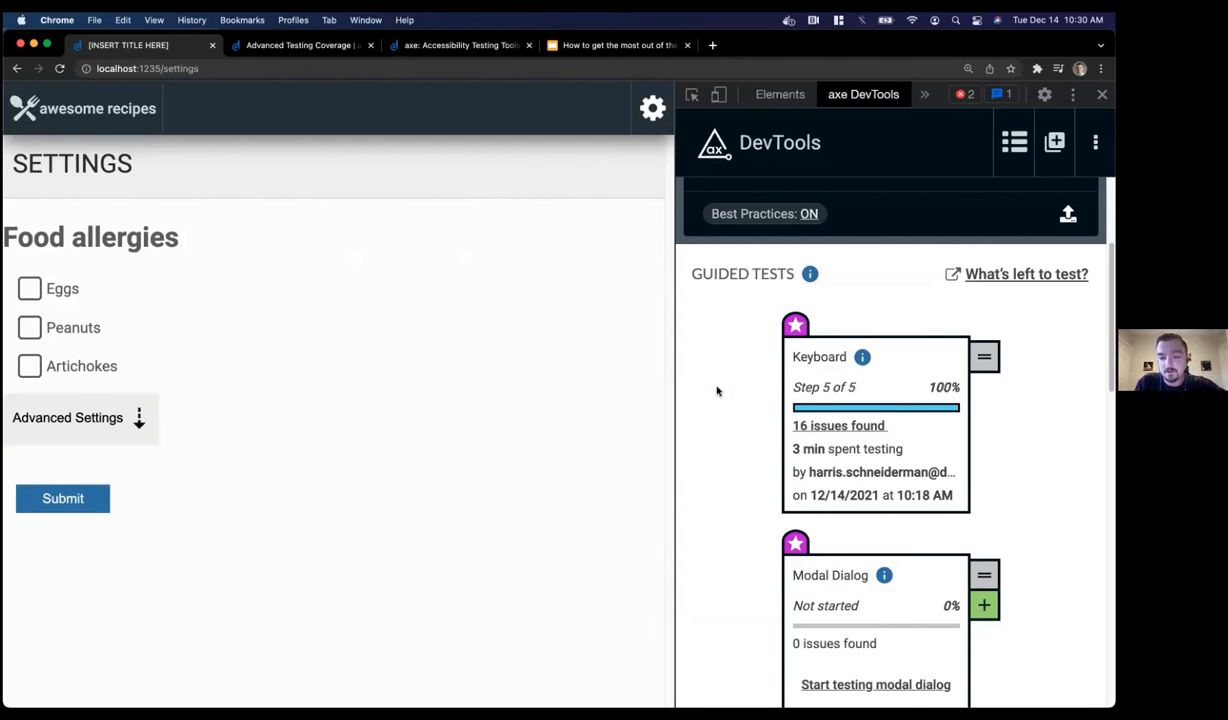
{"action": "scroll", "coordinate": [716, 391], "scroll_direction": "down", "scroll_amount": 3}
{"action": "scroll", "coordinate": [716, 391], "scroll_direction": "down", "scroll_amount": 3}
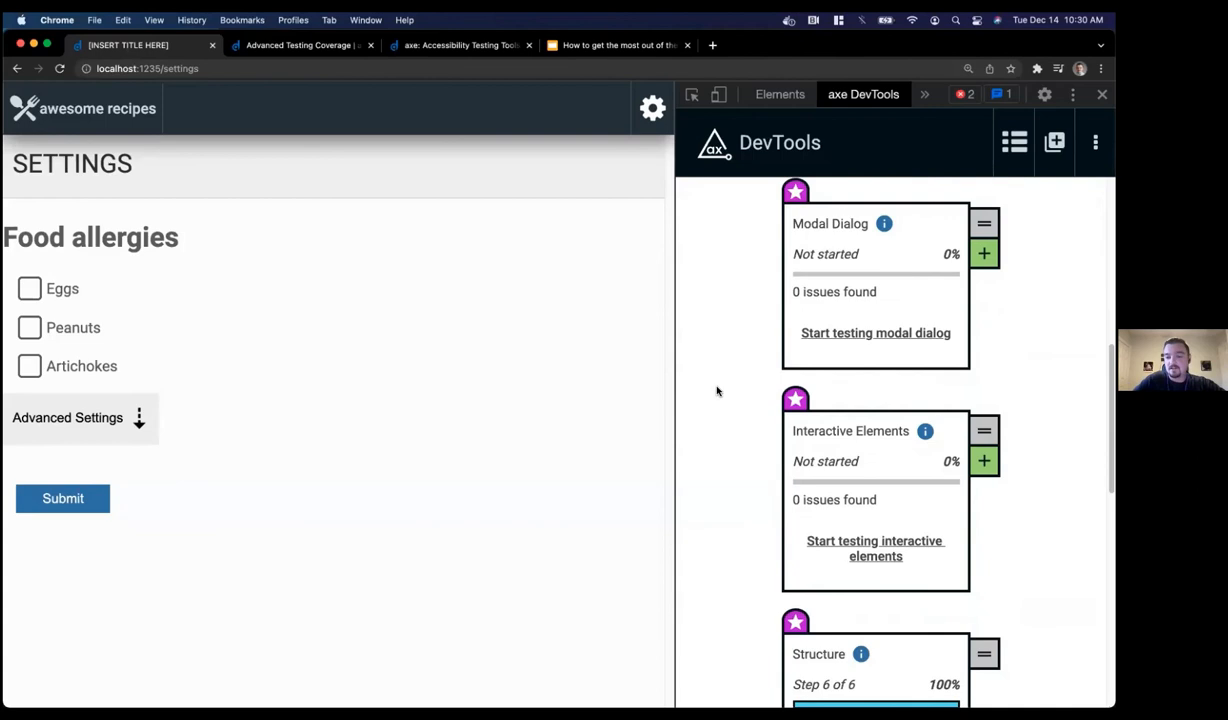
{"action": "left_click", "coordinate": [872, 546]}
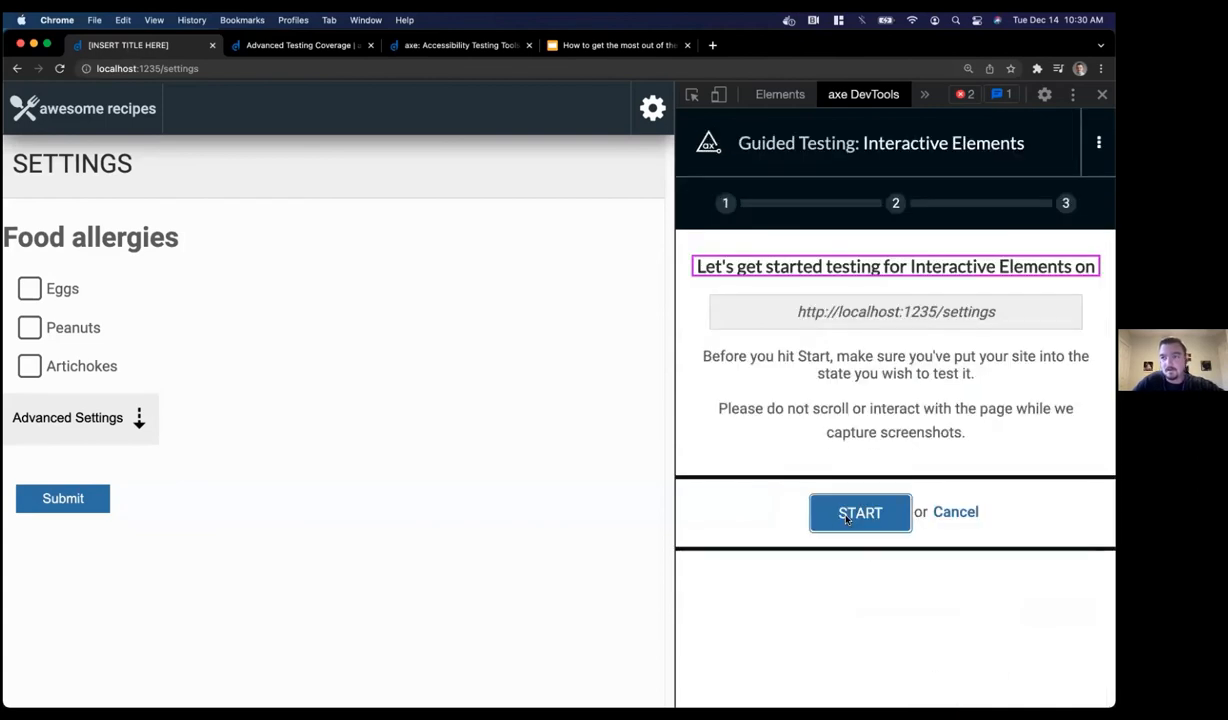
Capture the settings page and answer No to missed interactive elements
{"action": "left_click", "coordinate": [848, 516]}
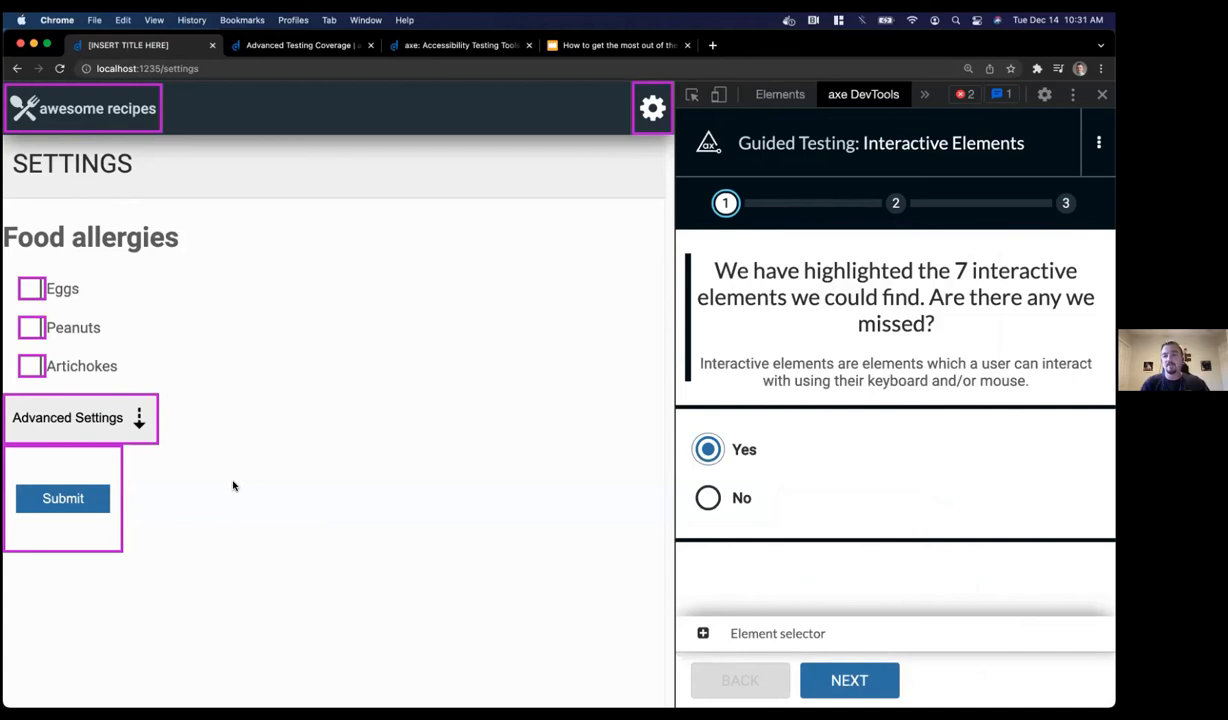
{"action": "left_click", "coordinate": [707, 496]}
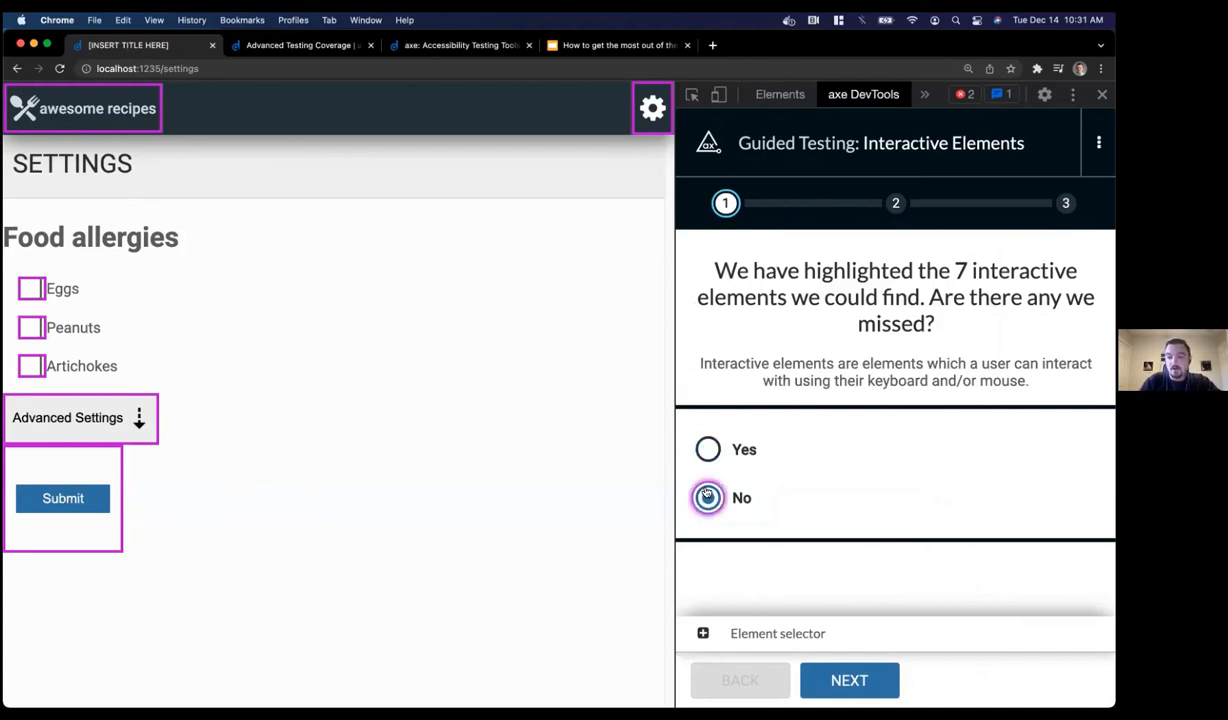
{"action": "left_click", "coordinate": [849, 680]}
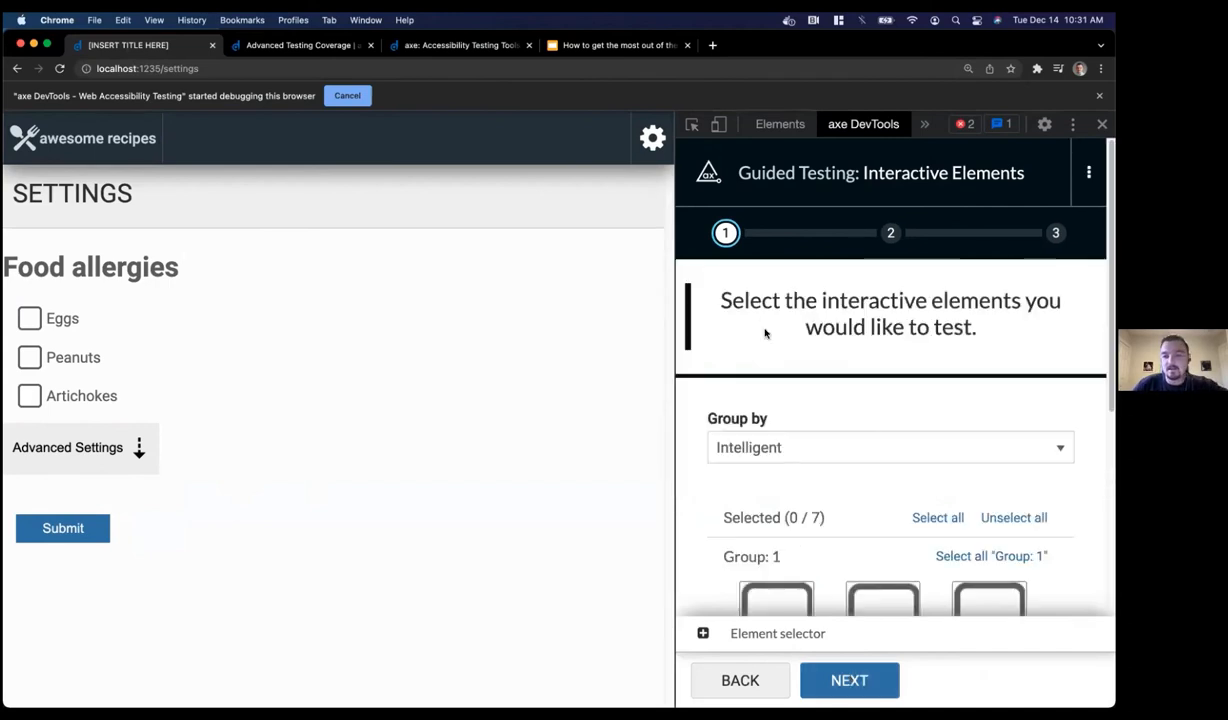
Group the detected interactive elements by Role
{"action": "scroll", "coordinate": [765, 333], "scroll_direction": "down", "scroll_amount": 3}
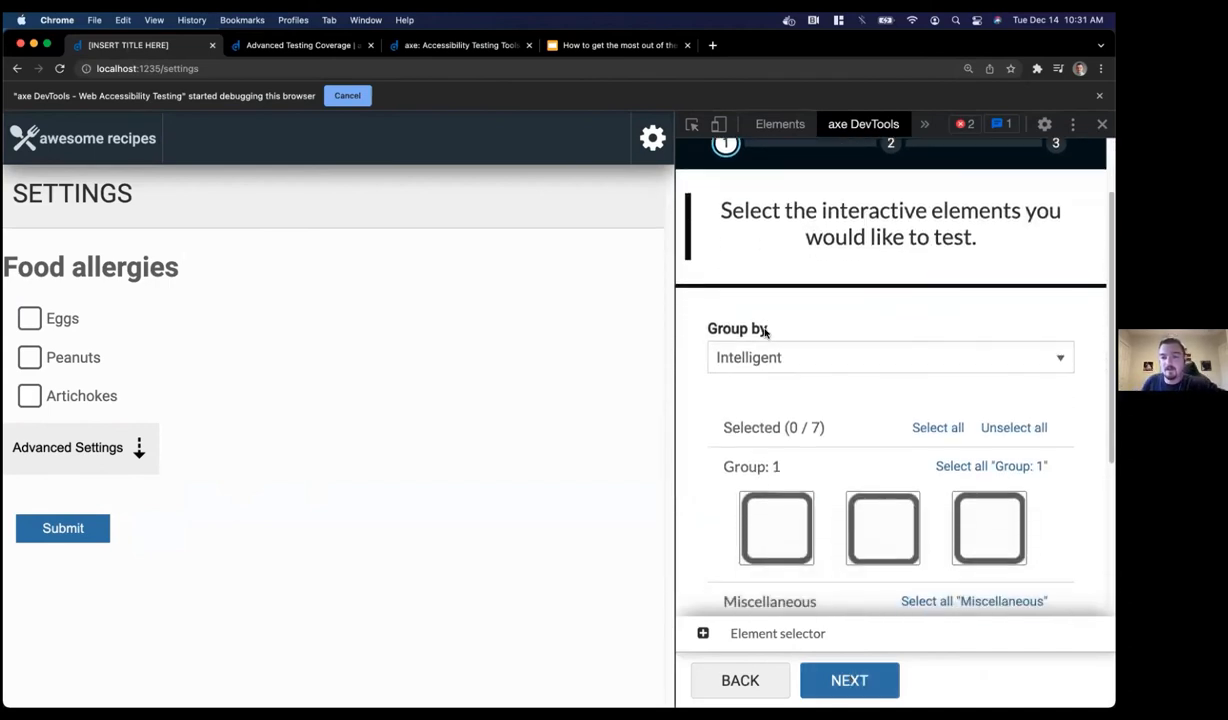
{"action": "scroll", "coordinate": [765, 333], "scroll_direction": "down", "scroll_amount": 1}
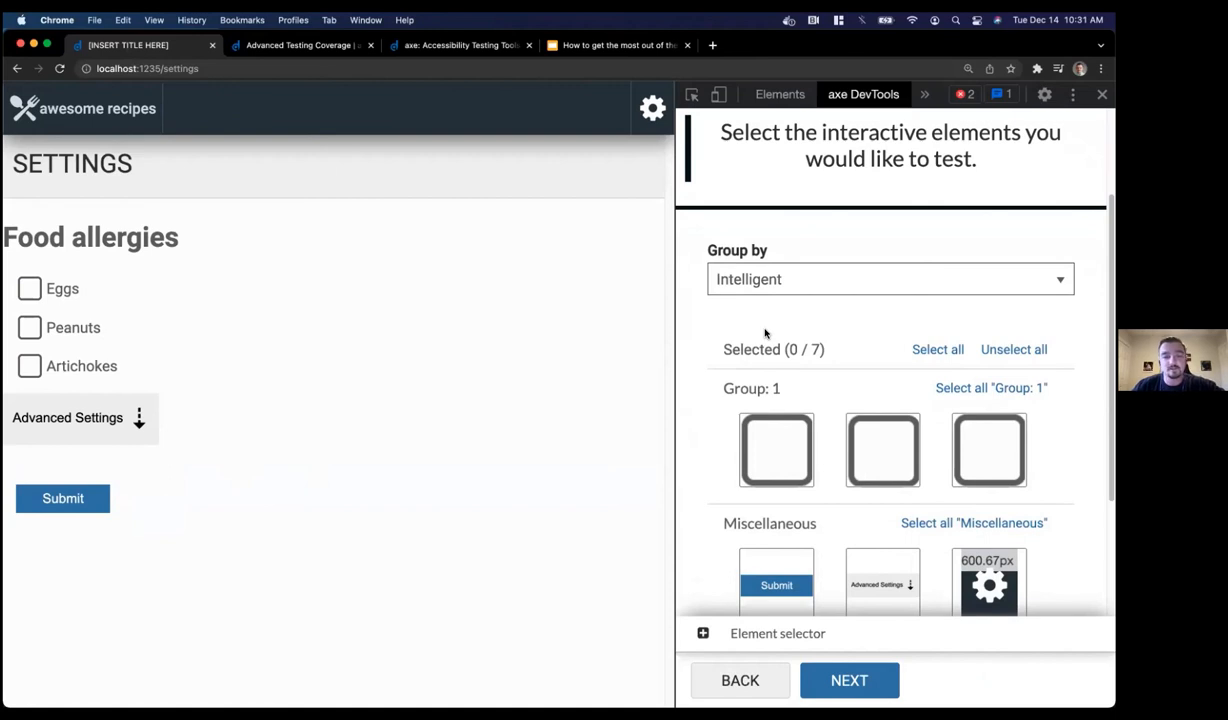
{"action": "scroll", "coordinate": [770, 370], "scroll_direction": "down", "scroll_amount": 1}
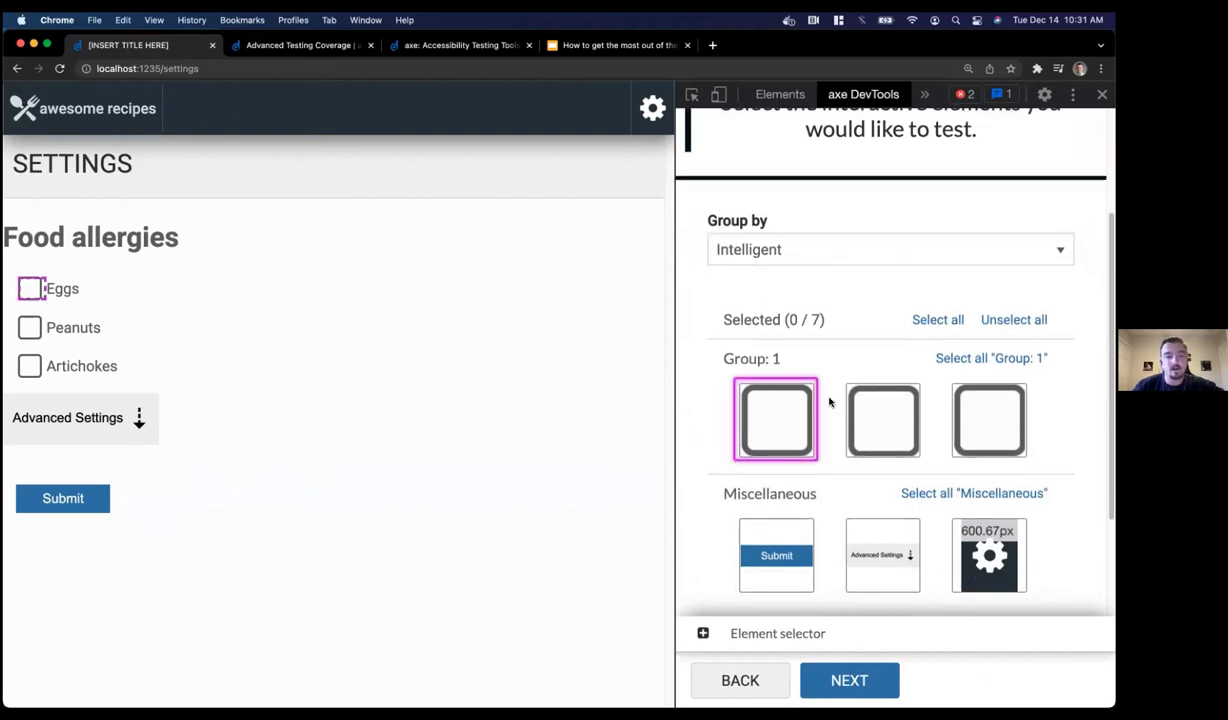
{"action": "scroll", "coordinate": [902, 366], "scroll_direction": "down", "scroll_amount": 2}
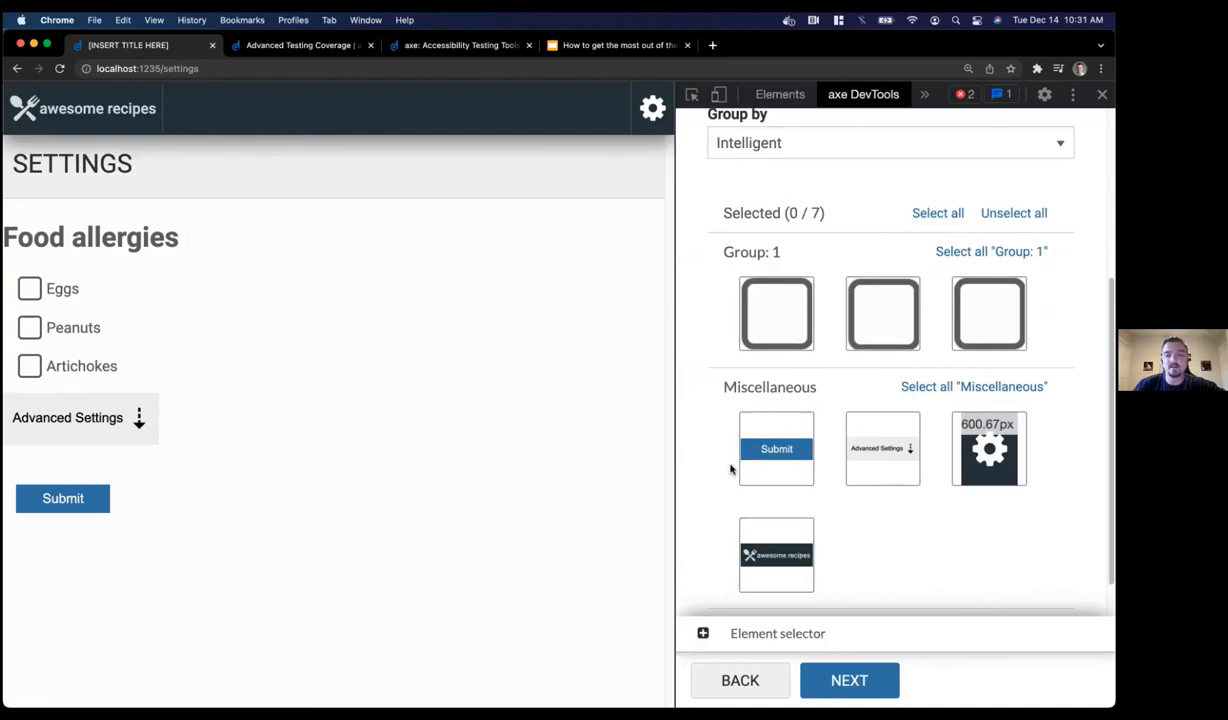
{"action": "scroll", "coordinate": [731, 469], "scroll_direction": "up", "scroll_amount": 1}
{"action": "scroll", "coordinate": [731, 469], "scroll_direction": "up", "scroll_amount": 1}
{"action": "left_click", "coordinate": [735, 244]}
{"action": "left_click", "coordinate": [765, 269]}
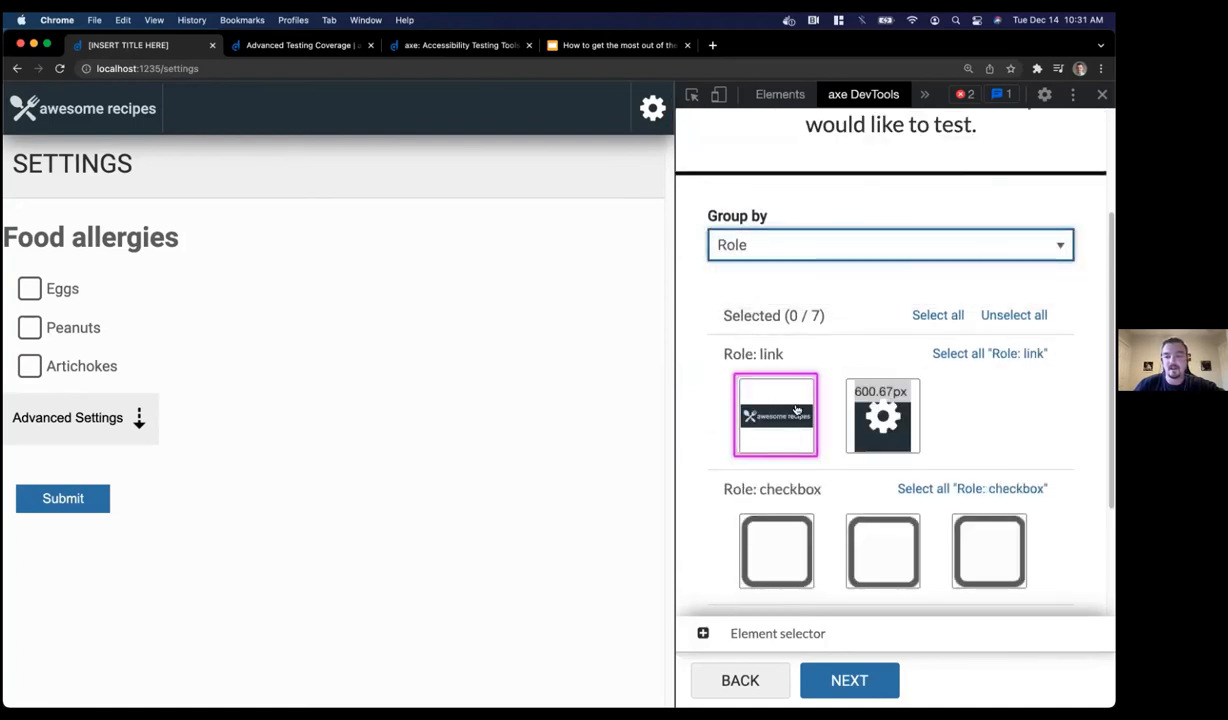
Select only the Advanced Settings button and continue to its validation
{"action": "scroll", "coordinate": [830, 408], "scroll_direction": "down", "scroll_amount": 3}
{"action": "scroll", "coordinate": [792, 455], "scroll_direction": "down", "scroll_amount": 1}
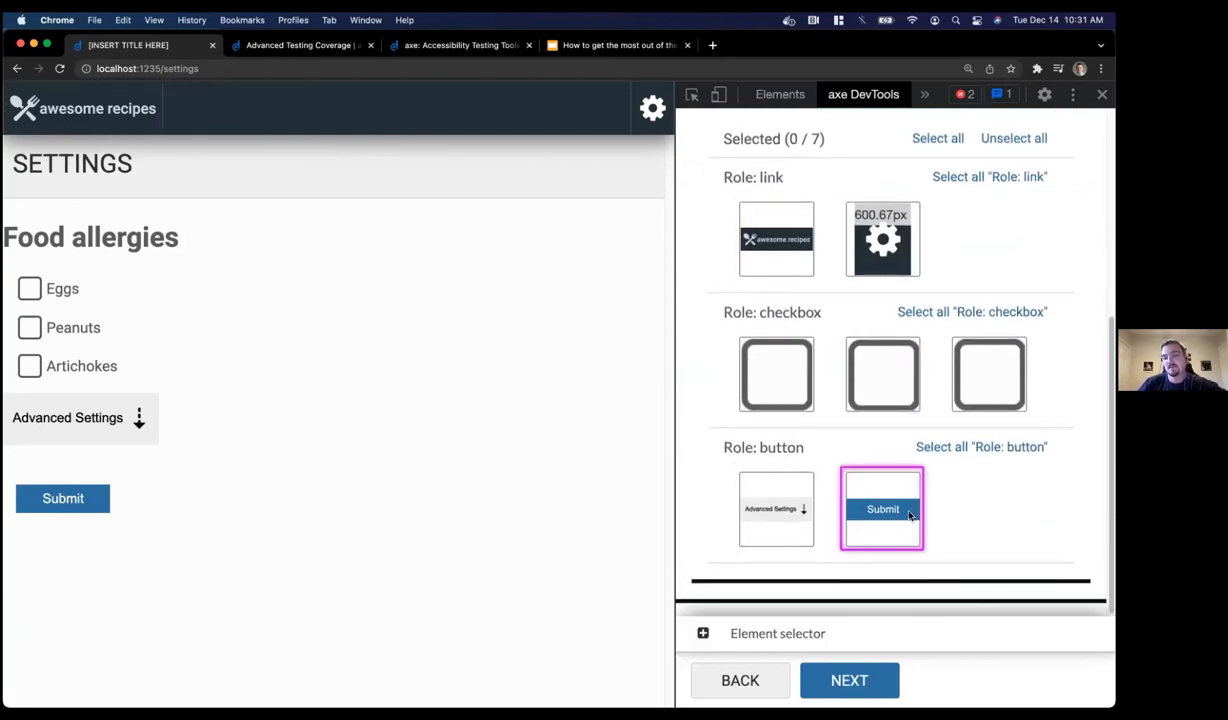
{"action": "scroll", "coordinate": [909, 516], "scroll_direction": "up", "scroll_amount": 7}
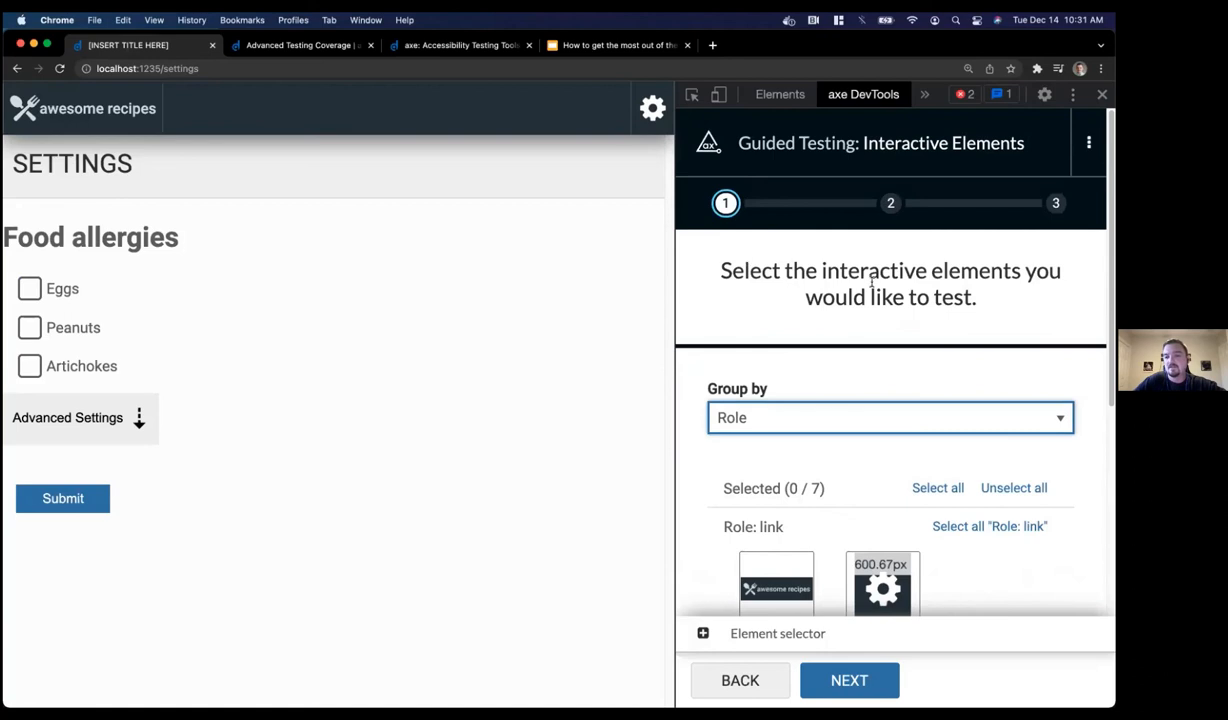
{"action": "scroll", "coordinate": [871, 283], "scroll_direction": "down", "scroll_amount": 5}
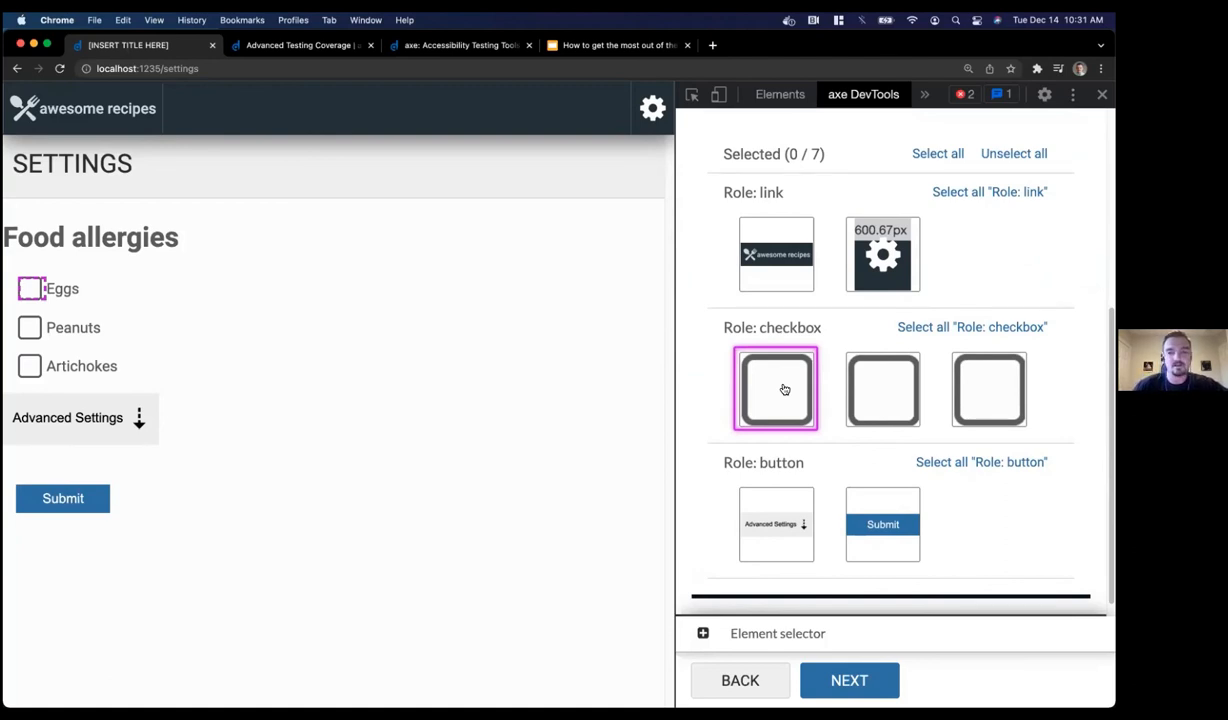
{"action": "left_click", "coordinate": [745, 521]}
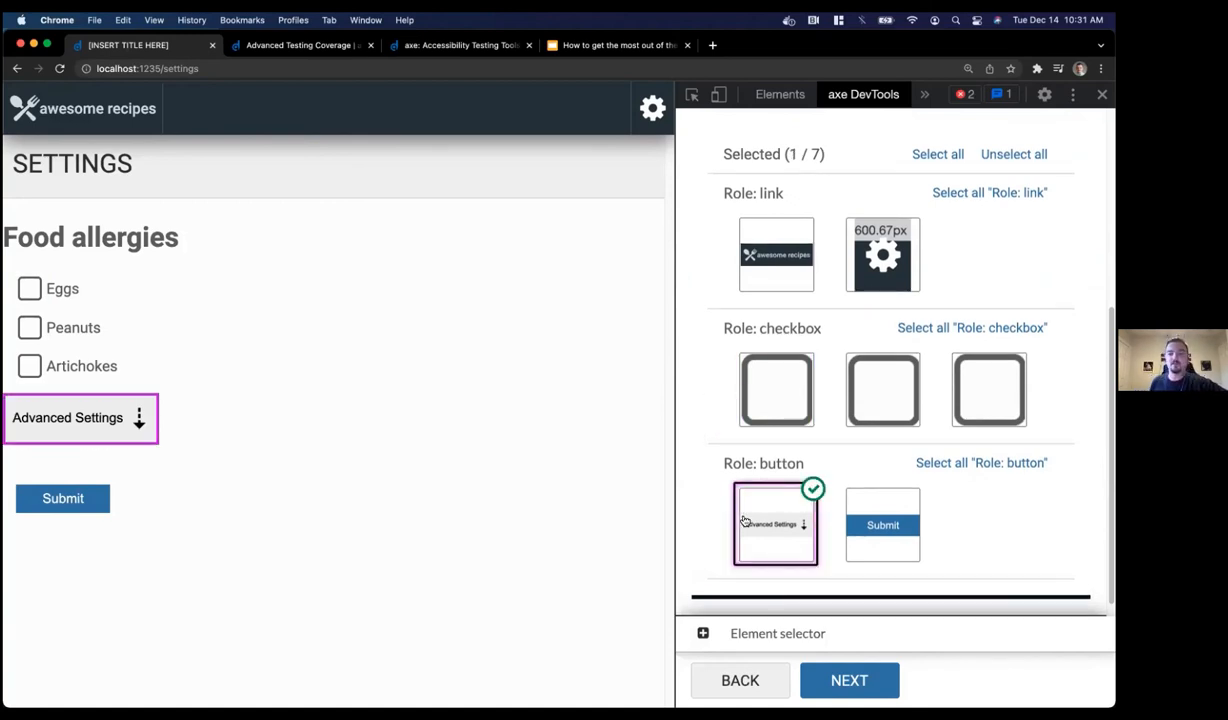
{"action": "left_click", "coordinate": [864, 680]}
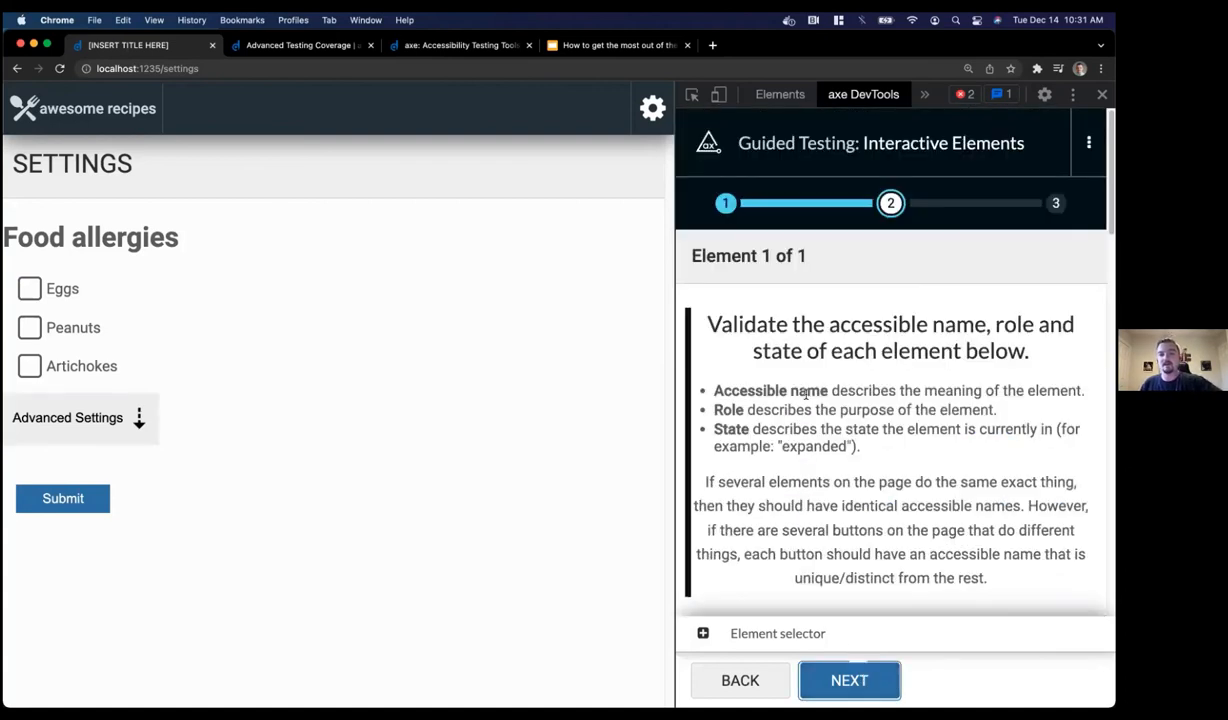
Review the button's name 'Advanced Settings↓', role button and no states, then answer Yes
{"action": "scroll", "coordinate": [806, 394], "scroll_direction": "down", "scroll_amount": 3}
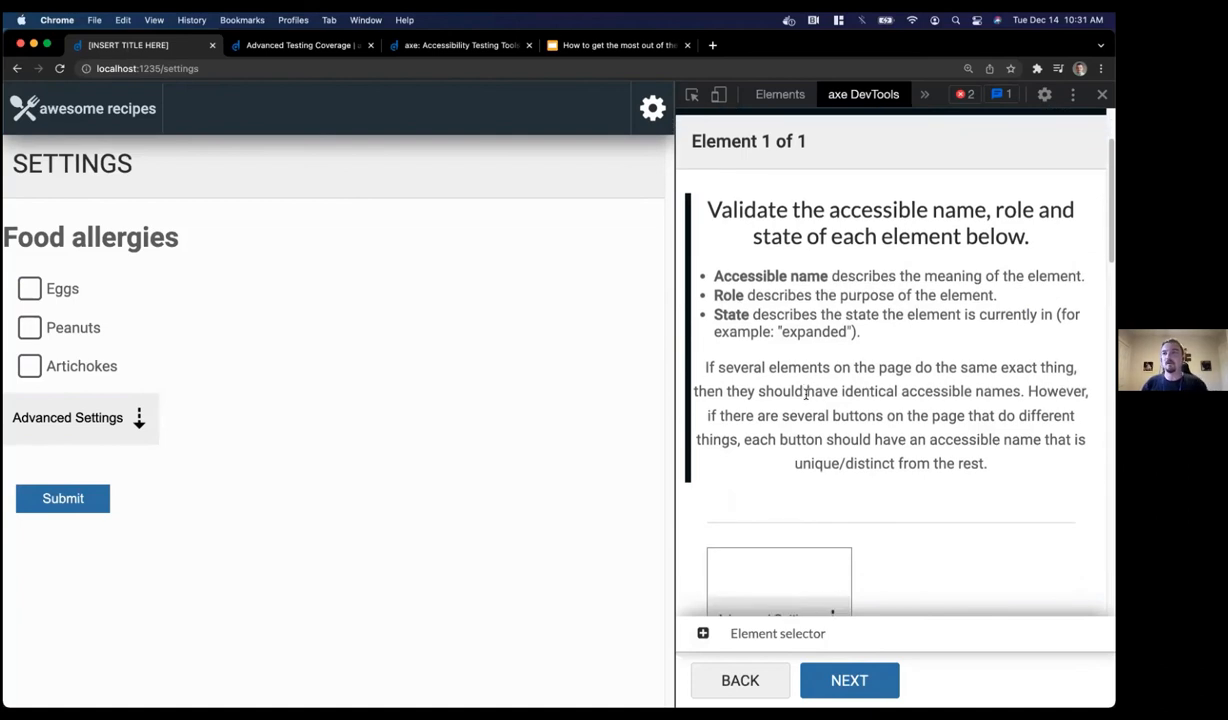
{"action": "scroll", "coordinate": [806, 394], "scroll_direction": "down", "scroll_amount": 1}
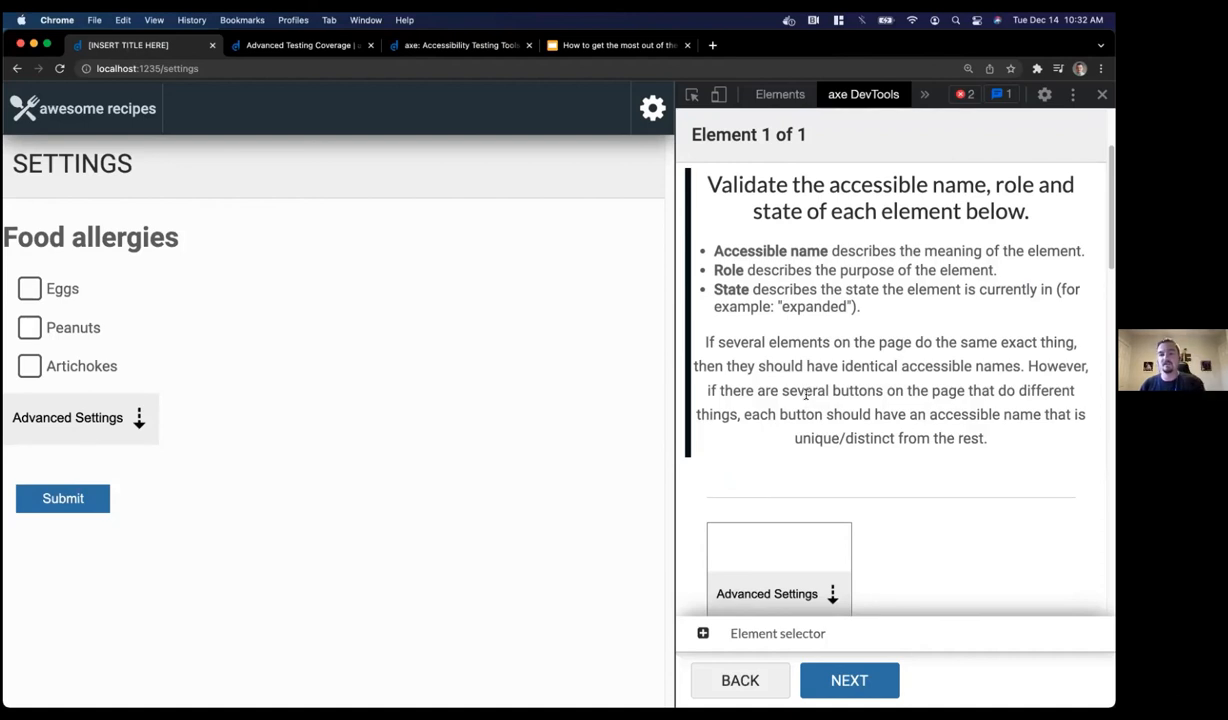
{"action": "scroll", "coordinate": [798, 528], "scroll_direction": "down", "scroll_amount": 5}
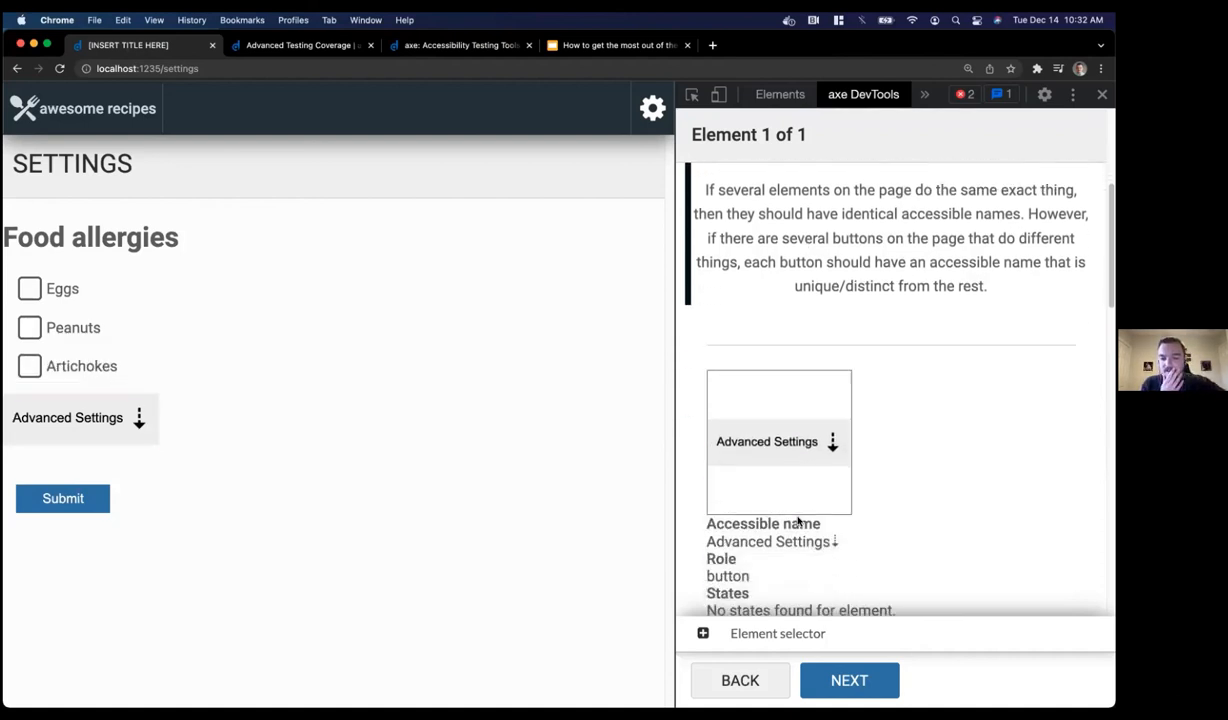
{"action": "scroll", "coordinate": [798, 521], "scroll_direction": "down", "scroll_amount": 1}
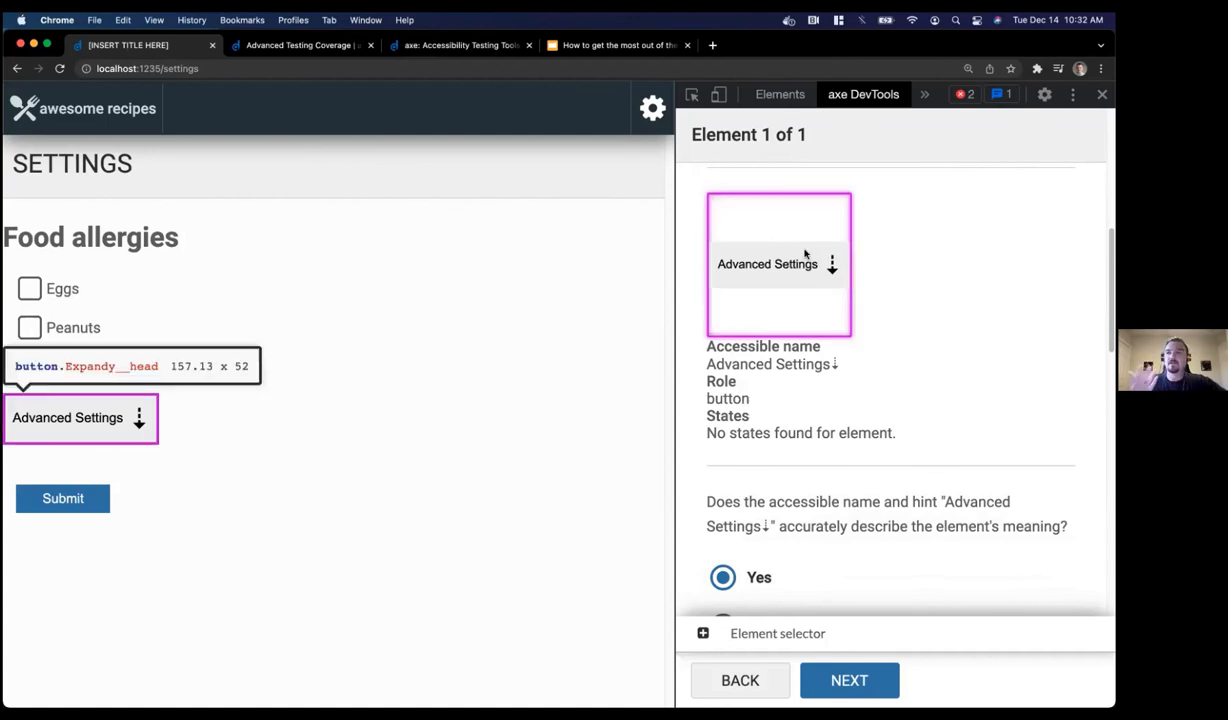
{"action": "scroll", "coordinate": [924, 318], "scroll_direction": "down", "scroll_amount": 3}
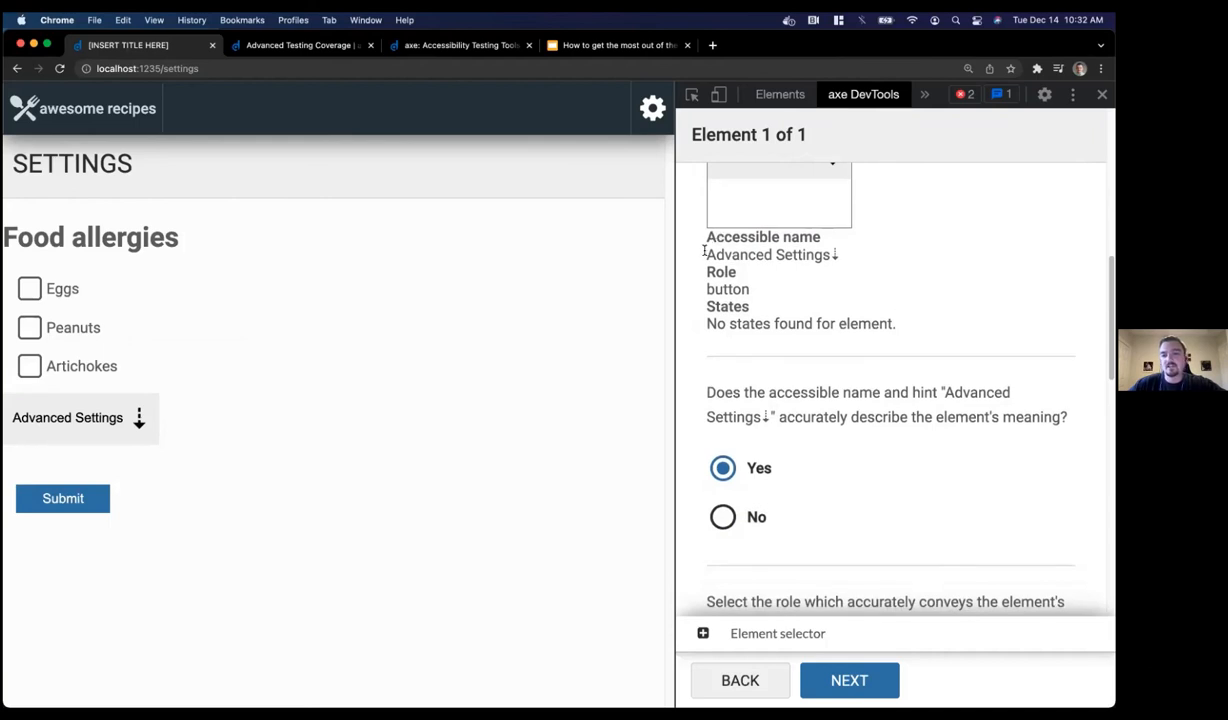
{"action": "left_click_drag", "start_coordinate": [706, 250], "coordinate": [831, 255]}
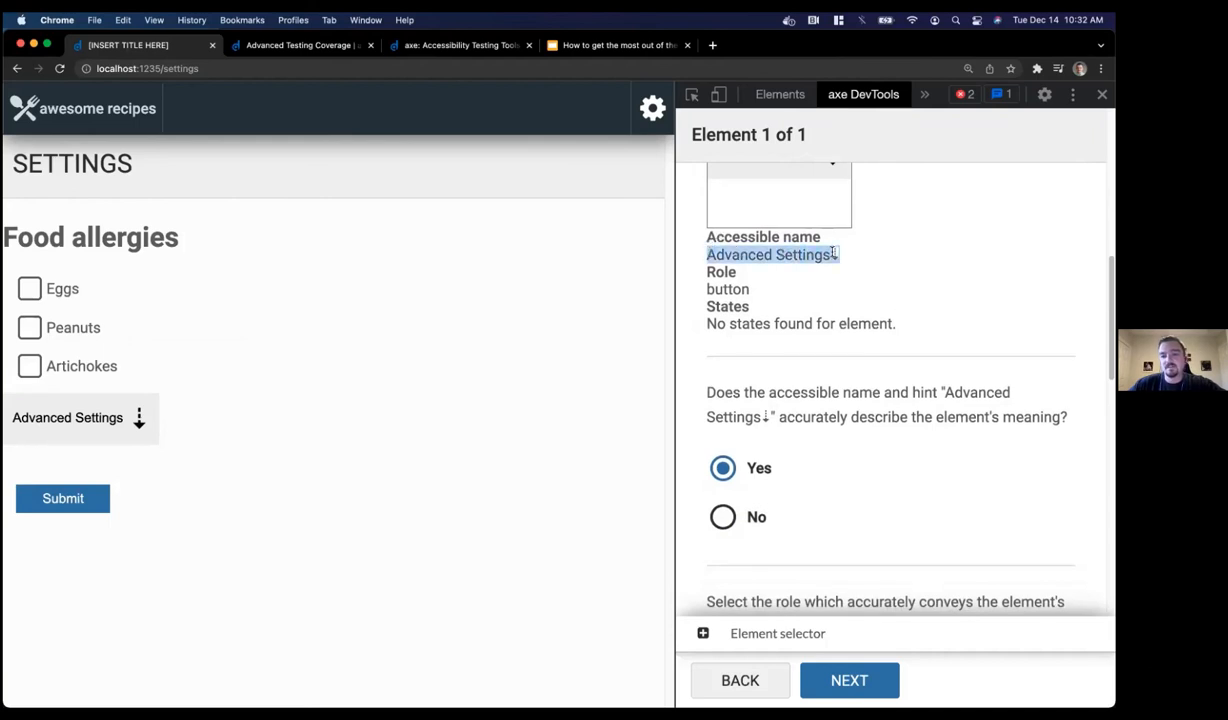
{"action": "double_click", "coordinate": [710, 288]}
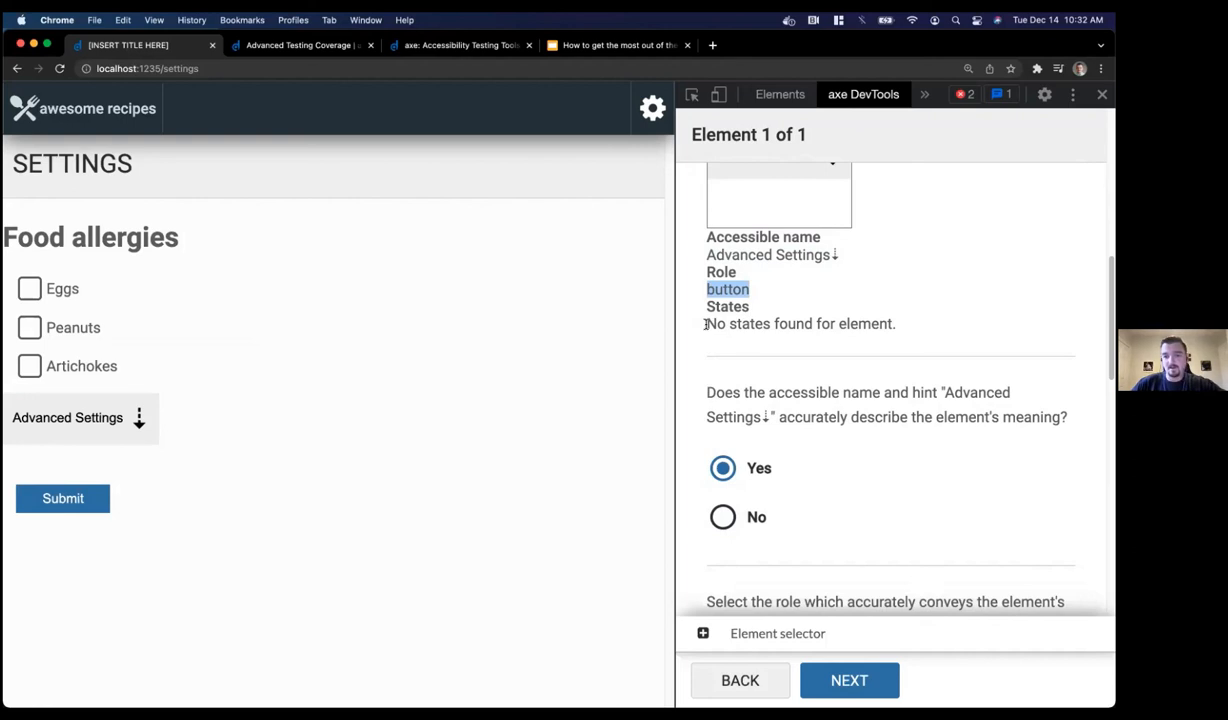
{"action": "left_click_drag", "start_coordinate": [706, 324], "coordinate": [907, 328]}
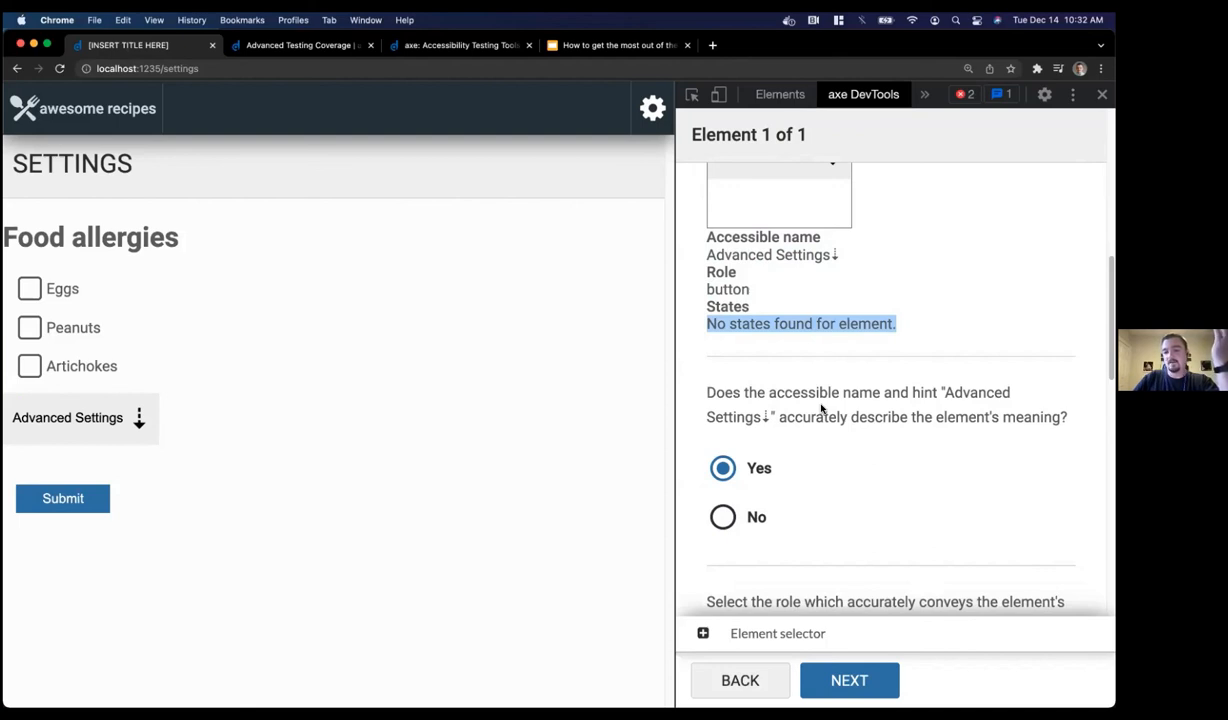
{"action": "left_click", "coordinate": [722, 468]}
{"action": "scroll", "coordinate": [818, 378], "scroll_direction": "down", "scroll_amount": 3}
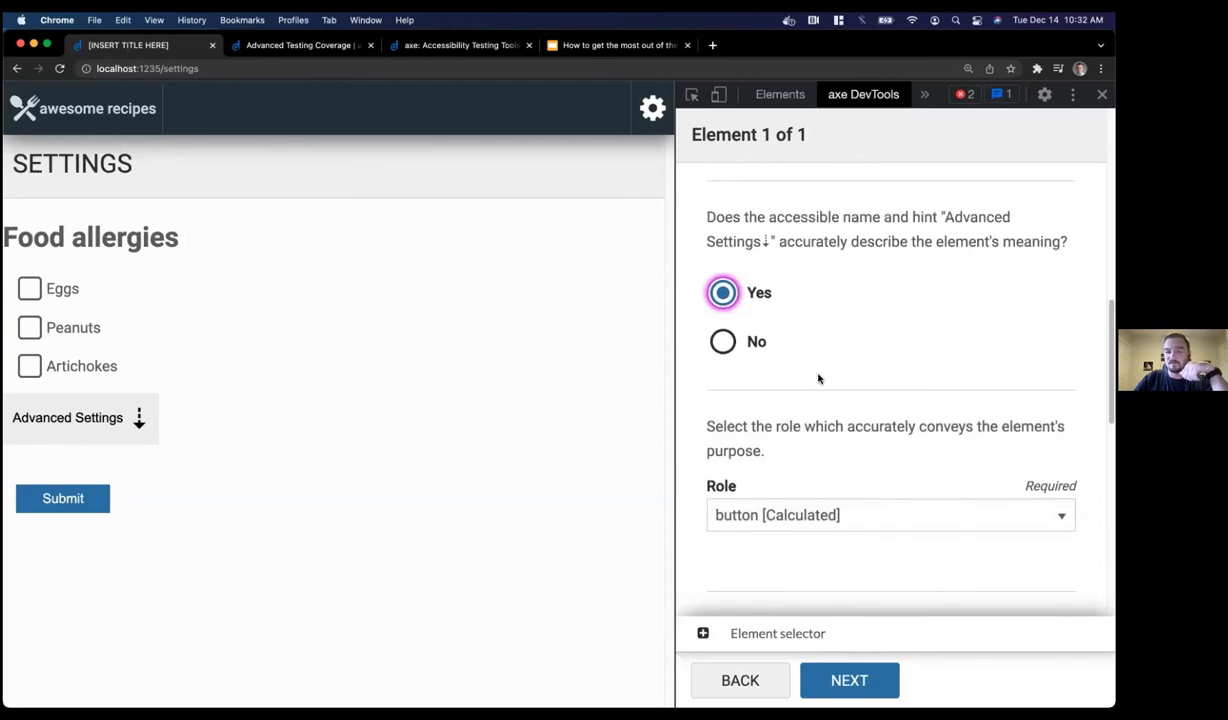
{"action": "scroll", "coordinate": [818, 378], "scroll_direction": "down", "scroll_amount": 1}
Keep the Advanced Settings button's role as 'button [Calculated]'
{"action": "left_click", "coordinate": [776, 486]}
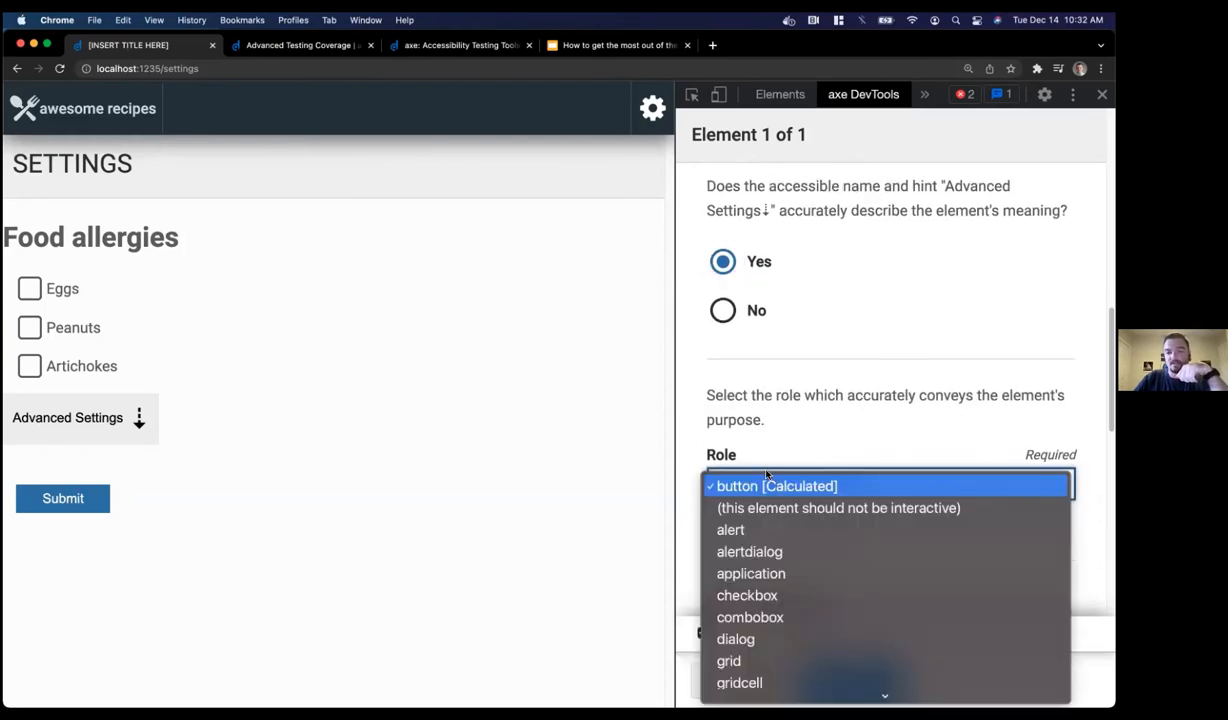
{"action": "left_click", "coordinate": [757, 455]}
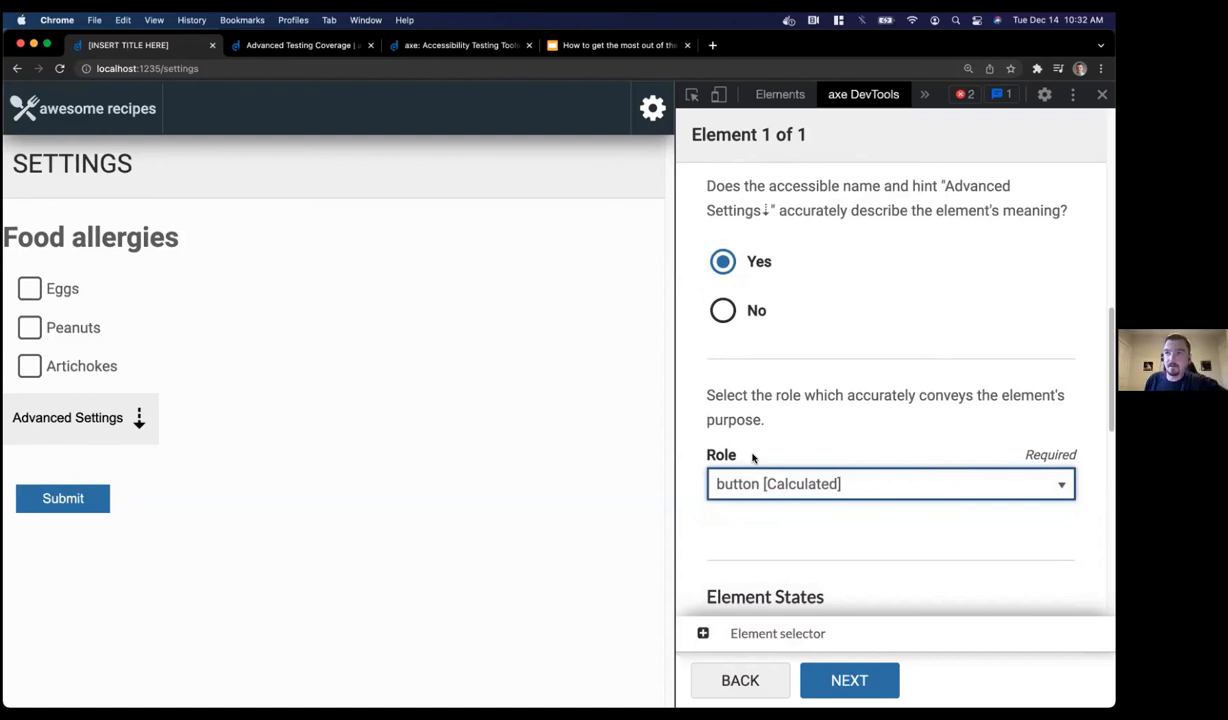
{"action": "scroll", "coordinate": [748, 423], "scroll_direction": "down", "scroll_amount": 3}
{"action": "scroll", "coordinate": [748, 423], "scroll_direction": "down", "scroll_amount": 6}
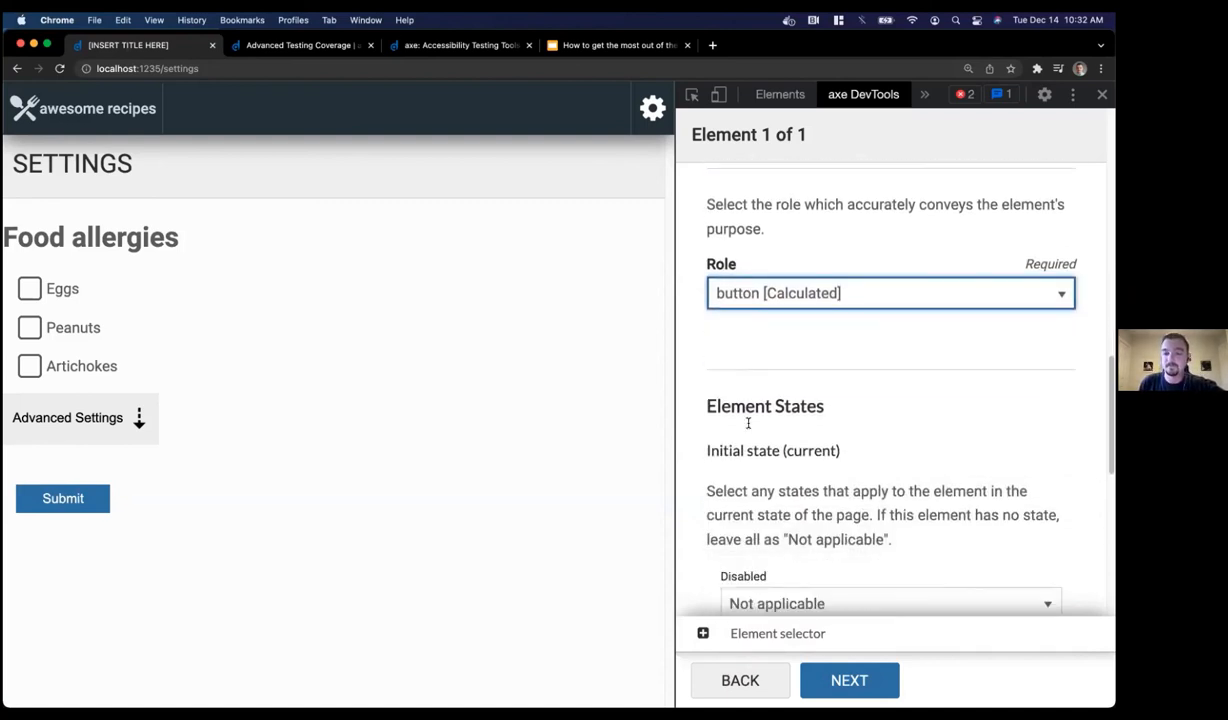
{"action": "scroll", "coordinate": [748, 423], "scroll_direction": "down", "scroll_amount": 1}
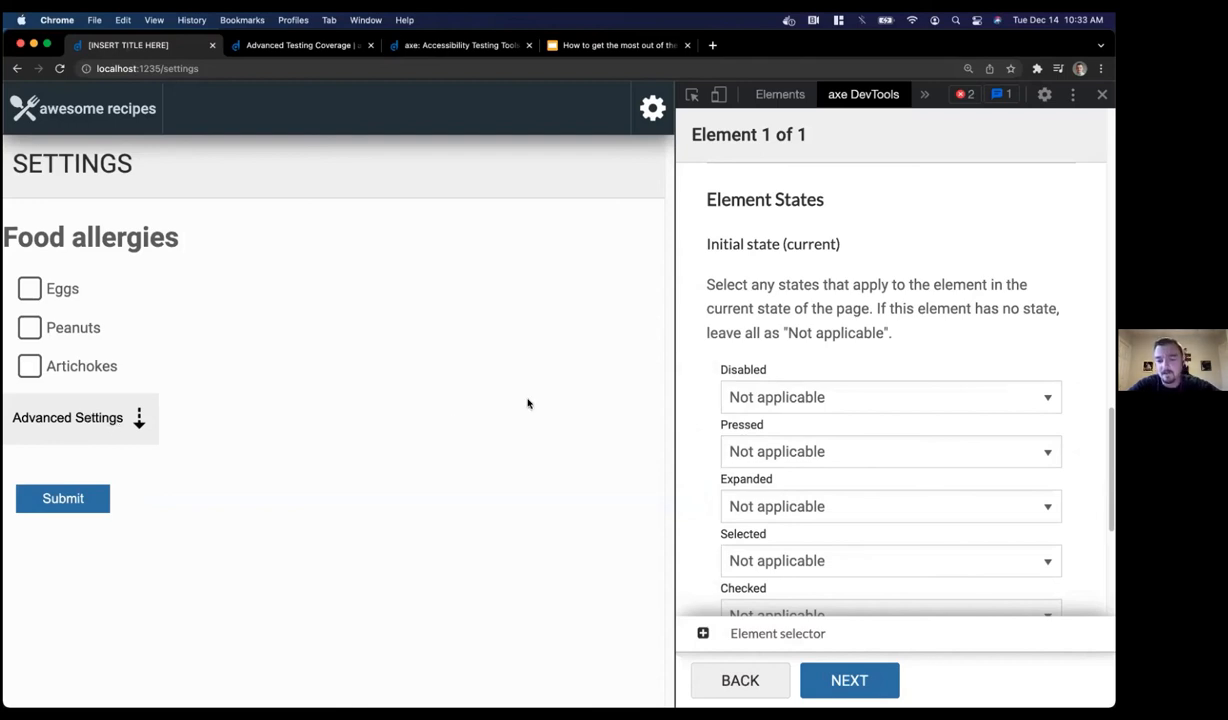
Set the button's initial Expanded state to Collapsed
{"action": "scroll", "coordinate": [718, 383], "scroll_direction": "down", "scroll_amount": 1}
{"action": "scroll", "coordinate": [718, 383], "scroll_direction": "down", "scroll_amount": 3}
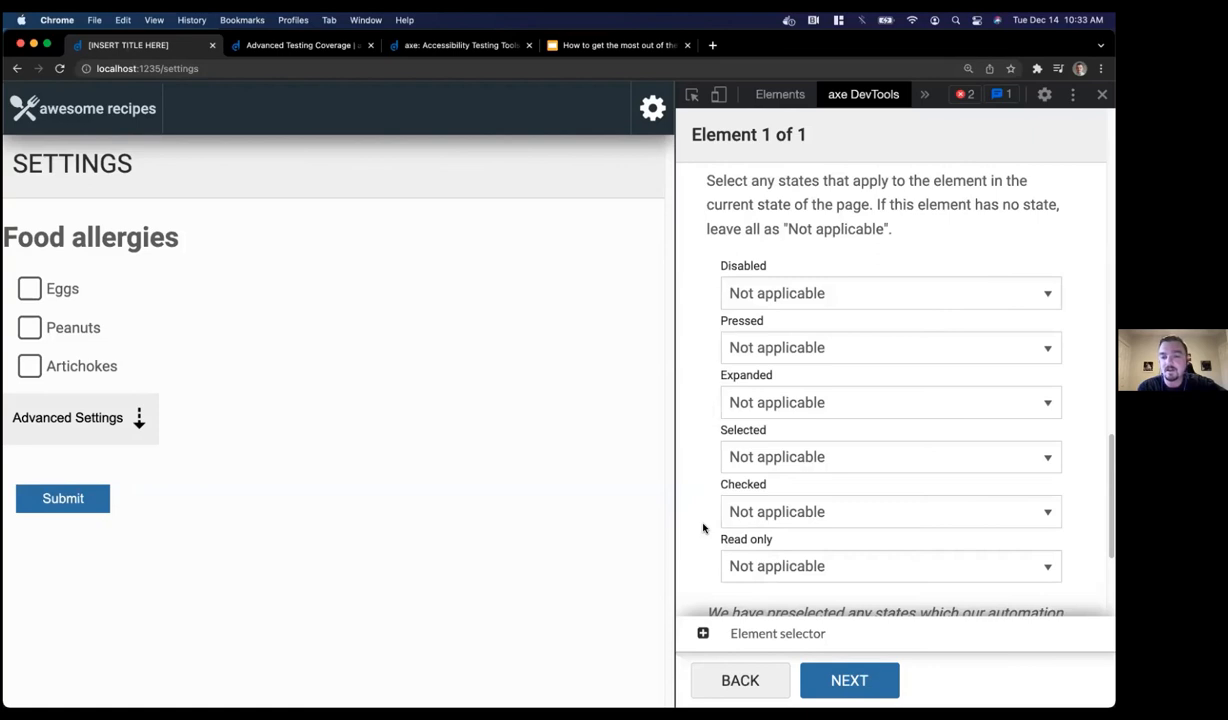
{"action": "left_click", "coordinate": [731, 404]}
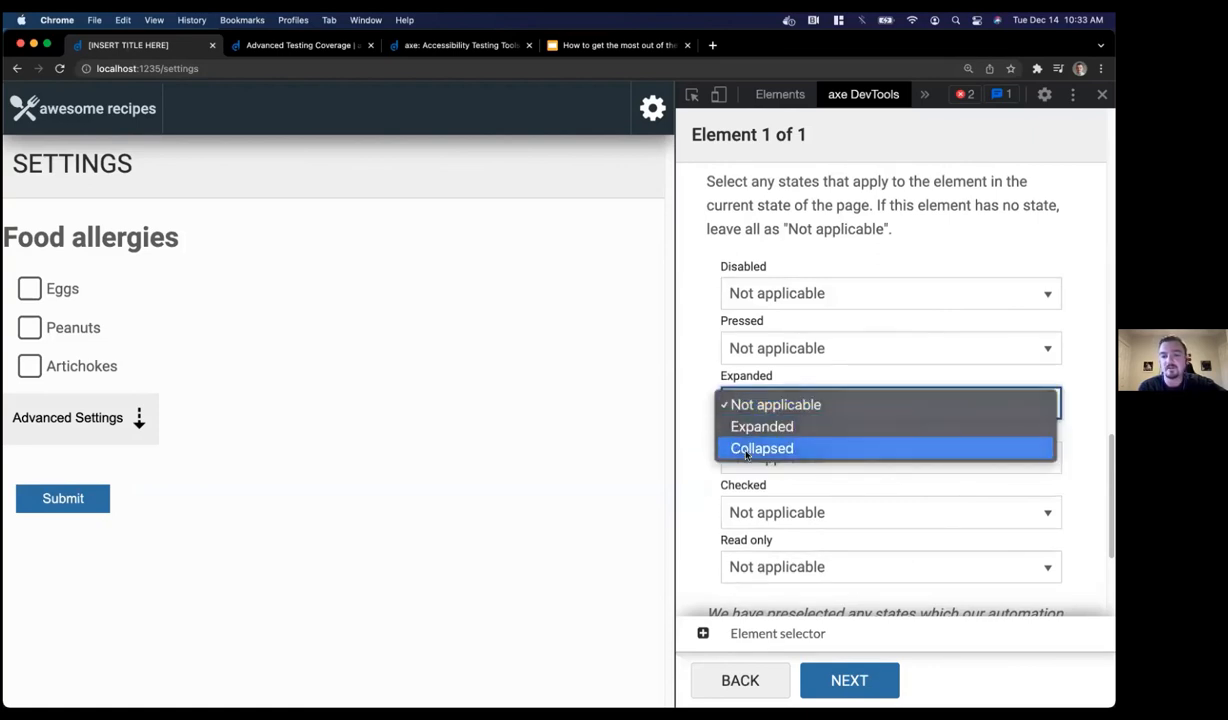
{"action": "left_click", "coordinate": [746, 450]}
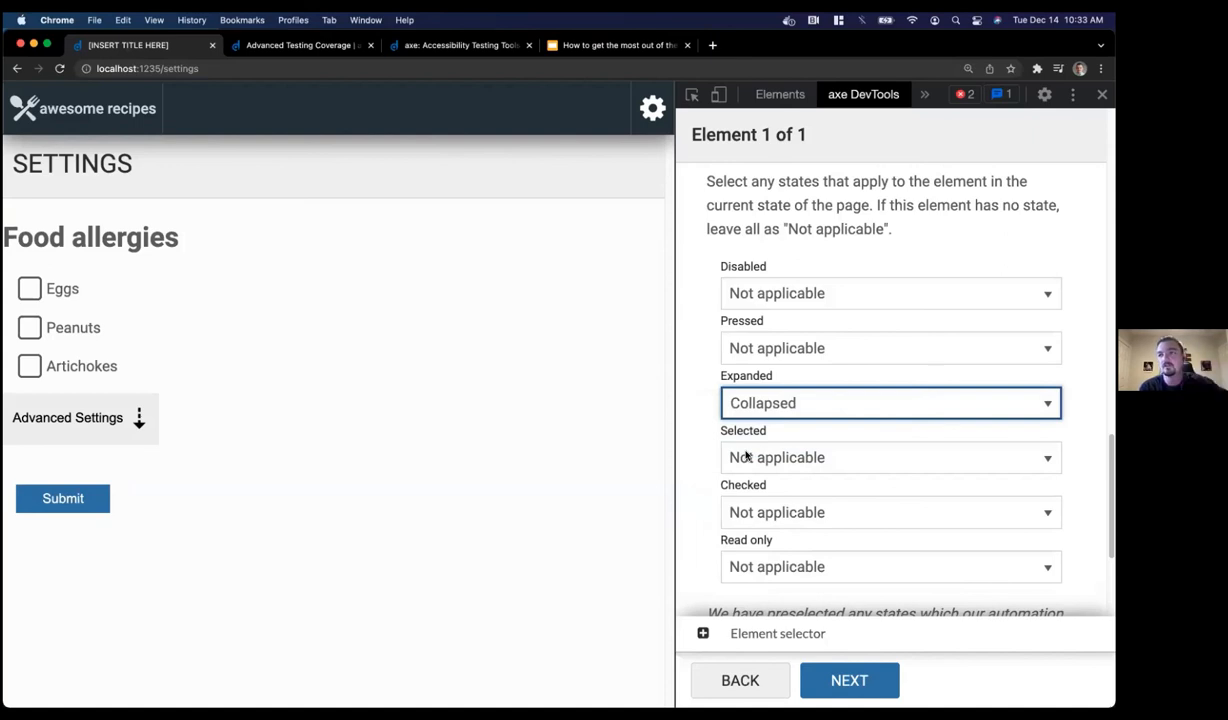
{"action": "scroll", "coordinate": [700, 430], "scroll_direction": "down", "scroll_amount": 5}
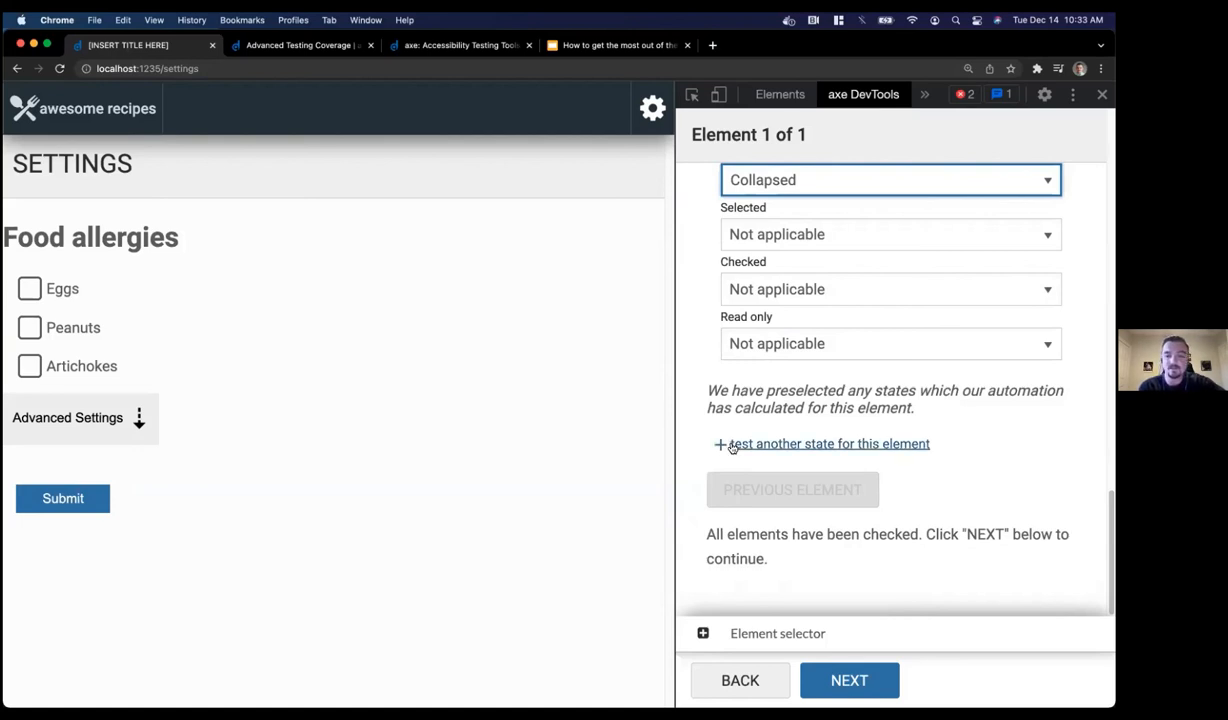
Add Additional state 1 for the Advanced Settings button, expanded on the page, with Expanded set to Expanded
{"action": "left_click", "coordinate": [731, 447]}
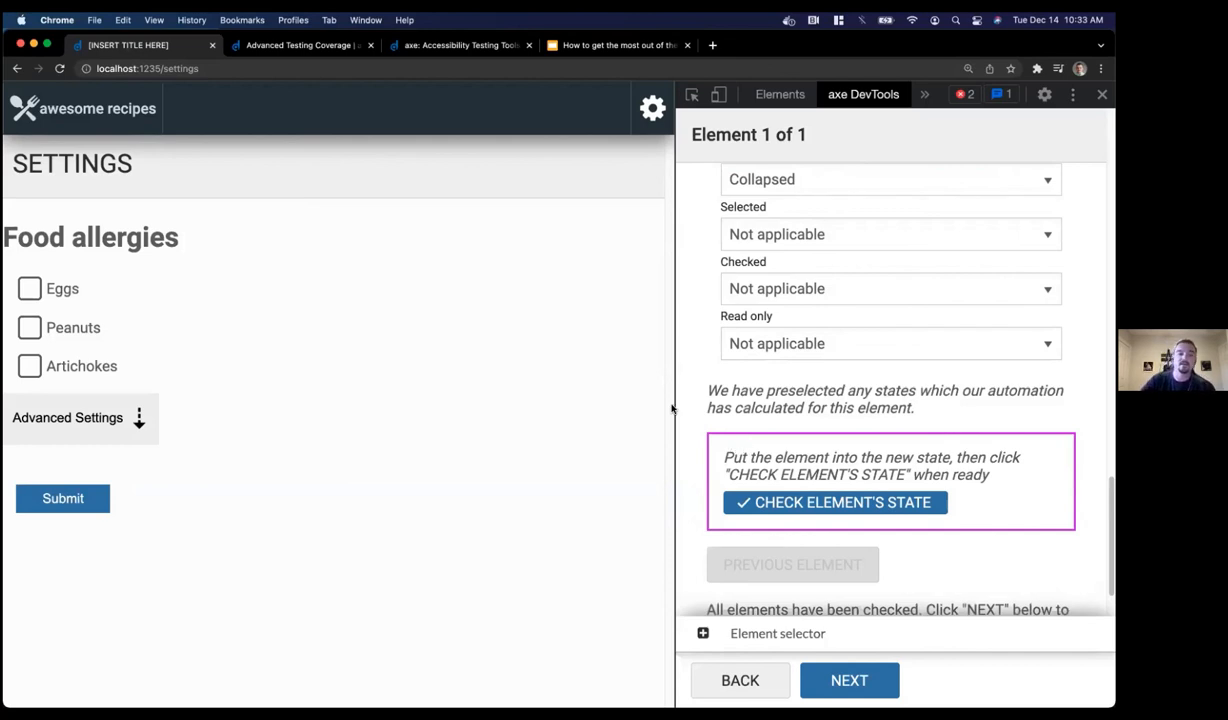
{"action": "left_click", "coordinate": [127, 425]}
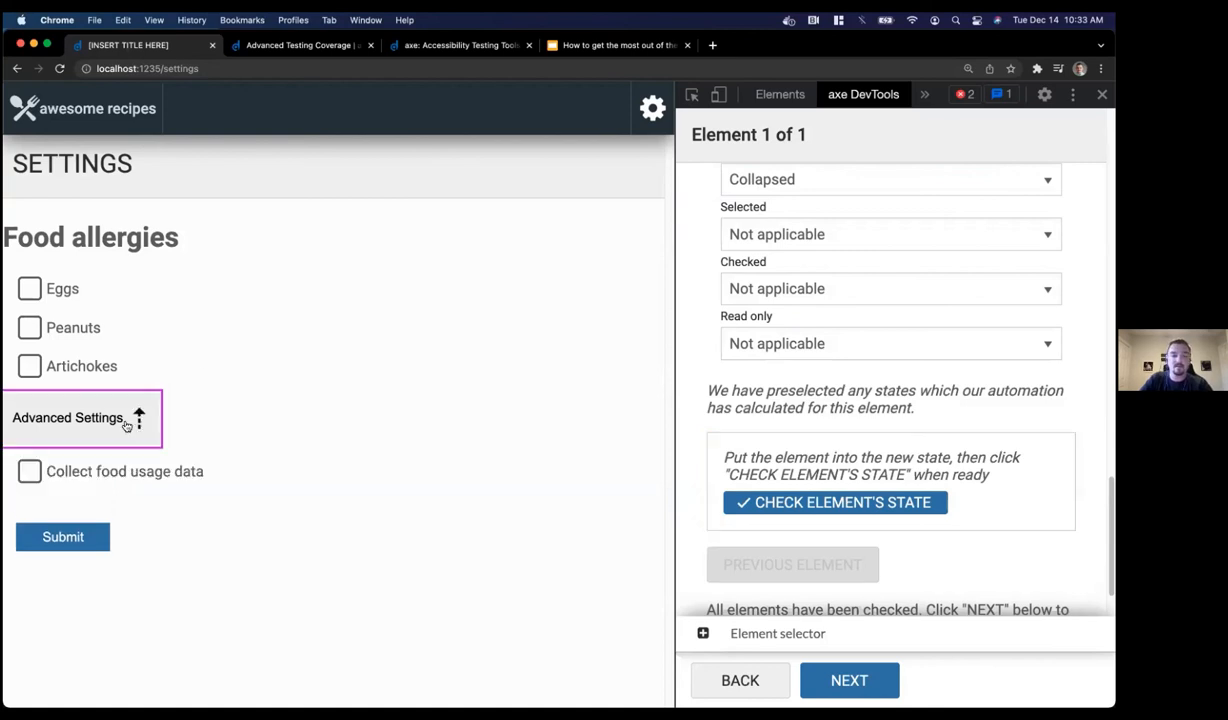
{"action": "left_click", "coordinate": [815, 503]}
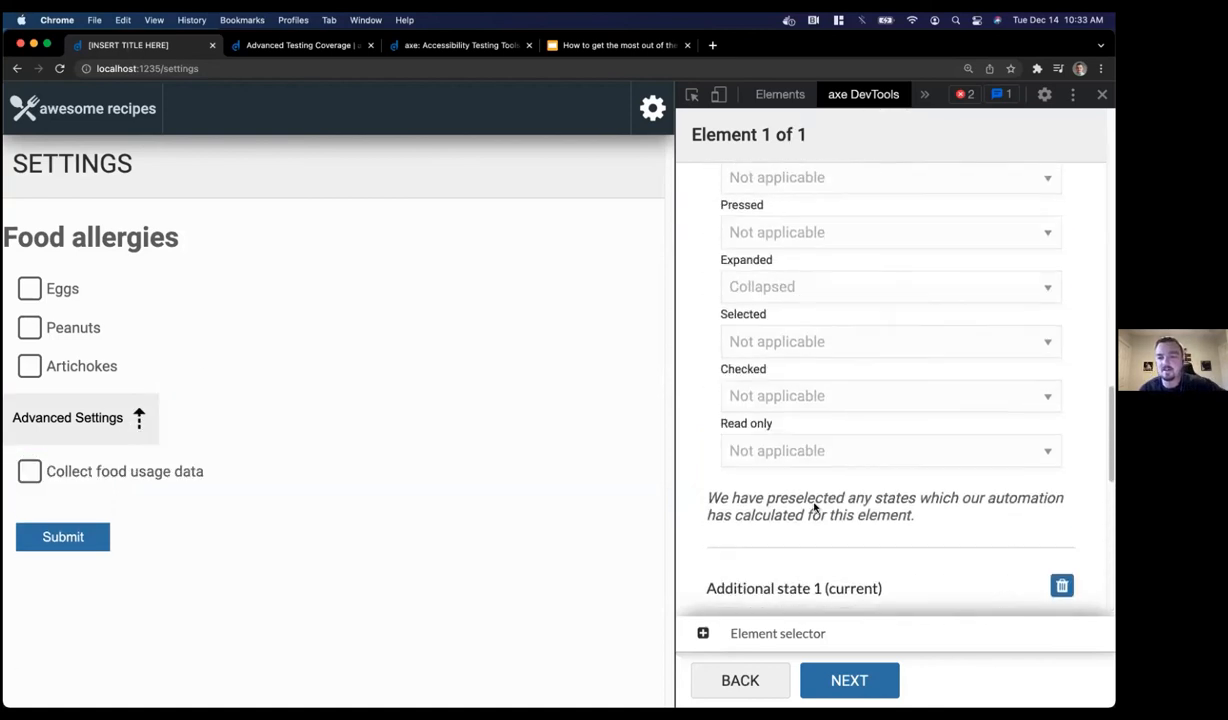
{"action": "scroll", "coordinate": [815, 507], "scroll_direction": "down", "scroll_amount": 5}
{"action": "scroll", "coordinate": [815, 507], "scroll_direction": "up", "scroll_amount": 1}
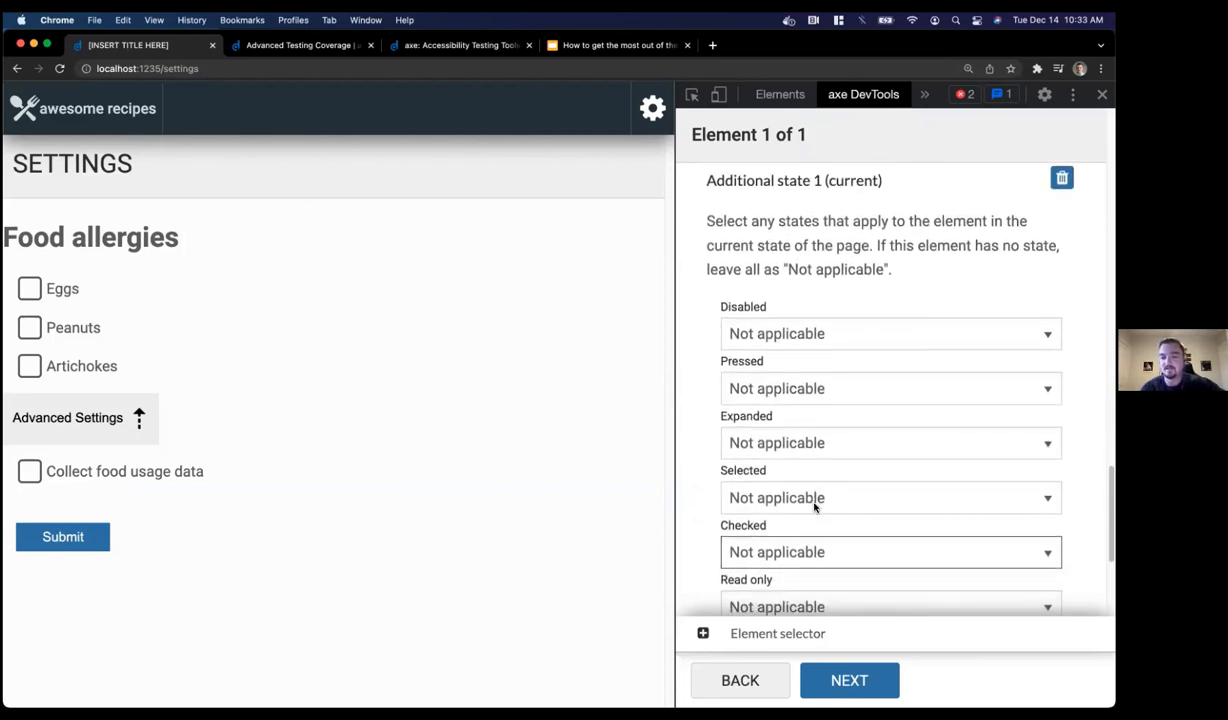
{"action": "left_click", "coordinate": [751, 440]}
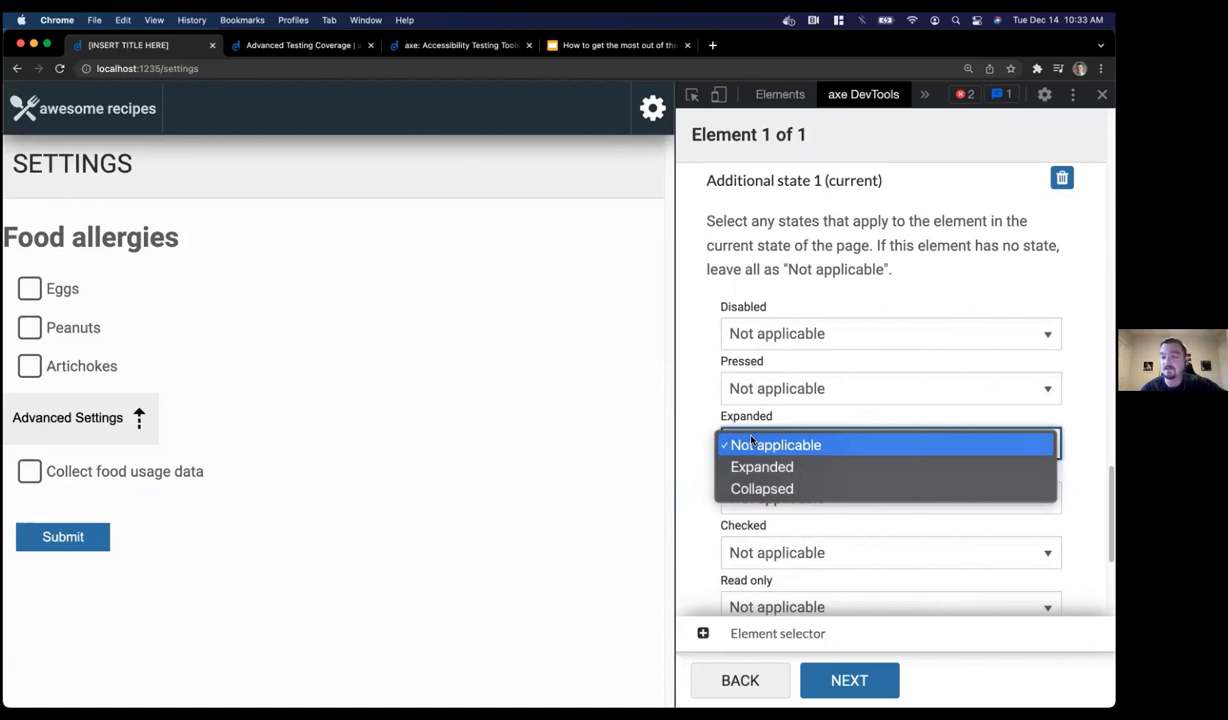
{"action": "left_click", "coordinate": [745, 466]}
{"action": "left_click", "coordinate": [692, 371]}
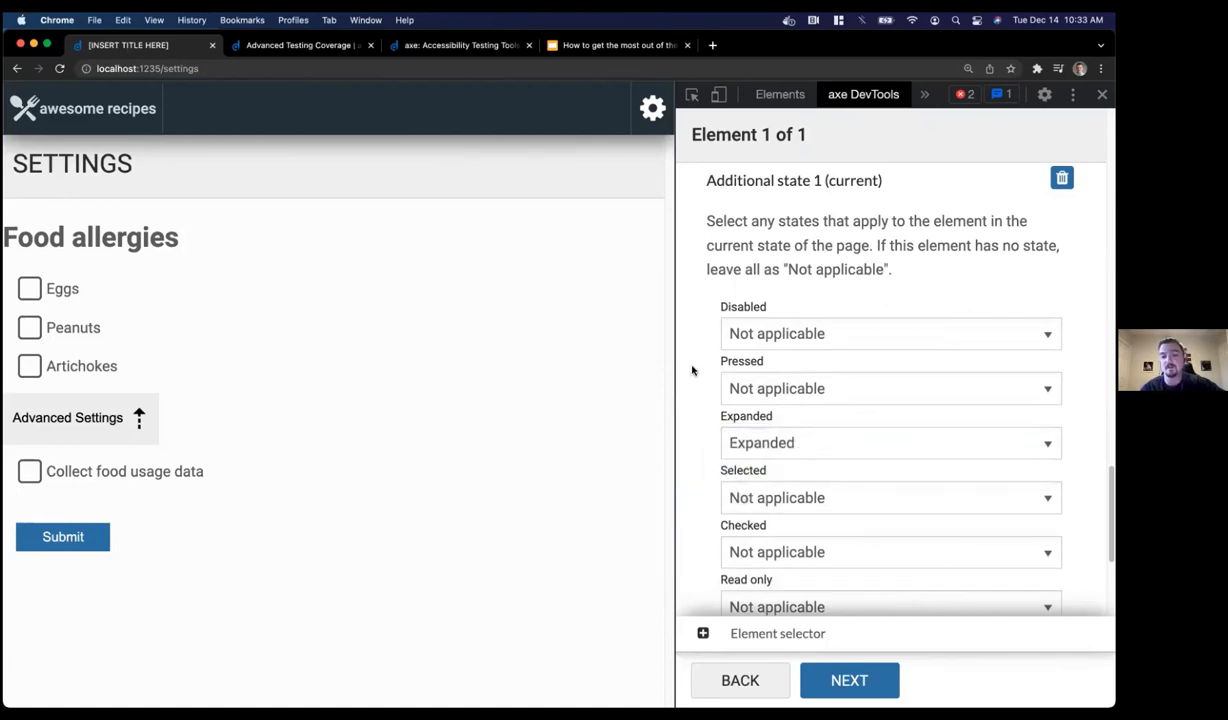
{"action": "scroll", "coordinate": [693, 375], "scroll_direction": "down", "scroll_amount": 5}
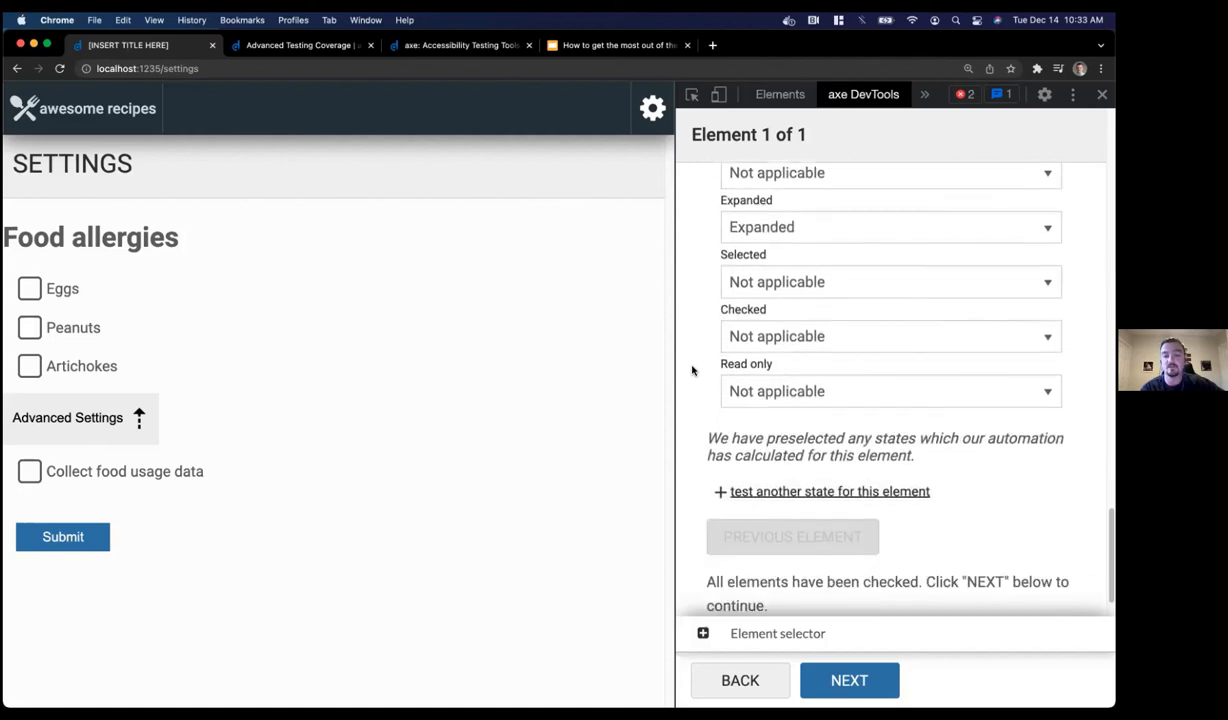
Review the Interactive Elements results and finish the test, bringing the summary to 39 issues
{"action": "left_click", "coordinate": [826, 663]}
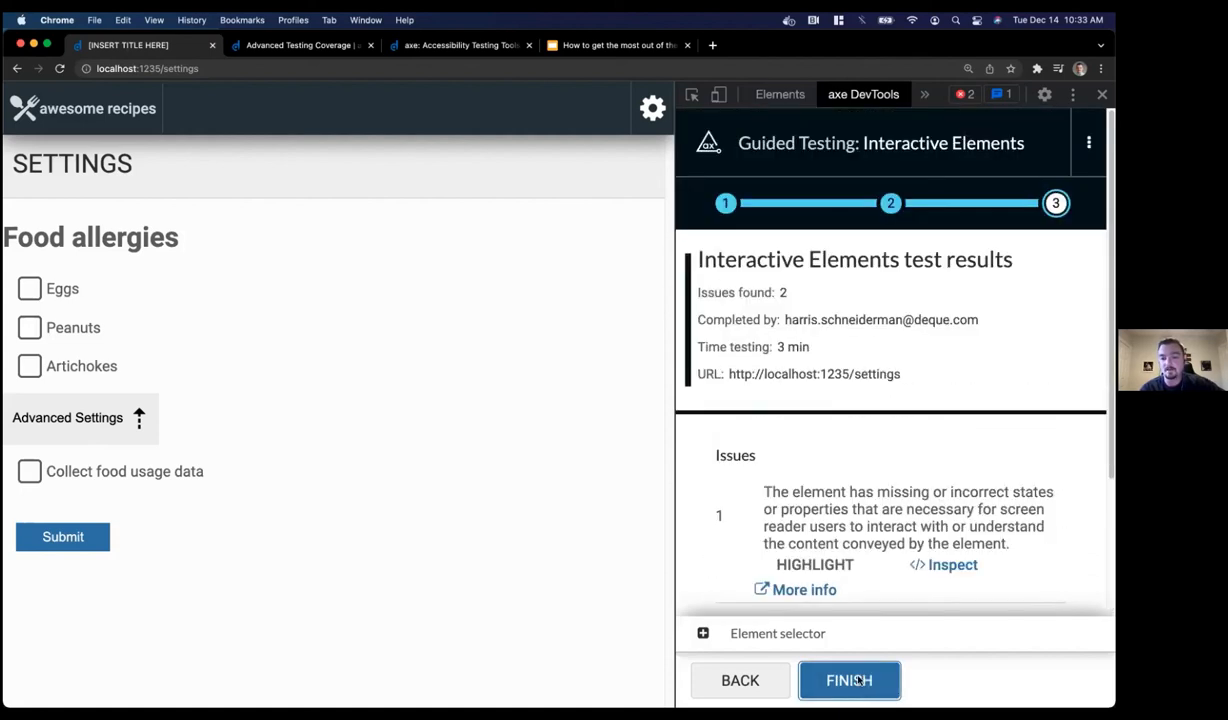
{"action": "scroll", "coordinate": [857, 500], "scroll_direction": "down", "scroll_amount": 4}
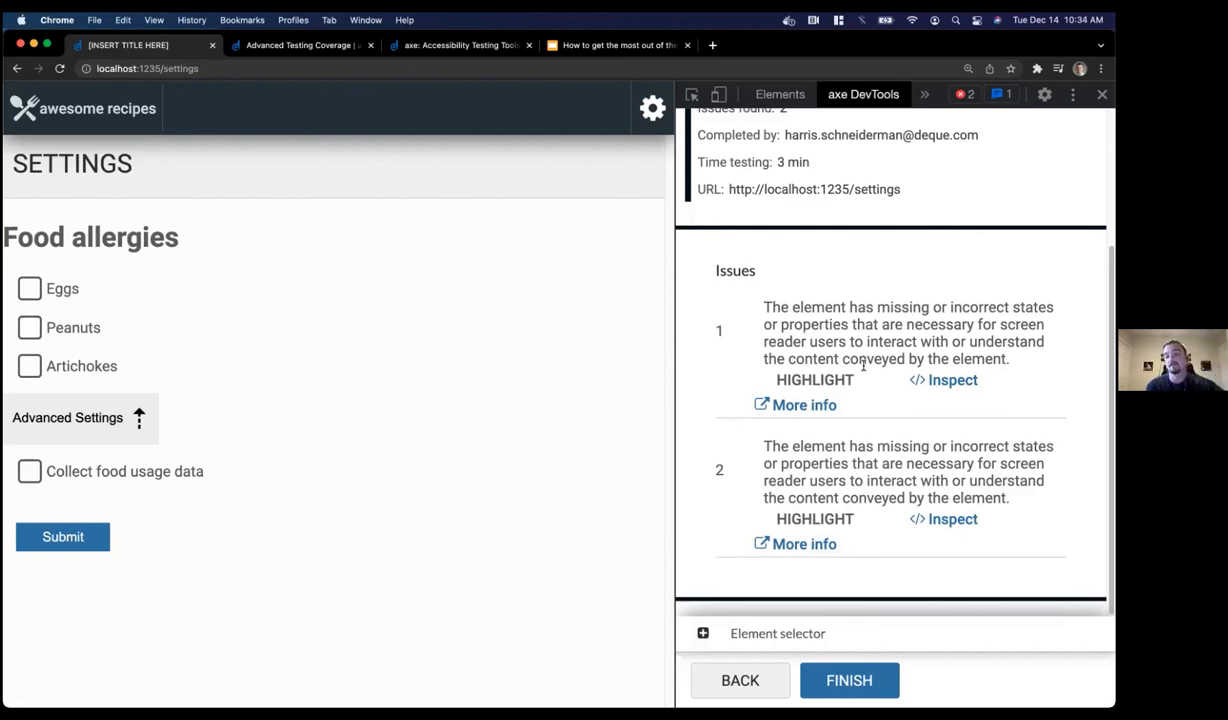
{"action": "left_click", "coordinate": [840, 678]}
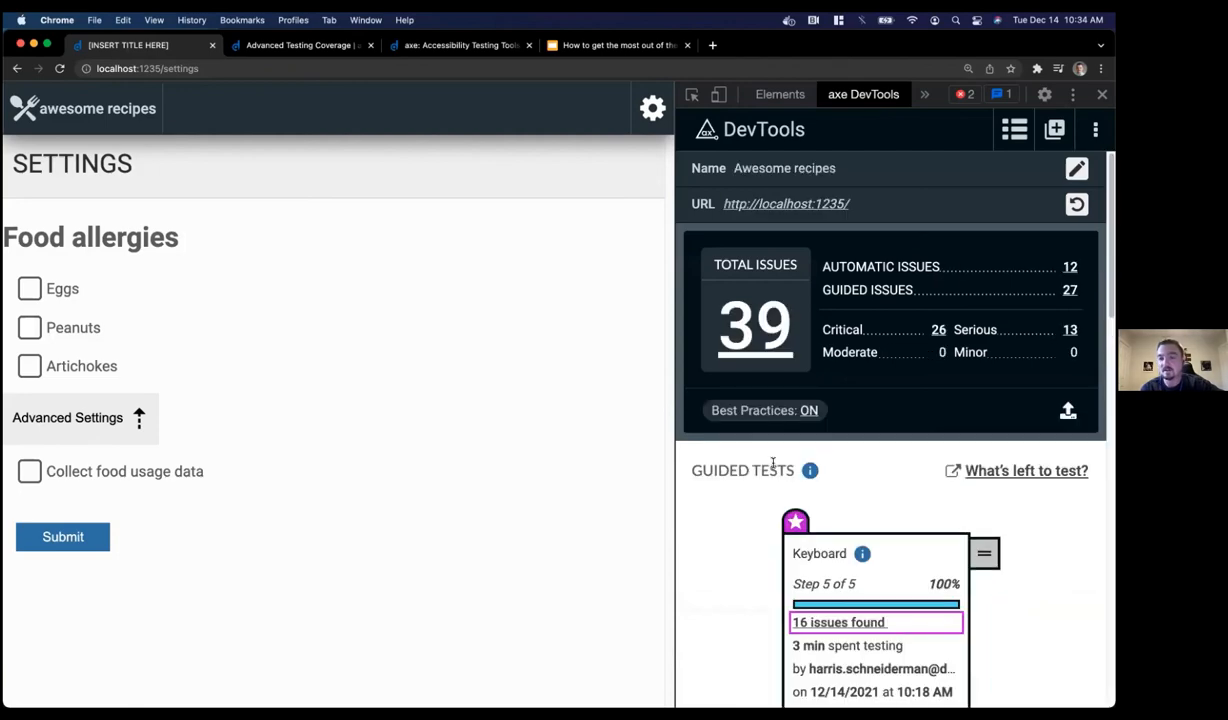
Open the 2 Interactive Elements issues and read the first fix, aria-expanded="false"
{"action": "scroll", "coordinate": [775, 458], "scroll_direction": "down", "scroll_amount": 10}
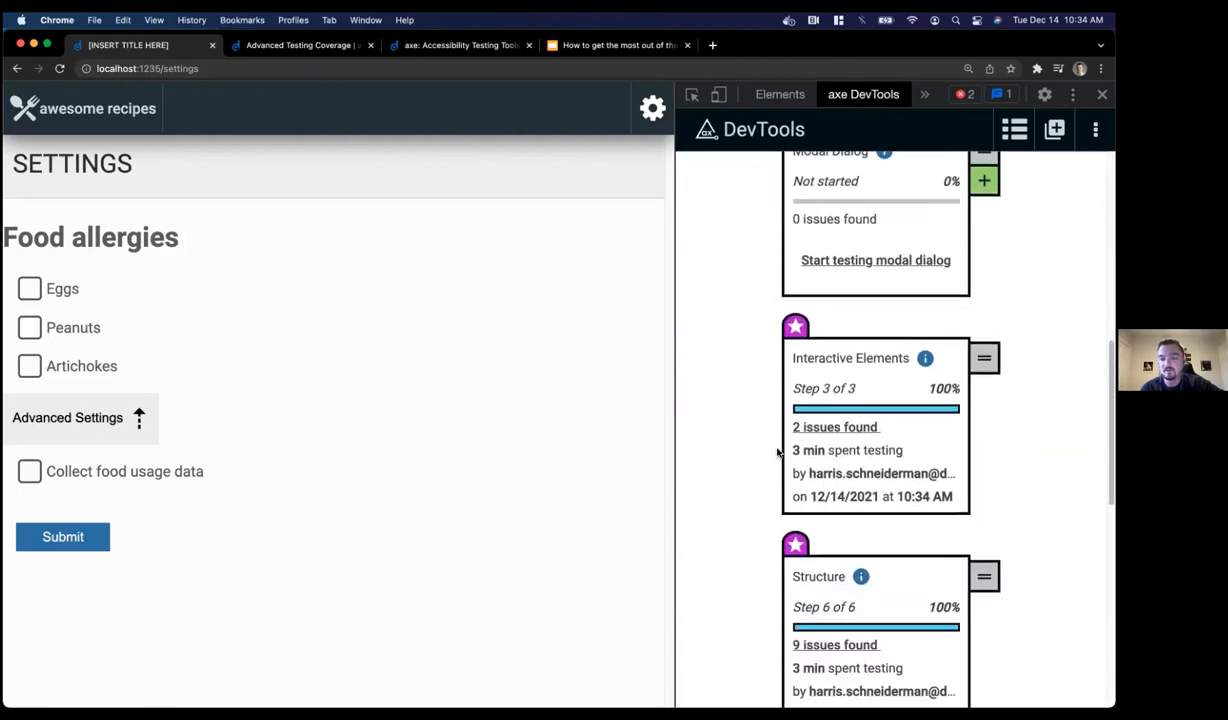
{"action": "left_click", "coordinate": [800, 428]}
{"action": "scroll", "coordinate": [760, 500], "scroll_direction": "down", "scroll_amount": 3}
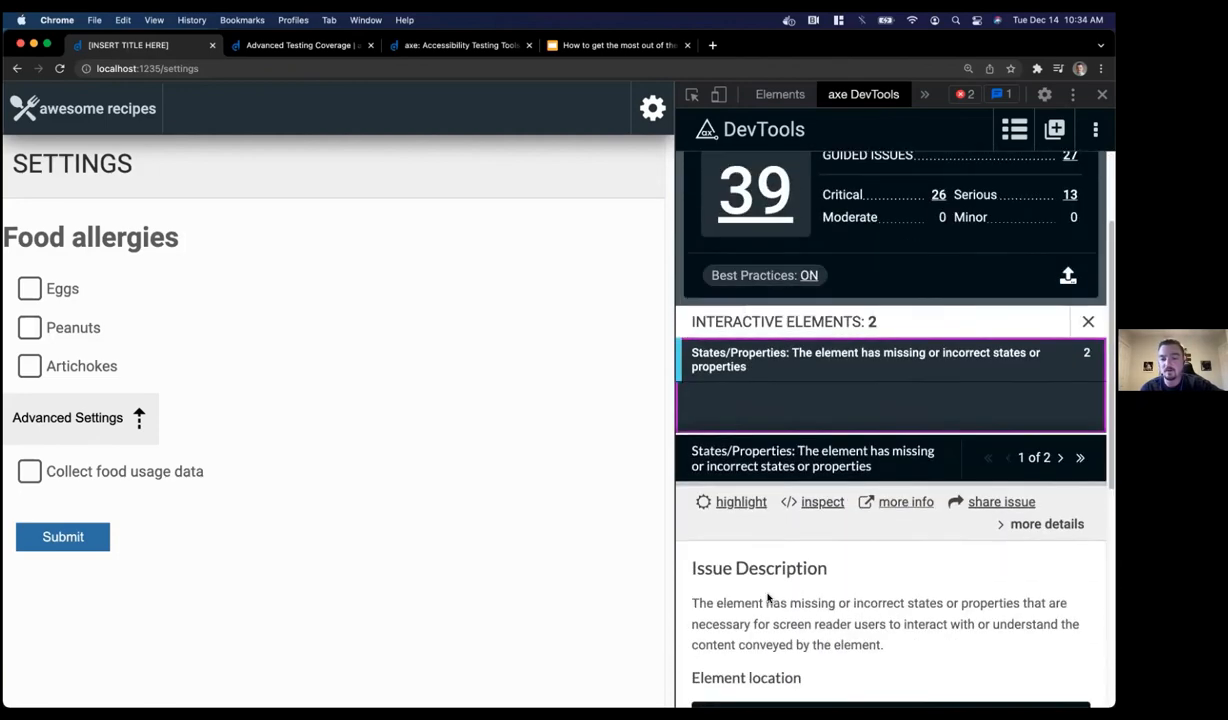
{"action": "scroll", "coordinate": [767, 597], "scroll_direction": "down", "scroll_amount": 5}
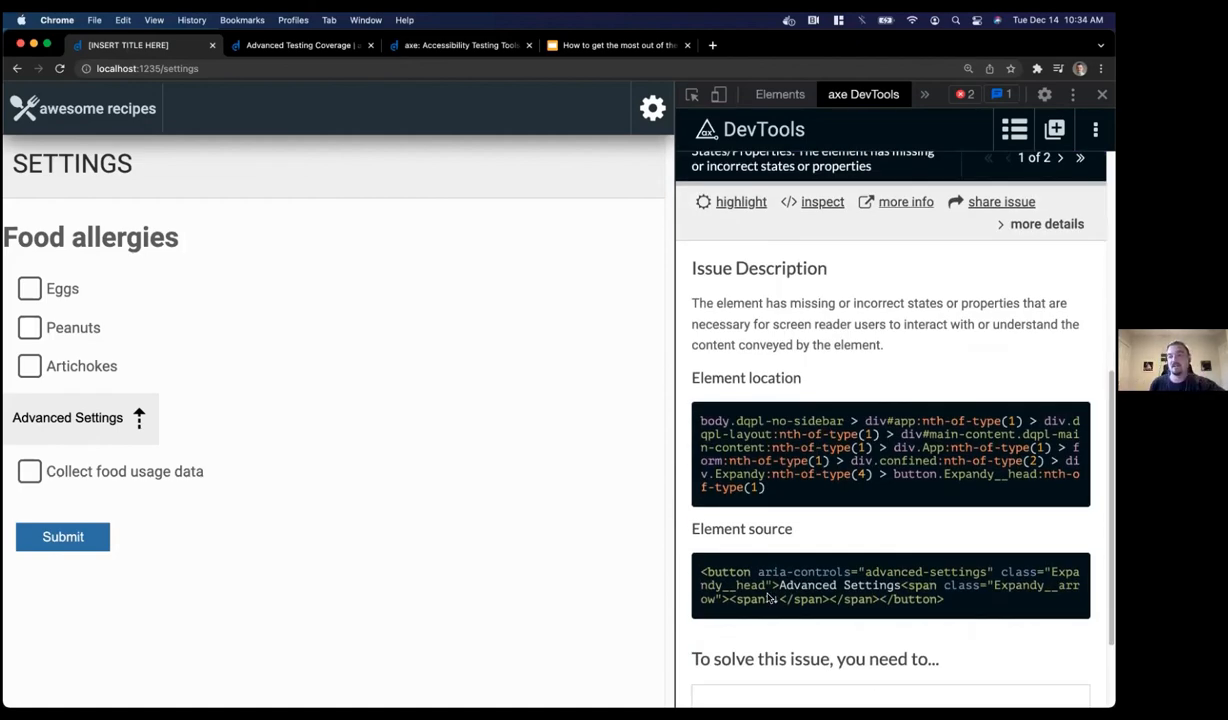
{"action": "scroll", "coordinate": [770, 597], "scroll_direction": "down", "scroll_amount": 2}
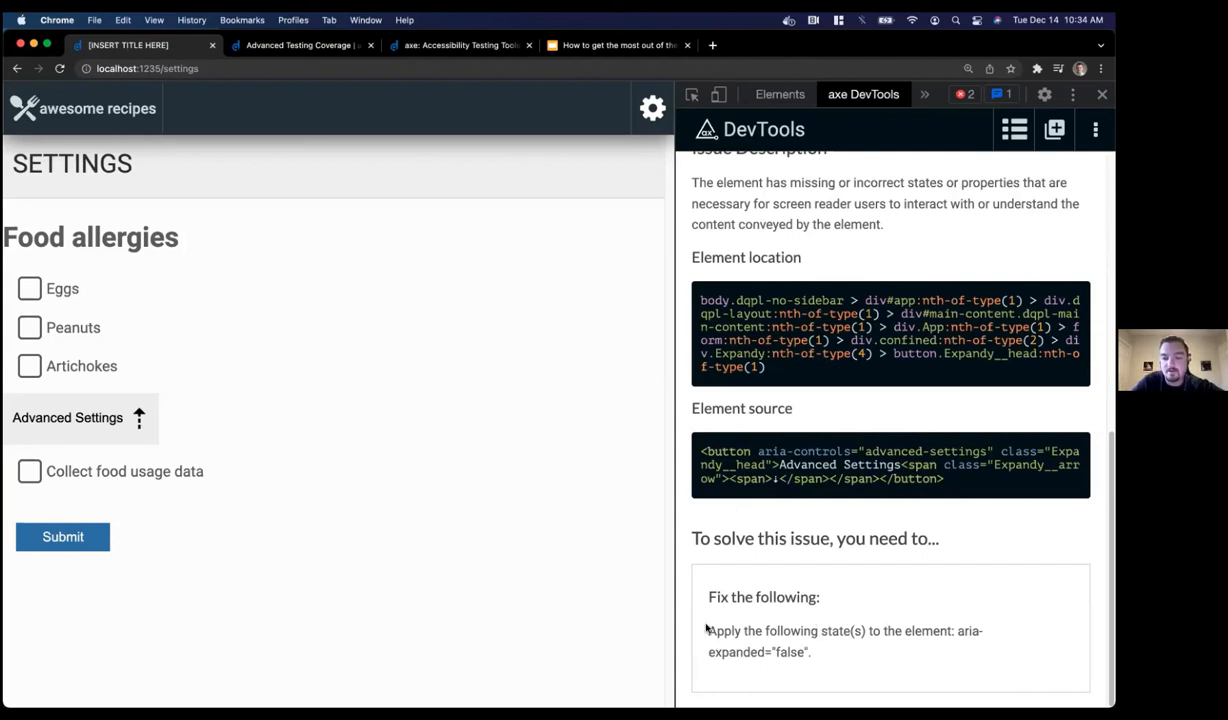
{"action": "left_click_drag", "start_coordinate": [956, 631], "coordinate": [987, 652]}
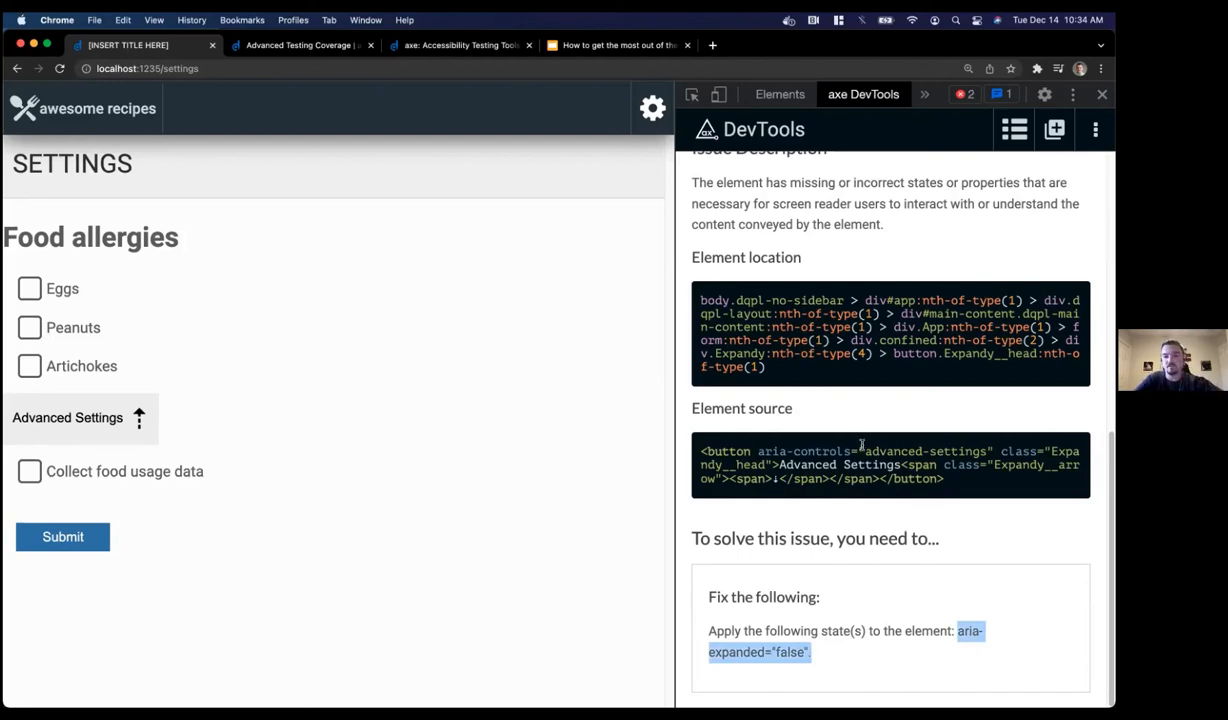
View issue 2 of 2, whose fix applies aria-expanded="true" to the Advanced Settings button
{"action": "scroll", "coordinate": [862, 447], "scroll_direction": "up", "scroll_amount": 5}
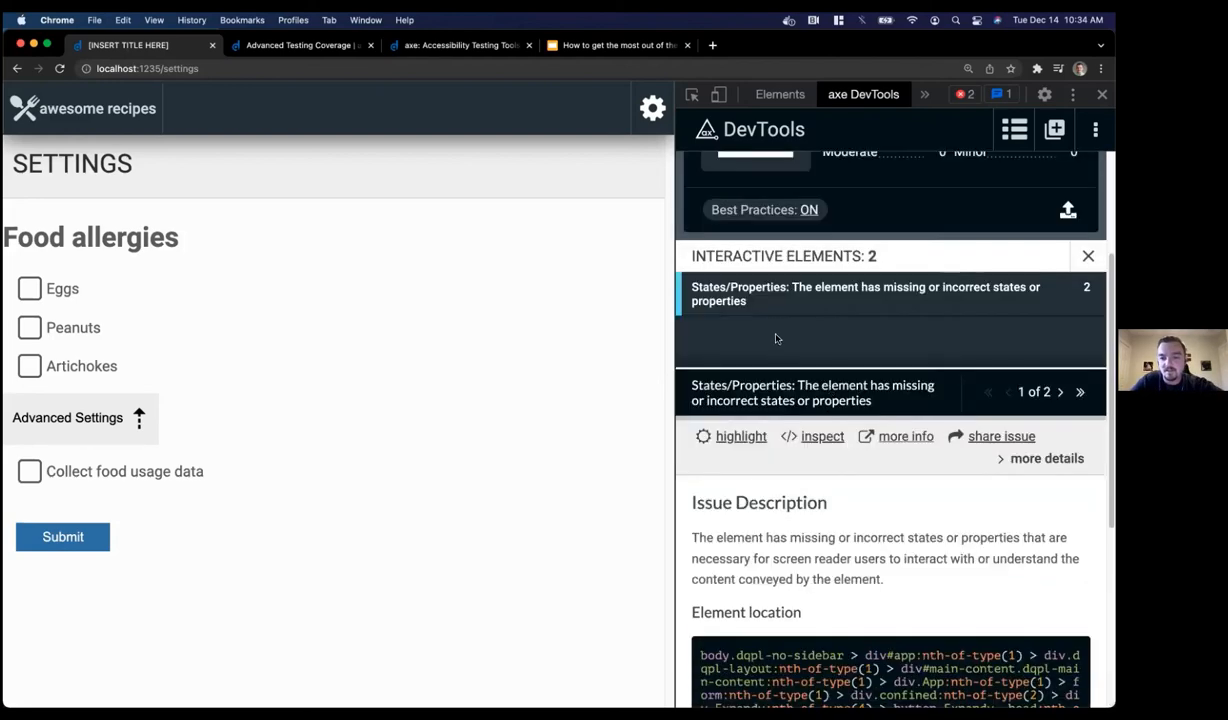
{"action": "left_click", "coordinate": [1060, 396]}
{"action": "scroll", "coordinate": [915, 512], "scroll_direction": "down", "scroll_amount": 5}
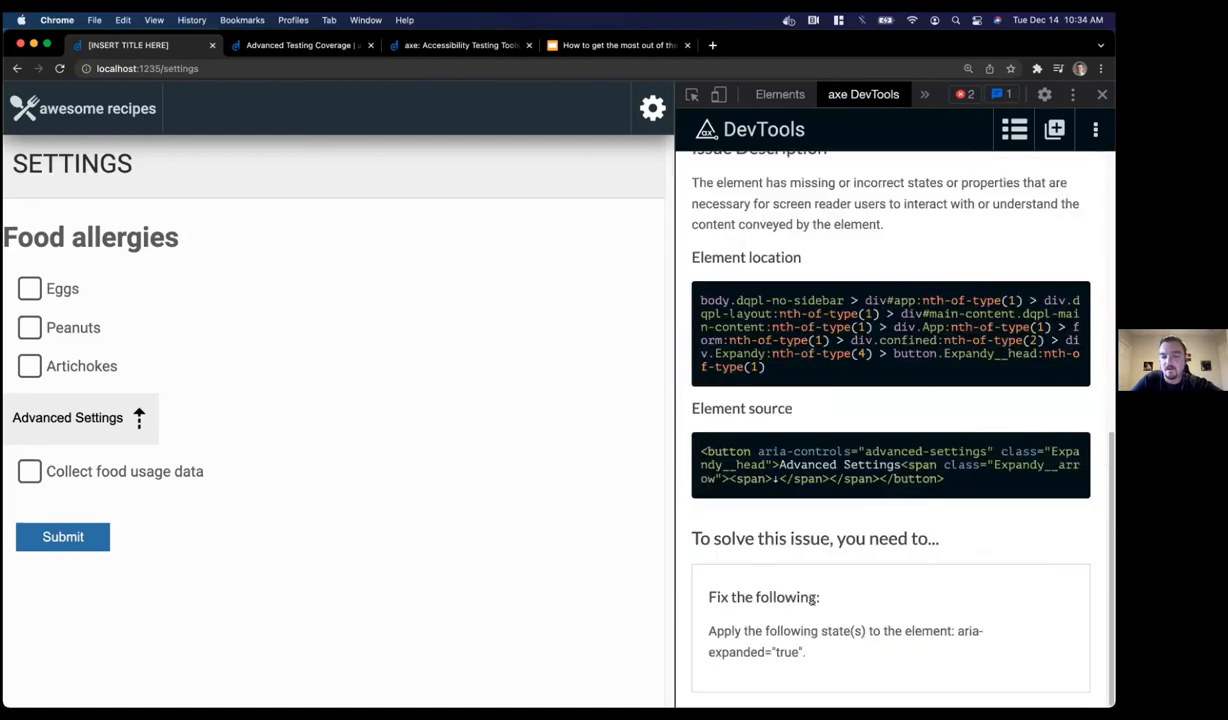
{"action": "left_click_drag", "start_coordinate": [707, 634], "coordinate": [812, 651]}
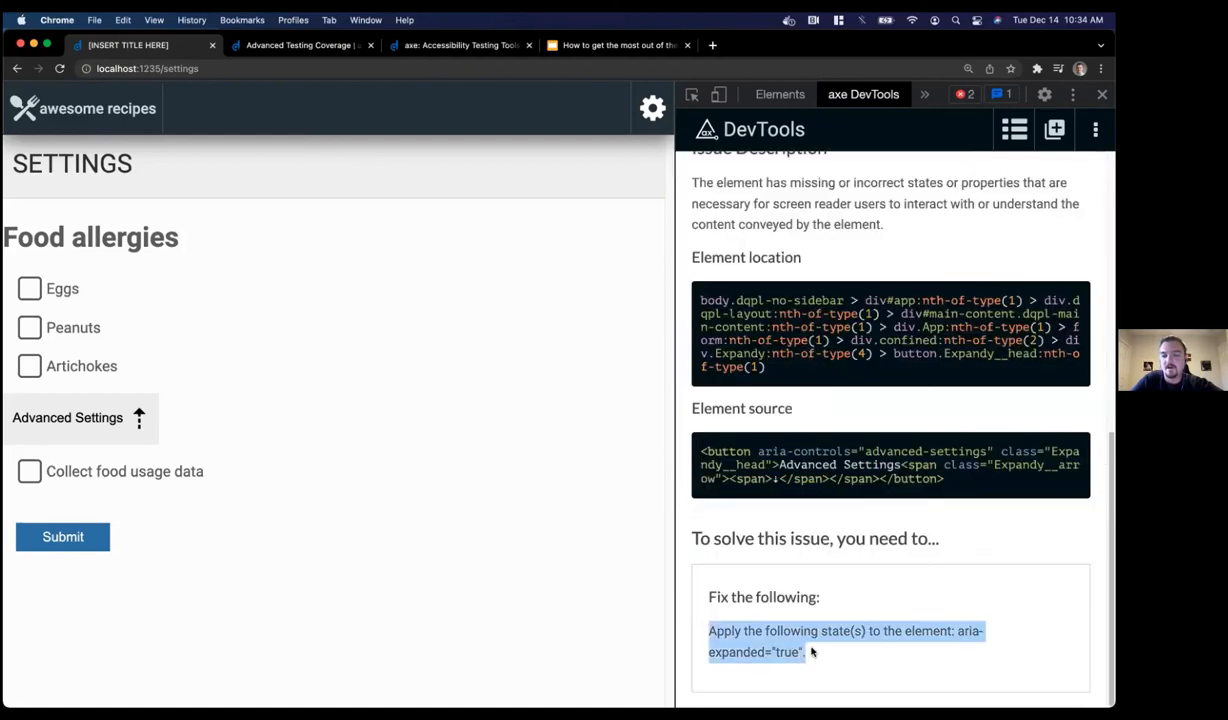